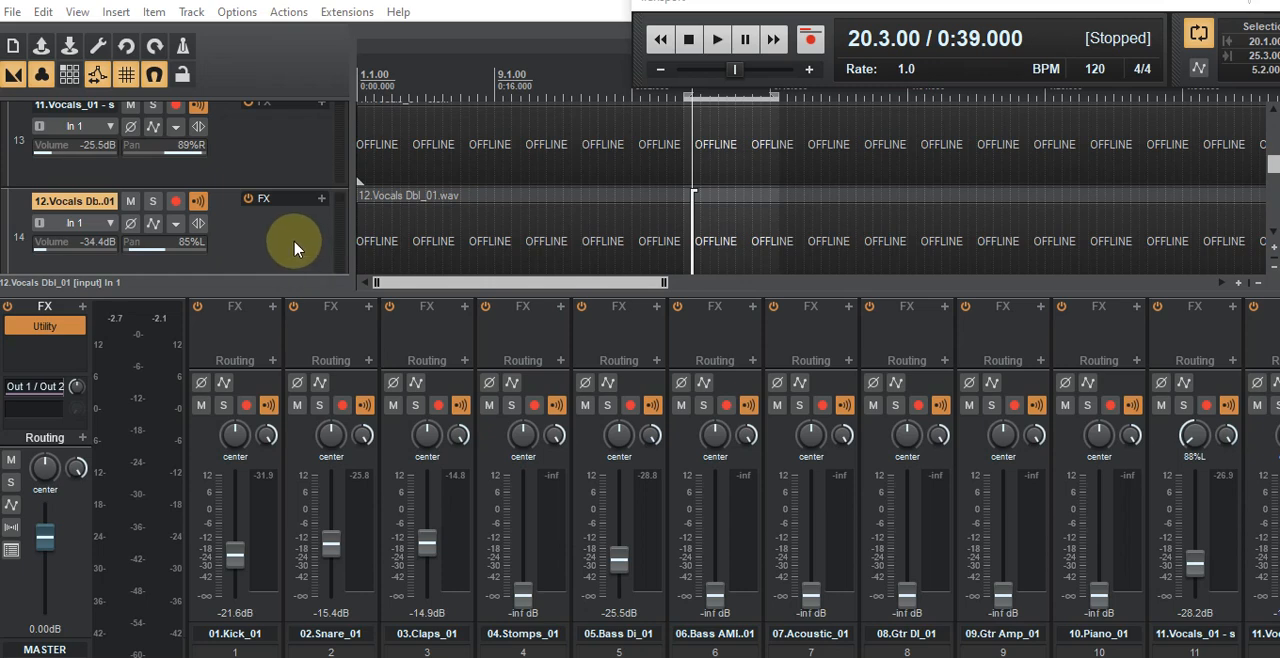
Step: Open the Utility plugin on the master track and move its window clear of the first mixer channels
scroll(294, 248, down, 2)
scroll(294, 248, down, 3)
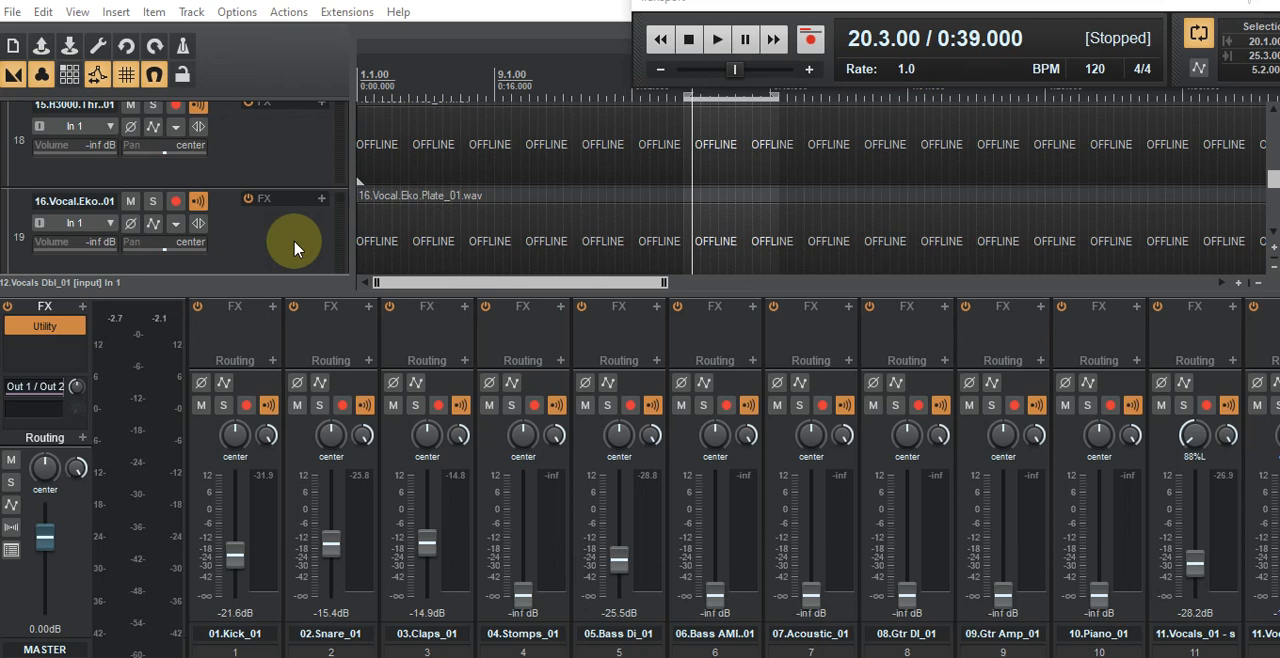
scroll(294, 248, down, 1)
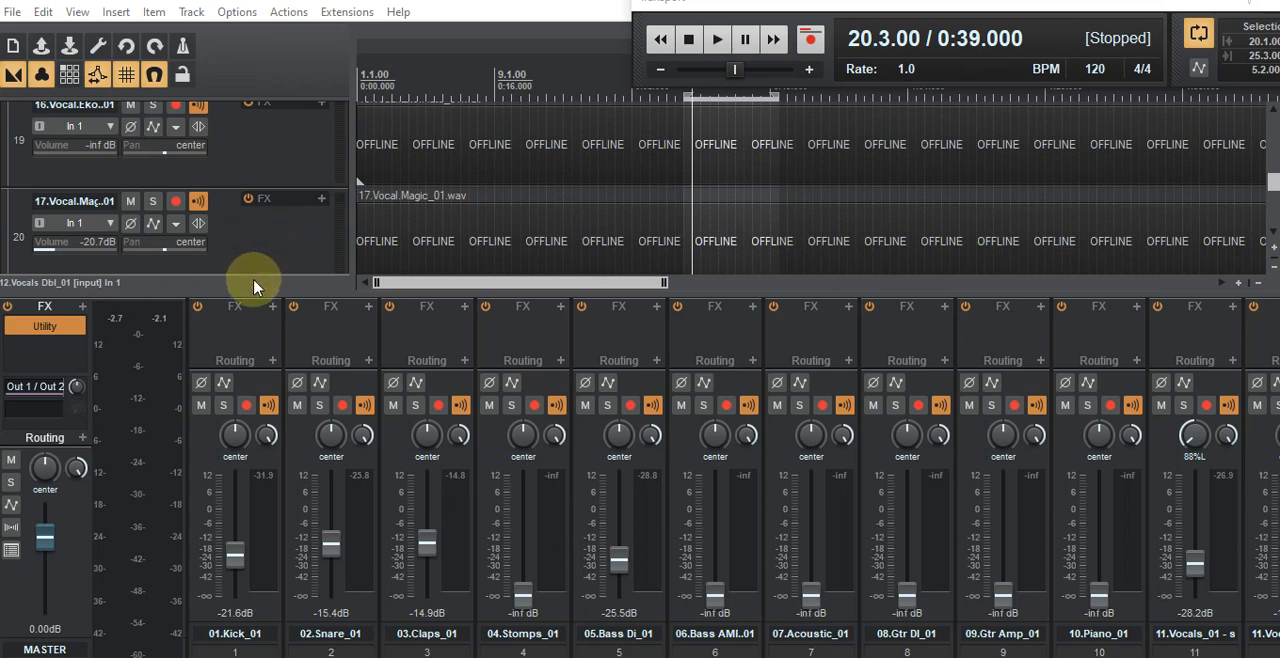
click(44, 327)
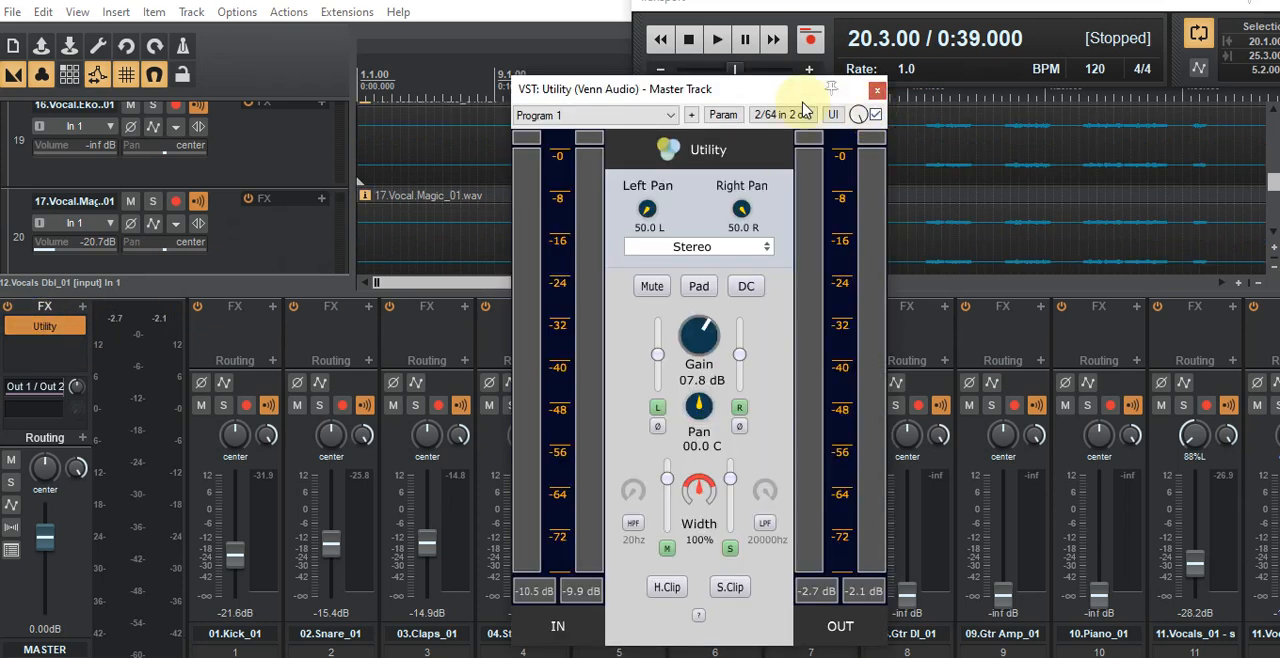
drag(728, 95, 499, 80)
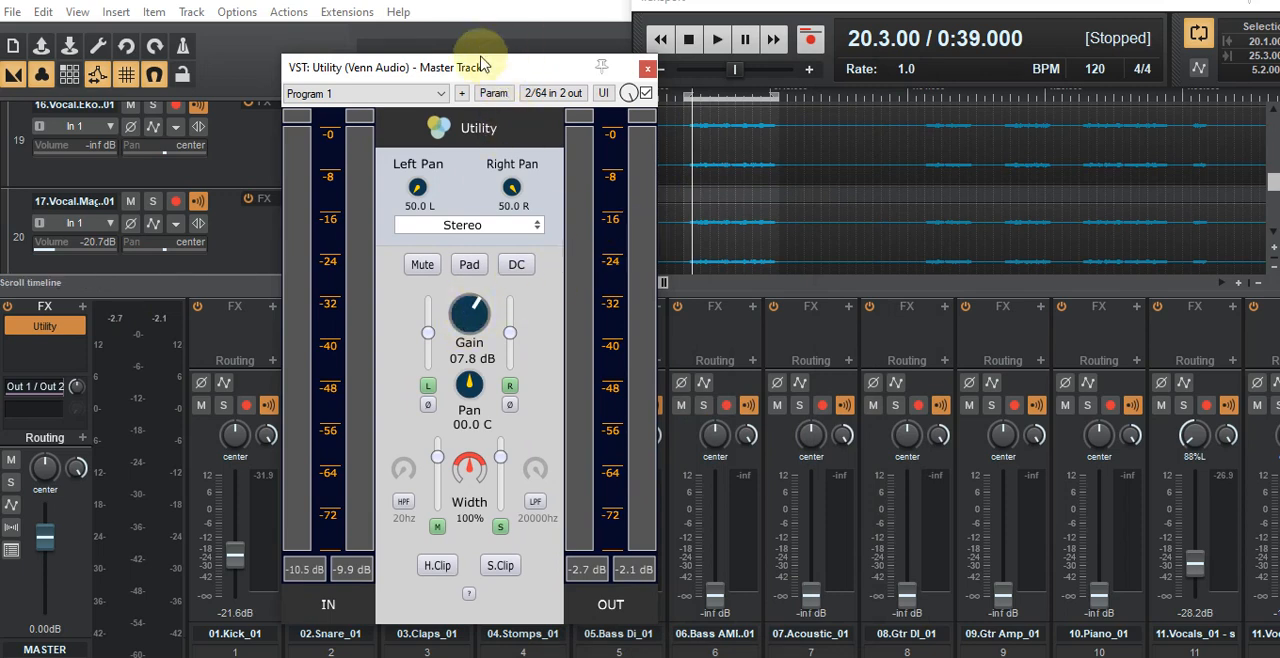
drag(486, 63, 926, 79)
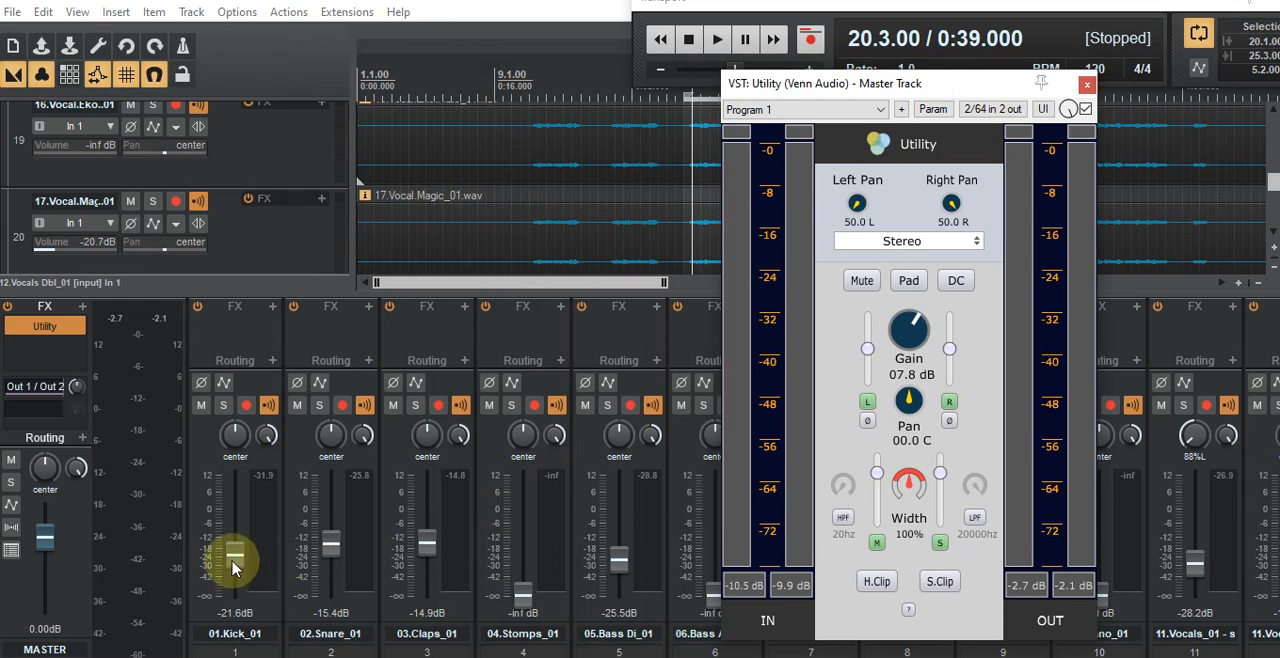
Step: Lower the 01.Kick_01 fader to -23.0 dB and move the Utility plugin window out of the way
mouse_move(234, 546)
mouse_down()
mouse_move(229, 475)
mouse_move(237, 564)
mouse_up()
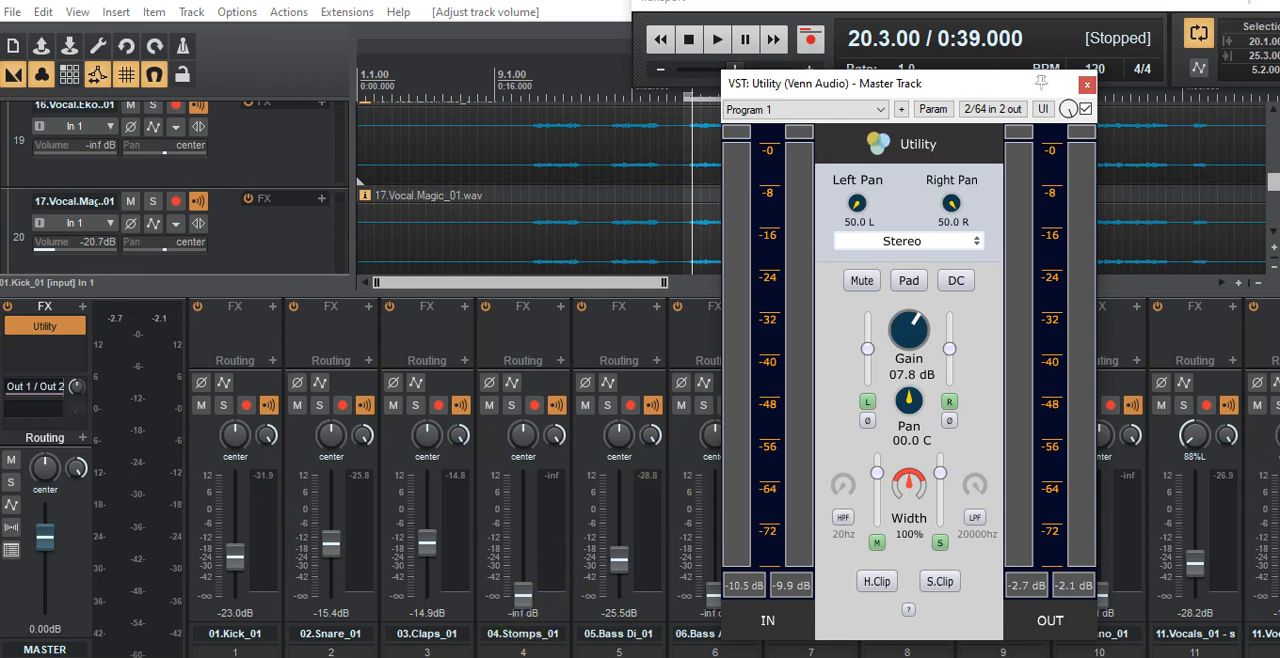
drag(928, 83, 0, 175)
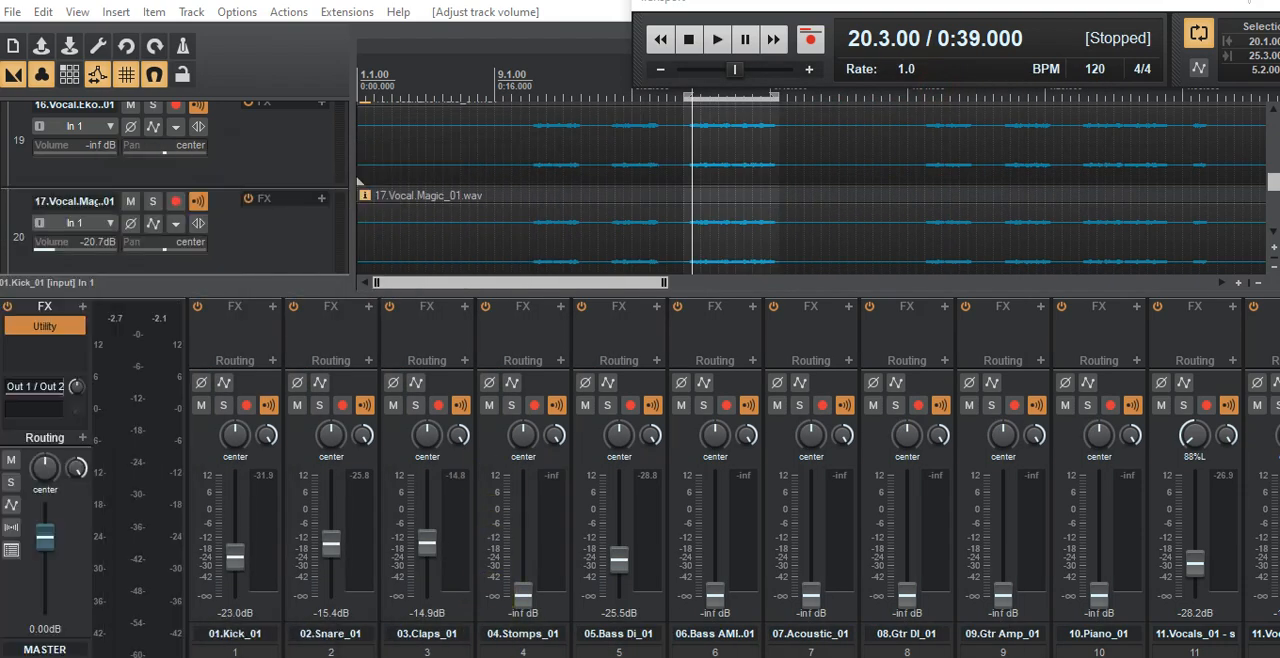
Step: Look through the mixer channels from the kick to the vocal tracks to compare their fader levels and panning
scroll(541, 625, right, 9)
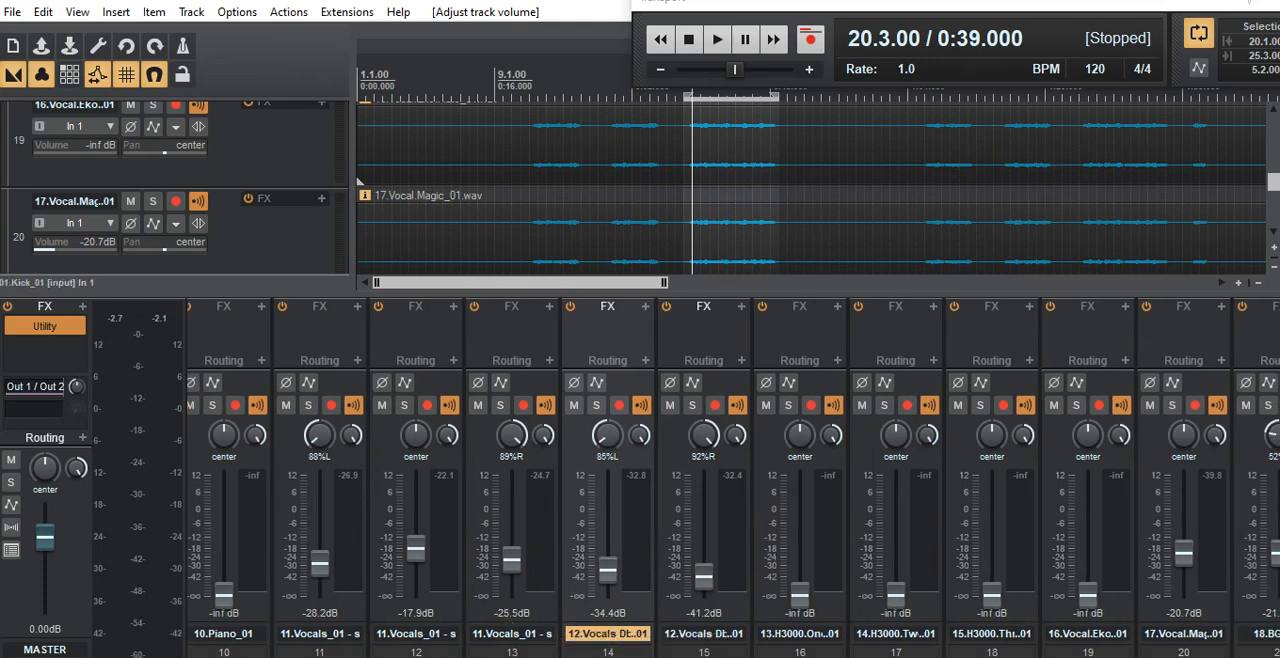
scroll(733, 478, left, 2)
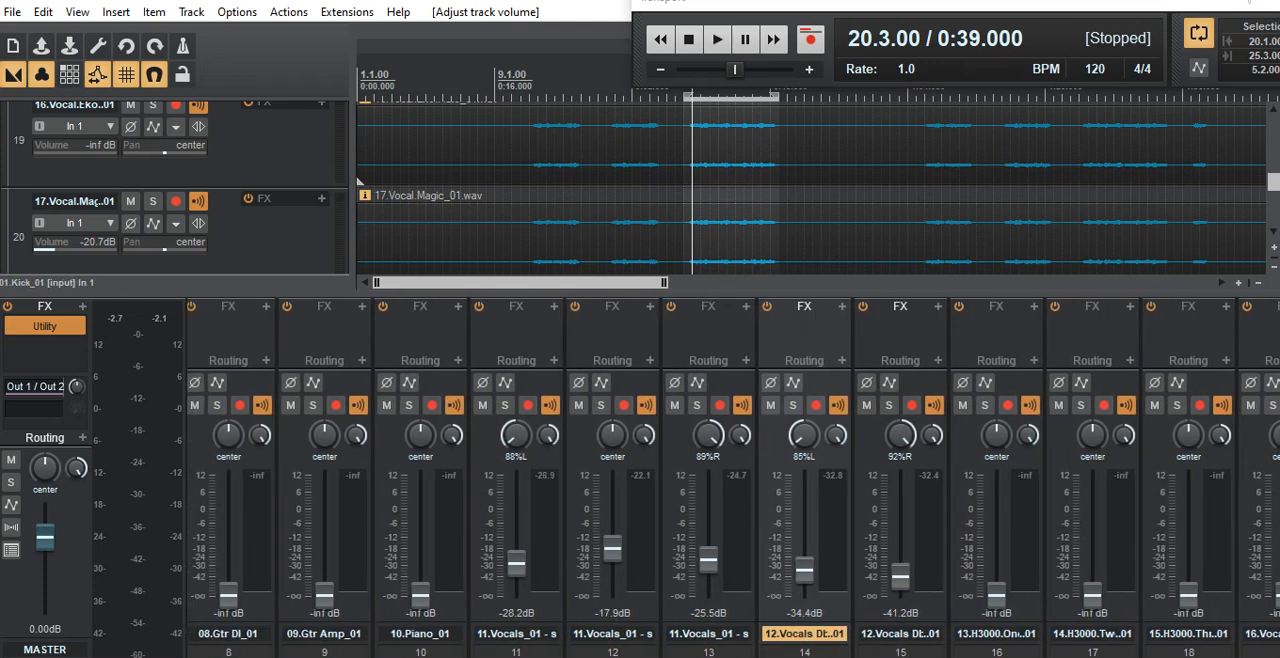
scroll(733, 478, right, 1)
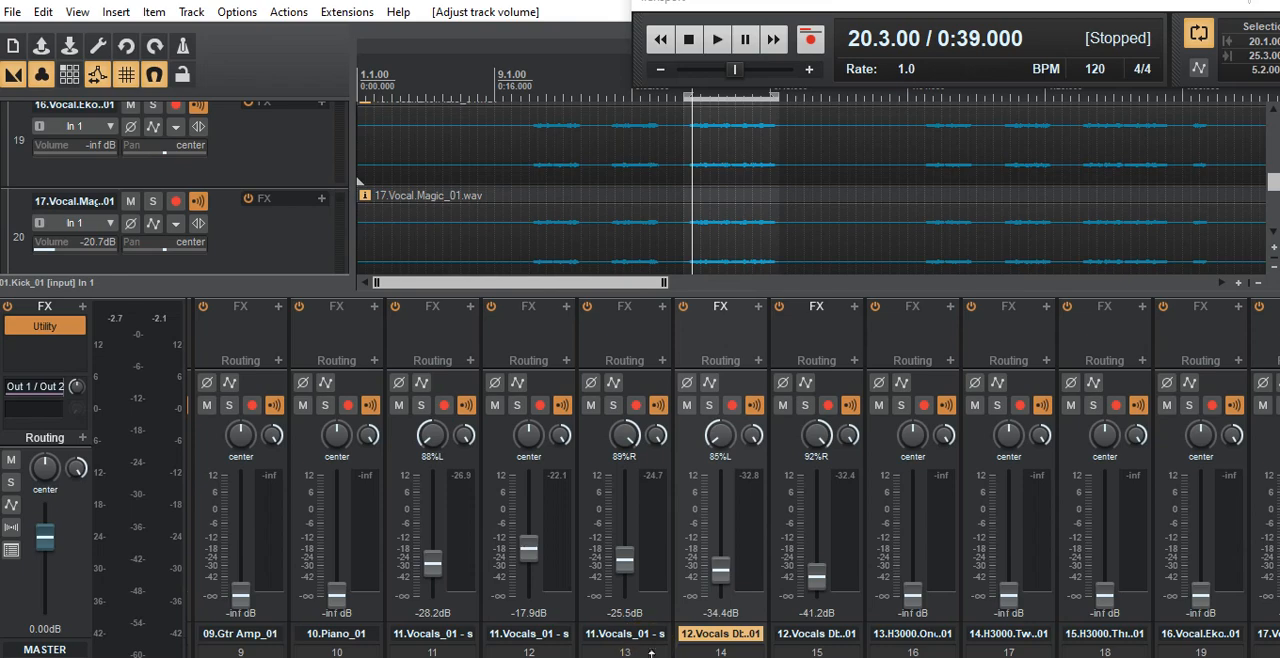
scroll(733, 478, left, 8)
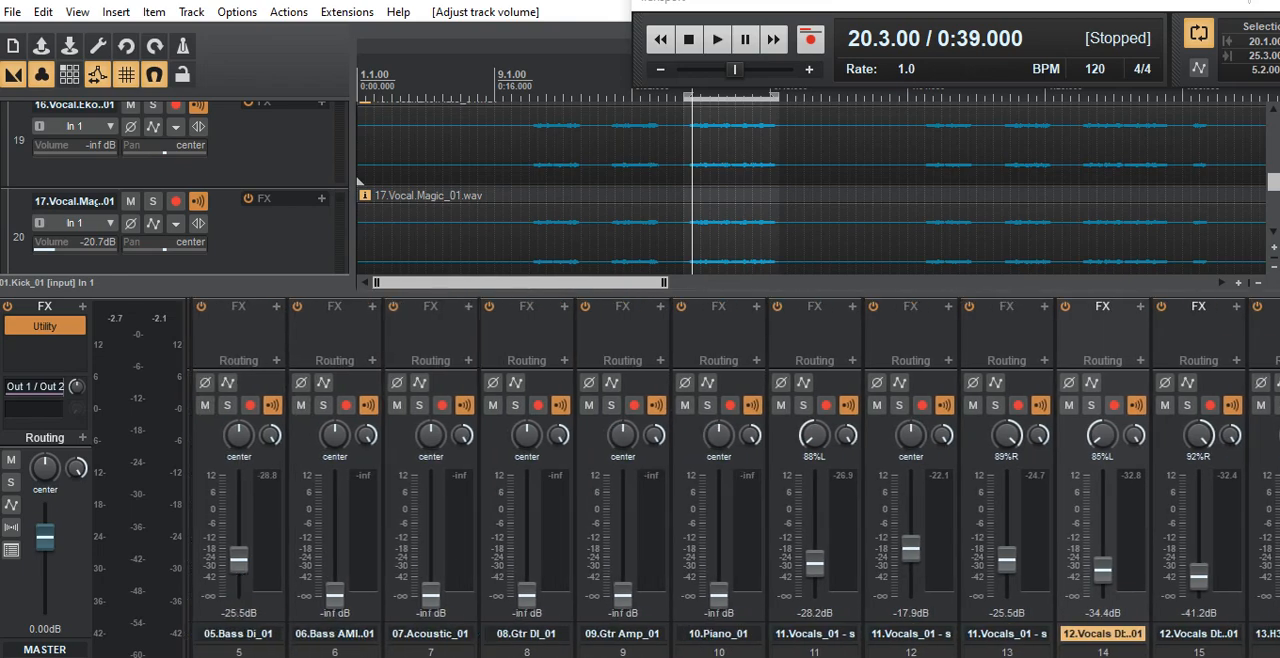
scroll(733, 478, right, 9)
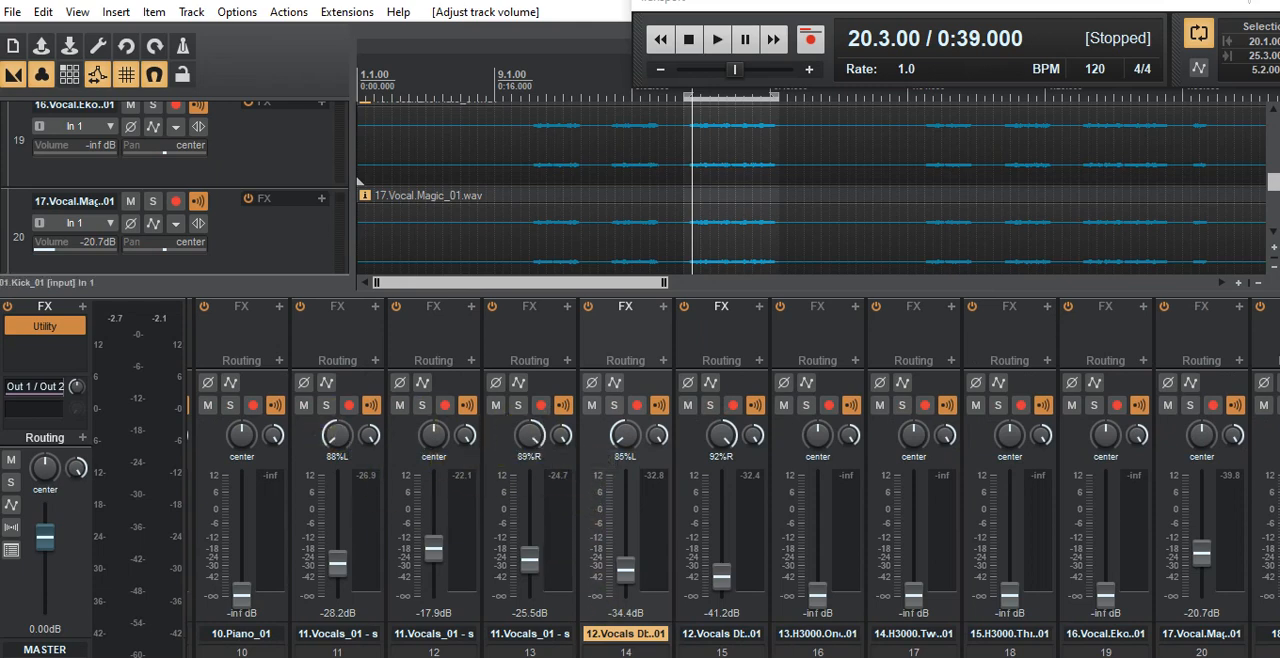
scroll(733, 478, left, 2)
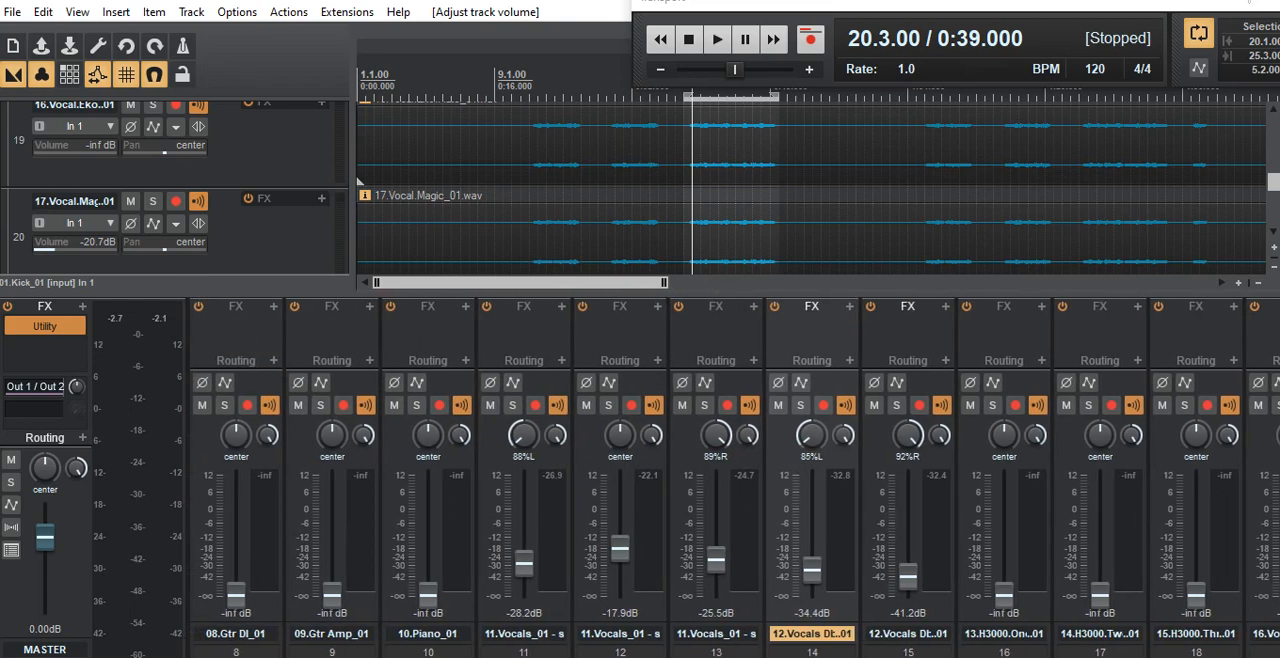
scroll(733, 478, left, 7)
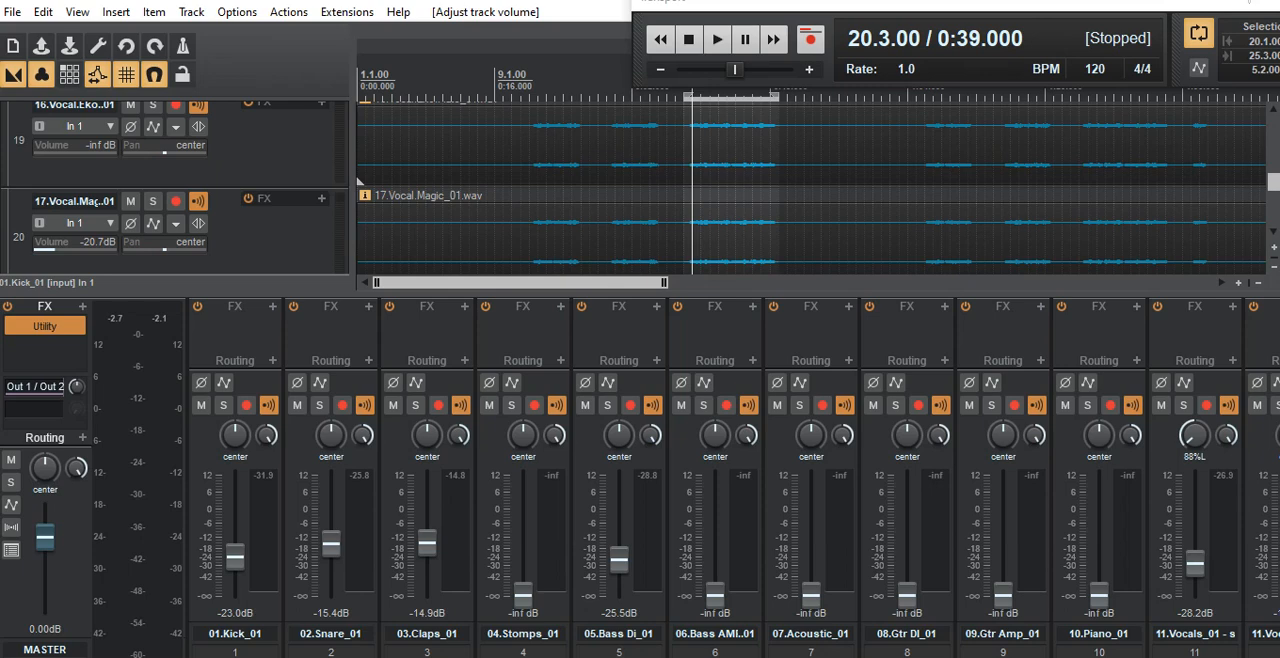
scroll(733, 478, right, 7)
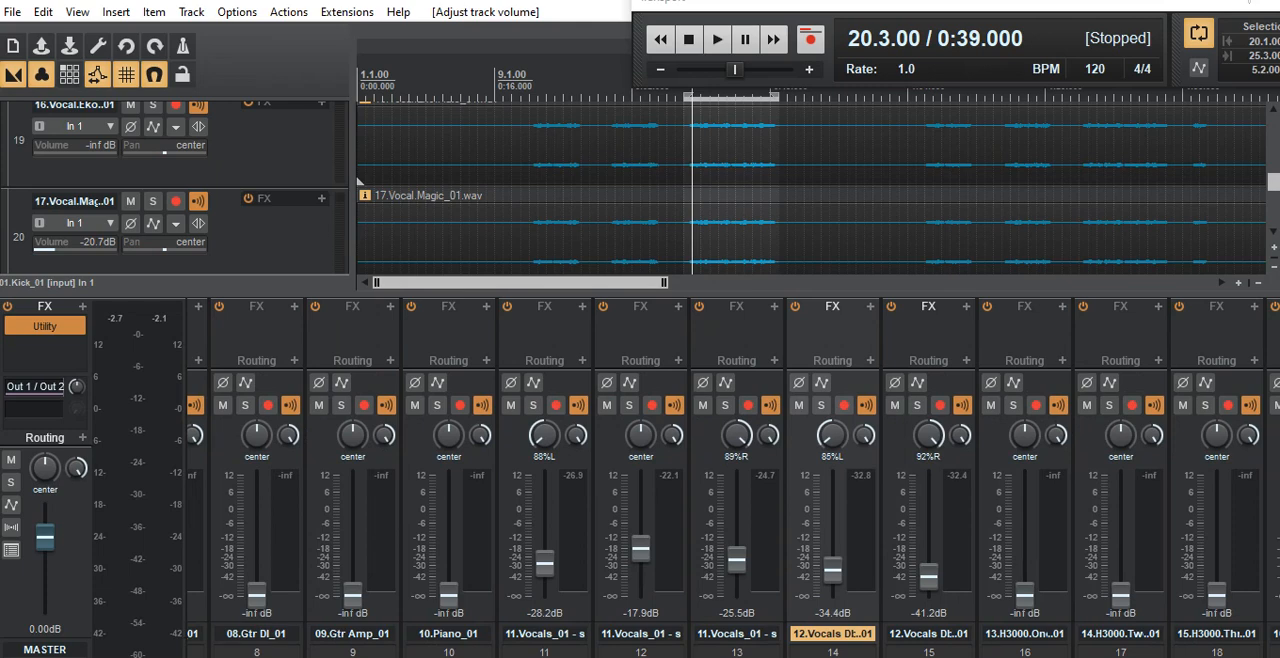
scroll(733, 478, left, 7)
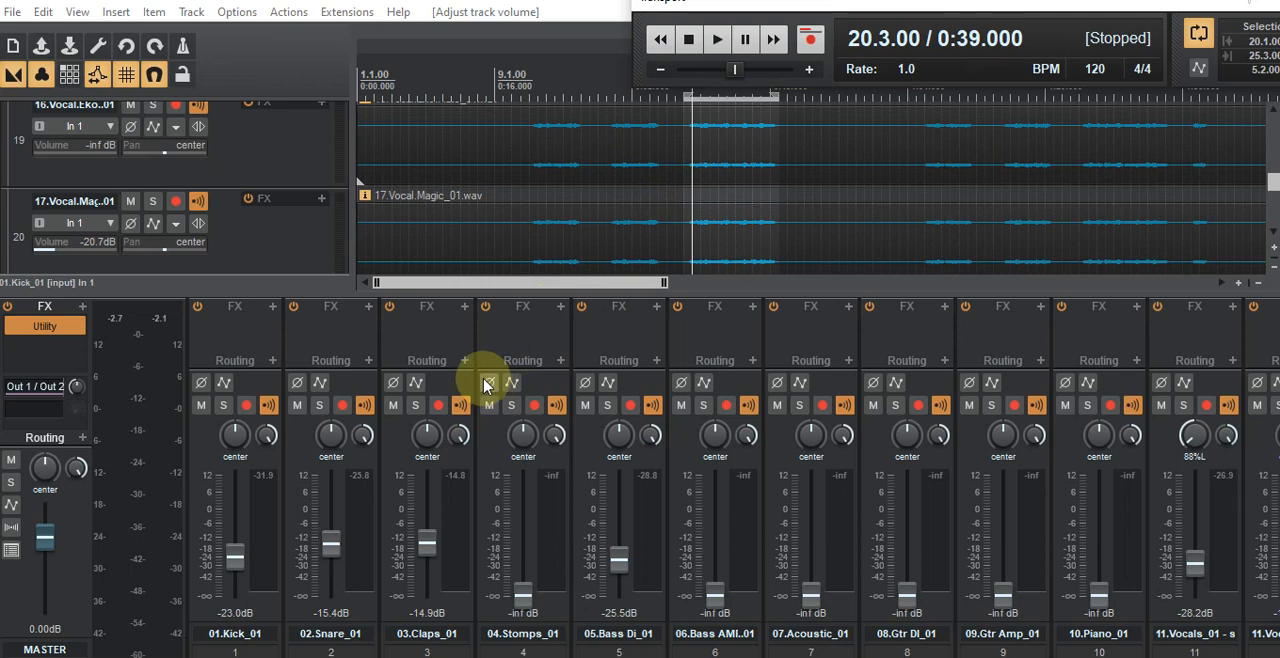
Step: Play the looped section of the mix to hear the current balance, and stop playback
click(718, 40)
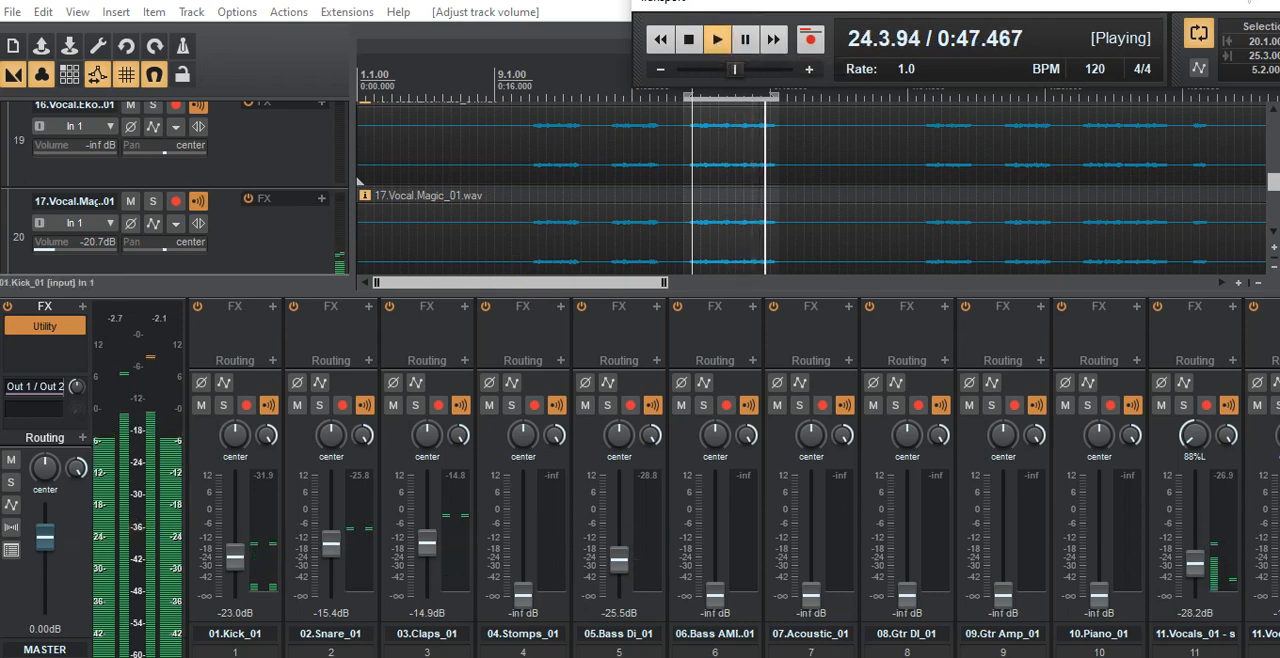
click(688, 40)
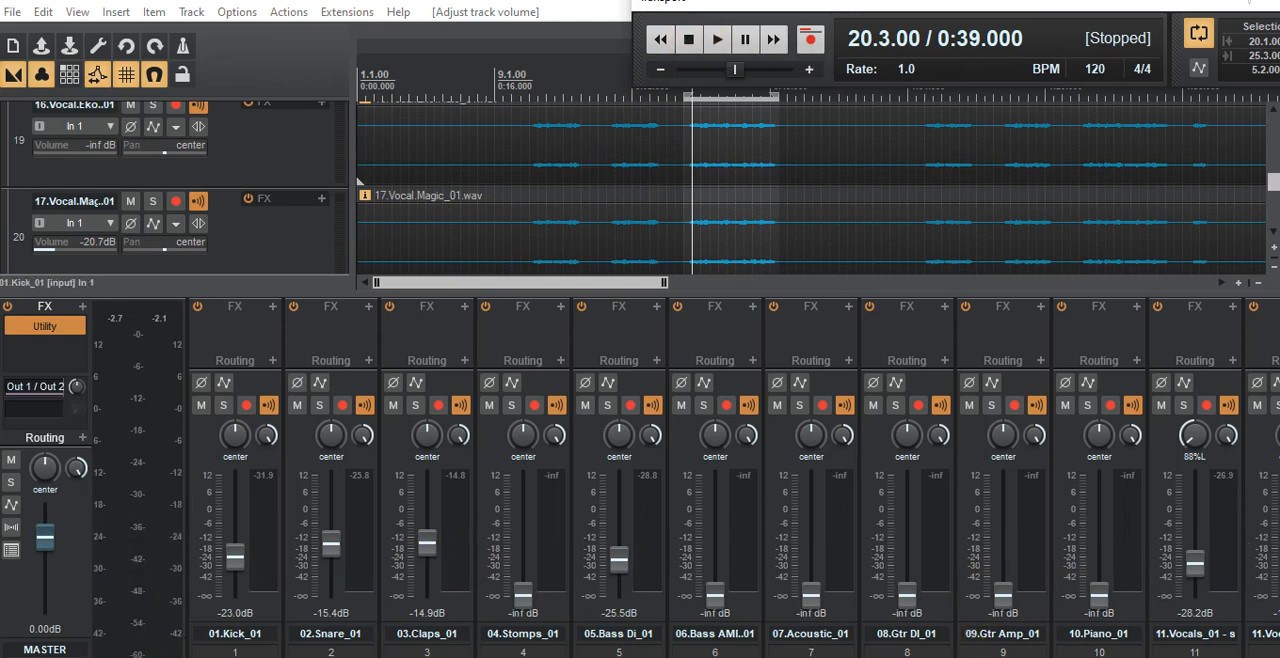
Step: Examine the vocal effect and background vocal tracks in both the mixer and the track list
mouse_move(600, 657)
mouse_down()
mouse_move(1098, 657)
mouse_move(616, 657)
mouse_up()
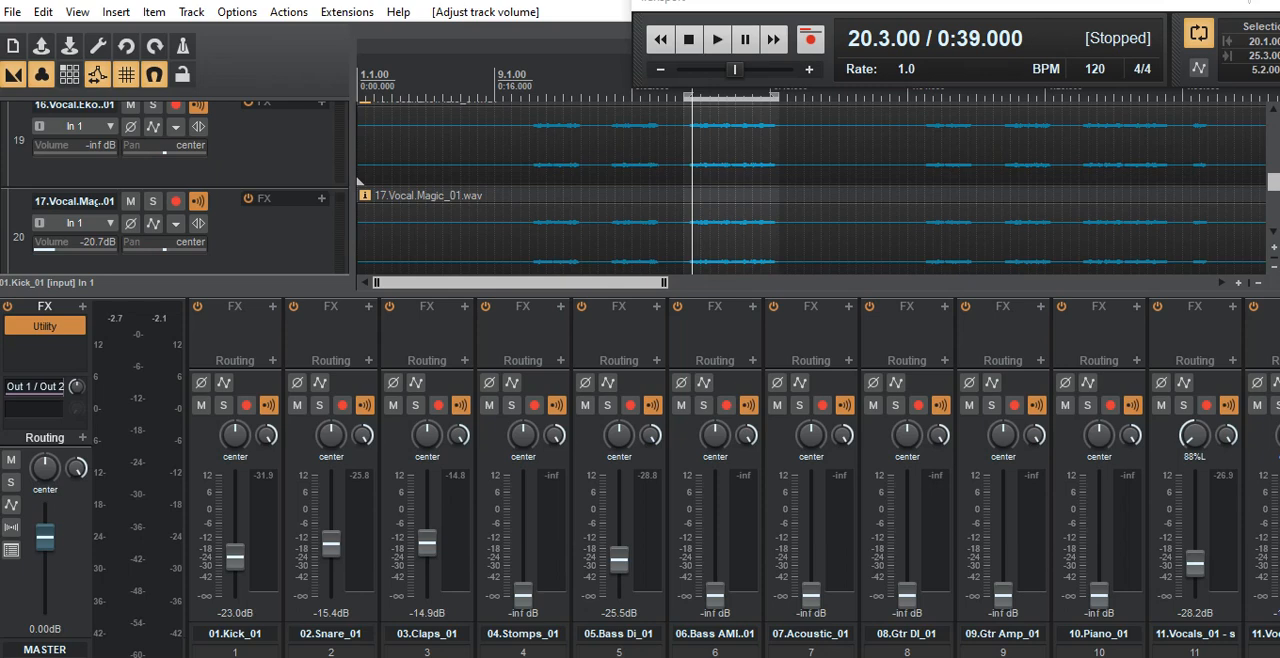
drag(616, 657, 1220, 657)
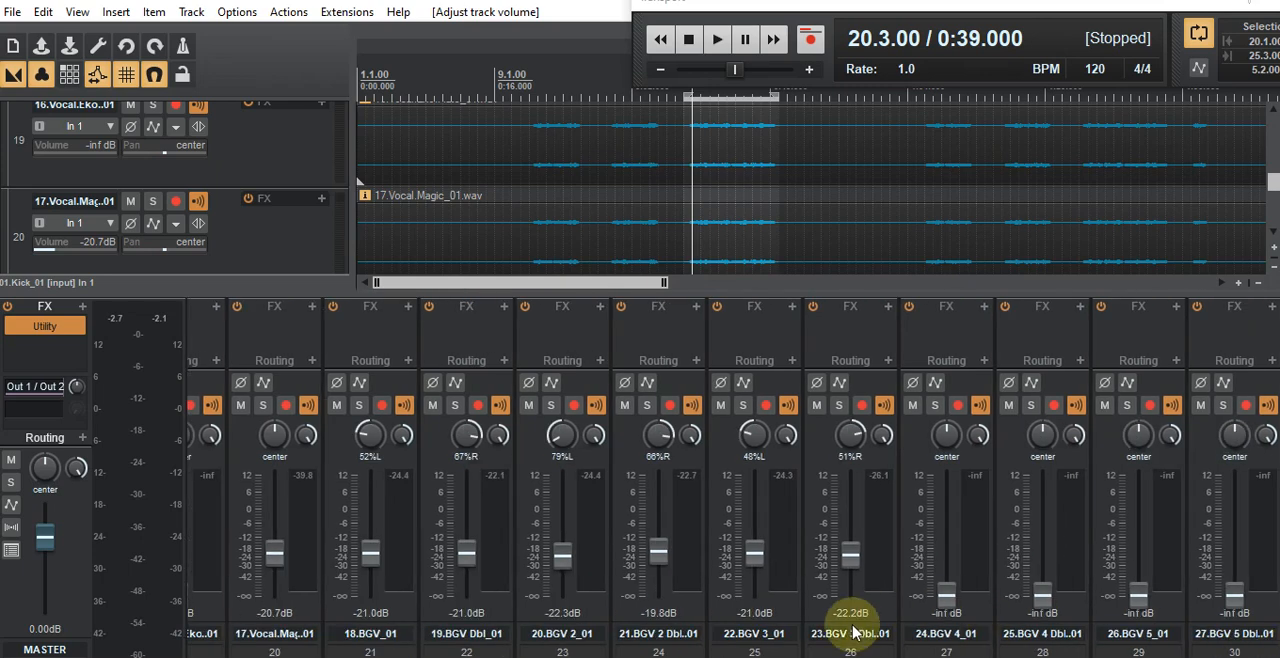
drag(850, 657, 770, 657)
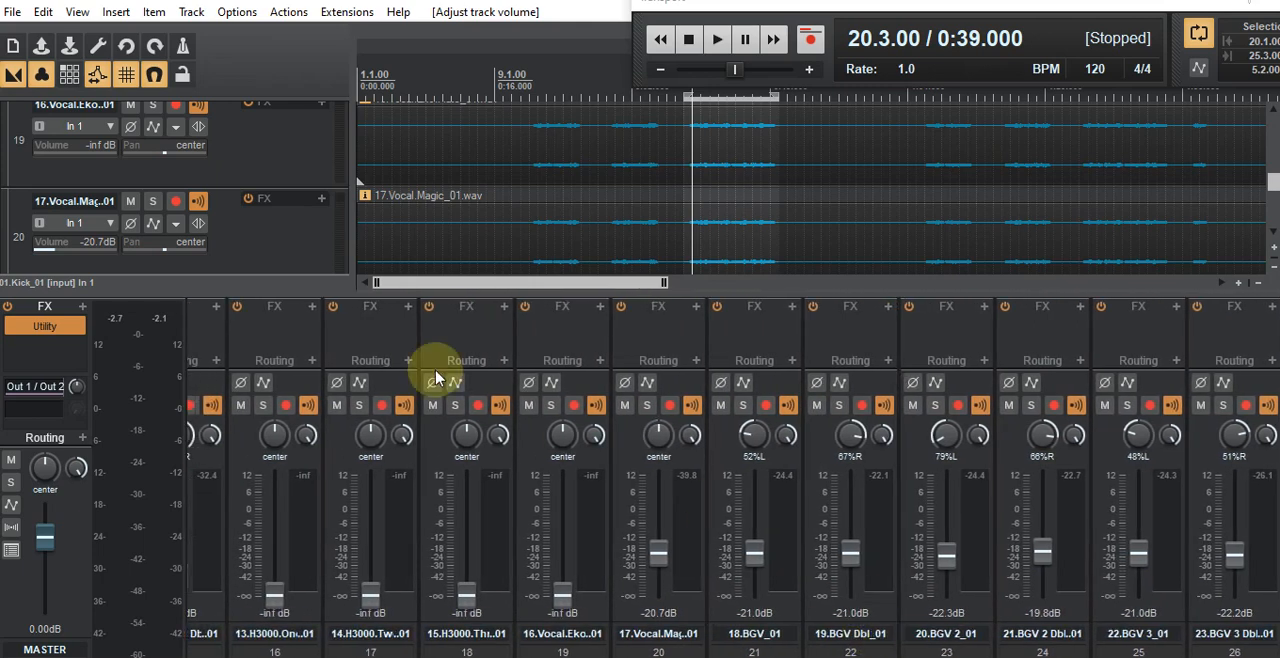
scroll(270, 245, up, 2)
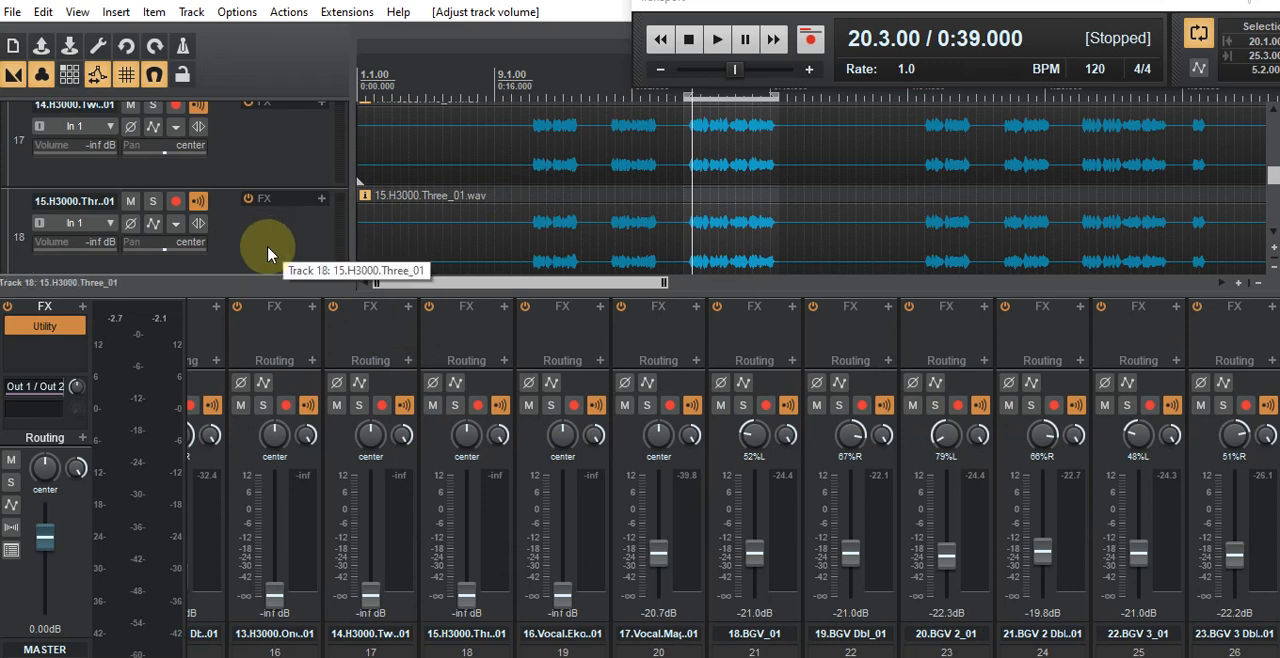
scroll(268, 254, up, 3)
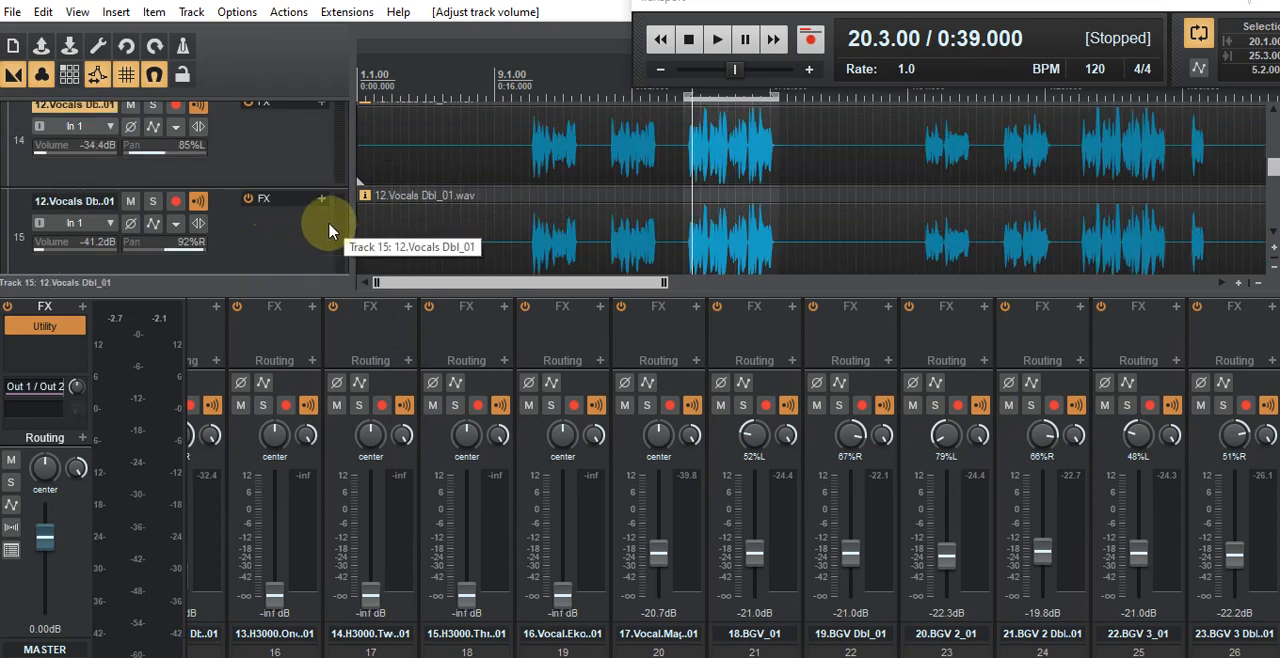
scroll(329, 231, down, 8)
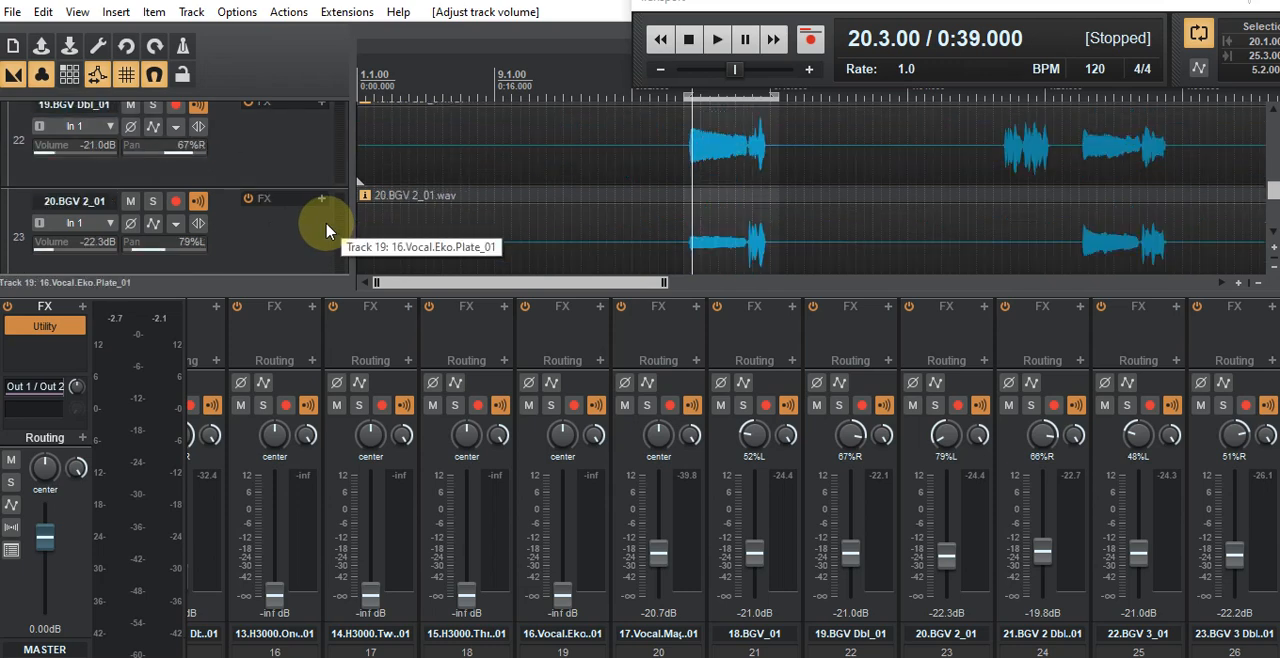
scroll(326, 231, down, 7)
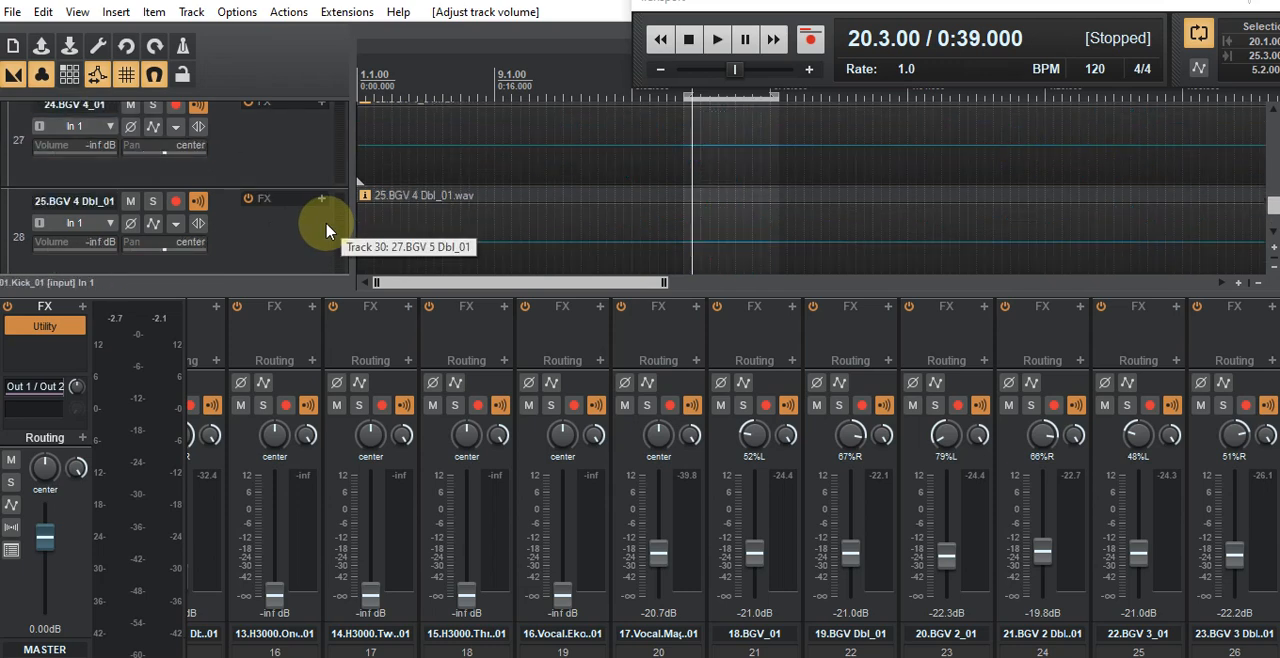
scroll(326, 231, up, 9)
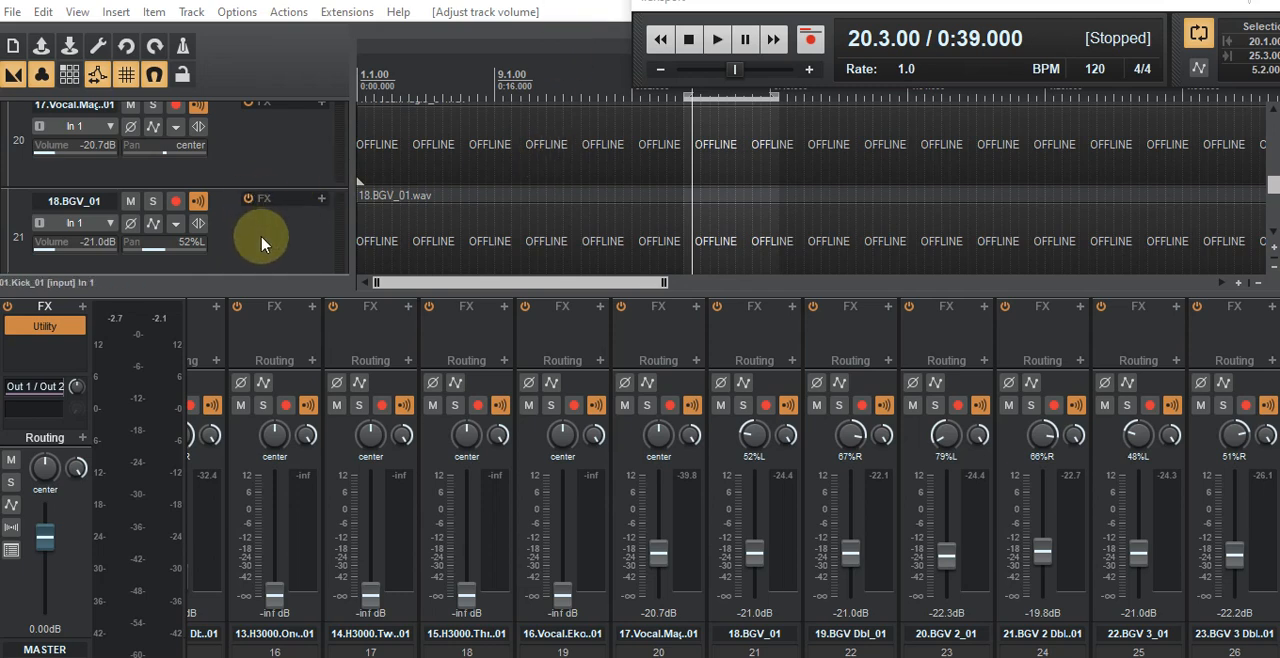
scroll(261, 243, down, 8)
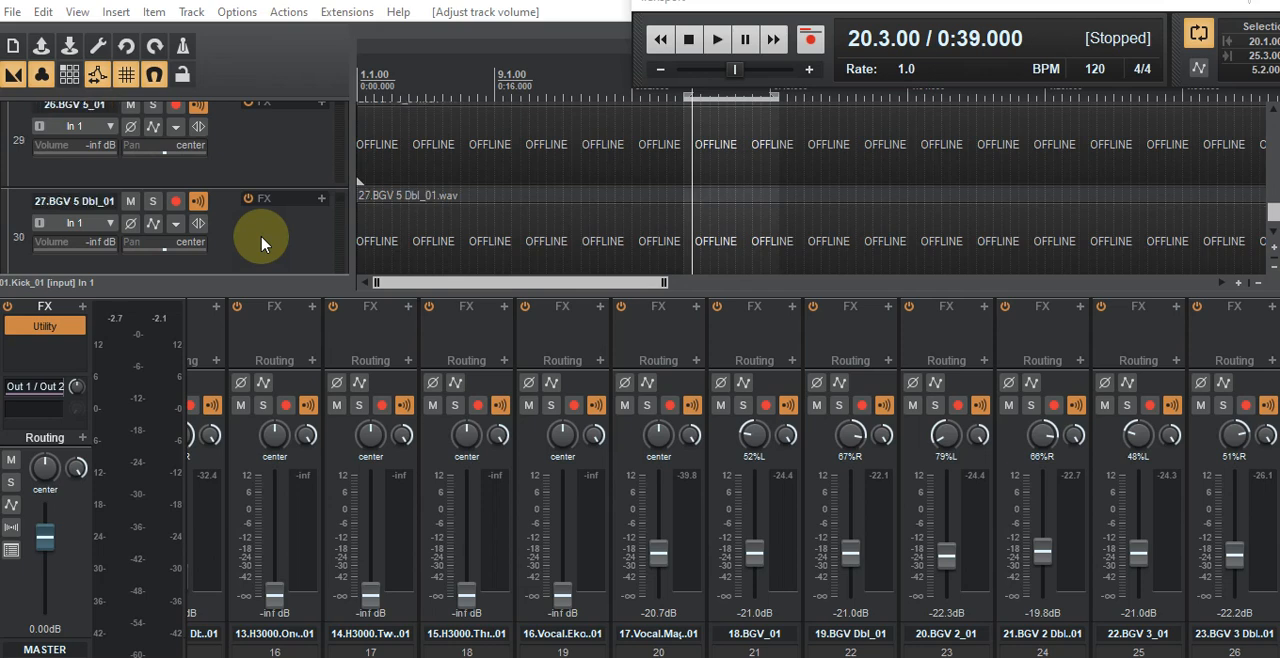
scroll(261, 243, up, 1)
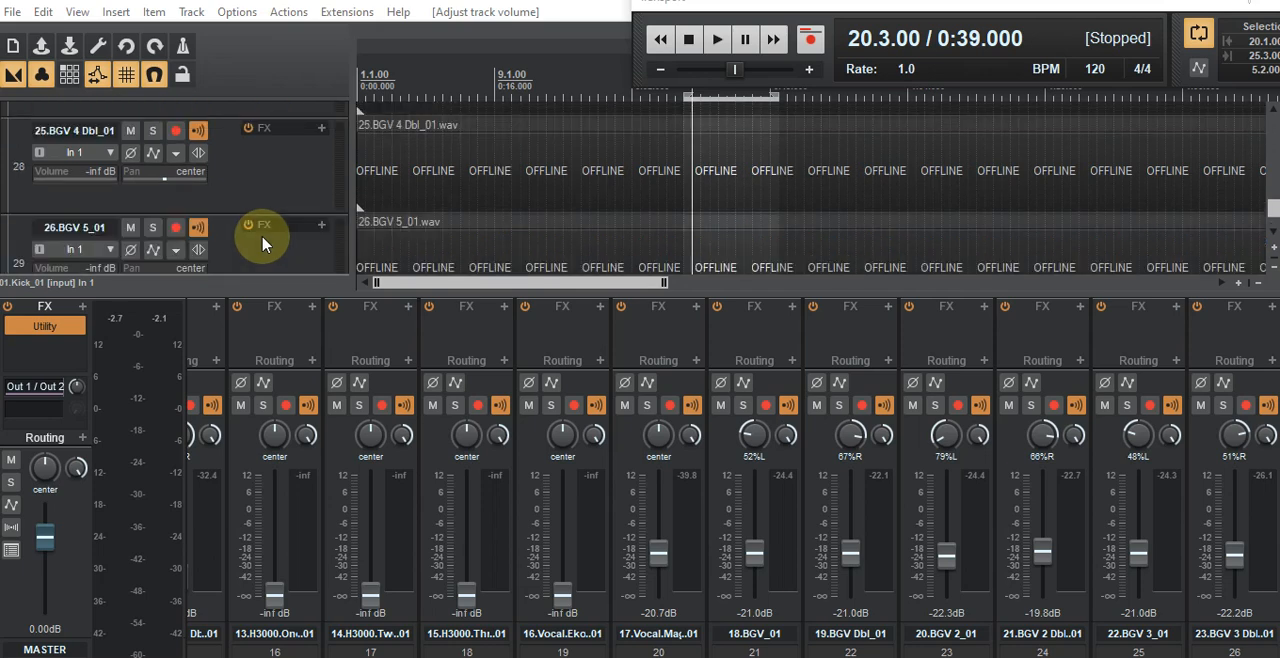
scroll(261, 243, up, 3)
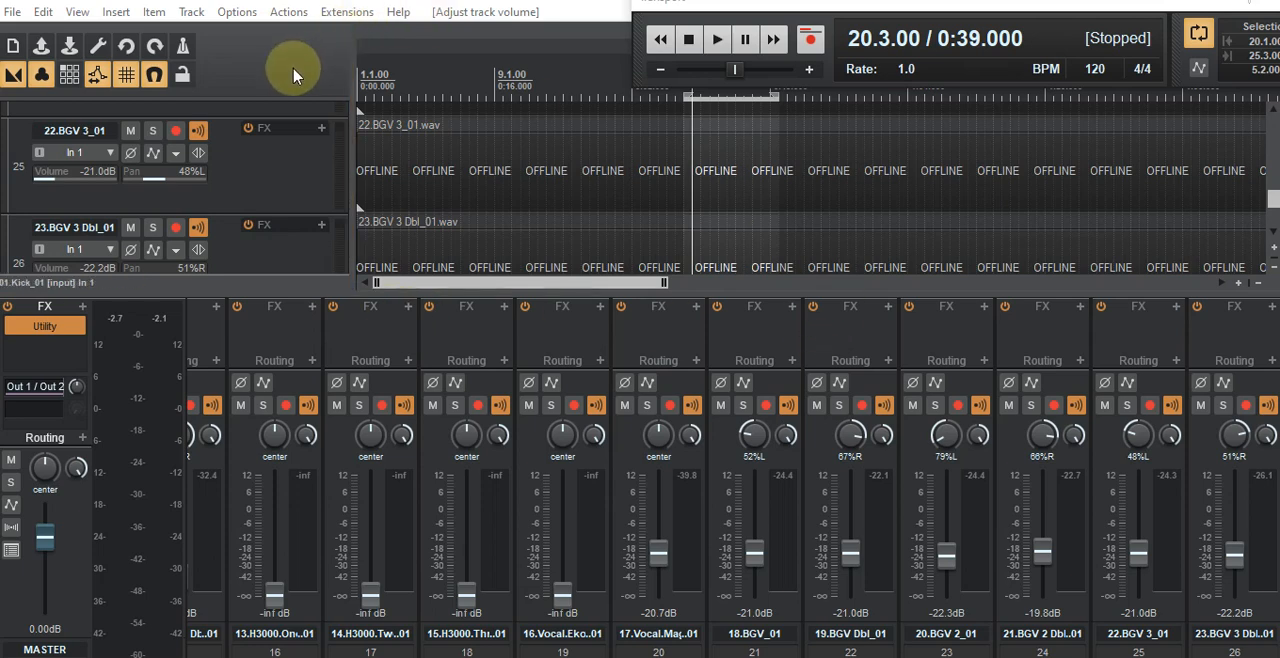
scroll(278, 170, down, 2)
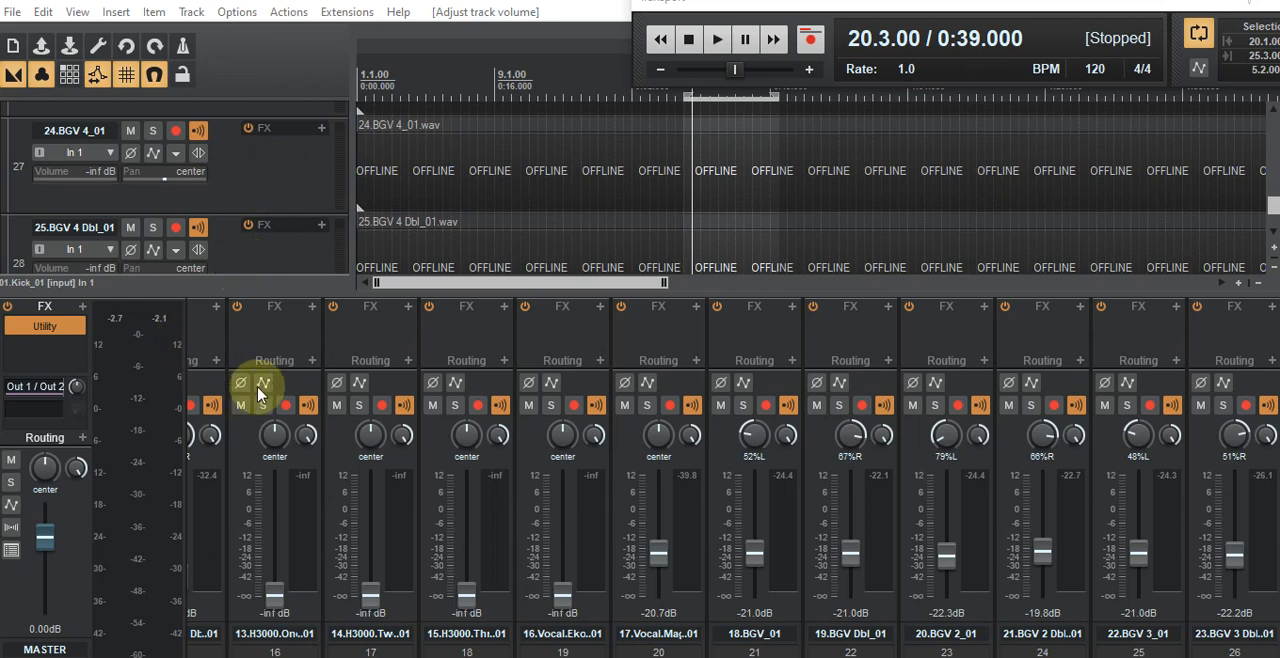
Step: Duplicate the 01.Kick_01 track twice
drag(800, 657, 290, 657)
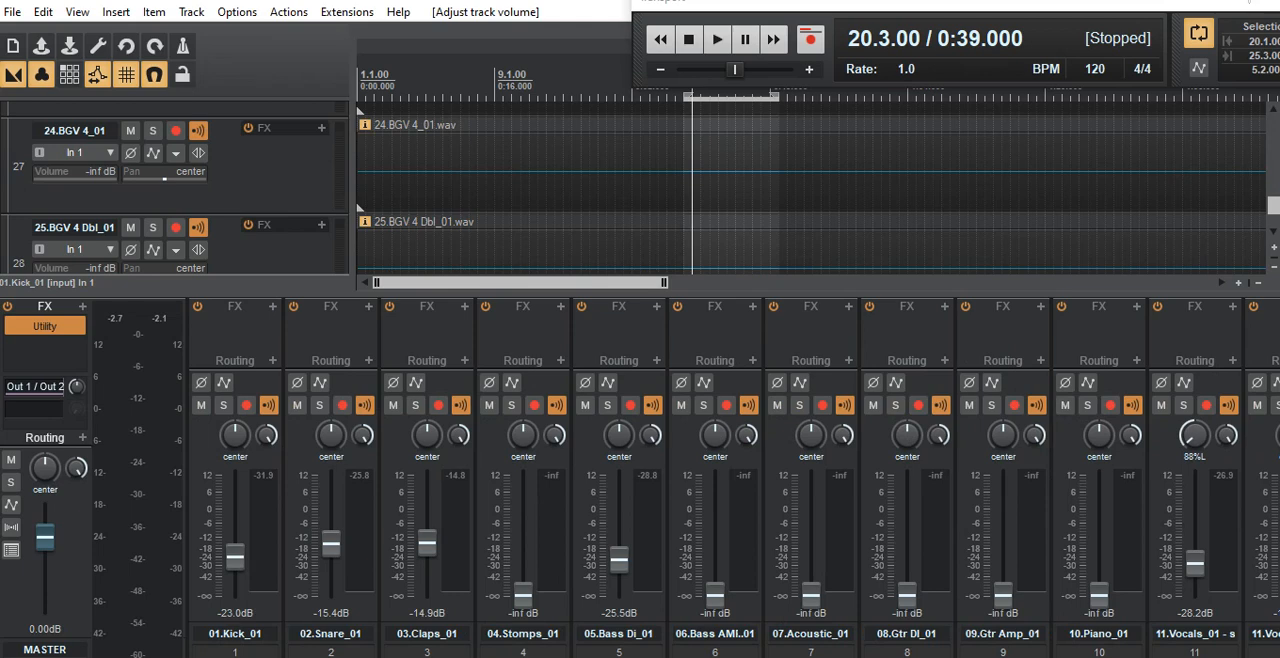
click(205, 456)
right_click(205, 456)
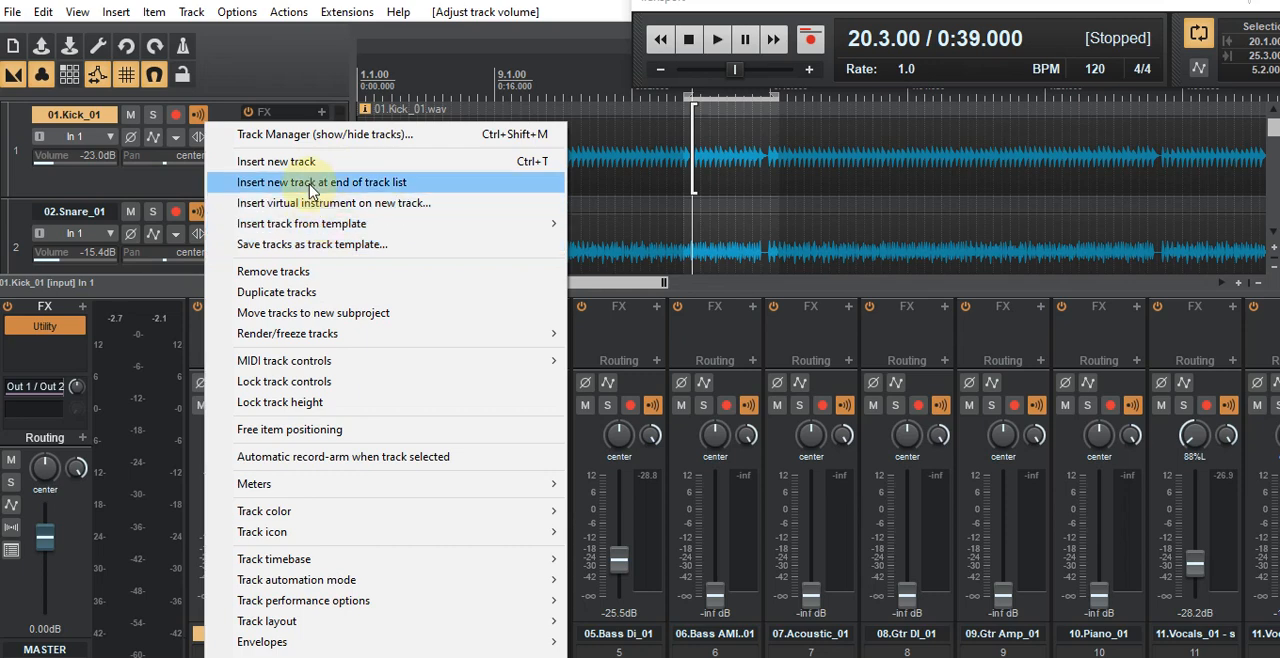
click(288, 294)
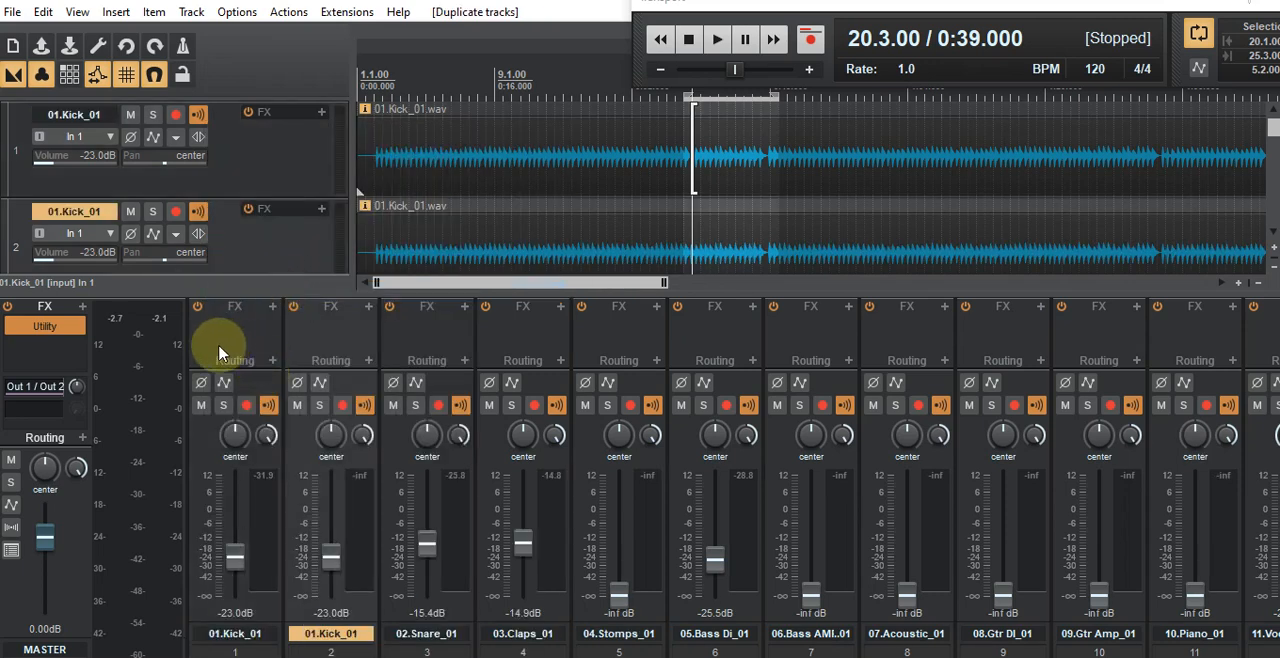
right_click(208, 452)
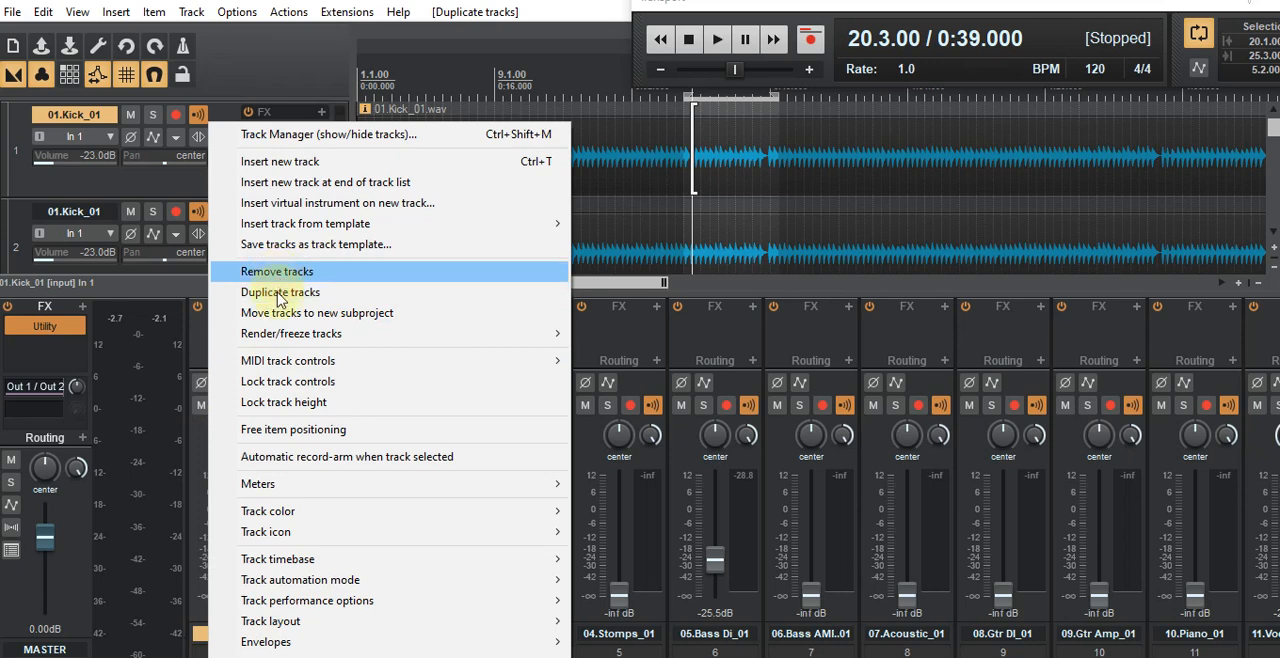
click(282, 296)
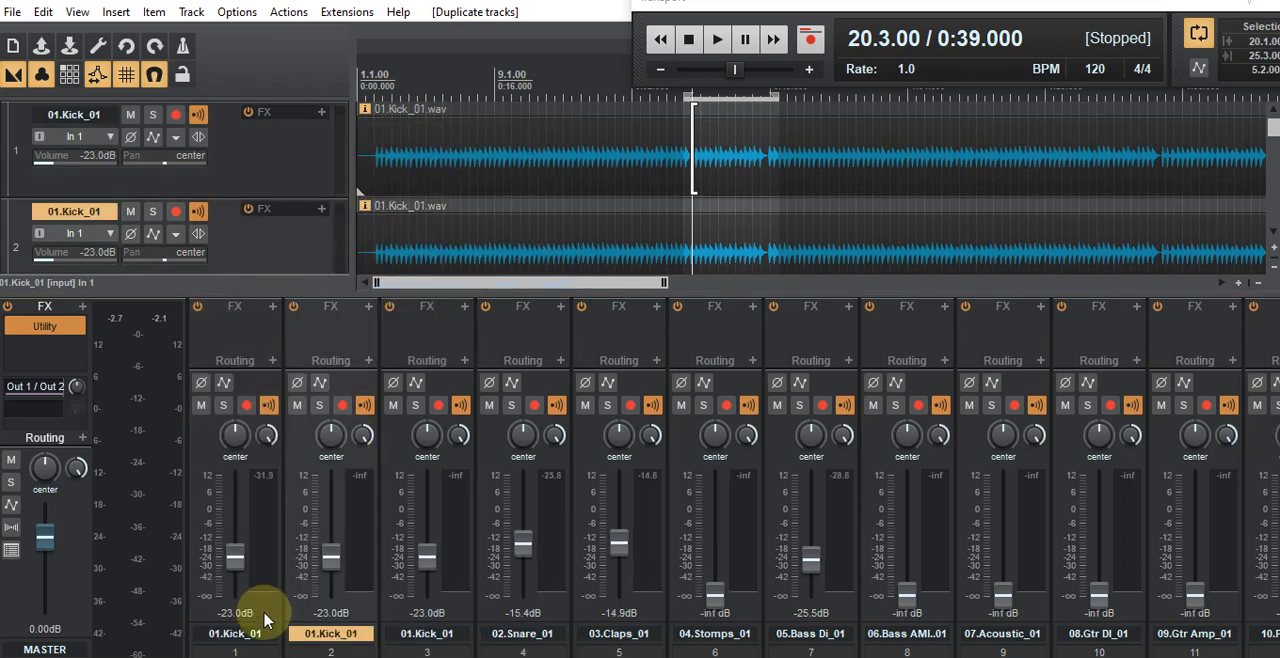
Step: Pan the first 01.Kick_01 track to 91% left and the third 01.Kick_01 track to 87% right
drag(235, 436, 235, 474)
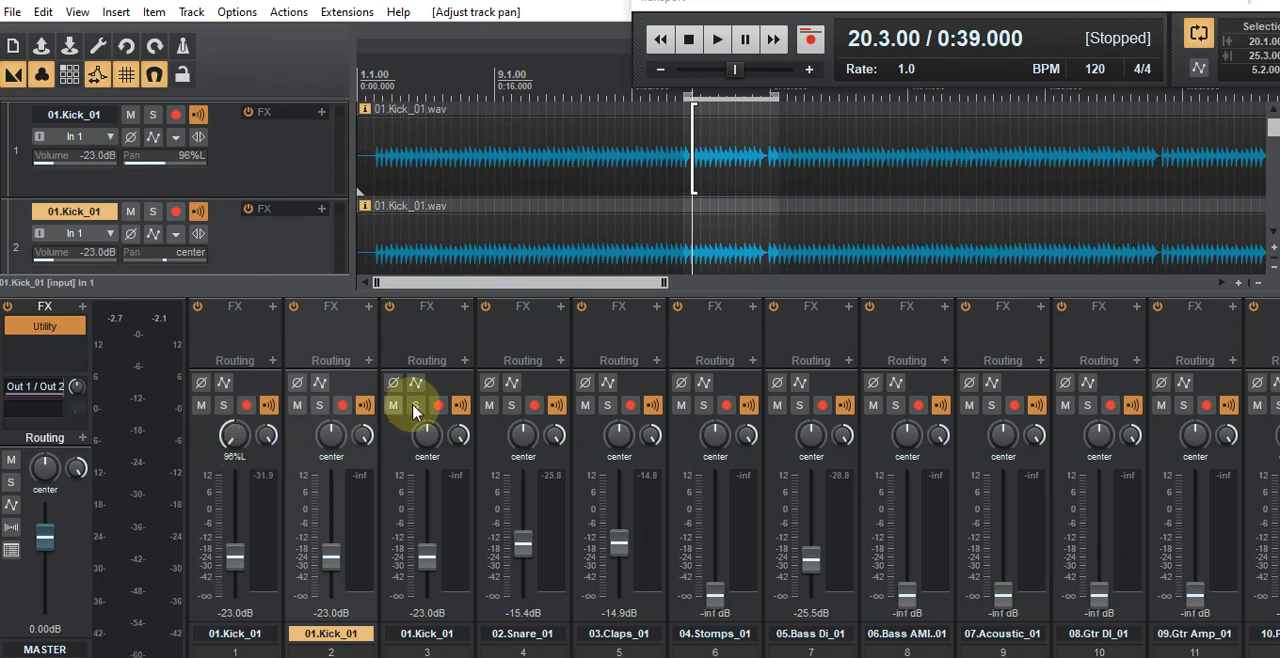
drag(434, 438, 429, 396)
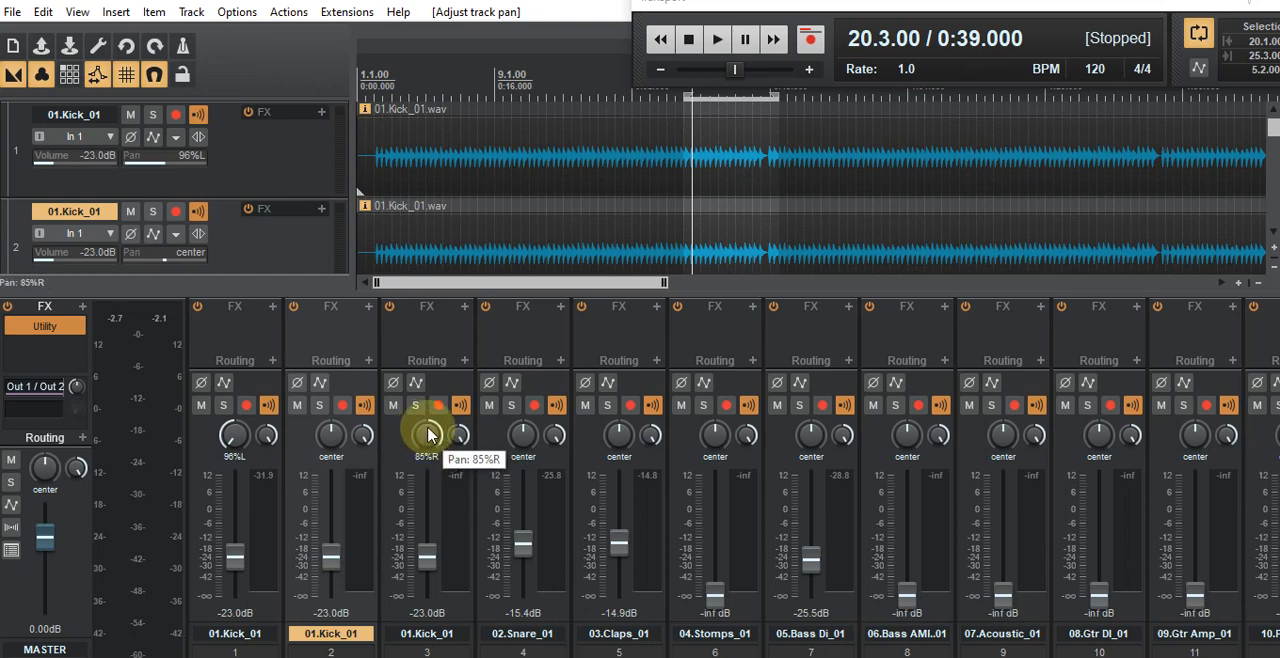
drag(429, 438, 429, 437)
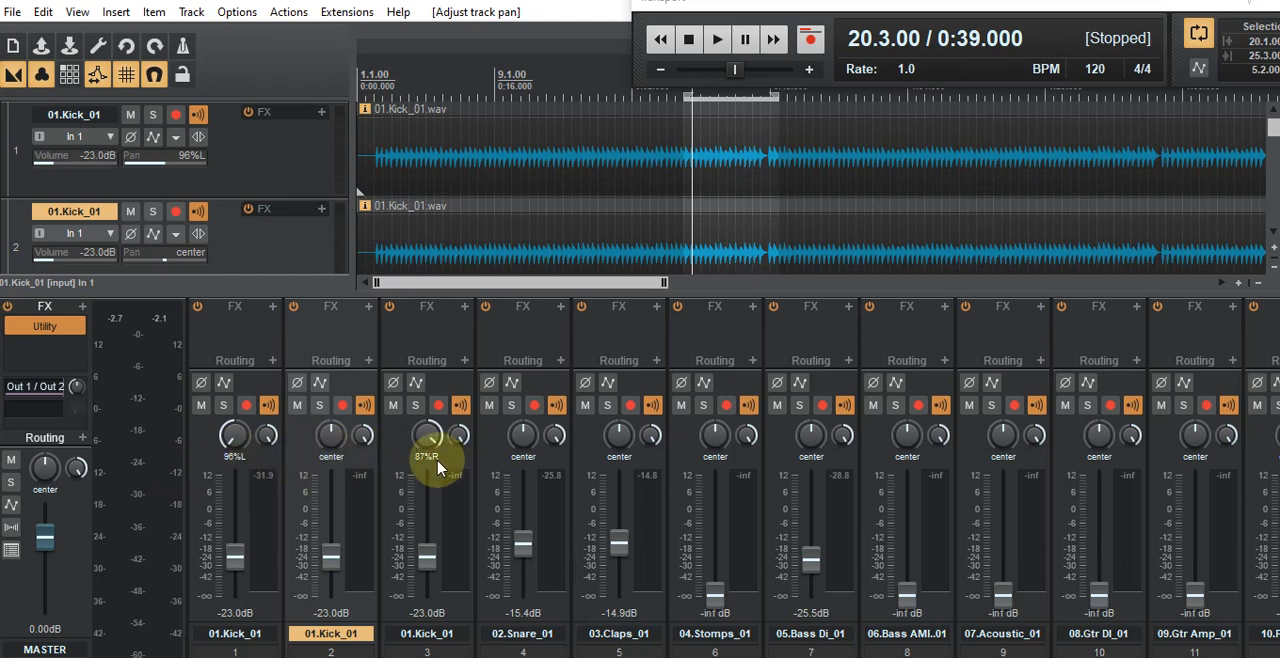
drag(235, 441, 235, 438)
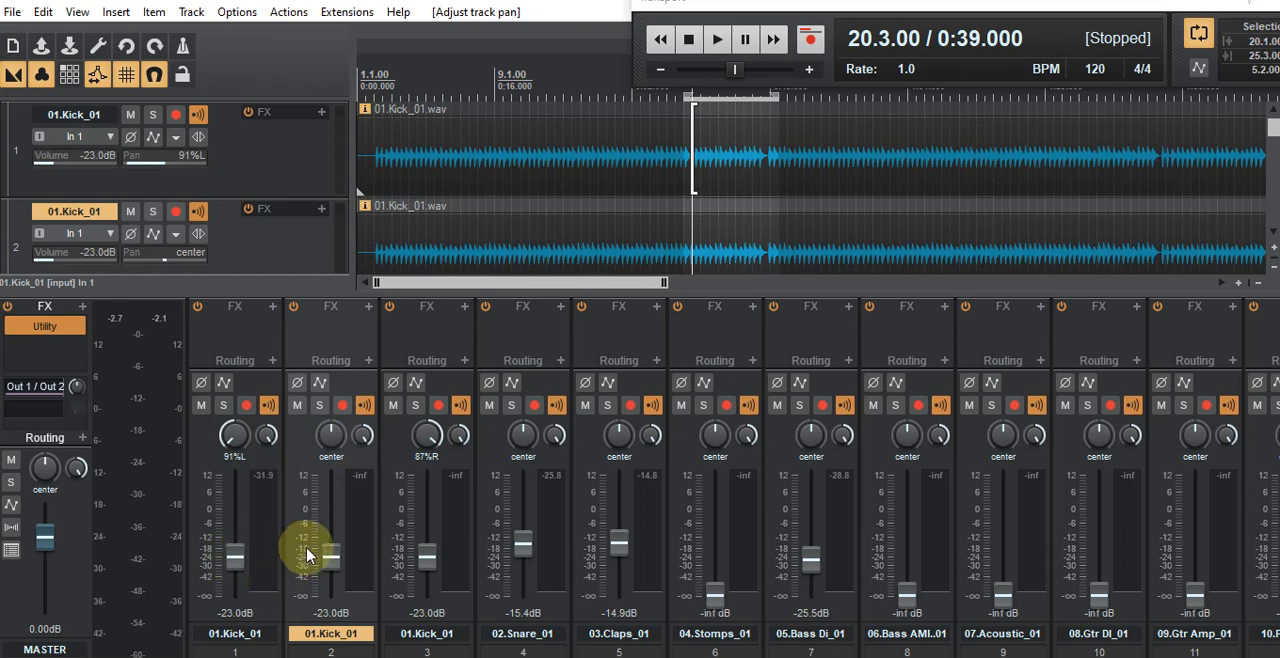
Step: Lower the panned kick tracks' volumes to -40.3 dB on track 1 and -39.2 dB on track 3
click(427, 560)
drag(427, 563, 427, 574)
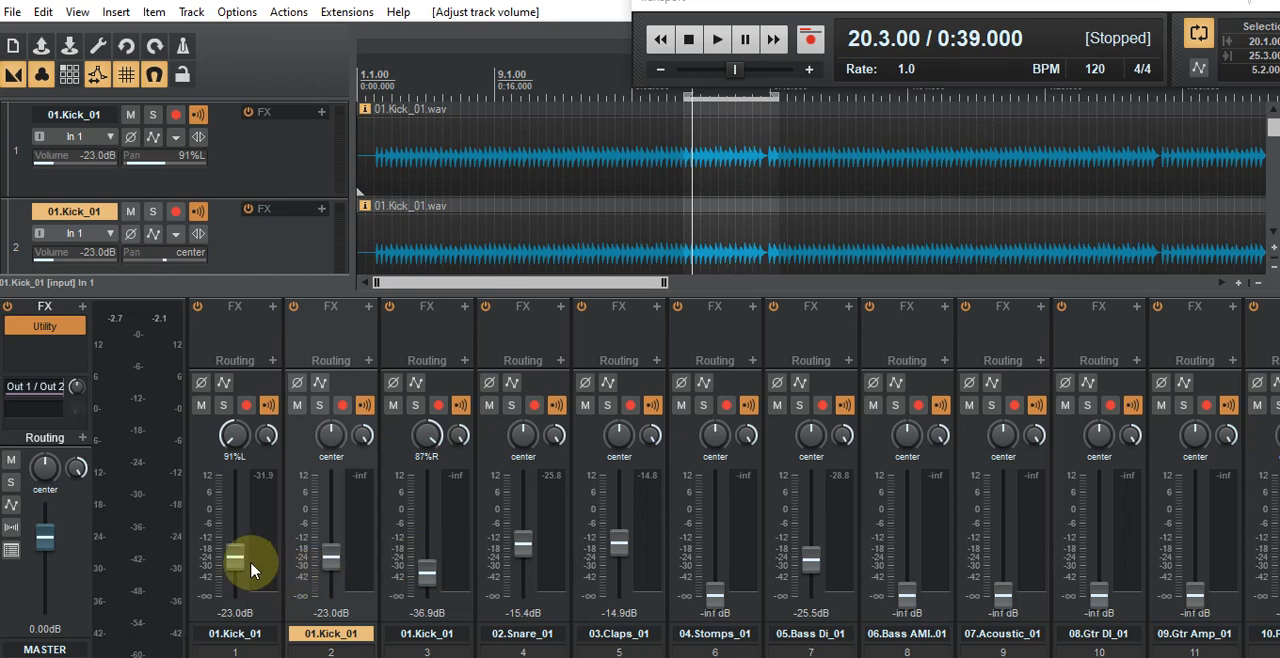
drag(236, 563, 236, 579)
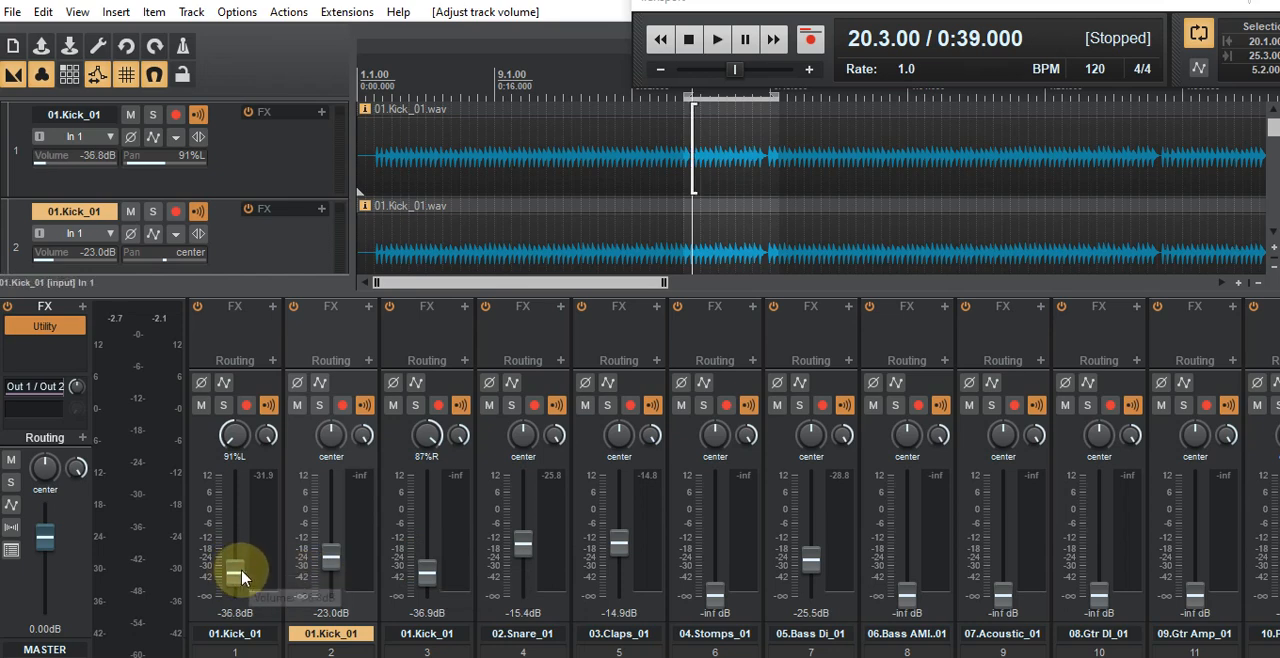
drag(241, 578, 238, 586)
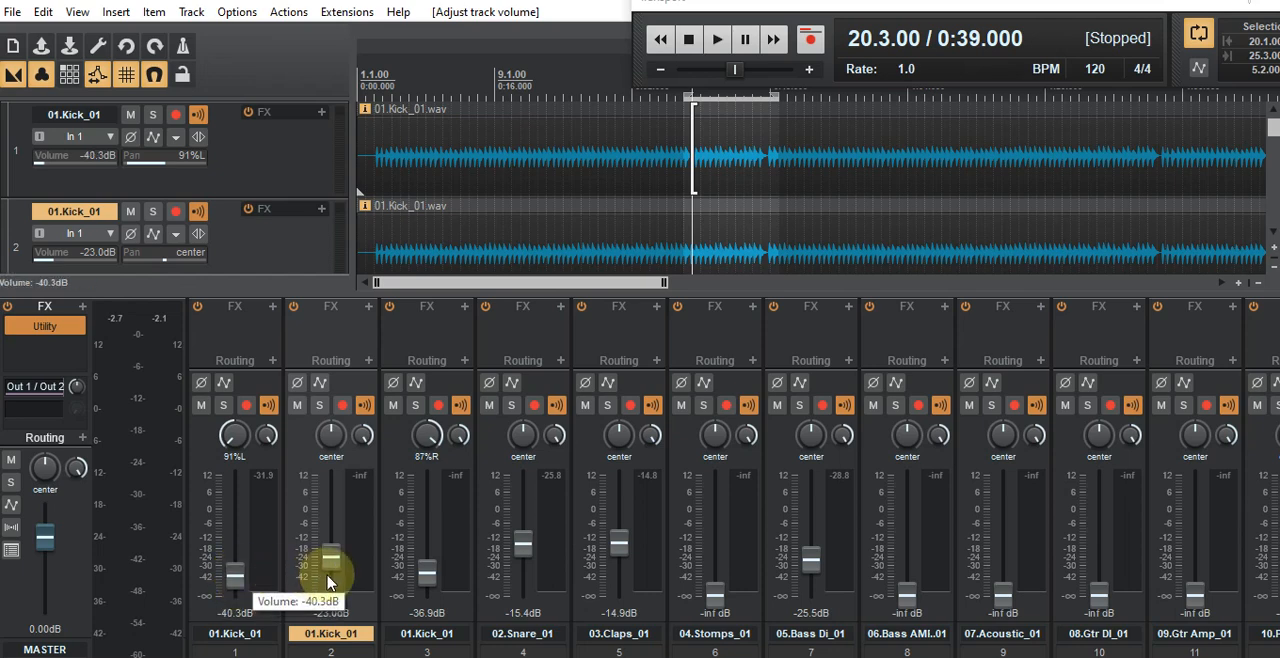
drag(425, 568, 426, 589)
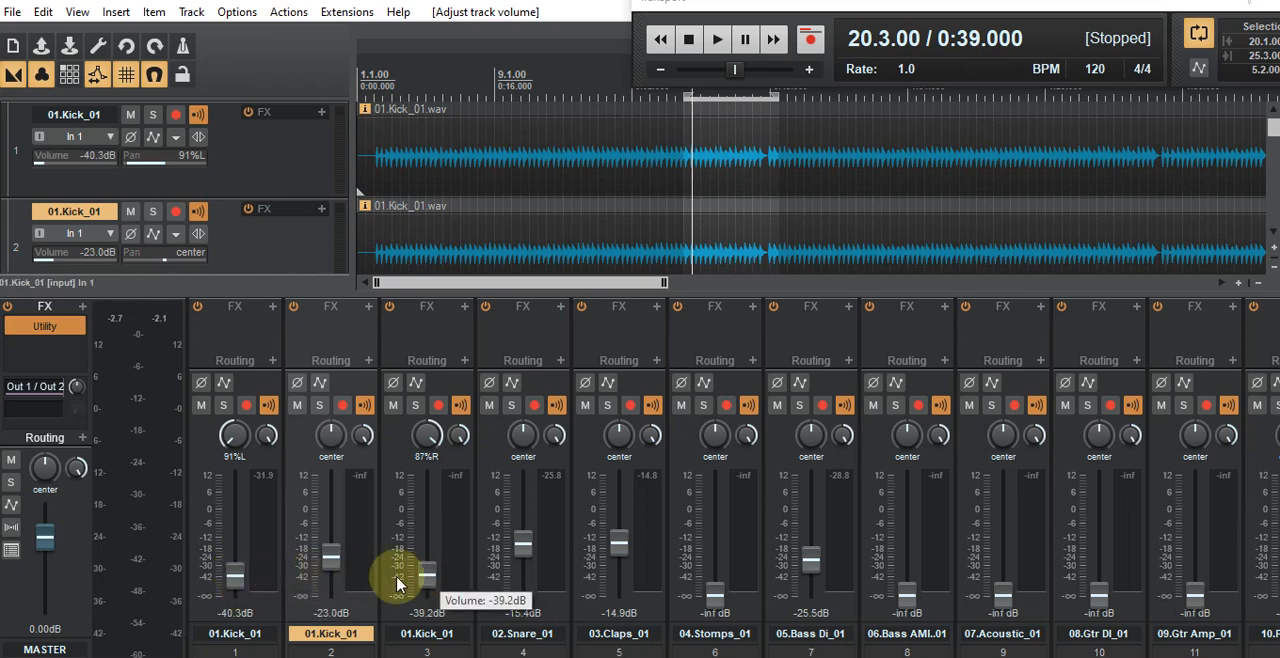
Step: Play the looped section to hear the three layered kick tracks, and stop playback
click(718, 42)
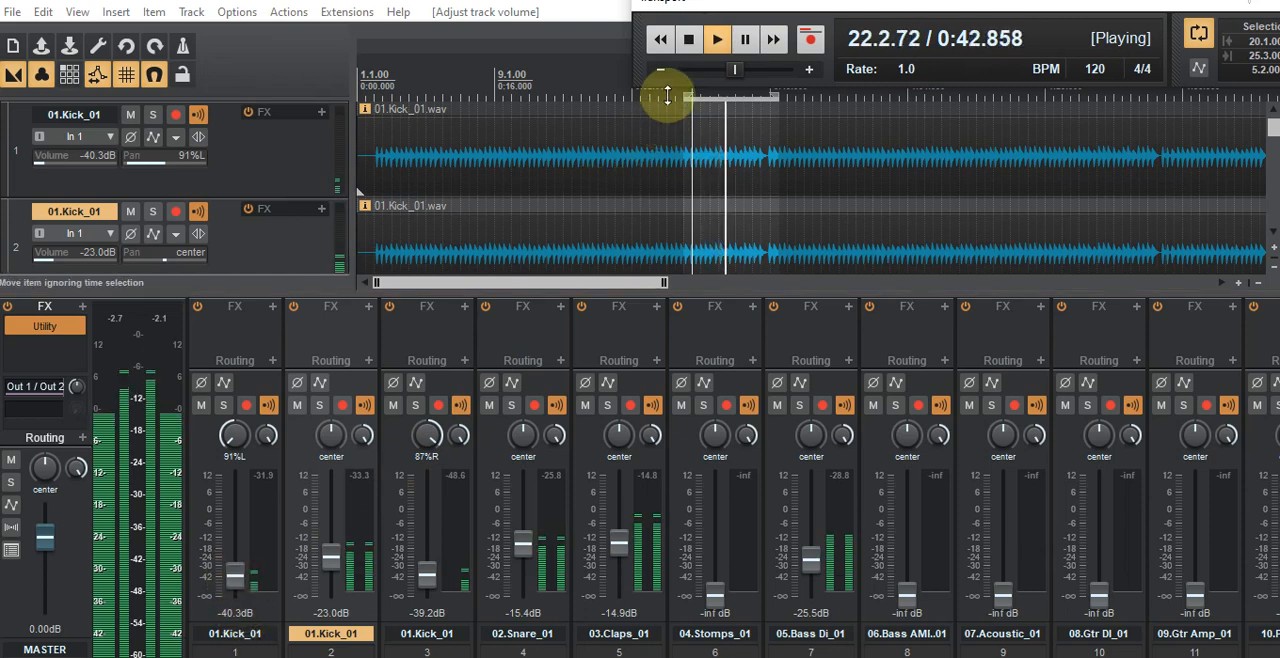
click(688, 39)
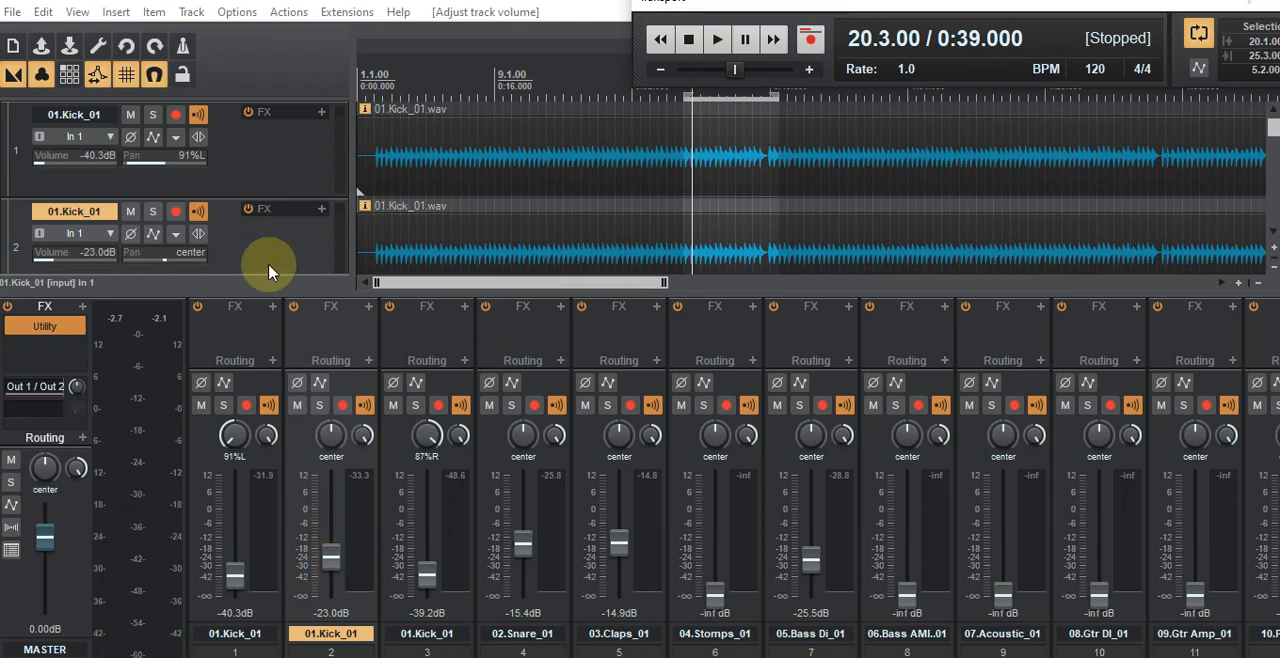
click(294, 448)
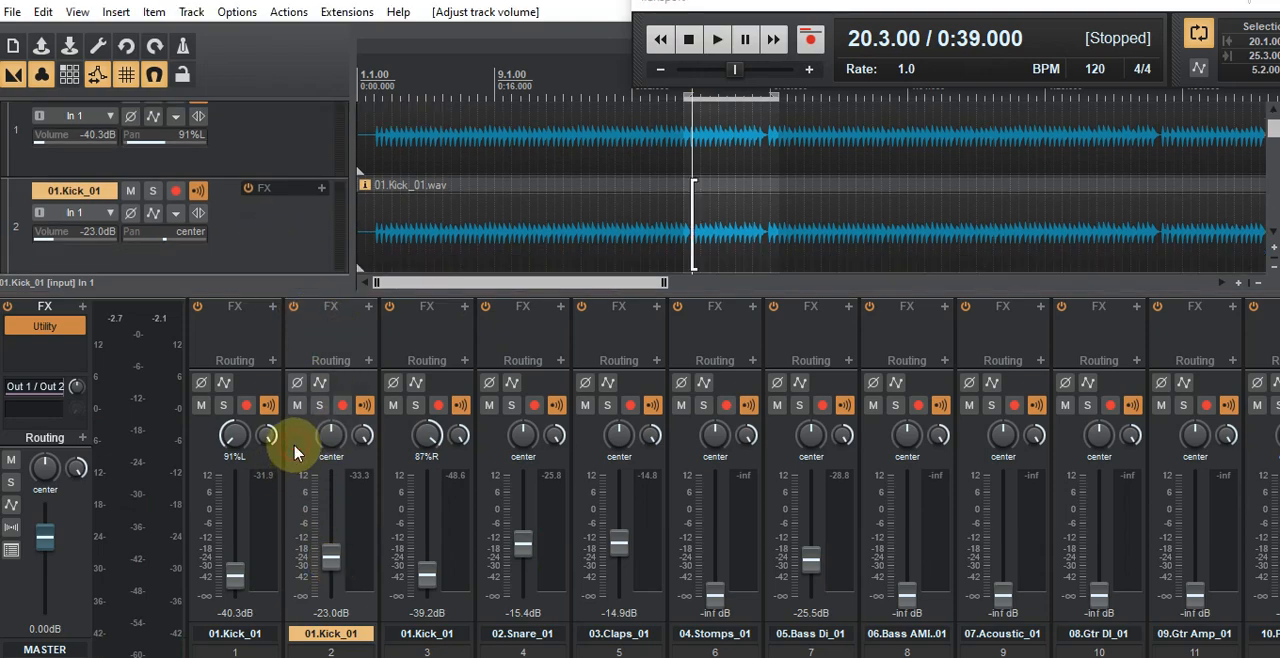
Step: Open the plugin browser for the center-panned kick on track 2 and look through the available plugins
click(368, 308)
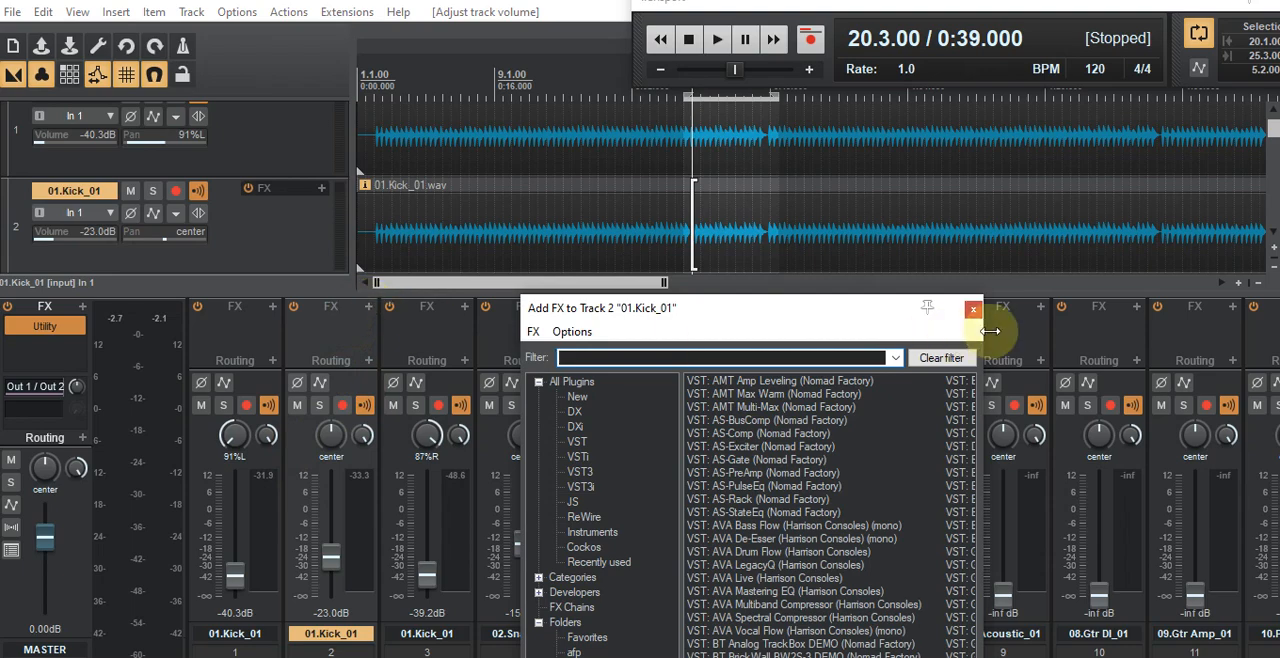
drag(826, 316, 795, 118)
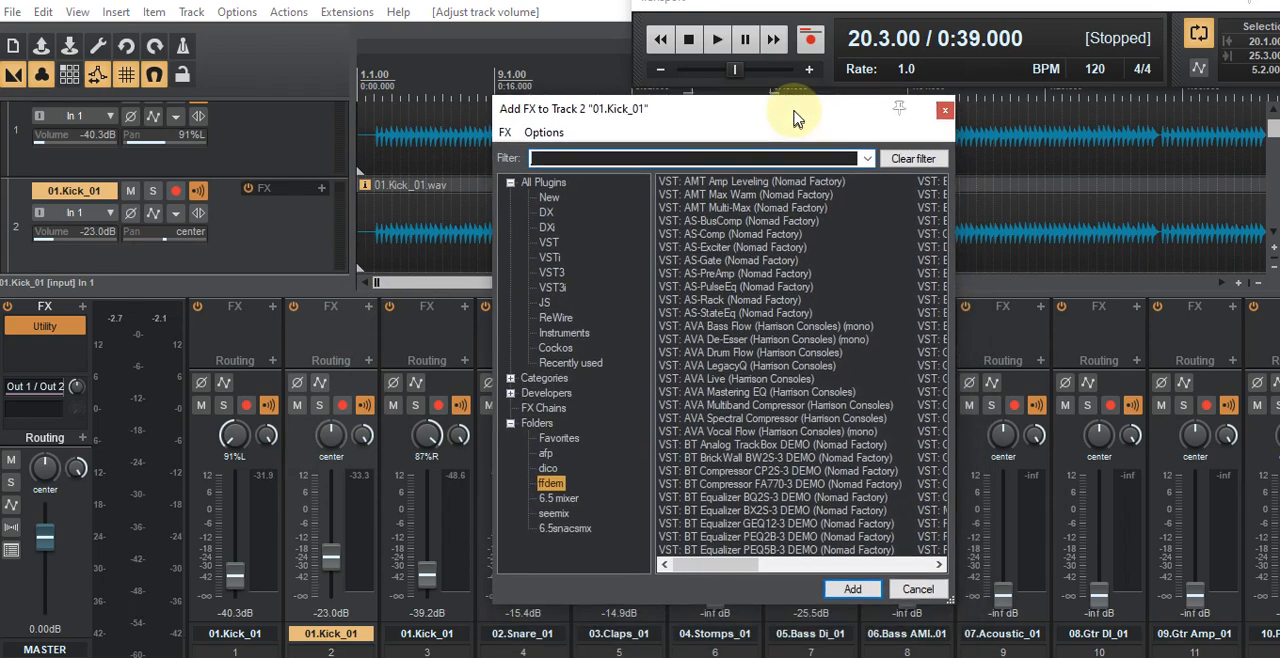
click(509, 179)
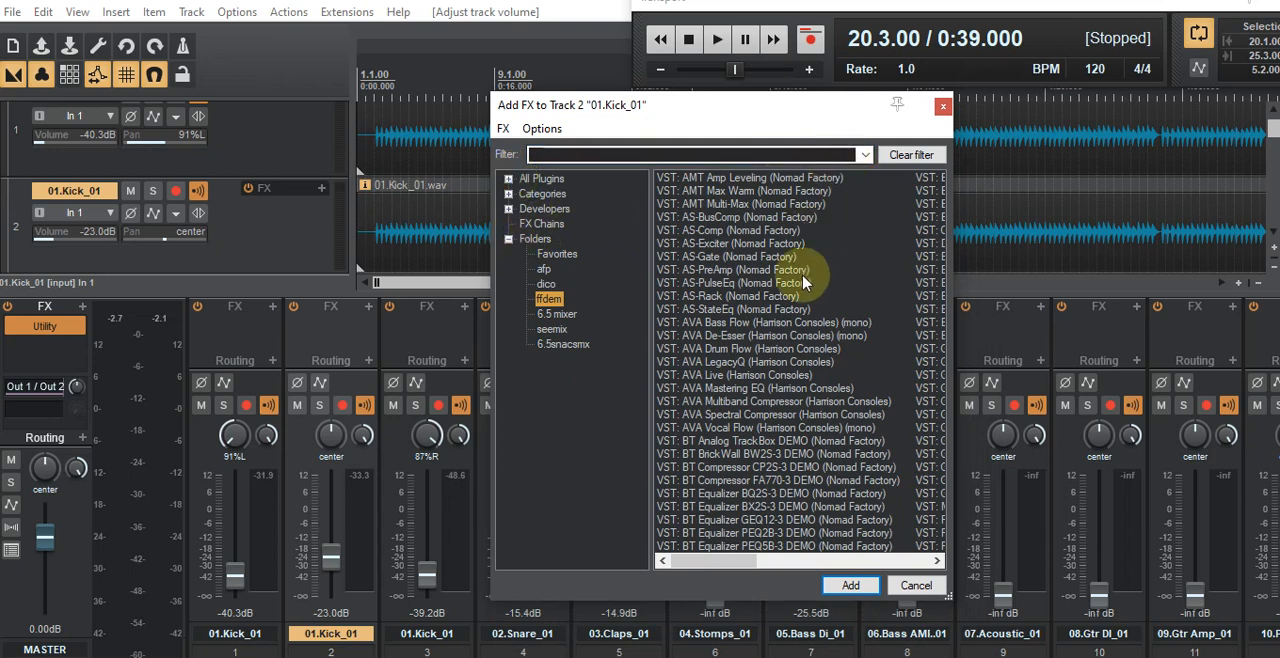
scroll(806, 280, down, 10)
scroll(806, 280, up, 10)
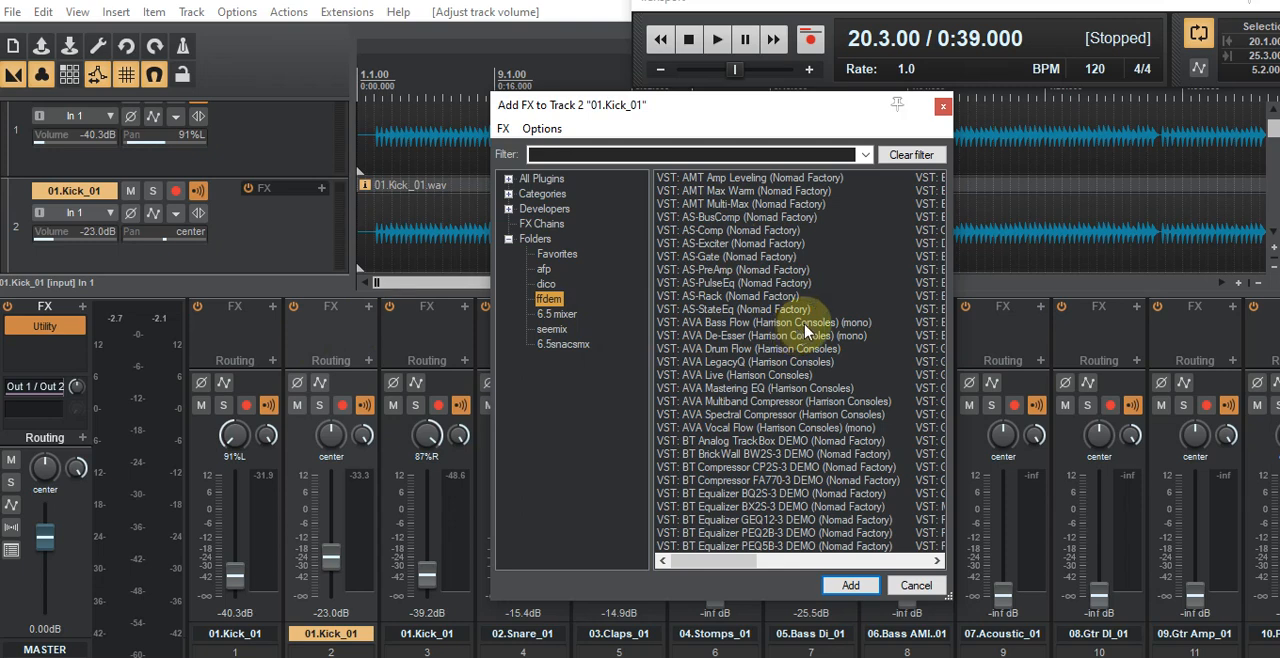
Step: Load the saved FX chain "center kick chain basic.RfxChain" onto the kick on track 2
click(321, 192)
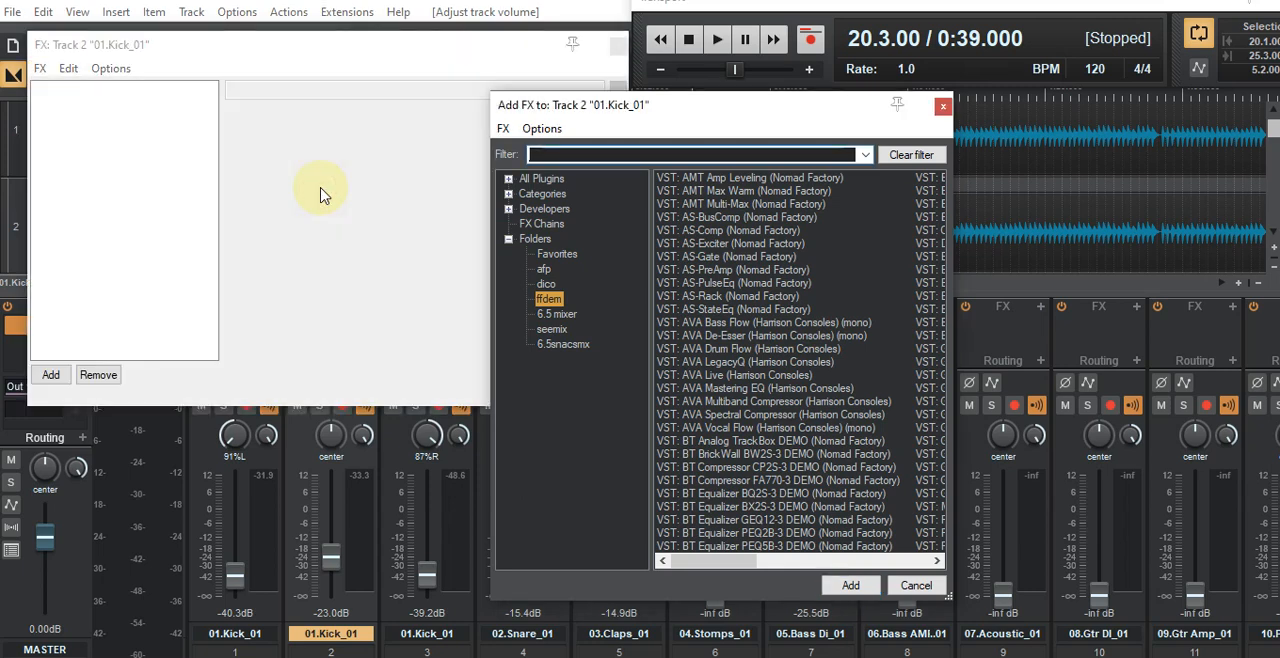
click(40, 68)
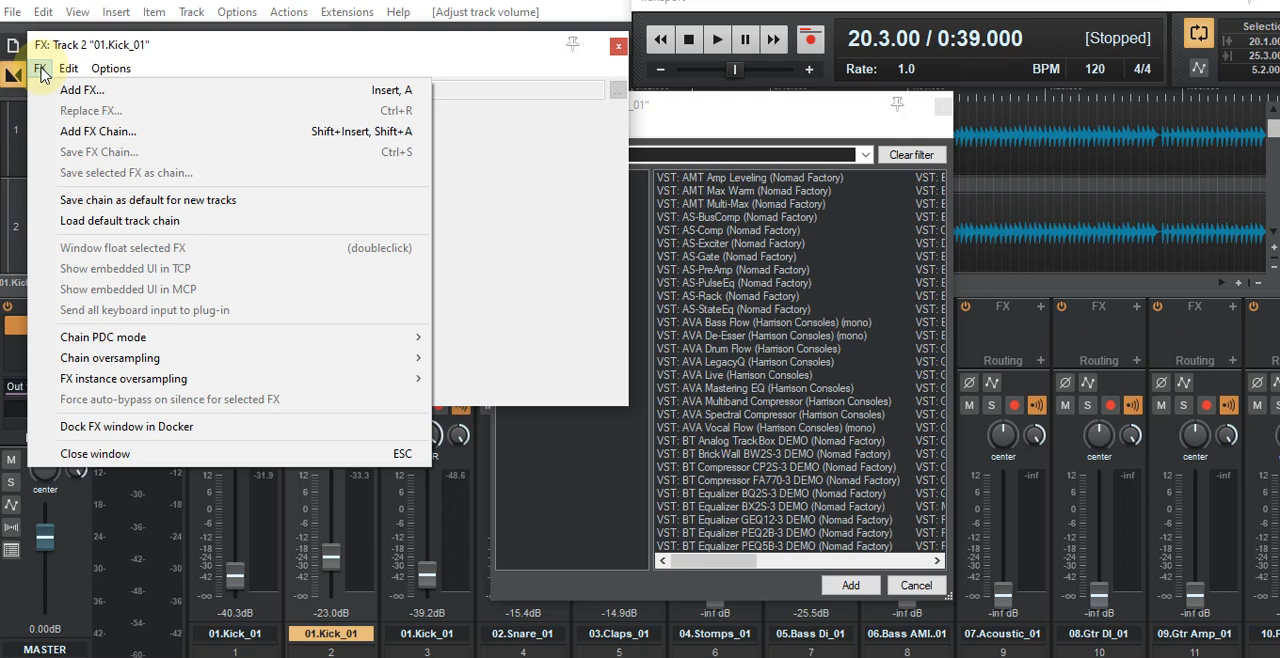
click(80, 134)
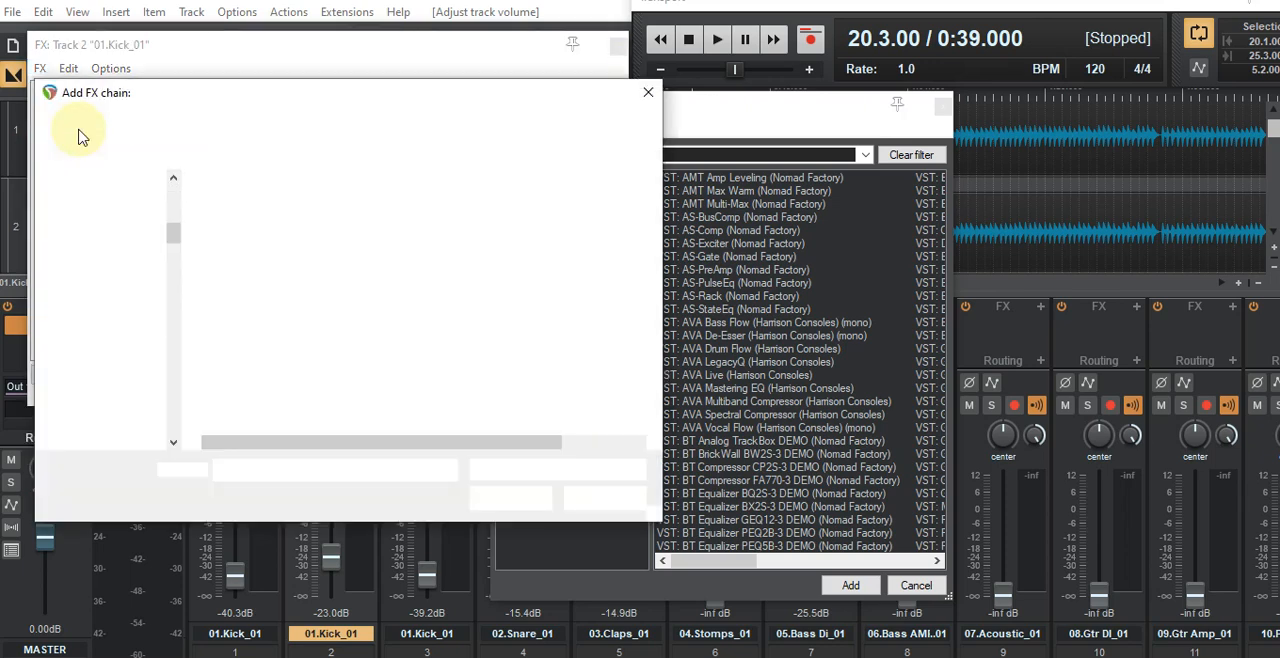
drag(375, 100, 772, 88)
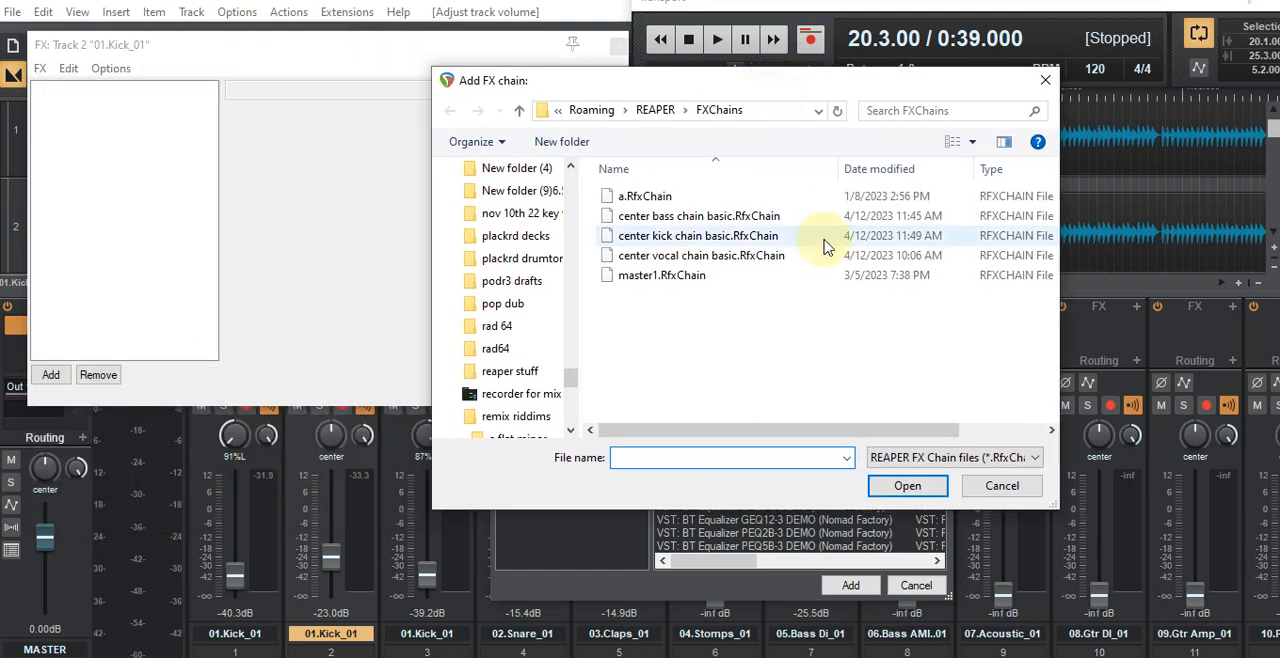
double_click(640, 237)
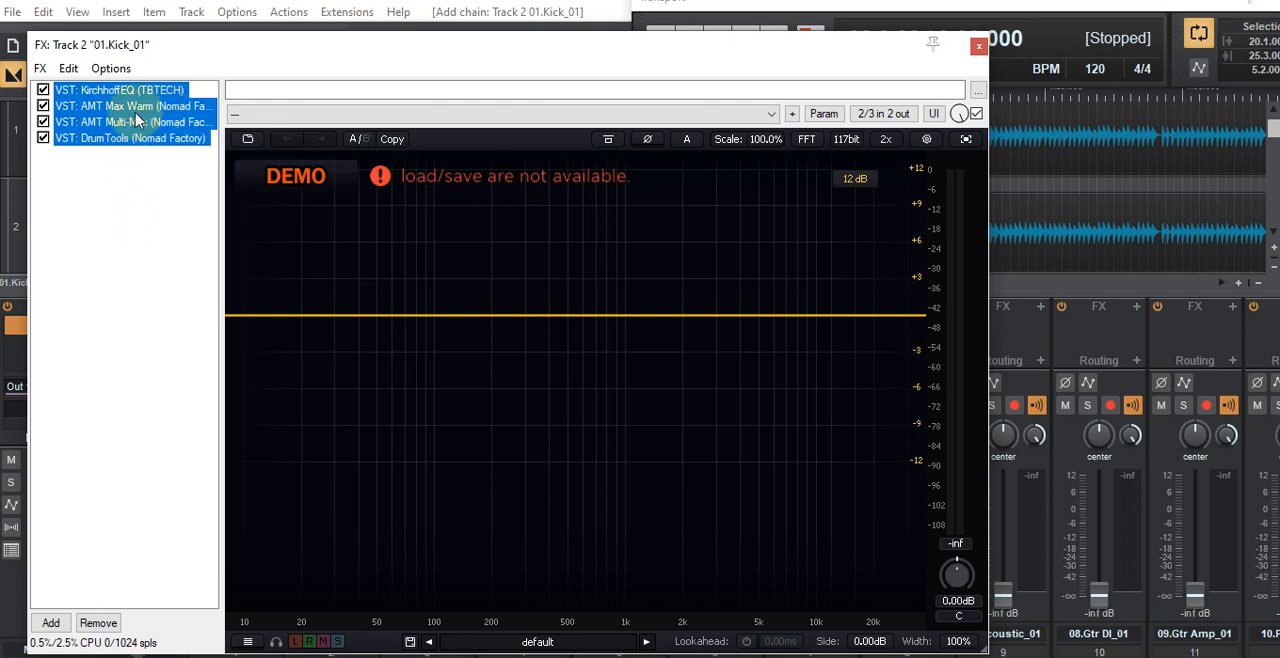
Step: View the AMT Max Warm plugin in track 2's chain, dismissing its demo notice, and return to KirchhoffEQ
click(121, 199)
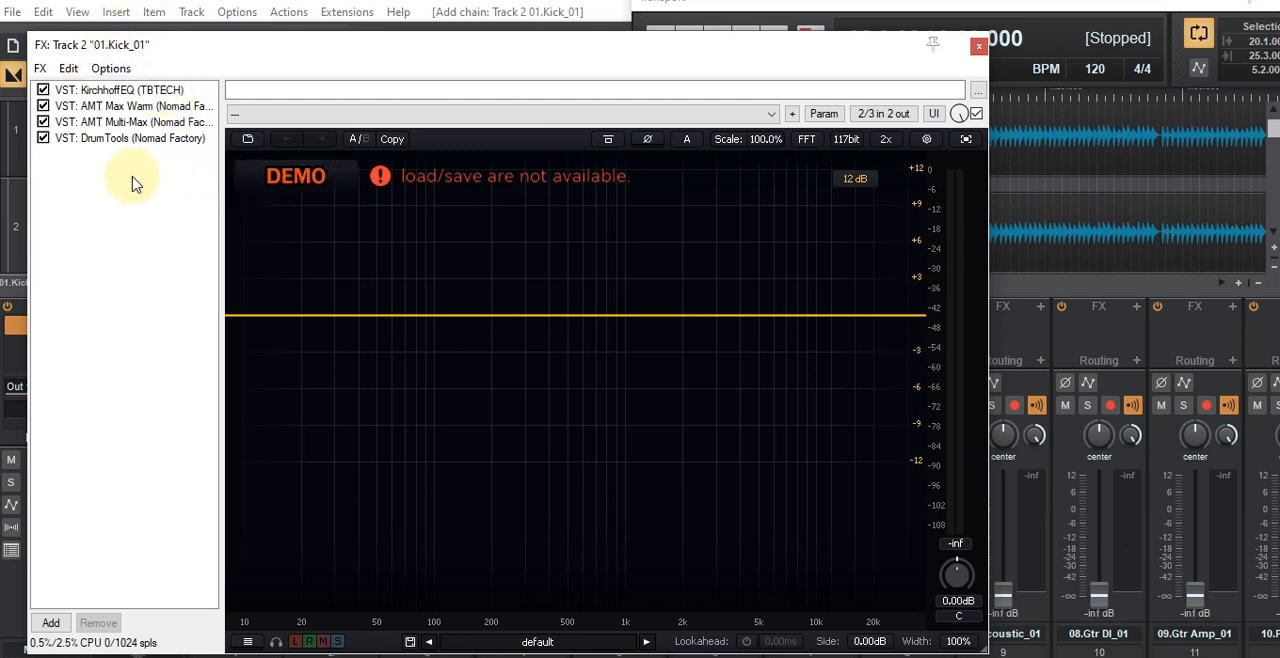
click(140, 107)
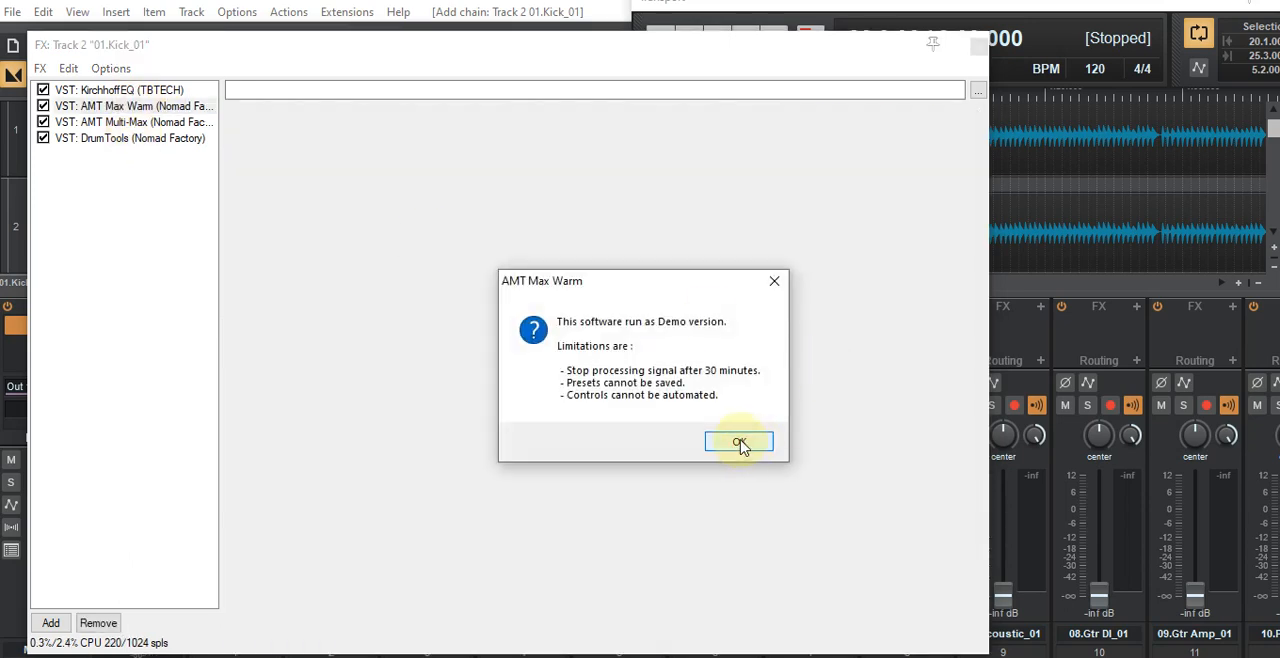
click(739, 443)
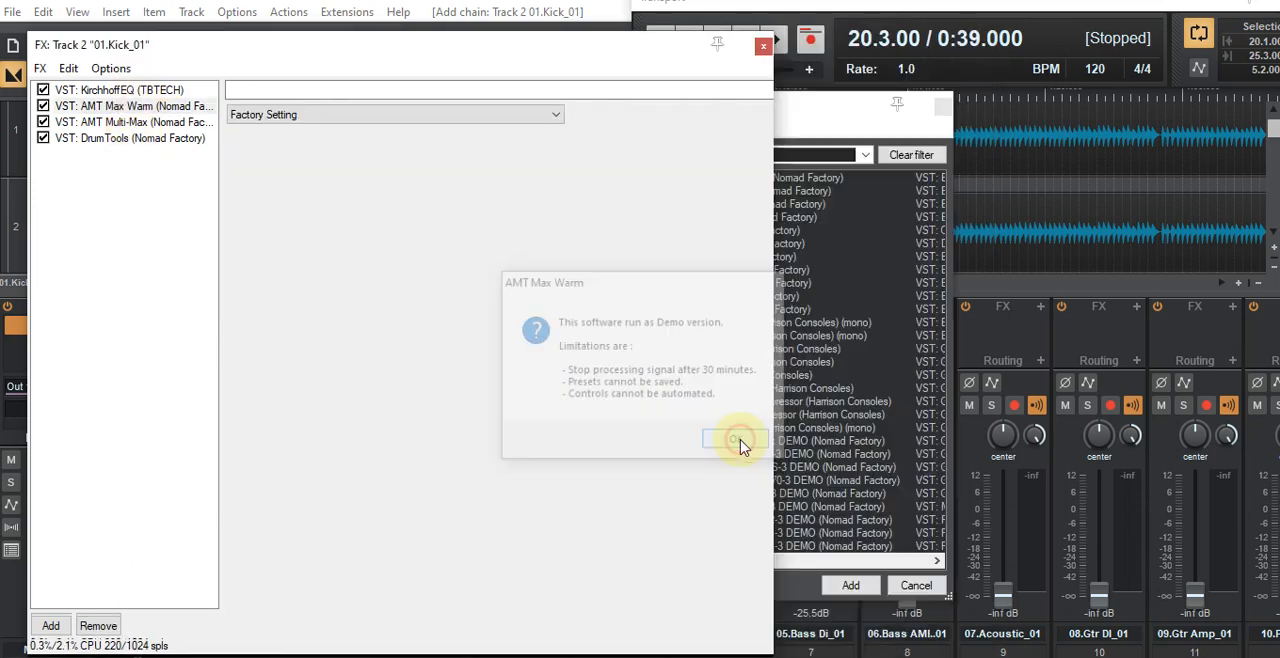
drag(478, 44, 786, 182)
click(400, 229)
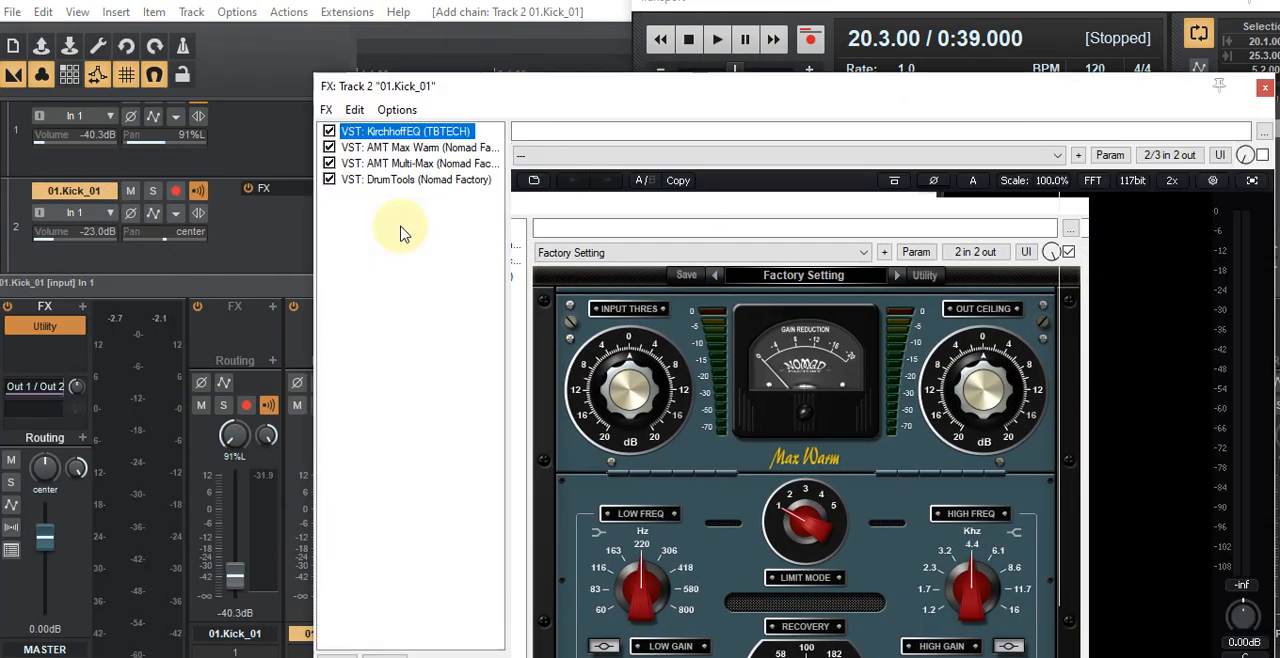
Step: Bypass AMT Max Warm, AMT Multi-Max and DrumTools in track 2's chain, keeping KirchhoffEQ active, and clear the FX window from view
click(928, 93)
drag(836, 279, 971, 289)
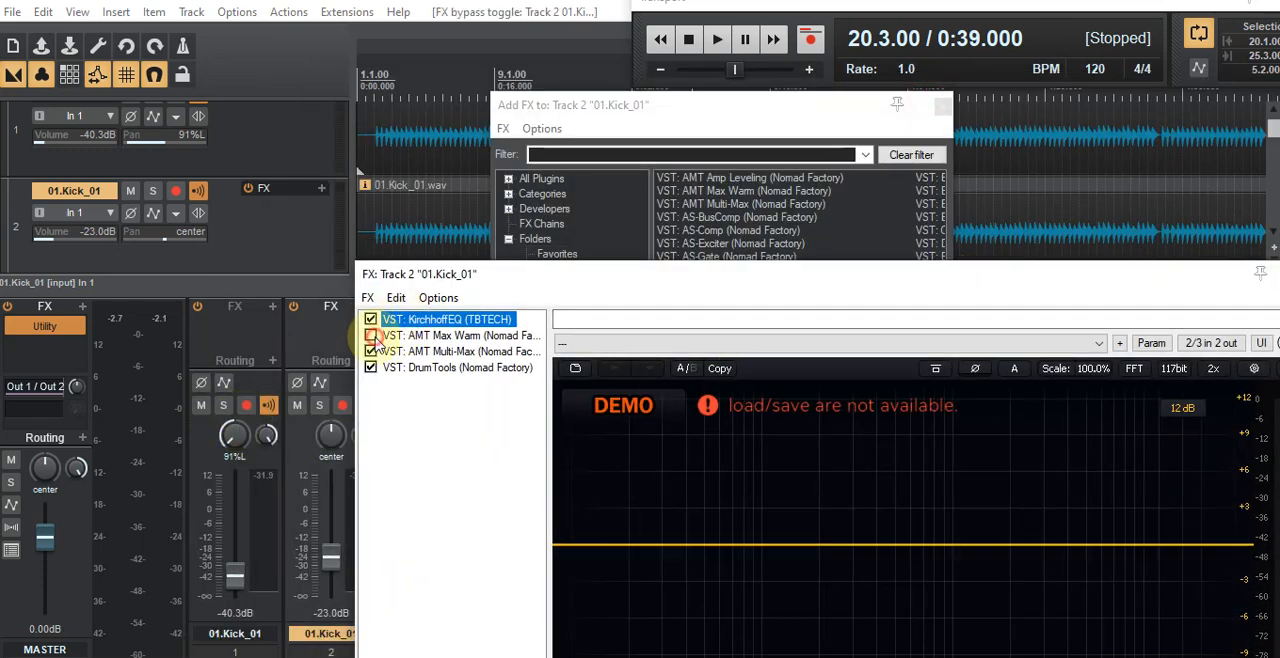
click(371, 351)
click(371, 367)
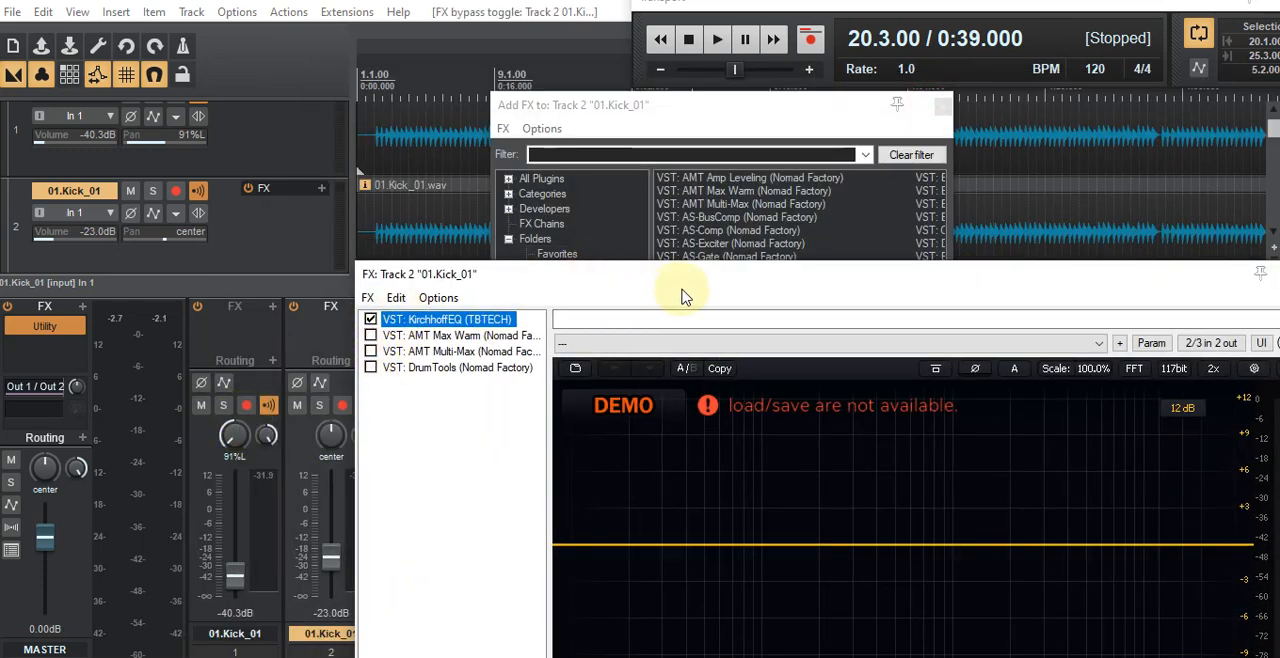
drag(790, 287, 2, 80)
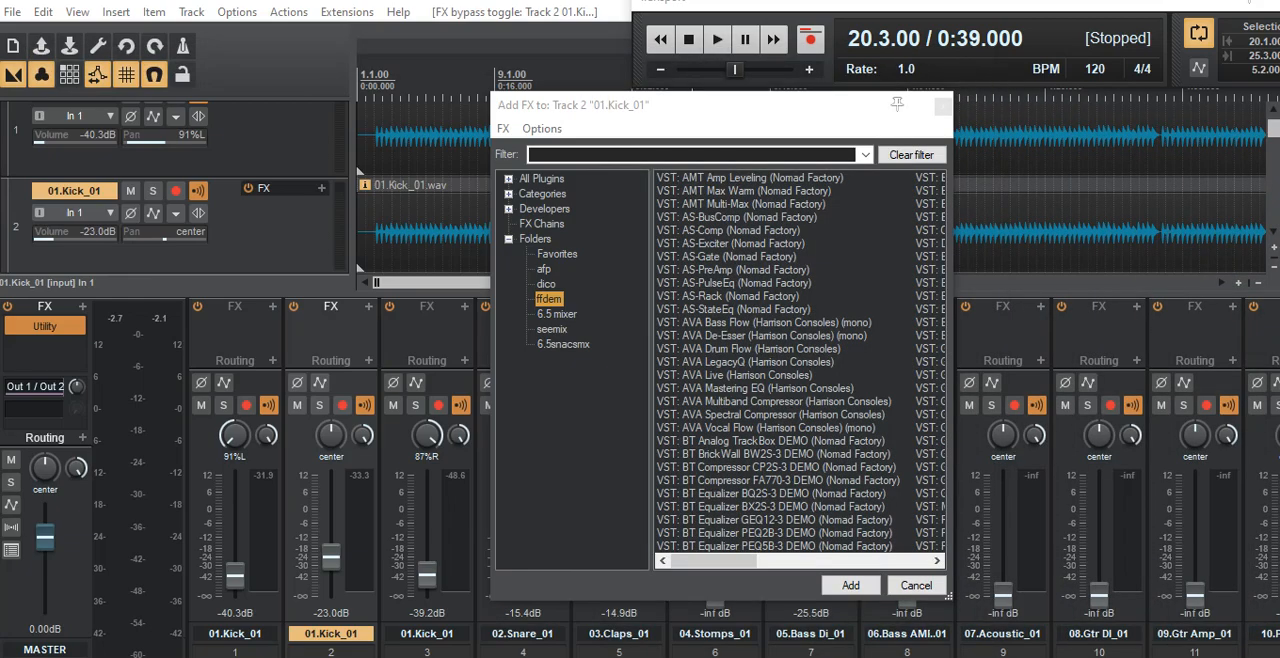
Step: Play the loop with the plugin browser out of view, and raise the center kick's volume to -12.7 dB
click(716, 38)
click(795, 105)
drag(795, 105, 2, 165)
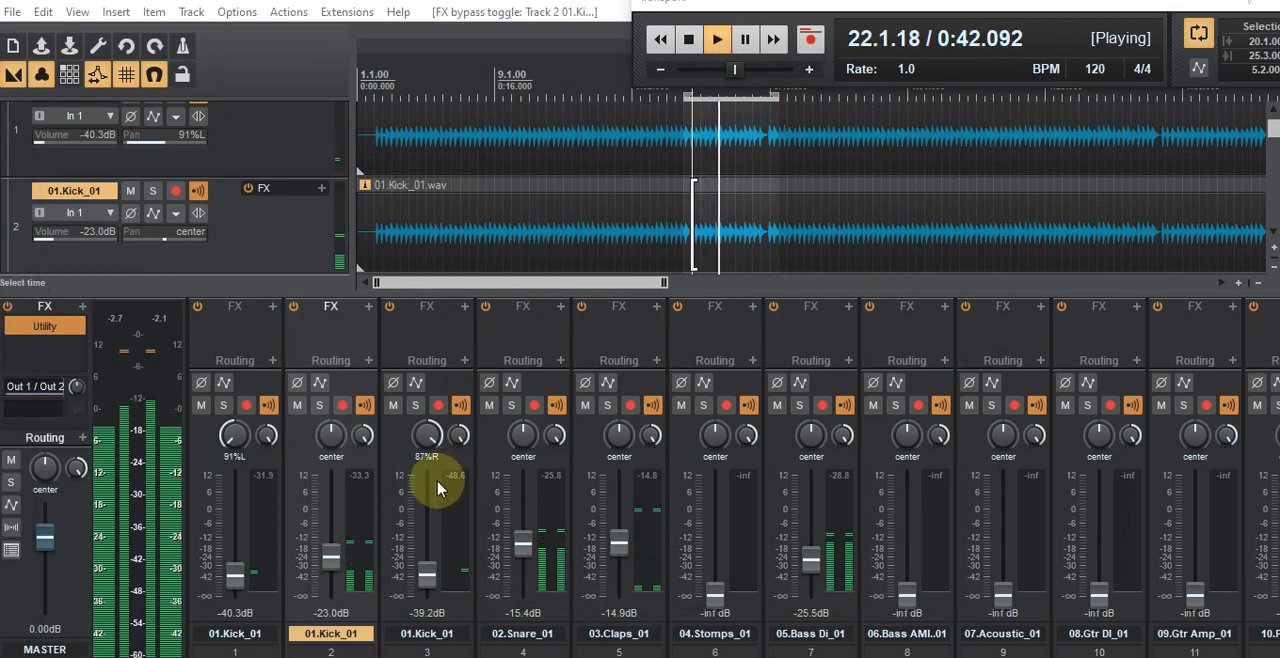
drag(319, 575, 331, 550)
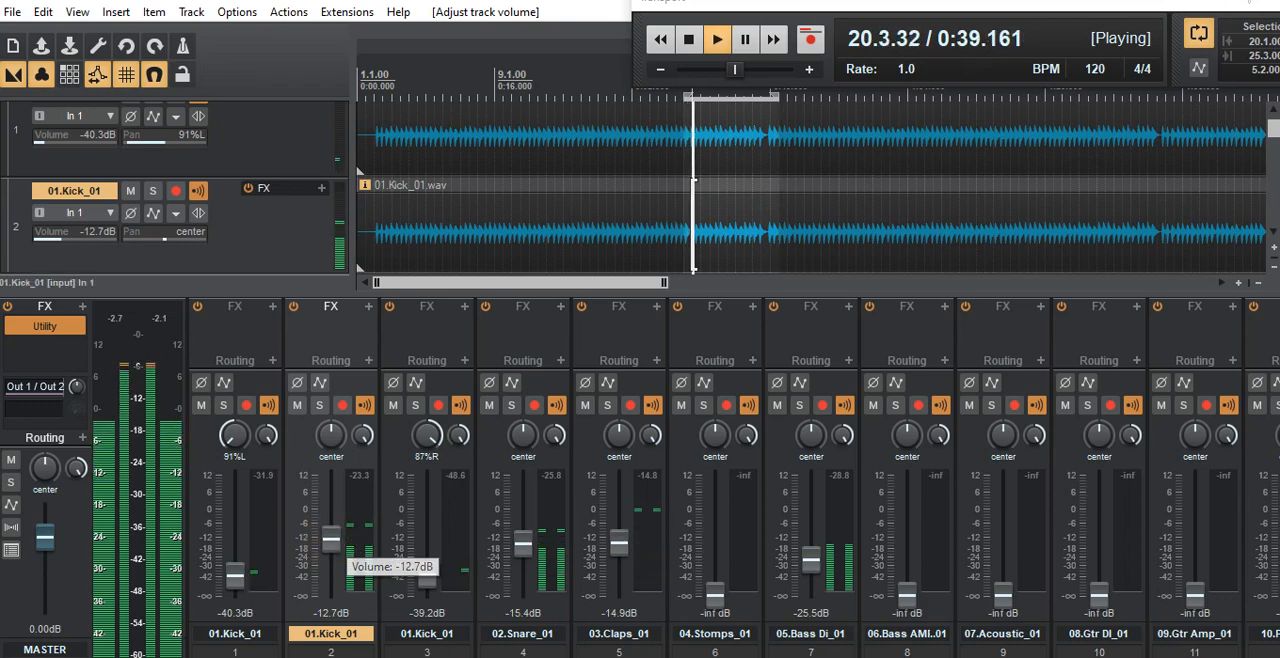
Step: Add a bell band in the center kick's KirchhoffEQ at about 37.8 Hz with +1.35 dB gain, and stop playback
click(331, 307)
drag(686, 43, 709, 88)
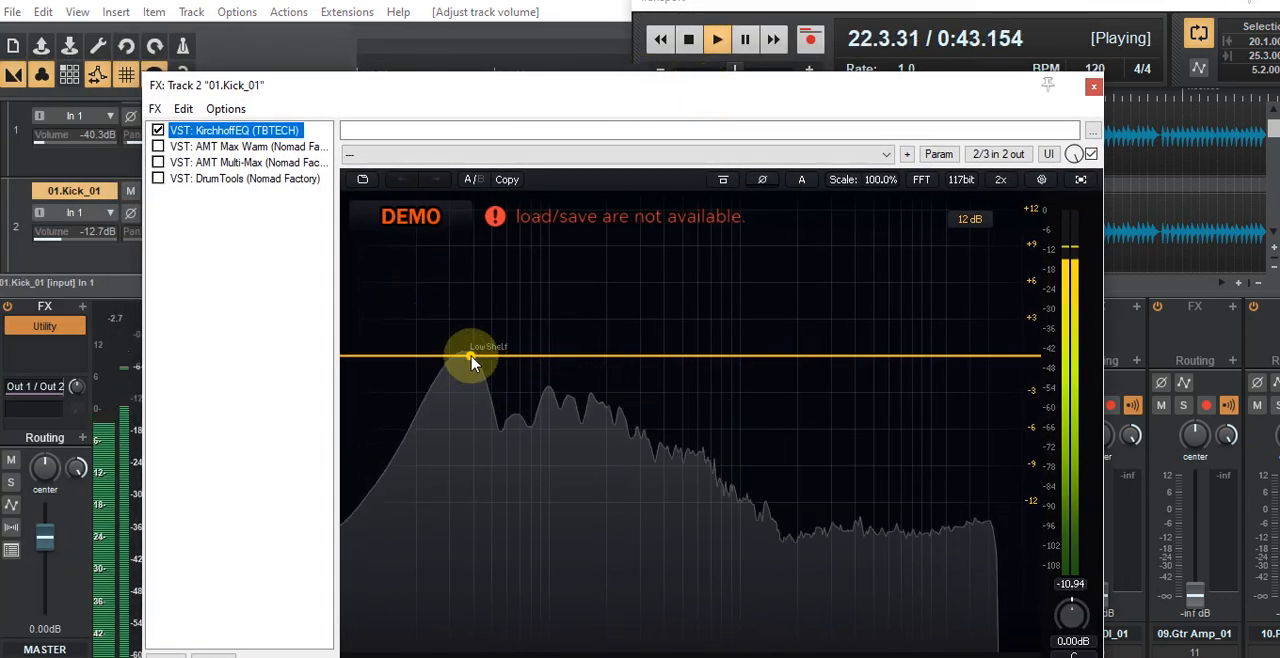
double_click(470, 356)
drag(470, 357, 471, 343)
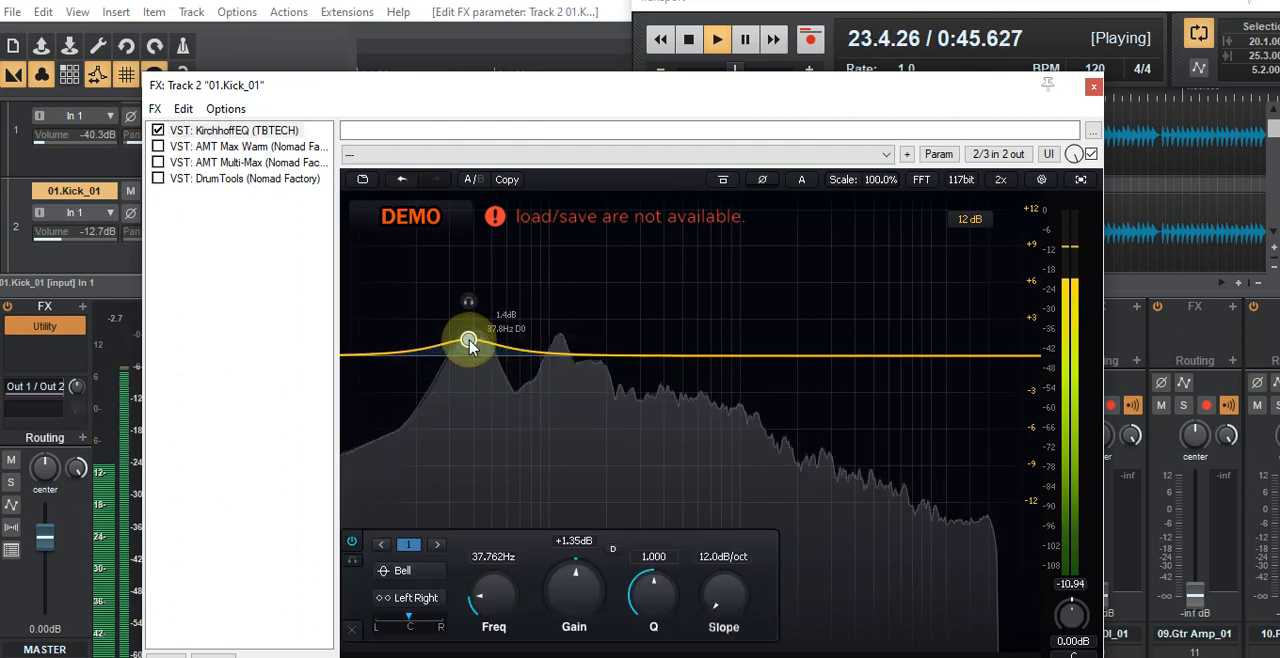
click(692, 44)
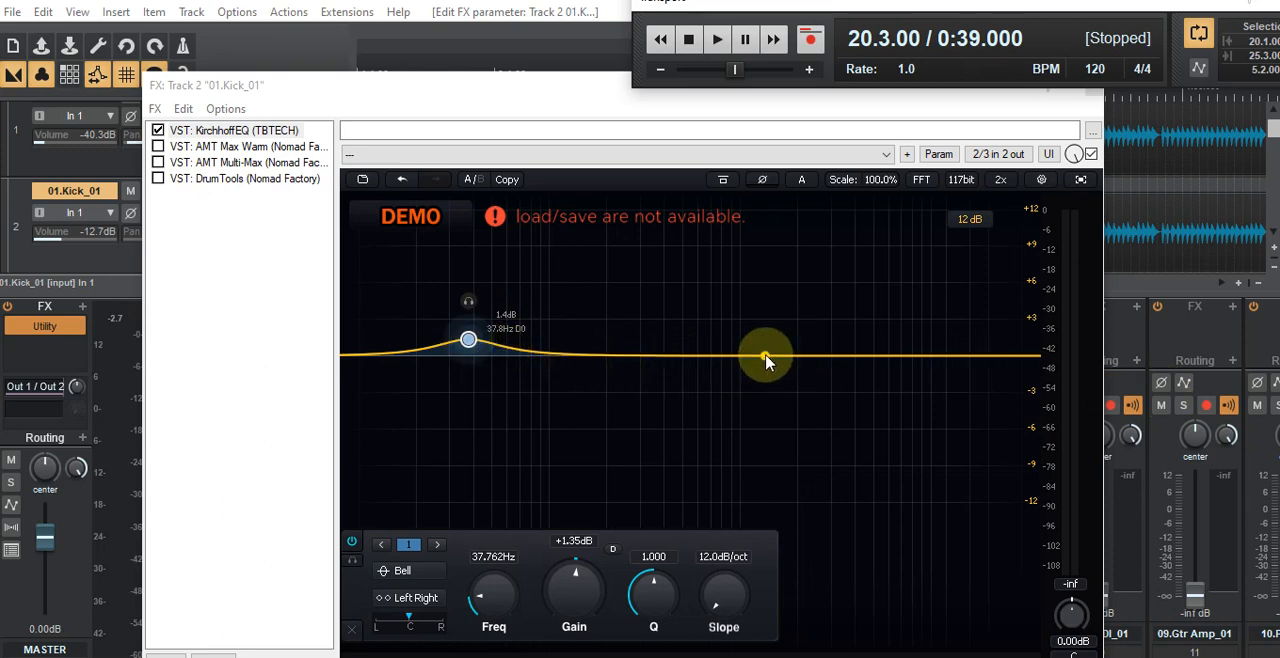
Step: Play the loop and add a high-pass band at about 20 Hz in the center kick's KirchhoffEQ
click(714, 41)
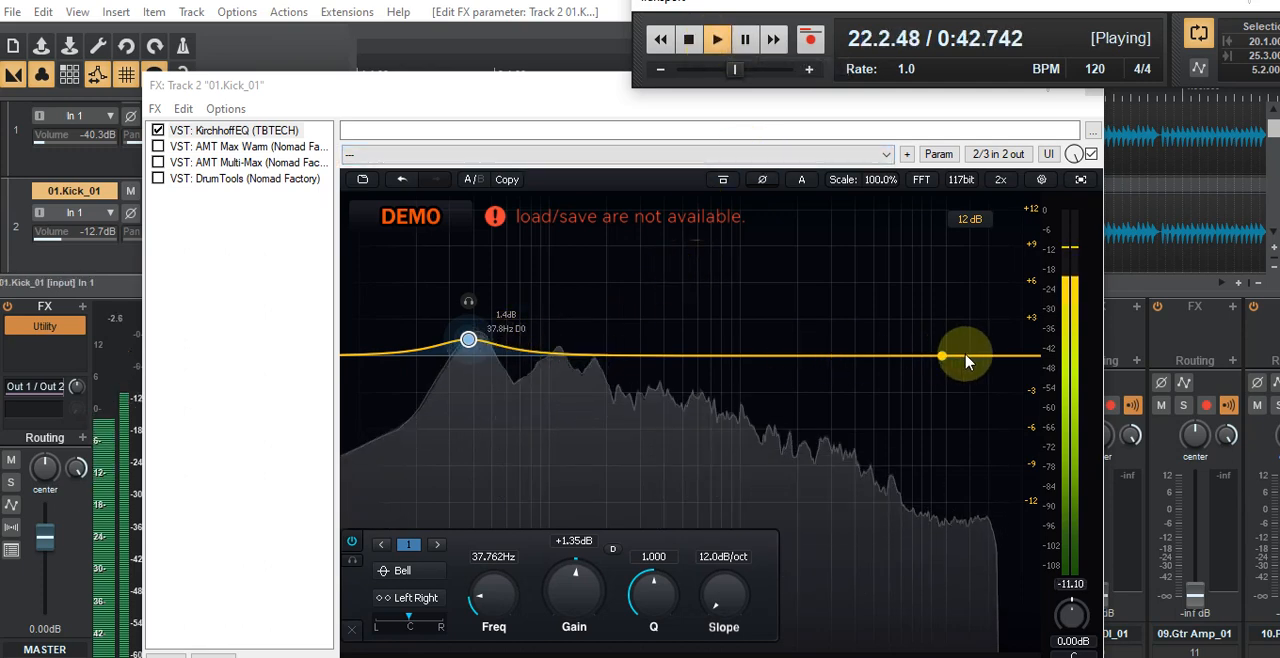
click(367, 360)
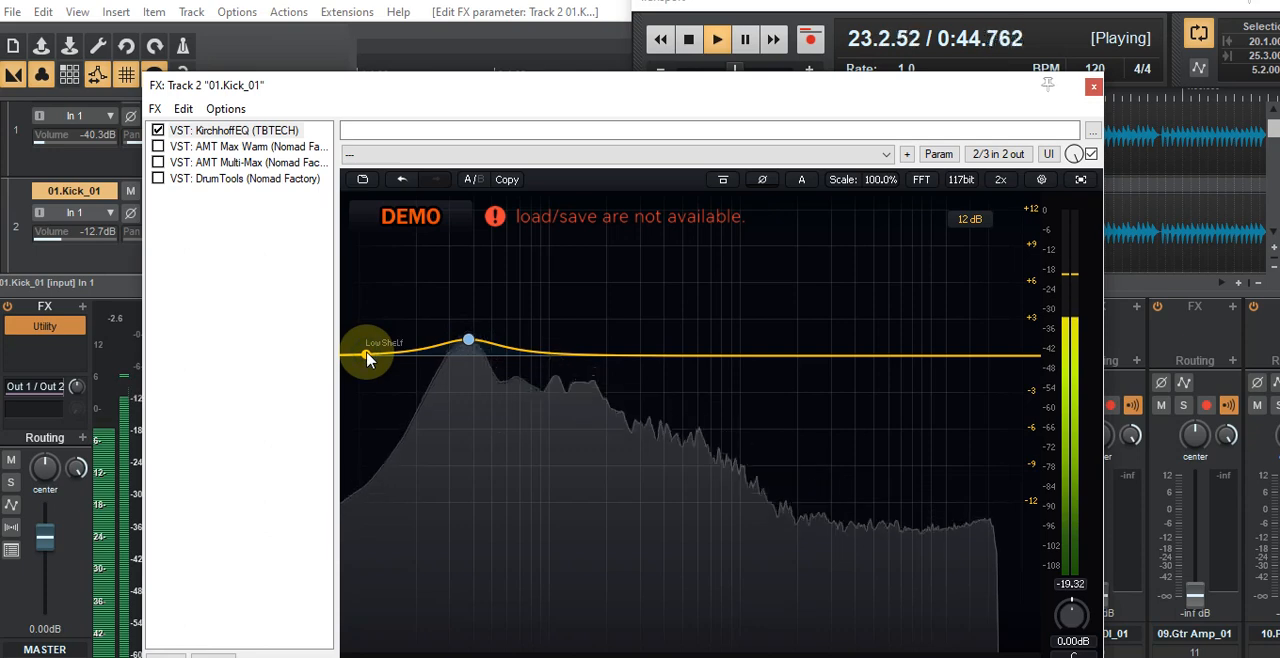
click(367, 358)
right_click(367, 355)
mouse_move(383, 371)
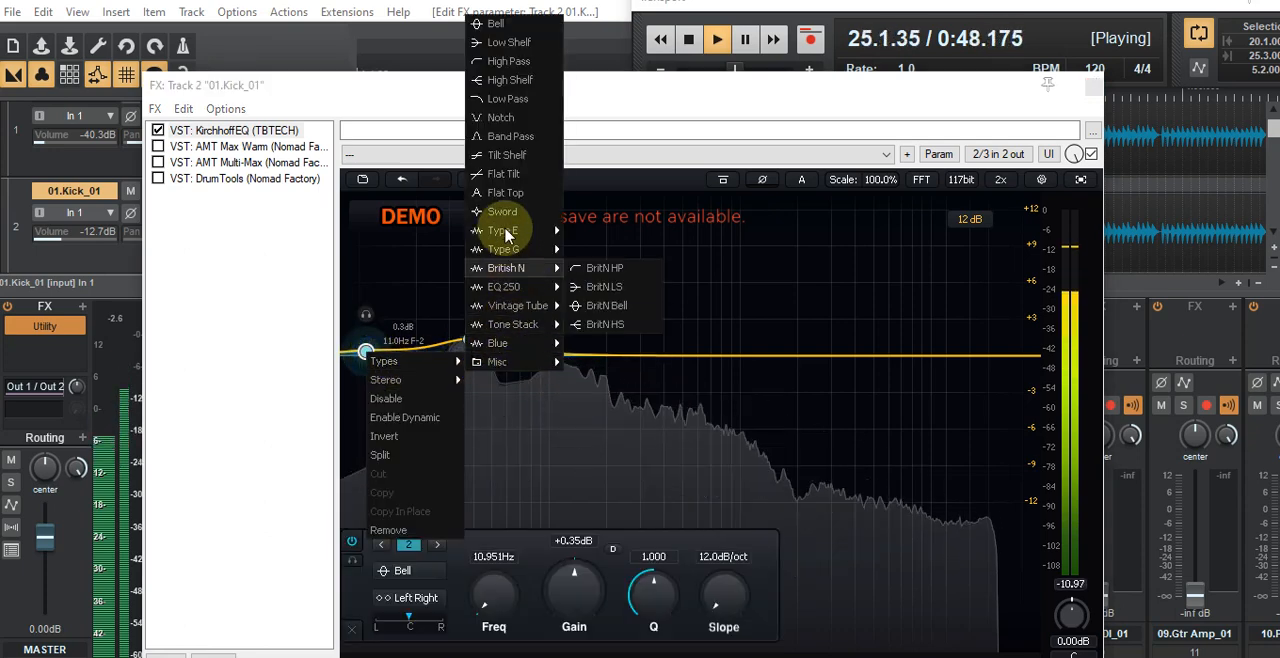
click(508, 61)
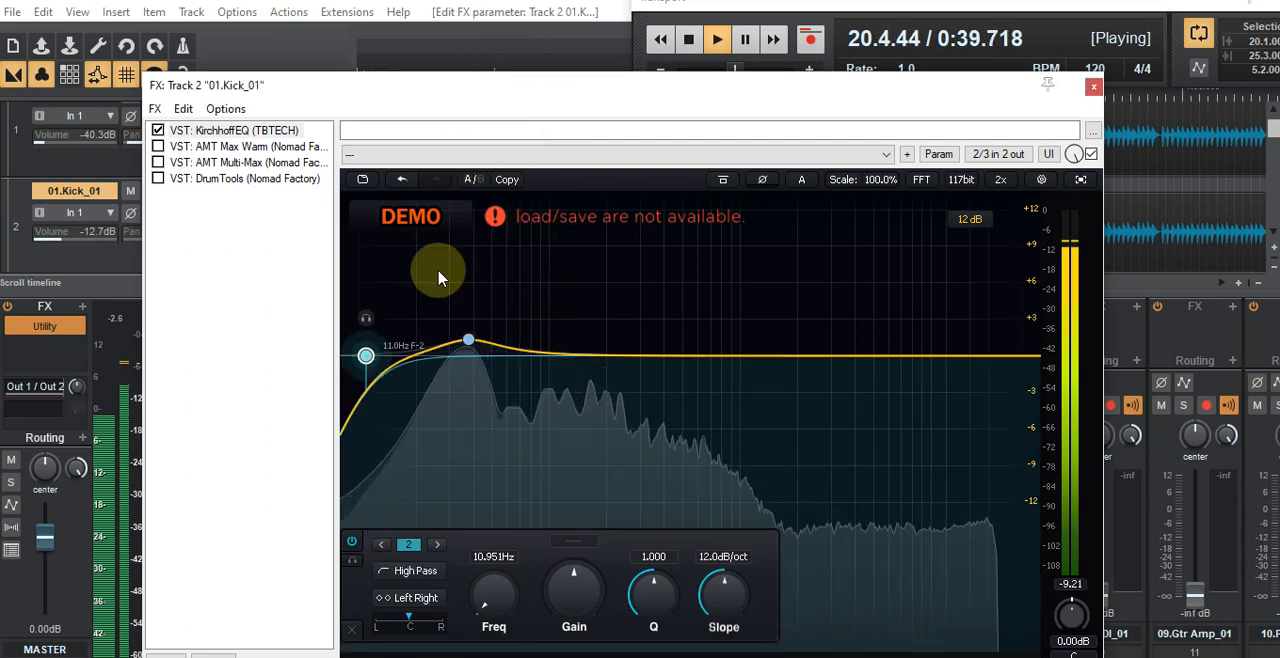
drag(368, 358, 417, 357)
Step: Add a low-pass band at about 9.3 kHz at the high end of the kick's EQ curve
double_click(1022, 356)
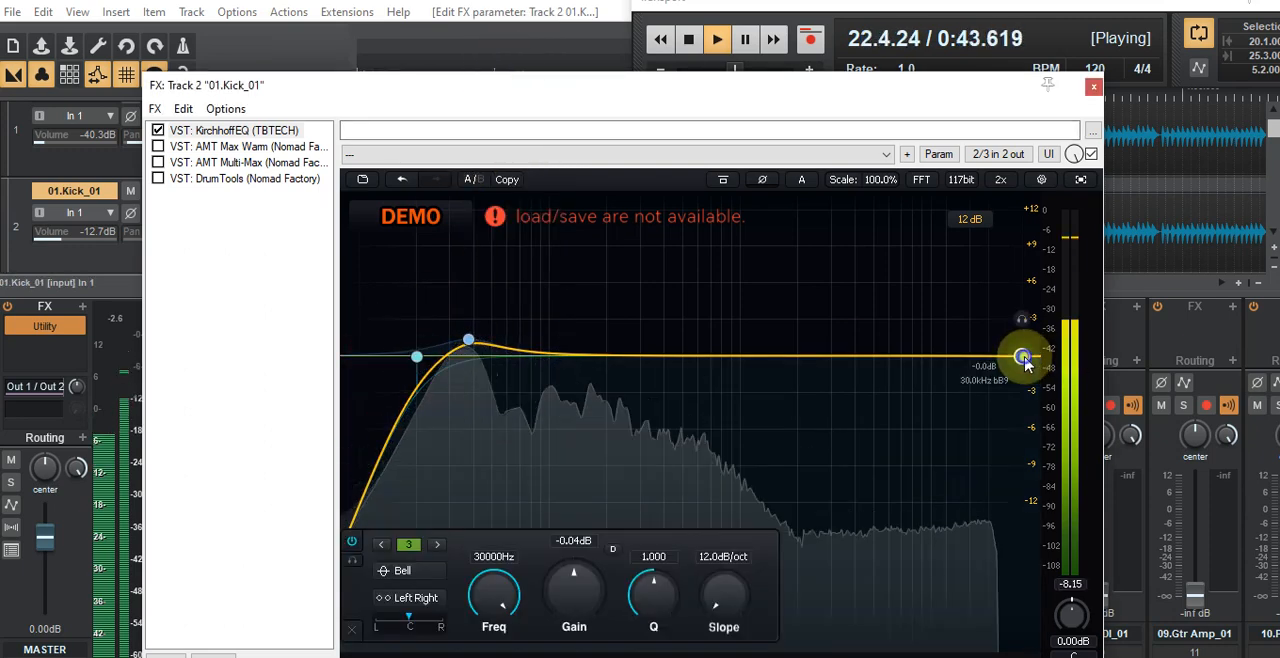
right_click(1024, 358)
mouse_move(1044, 371)
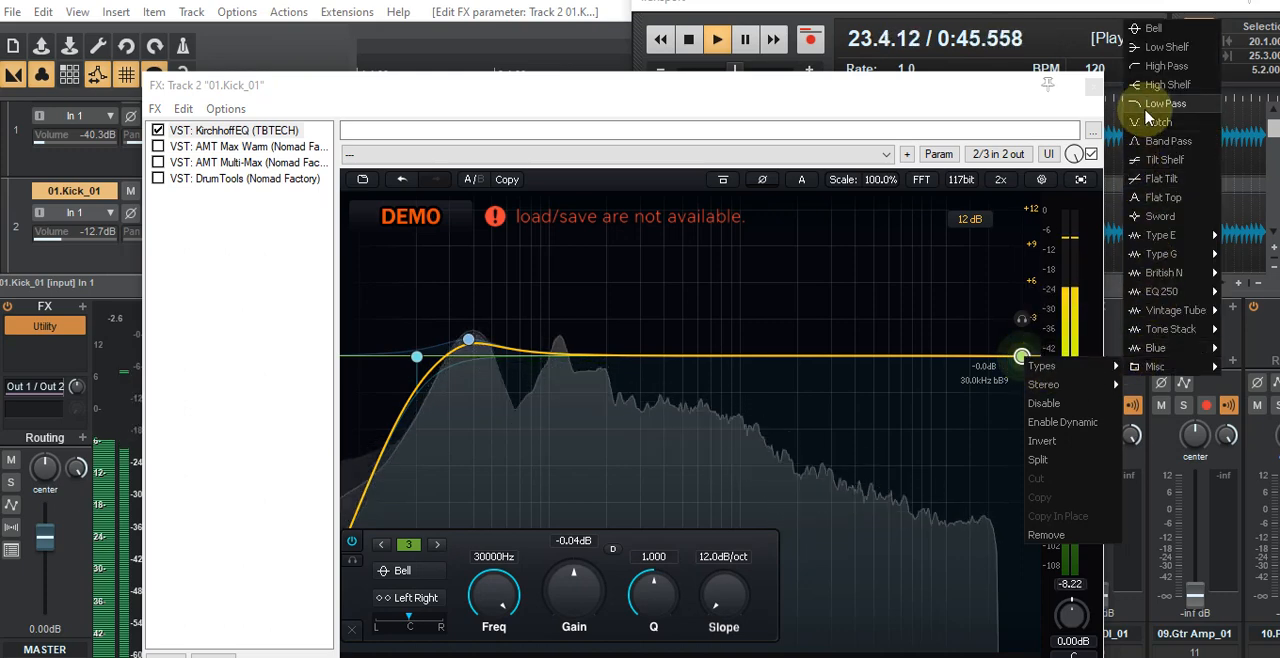
click(1145, 107)
drag(1022, 356, 927, 357)
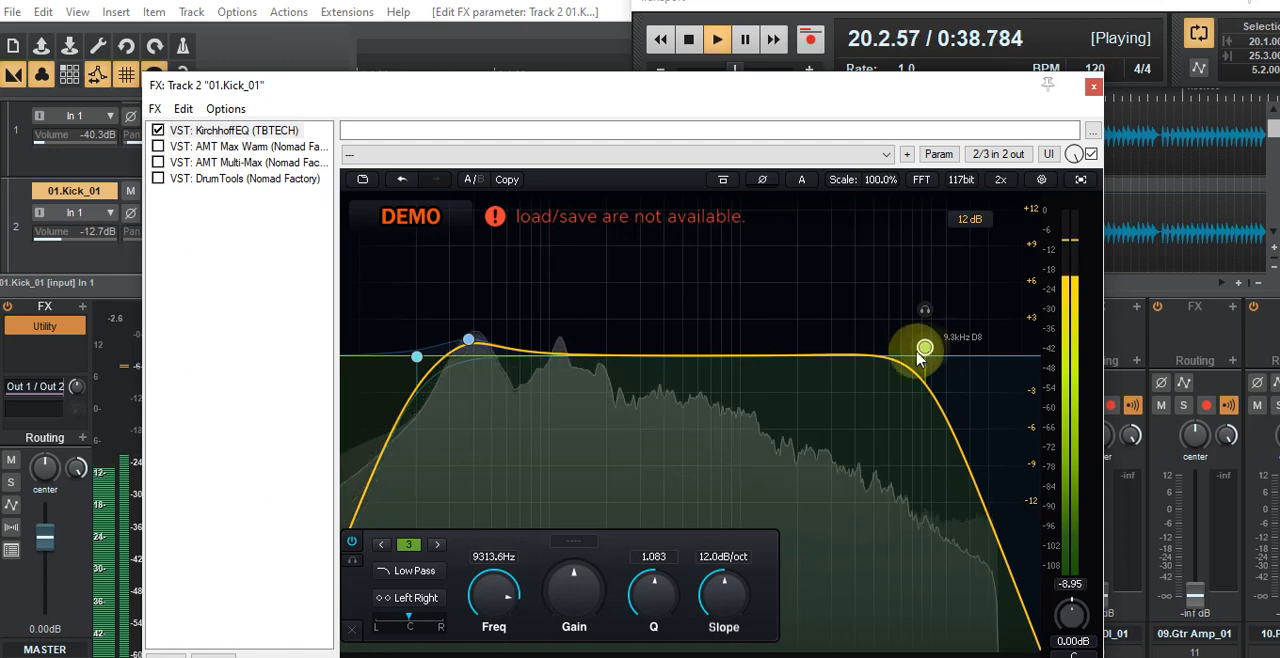
Step: Add a bell cut at about 205 Hz with -2.35 dB gain and narrow it to a Q of about 4.15
click(571, 356)
drag(570, 316, 610, 388)
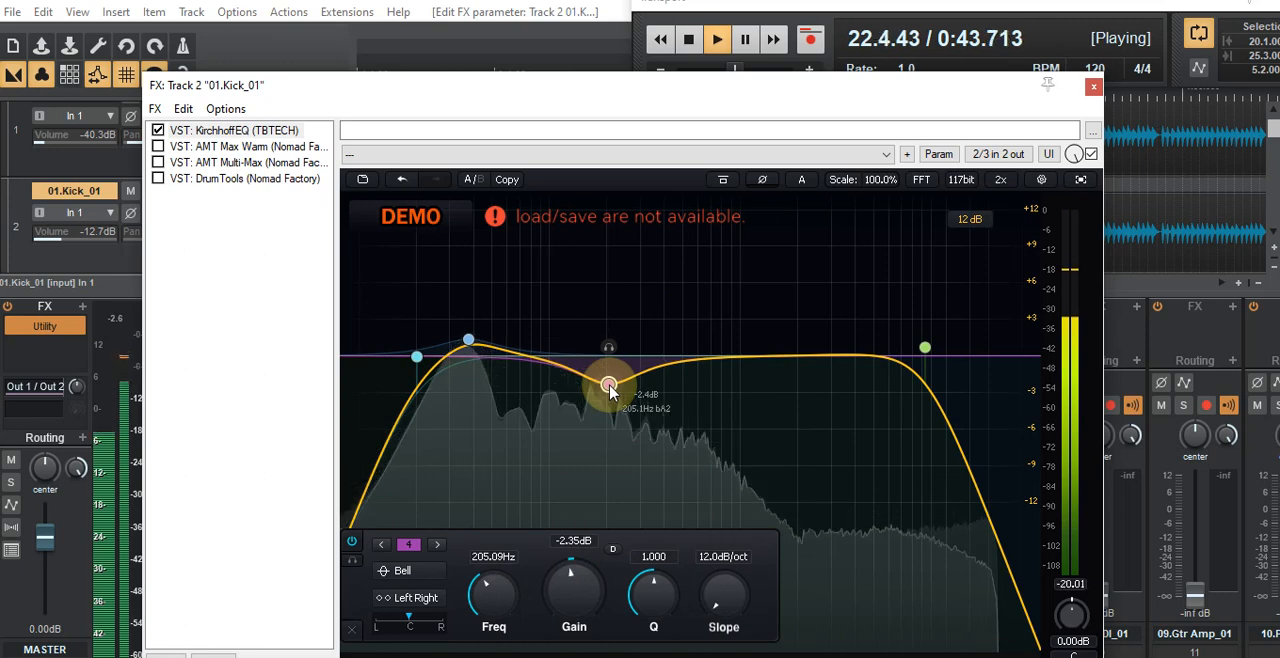
scroll(610, 390, down, 2)
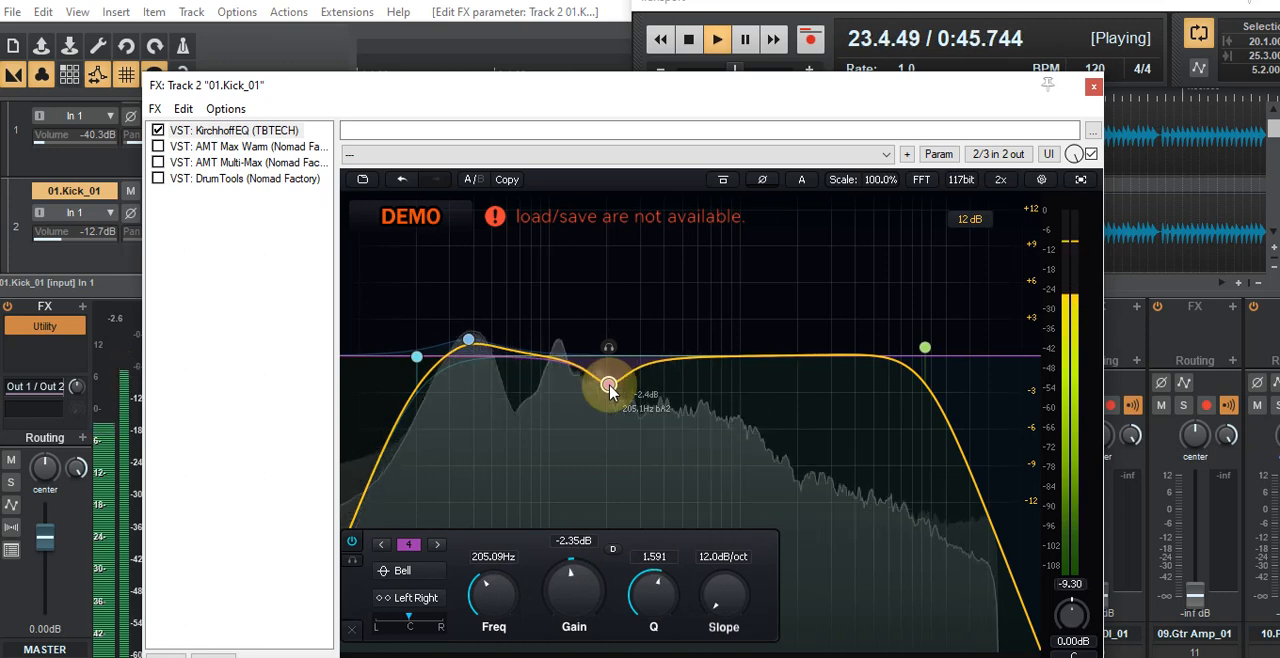
Step: Add a bell boost at about 105 Hz with +0.96 dB gain in the kick's EQ, and stop playback
double_click(540, 357)
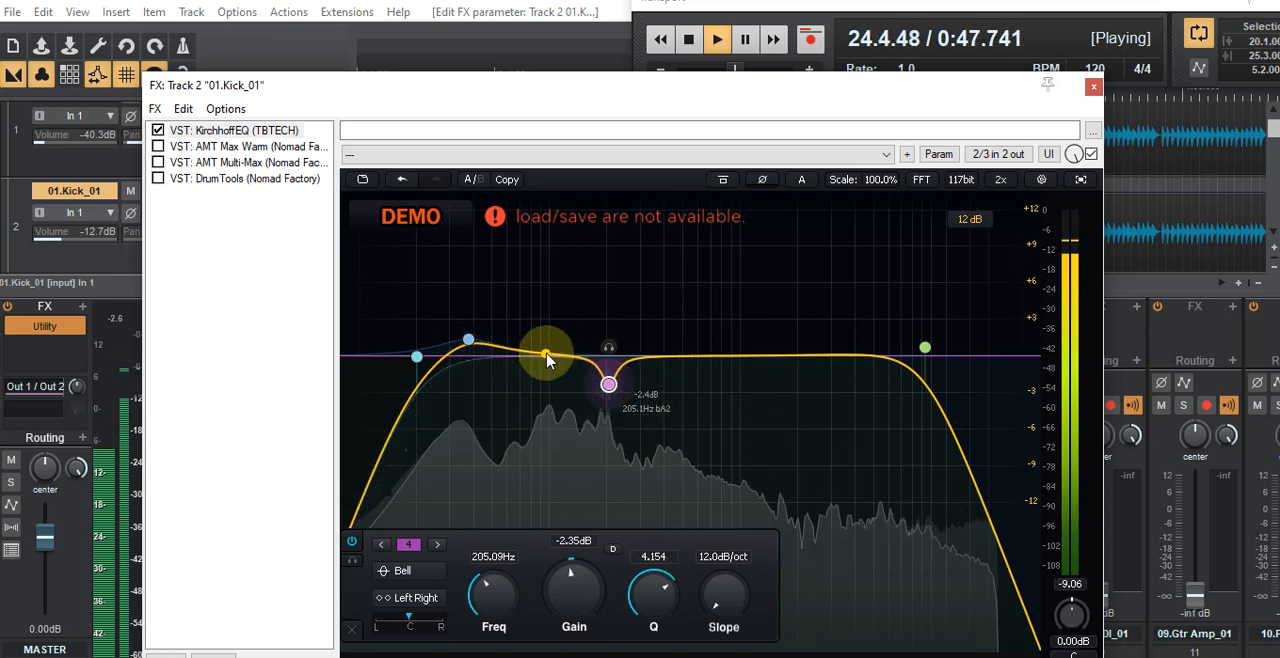
mouse_move(547, 361)
mouse_down()
mouse_move(551, 197)
mouse_move(555, 362)
mouse_move(556, 350)
mouse_up()
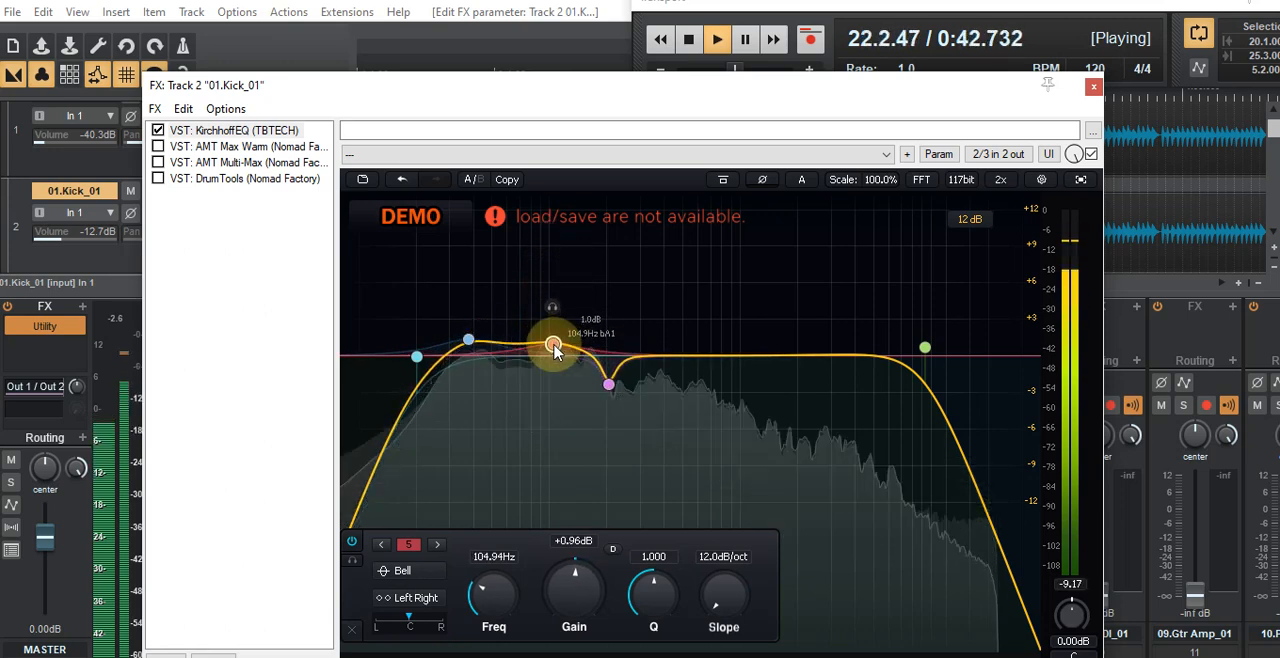
click(688, 38)
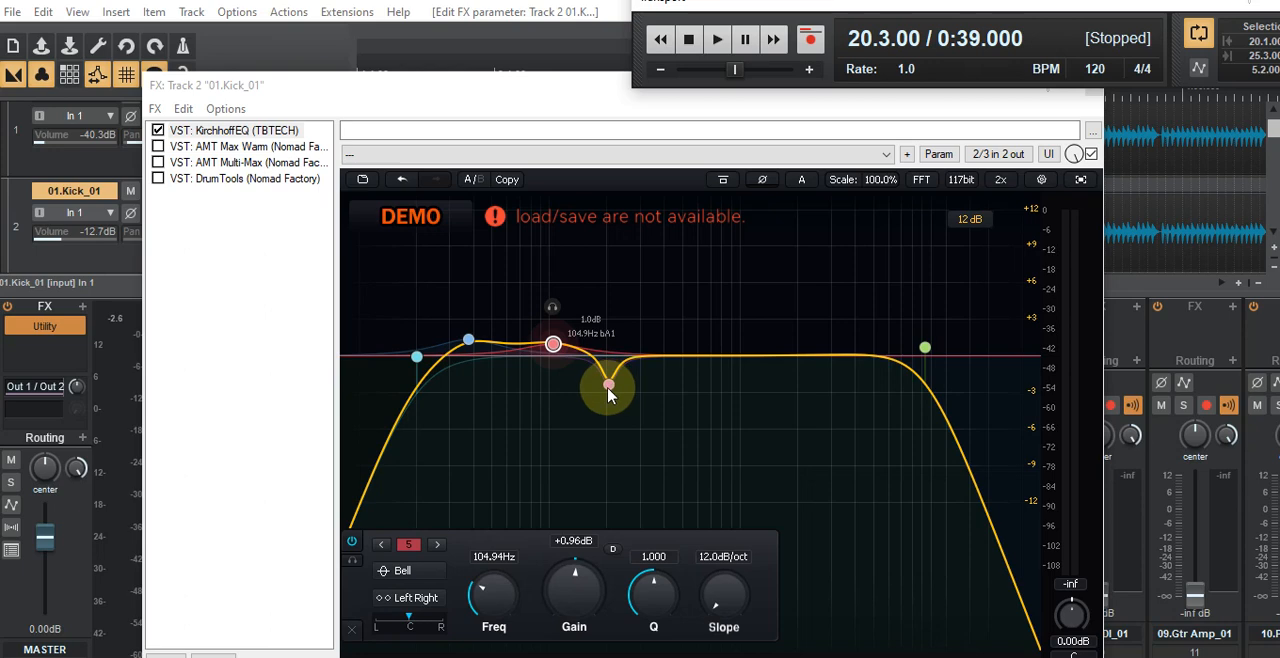
Step: Reposition the FX window so the EQ's frequency scale and the transport are visible, and briefly audition the loop
click(540, 80)
drag(537, 80, 527, 44)
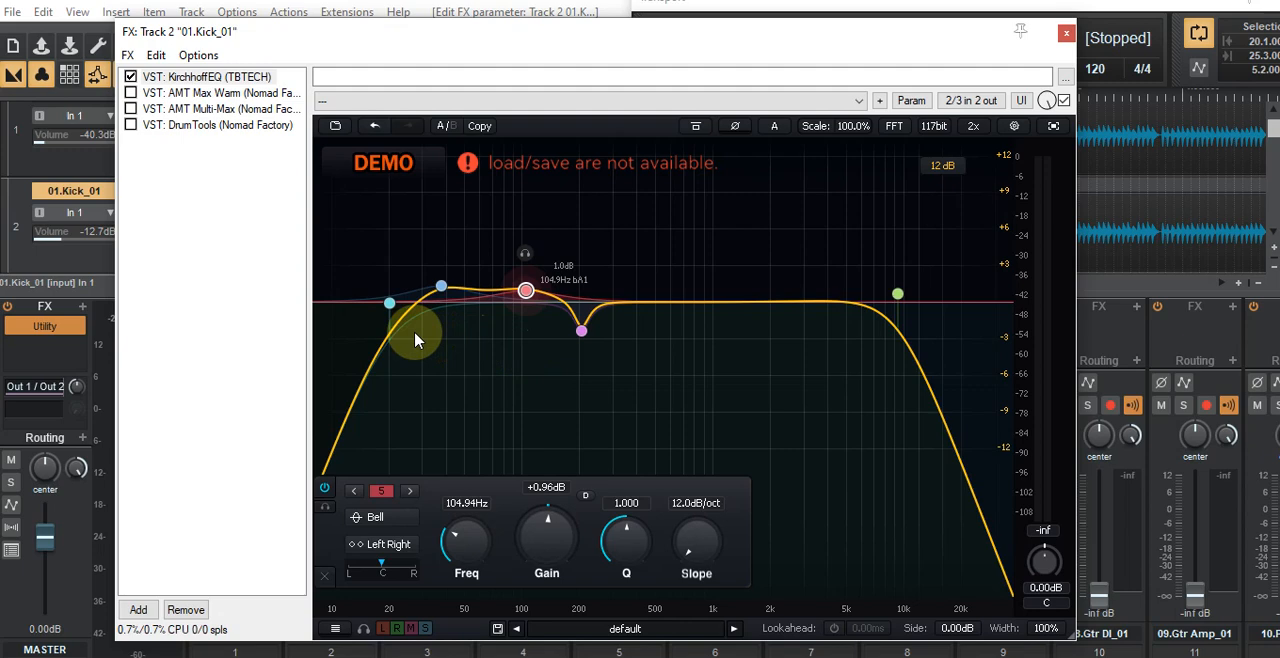
click(779, 38)
mouse_move(755, 65)
mouse_down()
mouse_move(680, 106)
mouse_move(760, 77)
mouse_up()
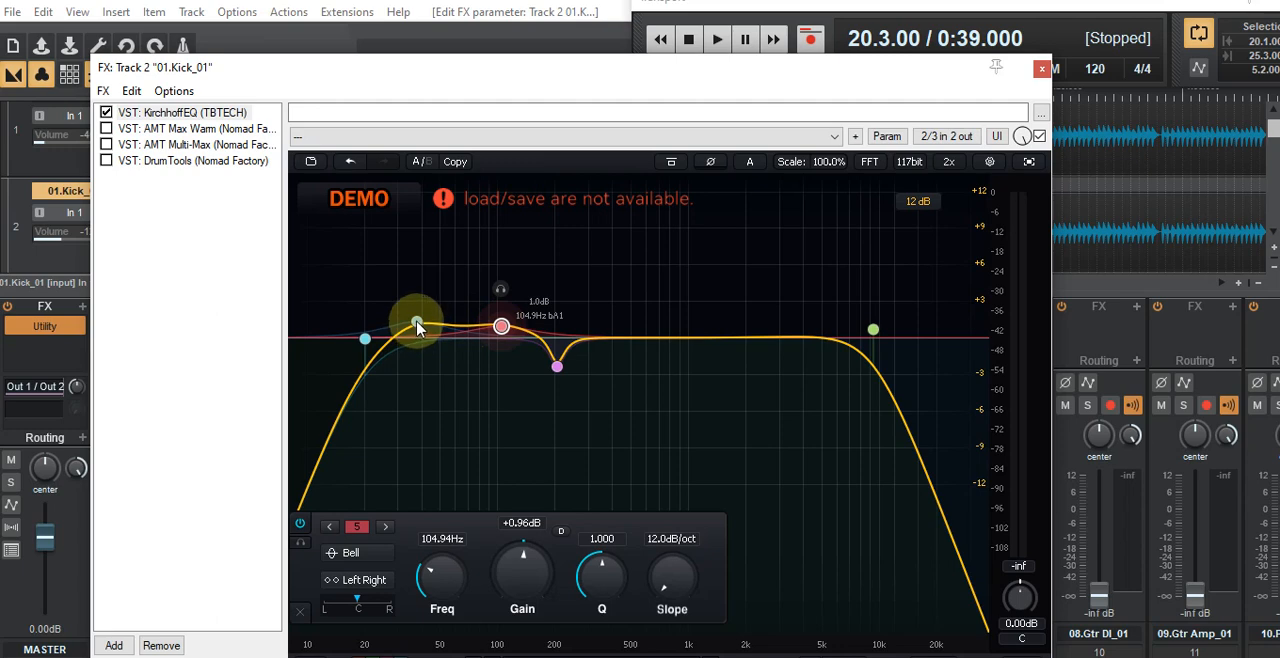
click(716, 39)
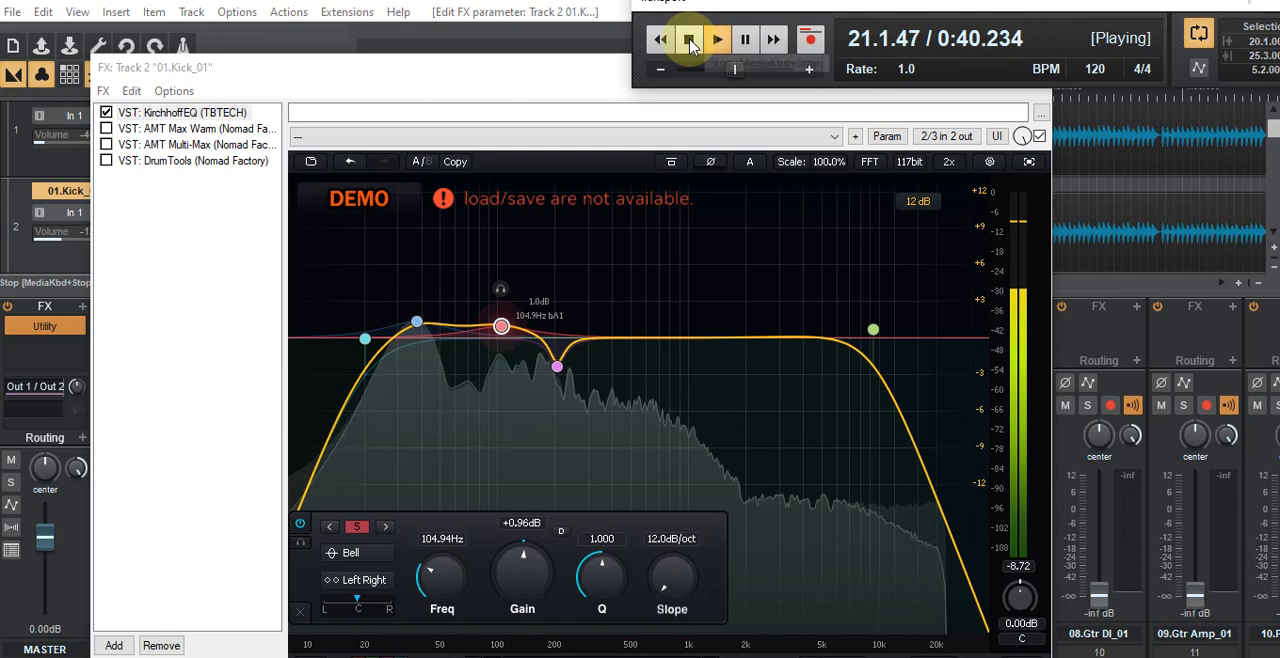
click(690, 40)
click(416, 324)
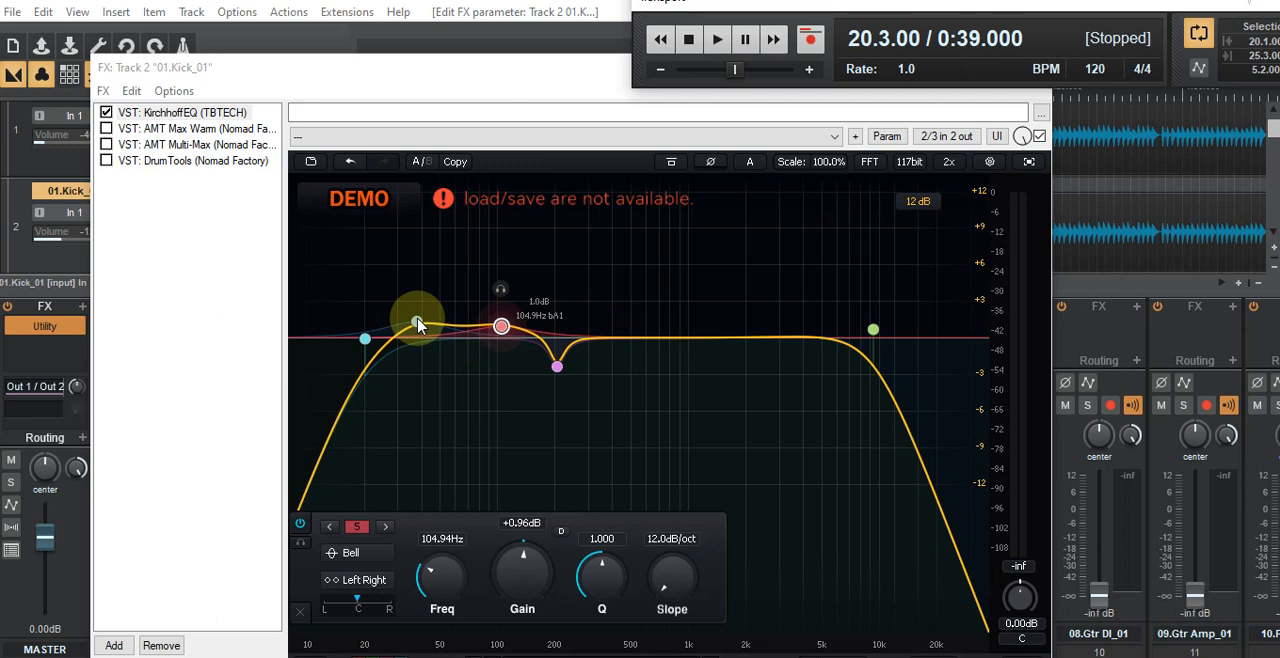
Step: Play the loop, add a bell cut at about 1548 Hz with -1.50 dB gain, and stop playback
click(718, 42)
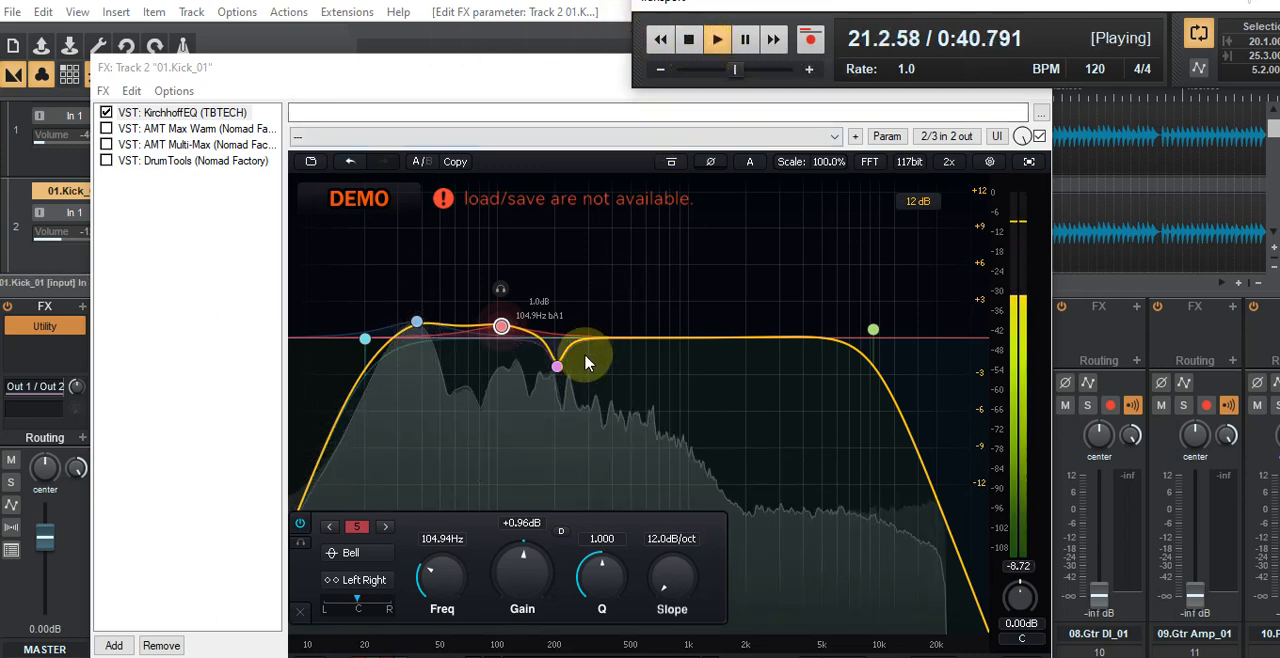
mouse_move(716, 342)
mouse_down()
mouse_move(714, 466)
mouse_move(768, 460)
mouse_move(812, 476)
mouse_move(791, 172)
mouse_move(780, 170)
mouse_move(783, 204)
mouse_move(532, 200)
mouse_move(703, 227)
mouse_move(724, 357)
mouse_up()
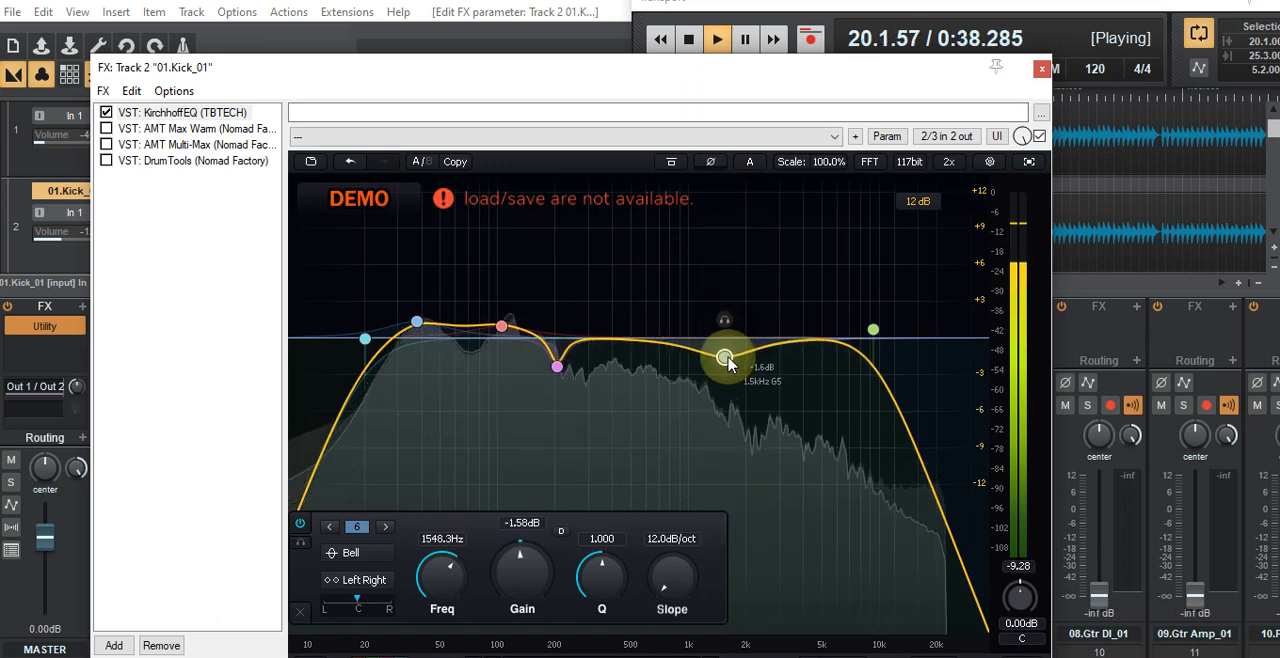
click(688, 37)
click(688, 38)
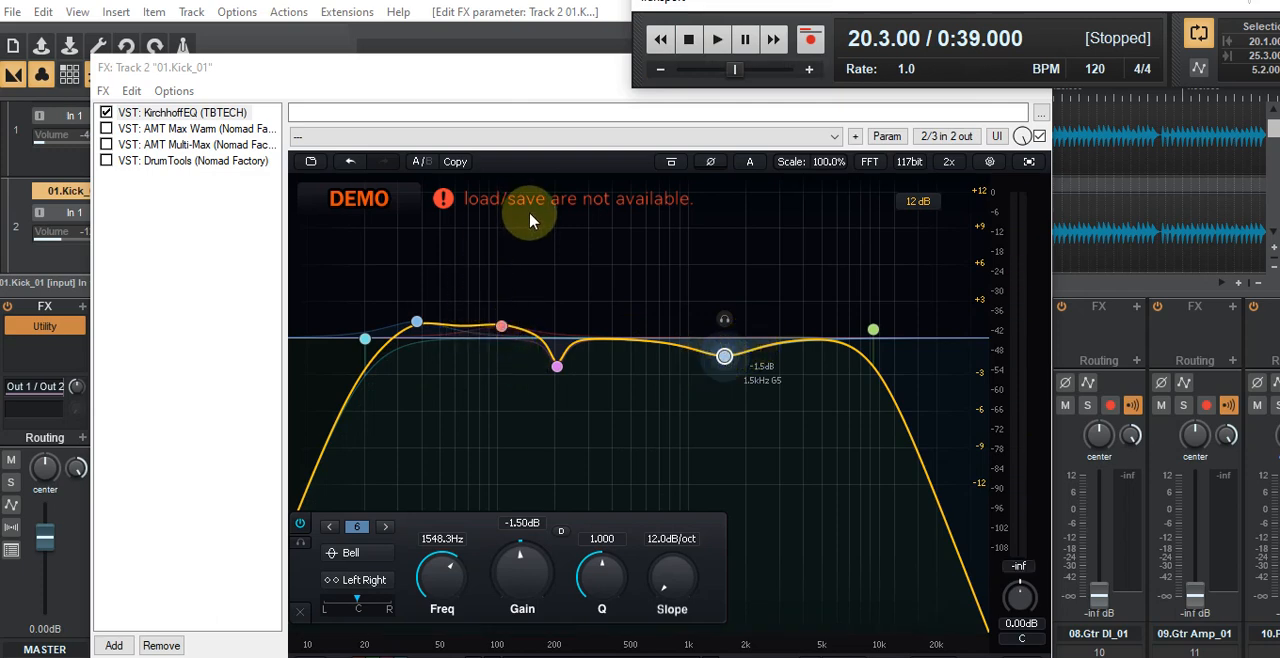
Step: Widen the 1.5 kHz bell band to a Q of about 0.829 and deepen its cut to -3.51 dB
drag(566, 347, 471, 327)
click(724, 365)
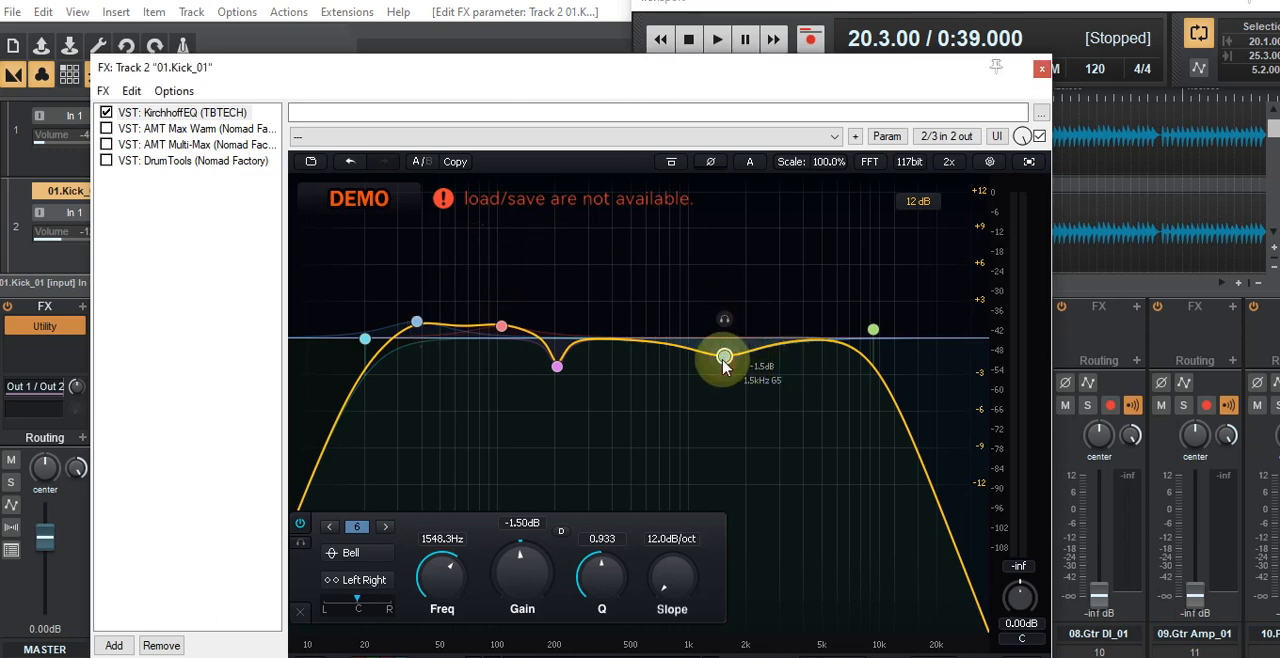
scroll(724, 365, up, 5)
scroll(724, 365, down, 4)
drag(724, 365, 724, 390)
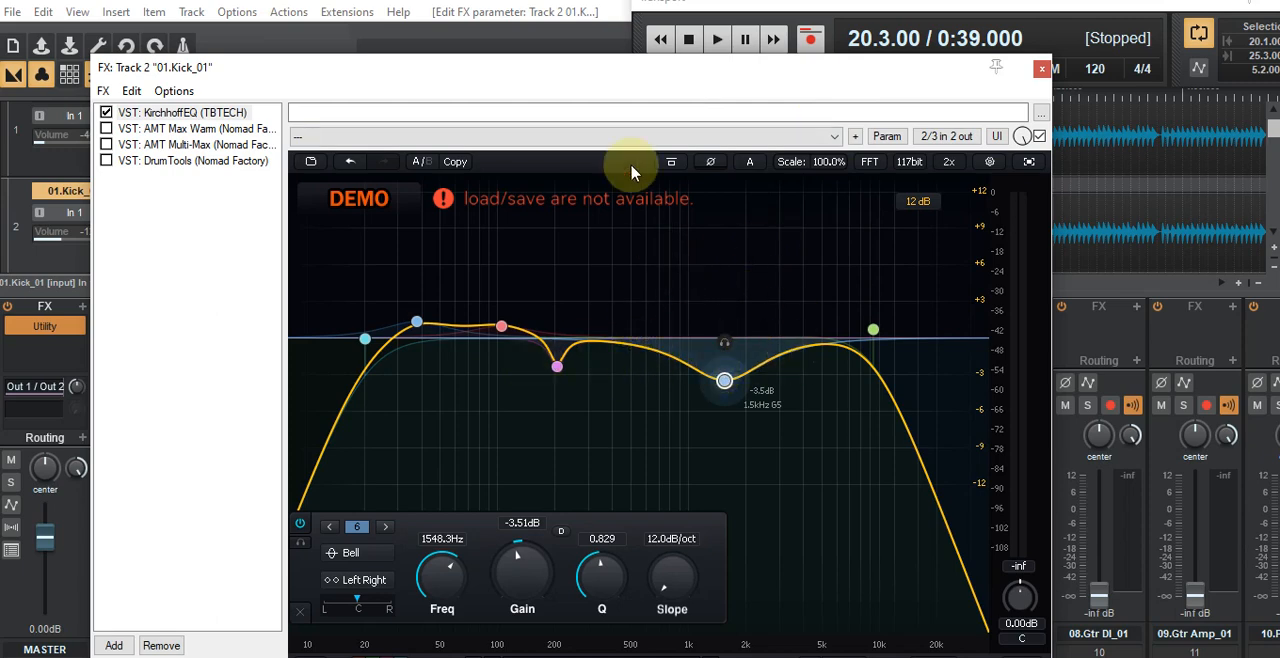
Step: Enable AMT Max Warm in track 2's chain and open it during loop playback, dismissing its demo notice
drag(623, 89, 595, 124)
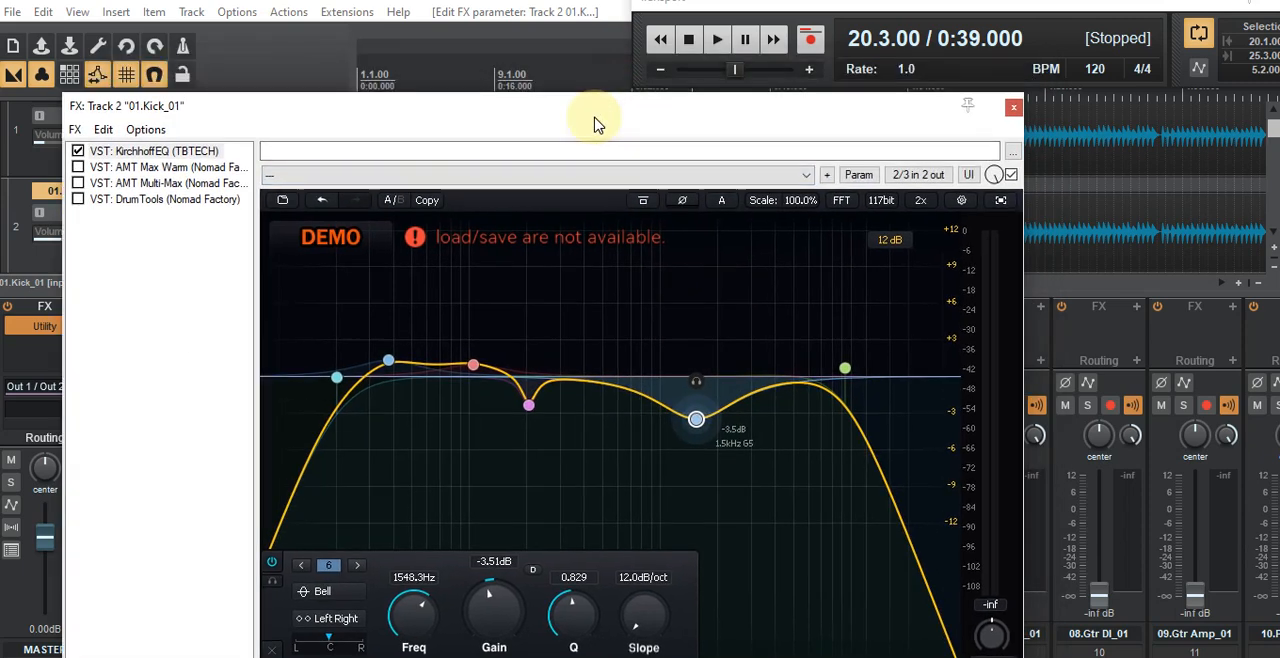
click(78, 167)
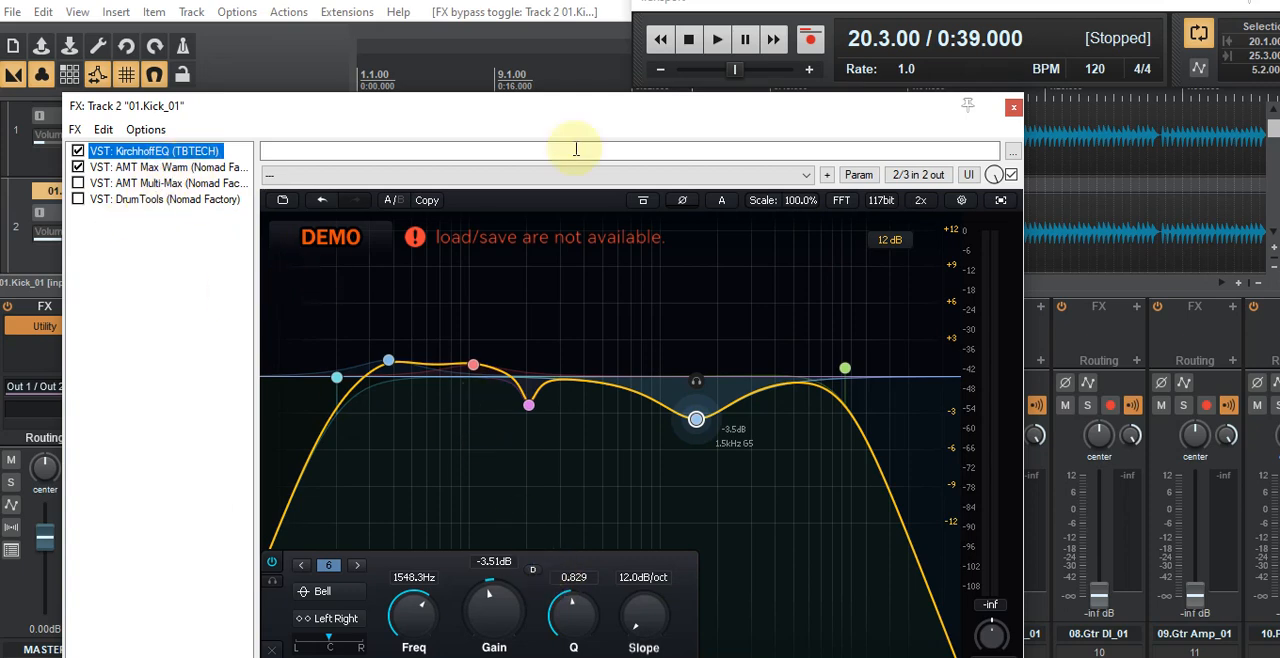
drag(633, 116, 659, 97)
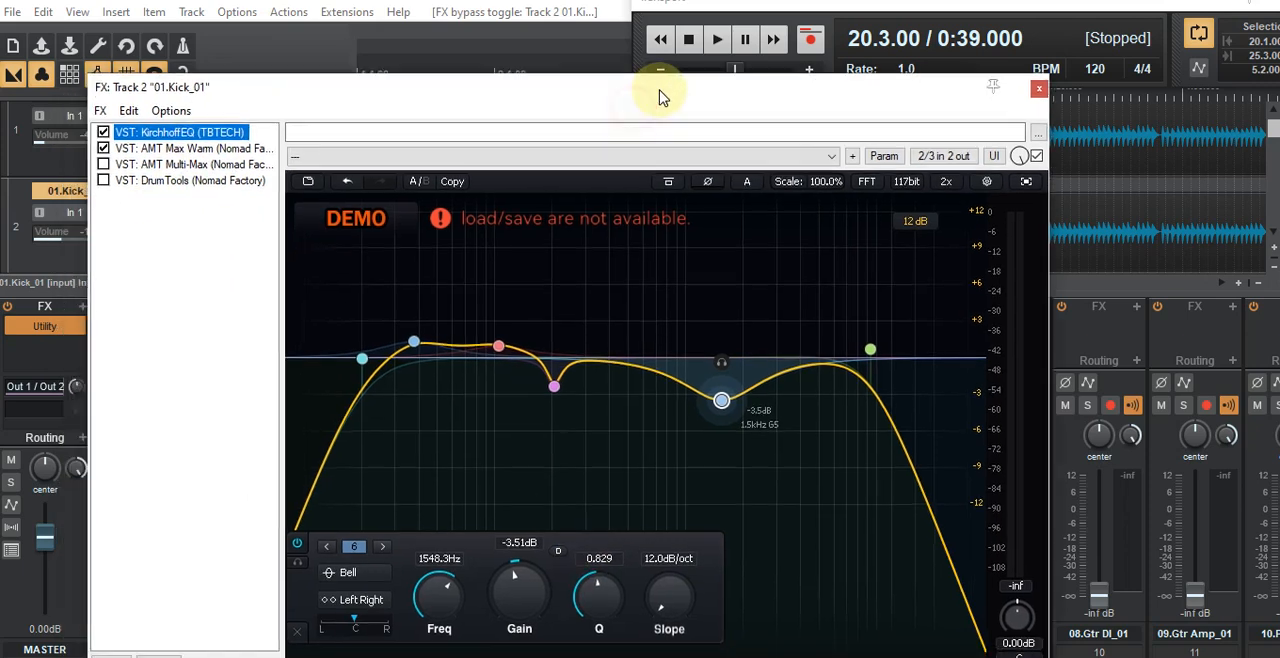
click(719, 42)
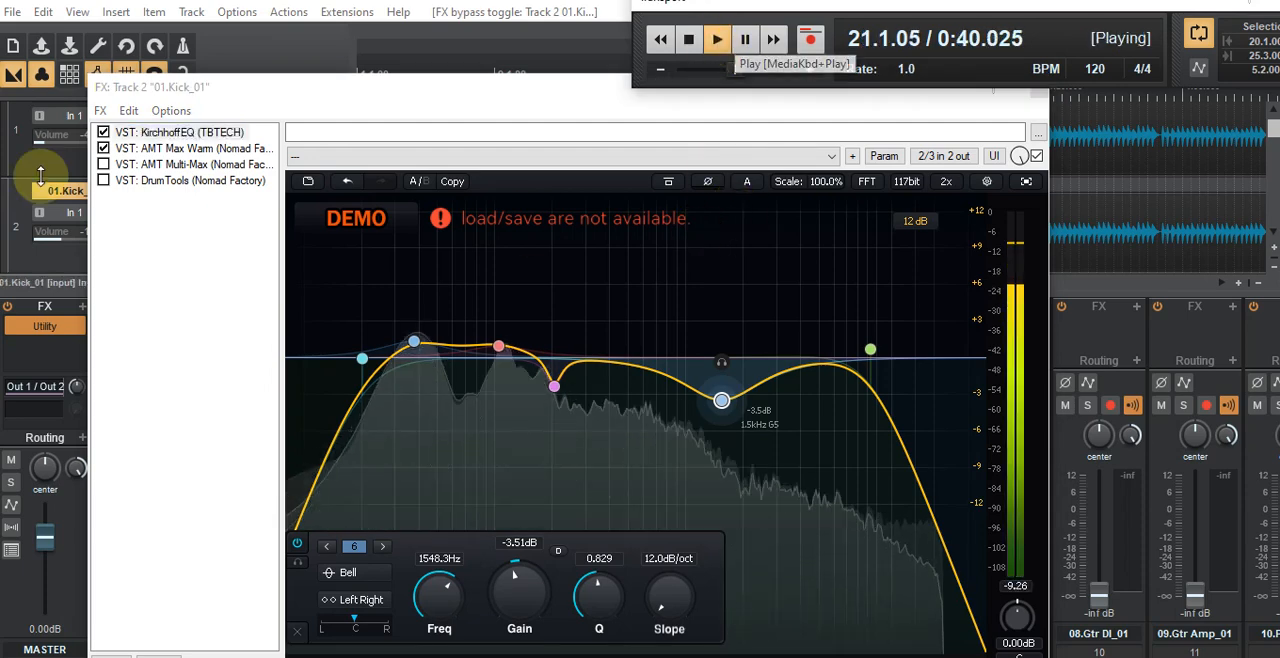
click(165, 148)
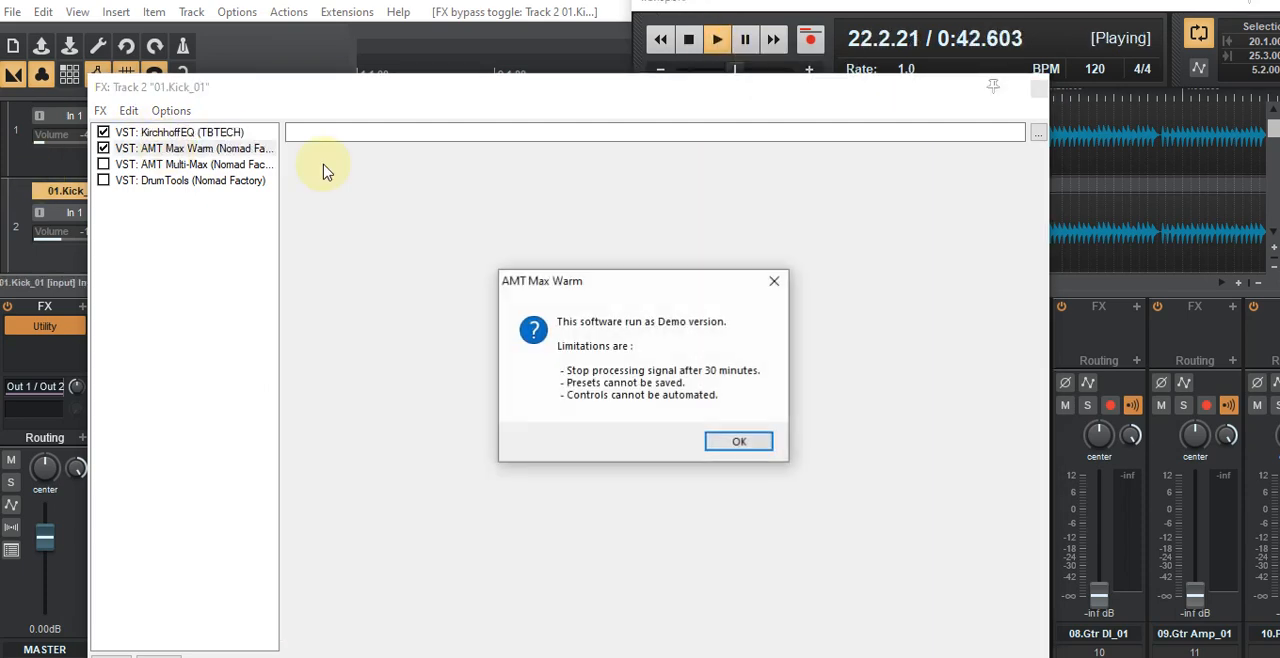
click(729, 443)
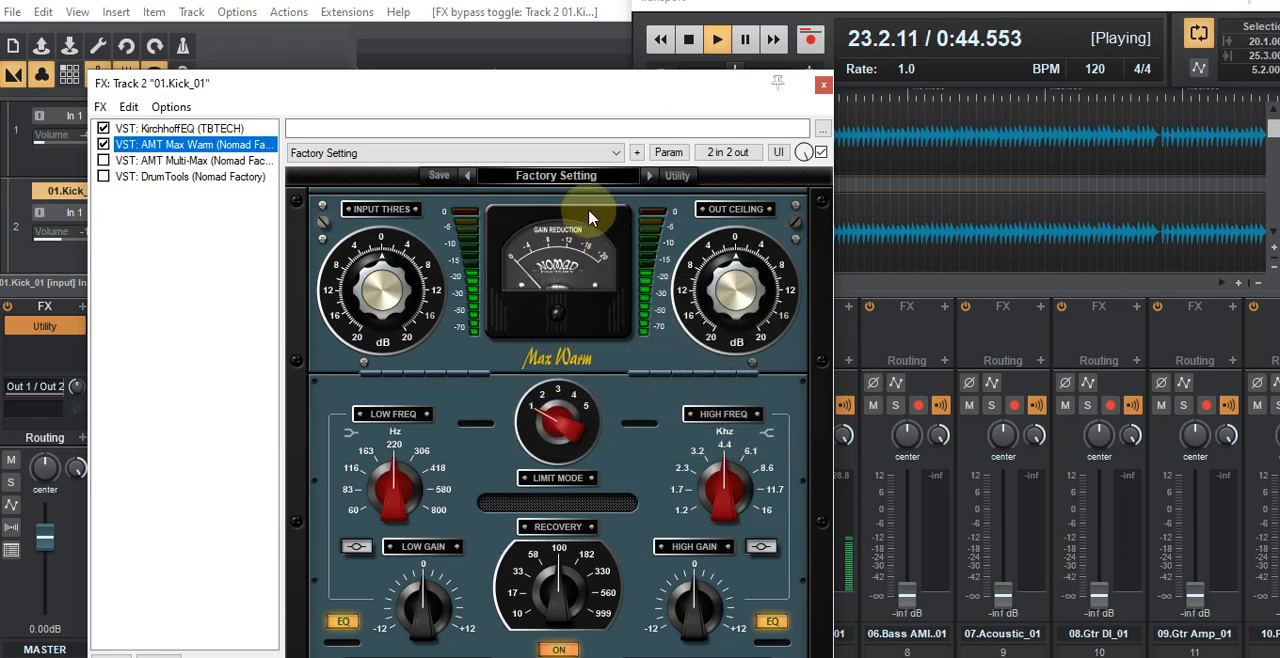
Step: Load the 01-Mix Mastering preset "Gentle +4.0 dB with EQ" in AMT Max Warm, and stop playback
click(550, 176)
mouse_move(576, 240)
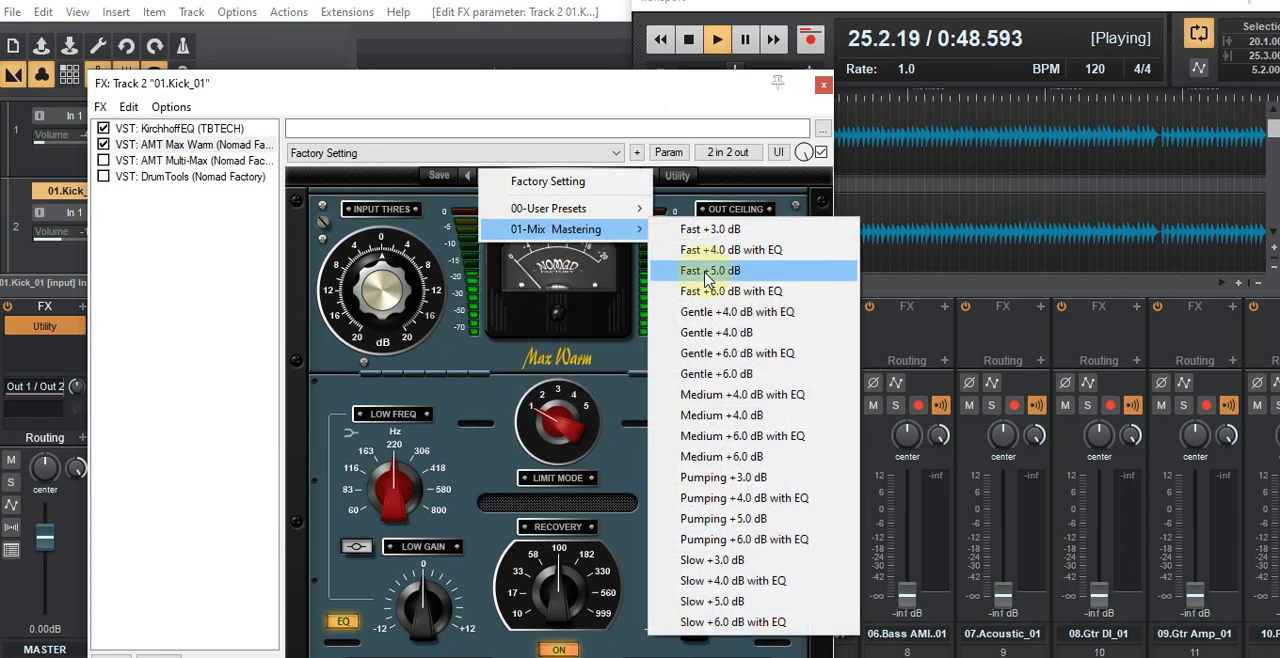
click(716, 312)
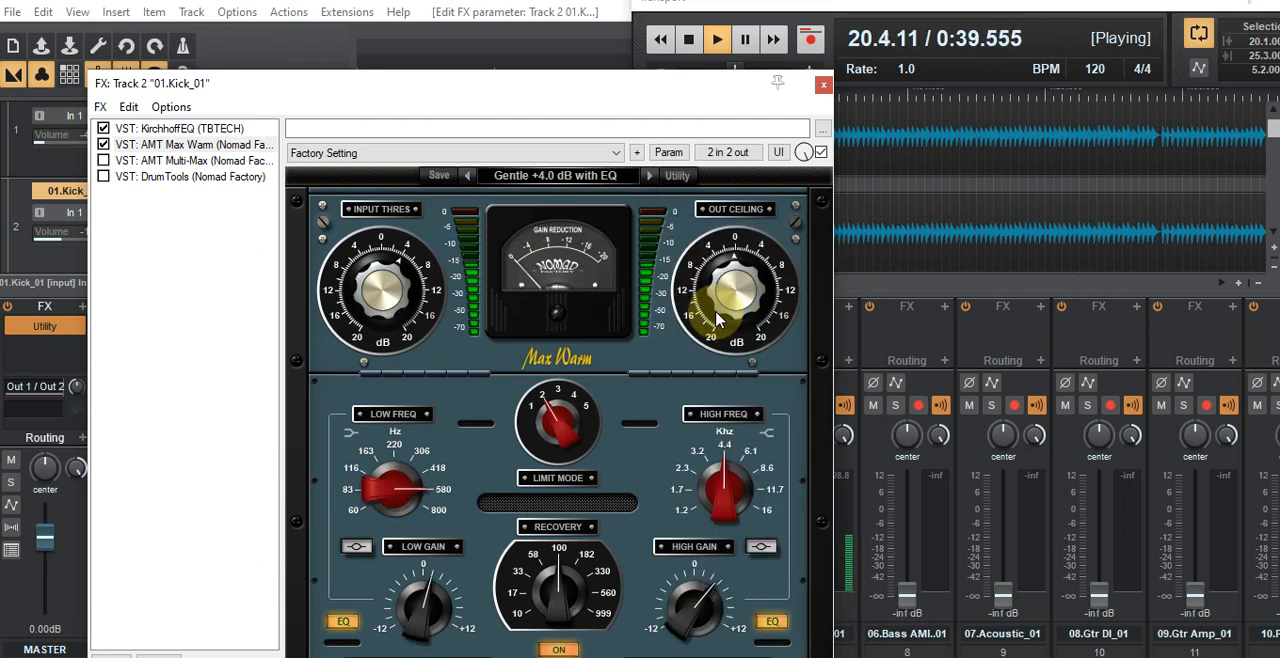
click(690, 46)
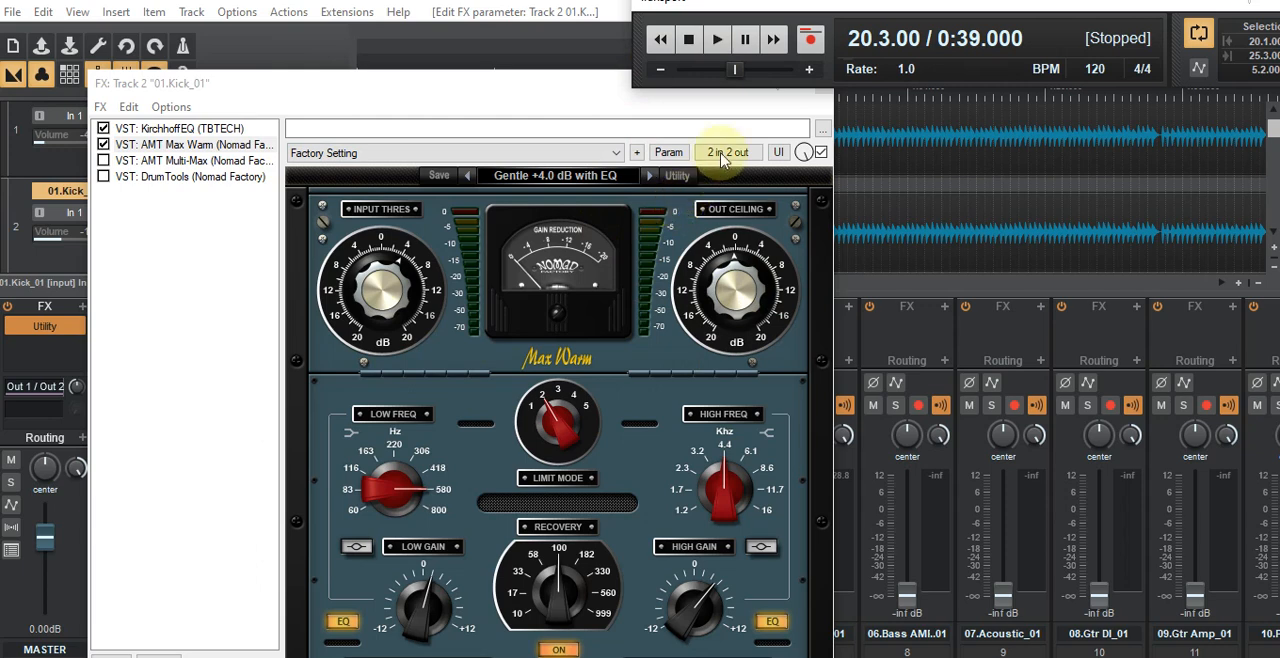
Step: Restart loop playback and enable AMT Multi-Max in track 2's chain
click(534, 104)
mouse_move(531, 91)
mouse_down()
mouse_move(529, 76)
mouse_move(526, 98)
mouse_up()
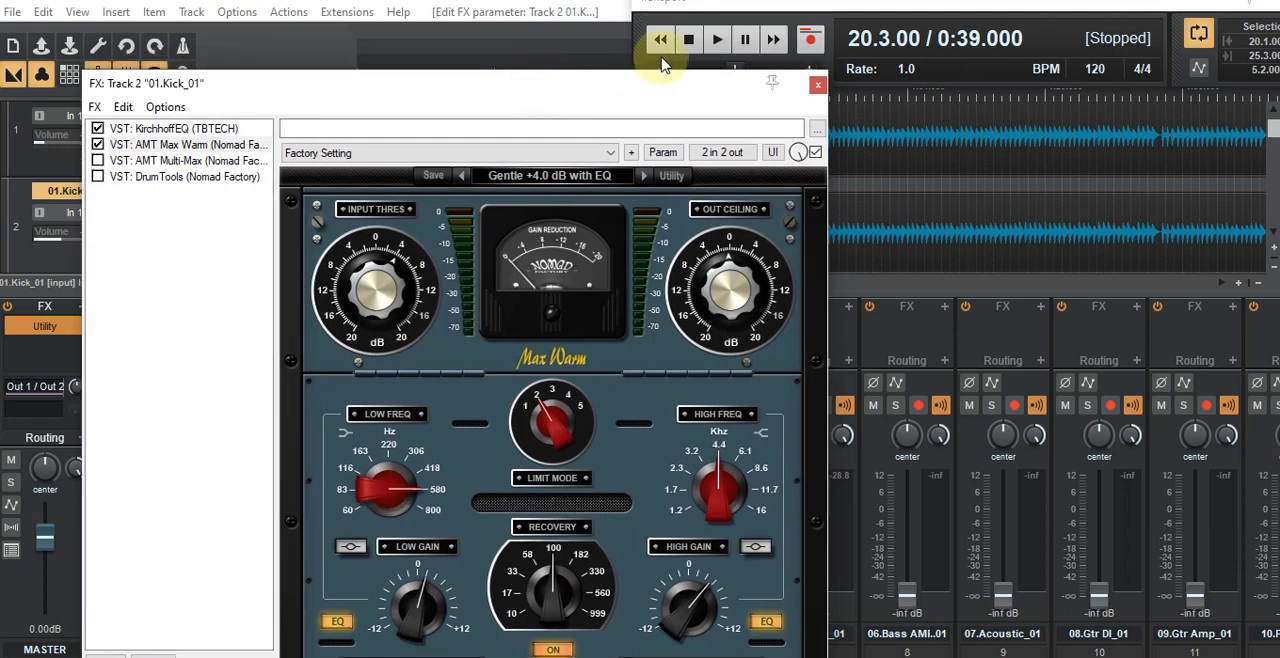
click(689, 42)
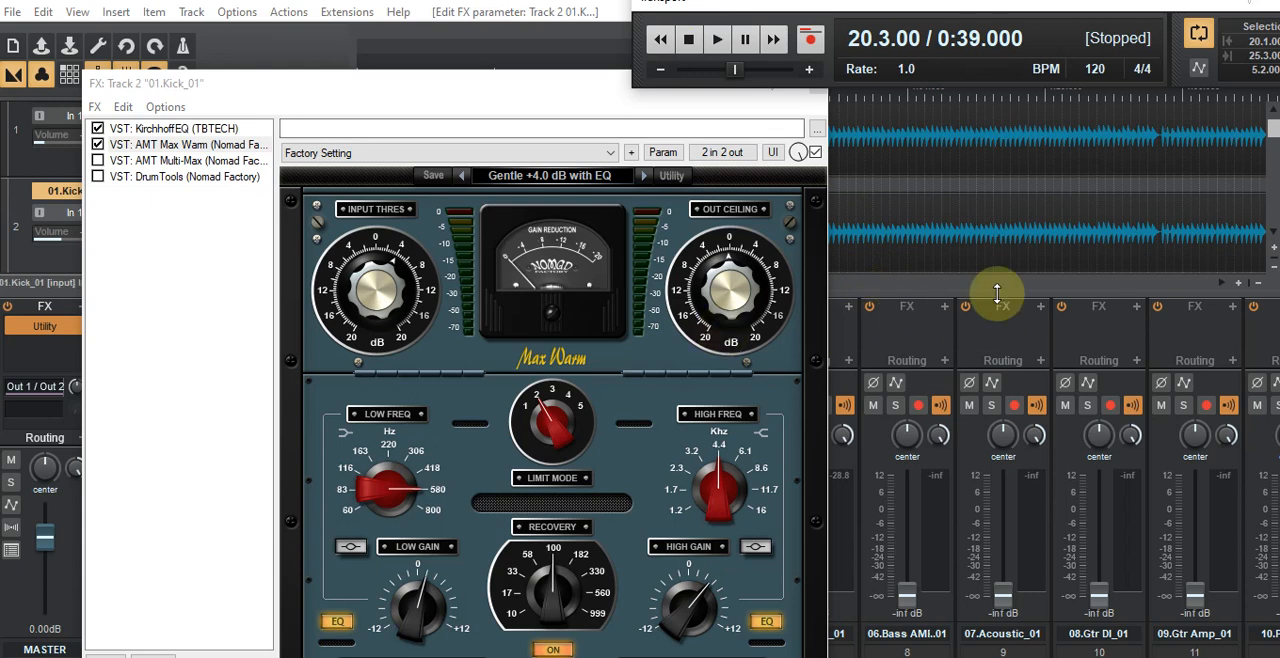
click(719, 42)
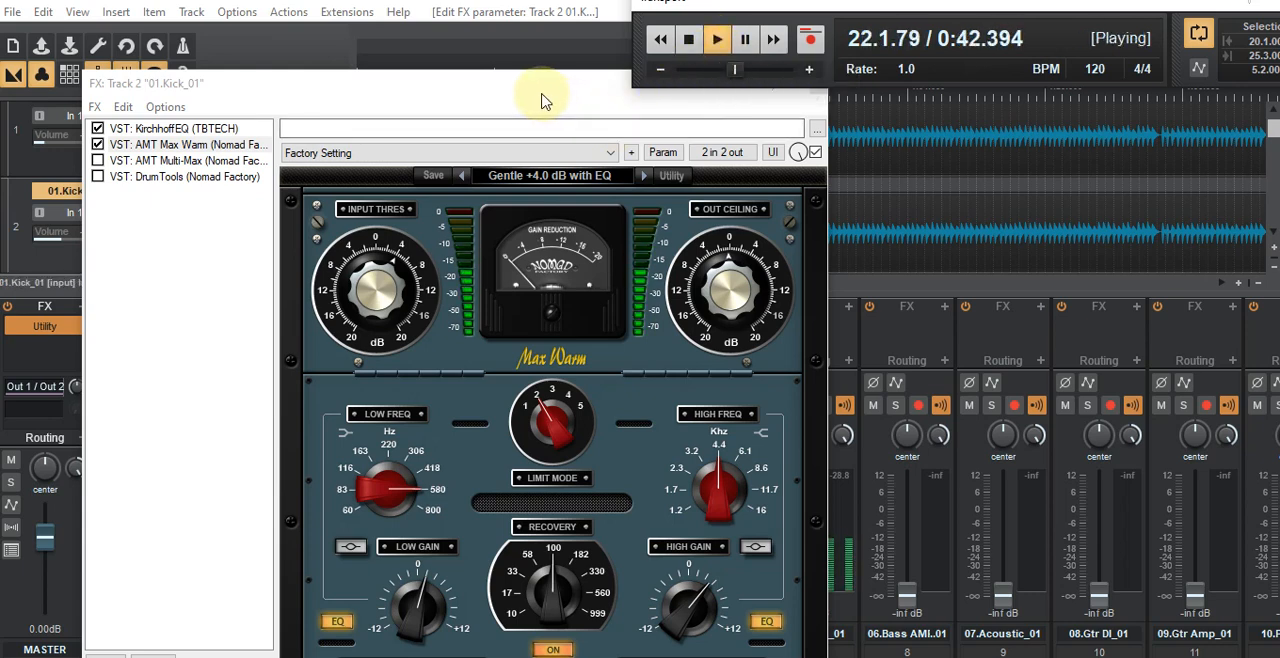
click(97, 160)
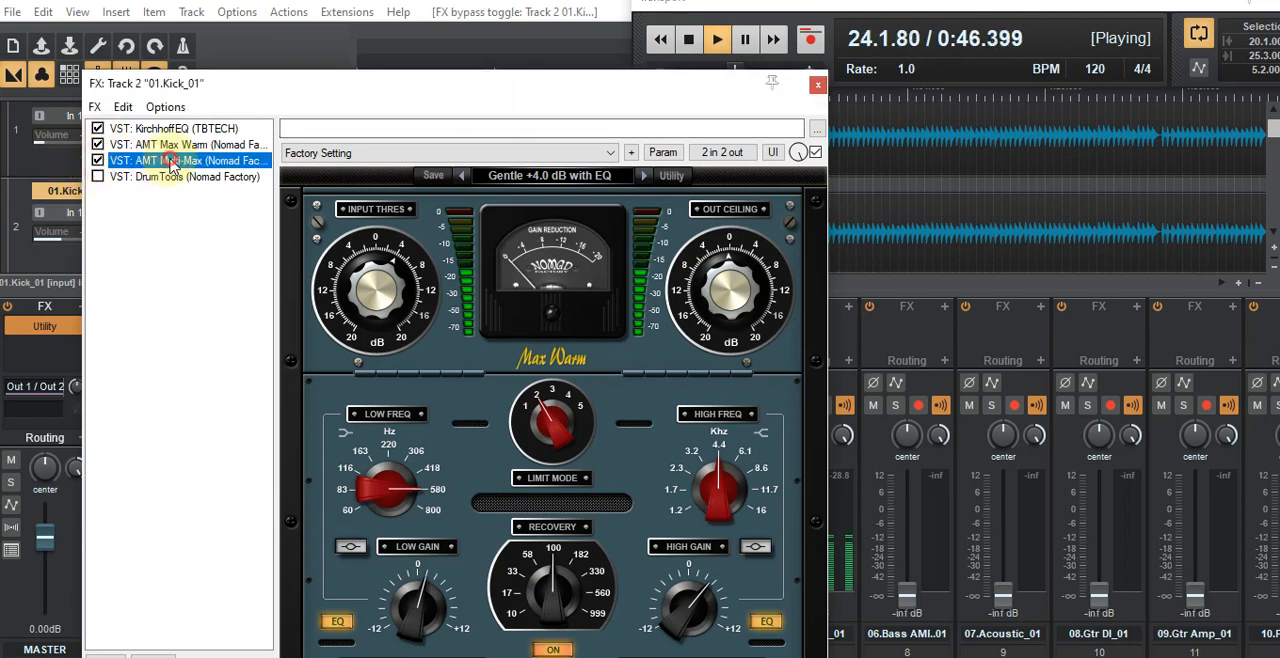
Step: Open AMT Multi-Max from track 2's effects chain, dismissing its demo notices and closing the floating plugin window
click(170, 165)
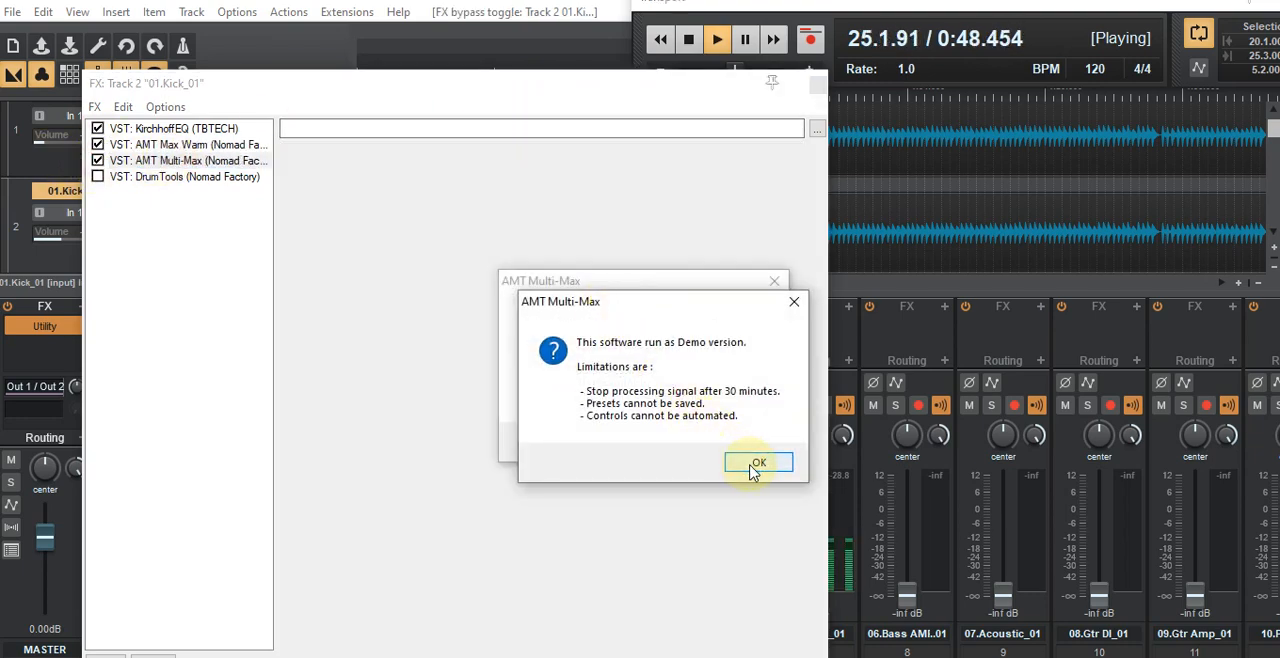
click(756, 464)
click(739, 446)
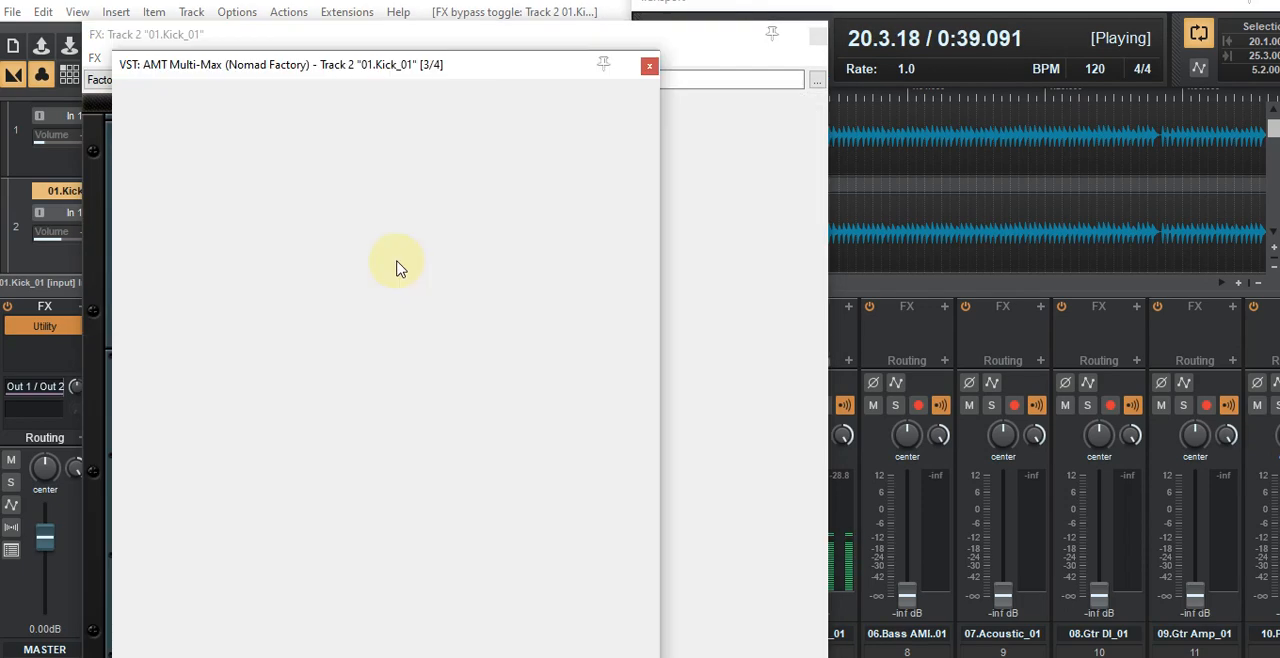
click(652, 65)
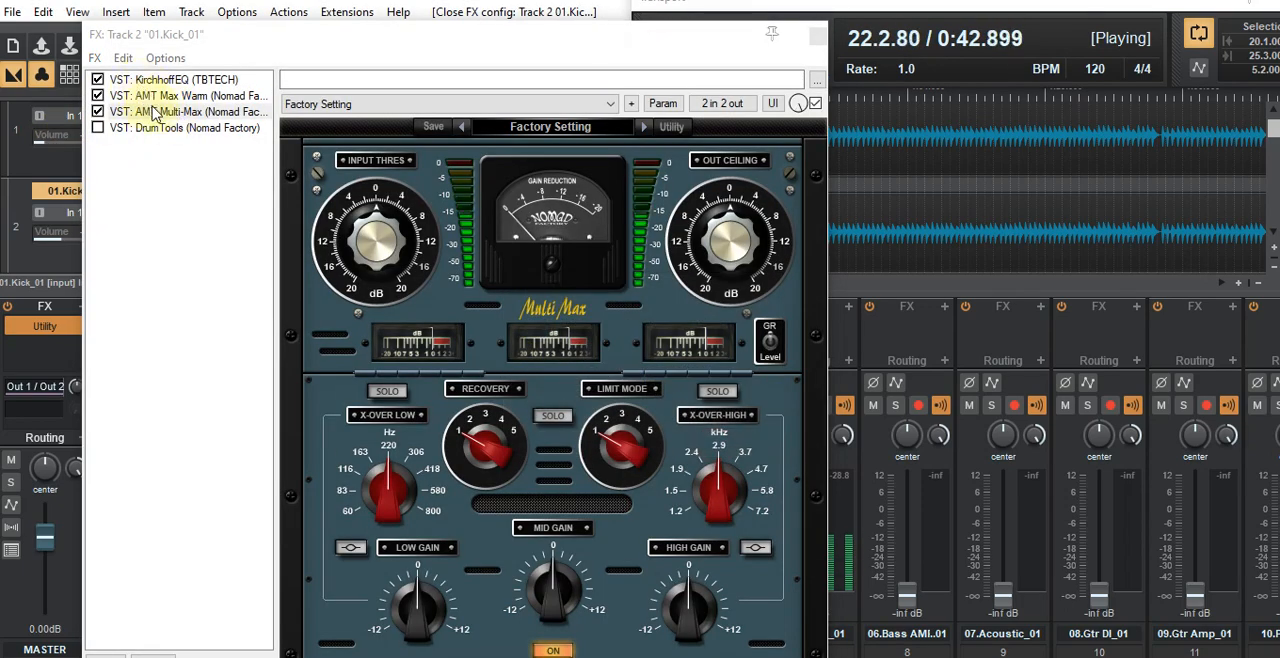
click(162, 115)
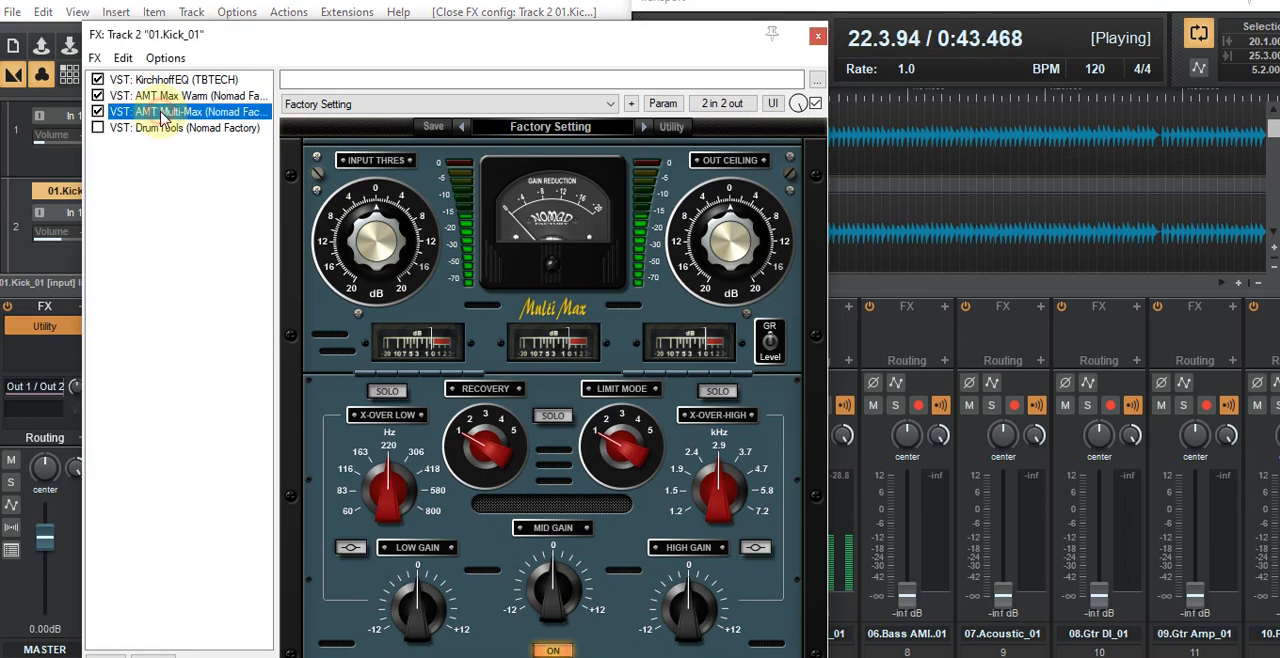
click(172, 97)
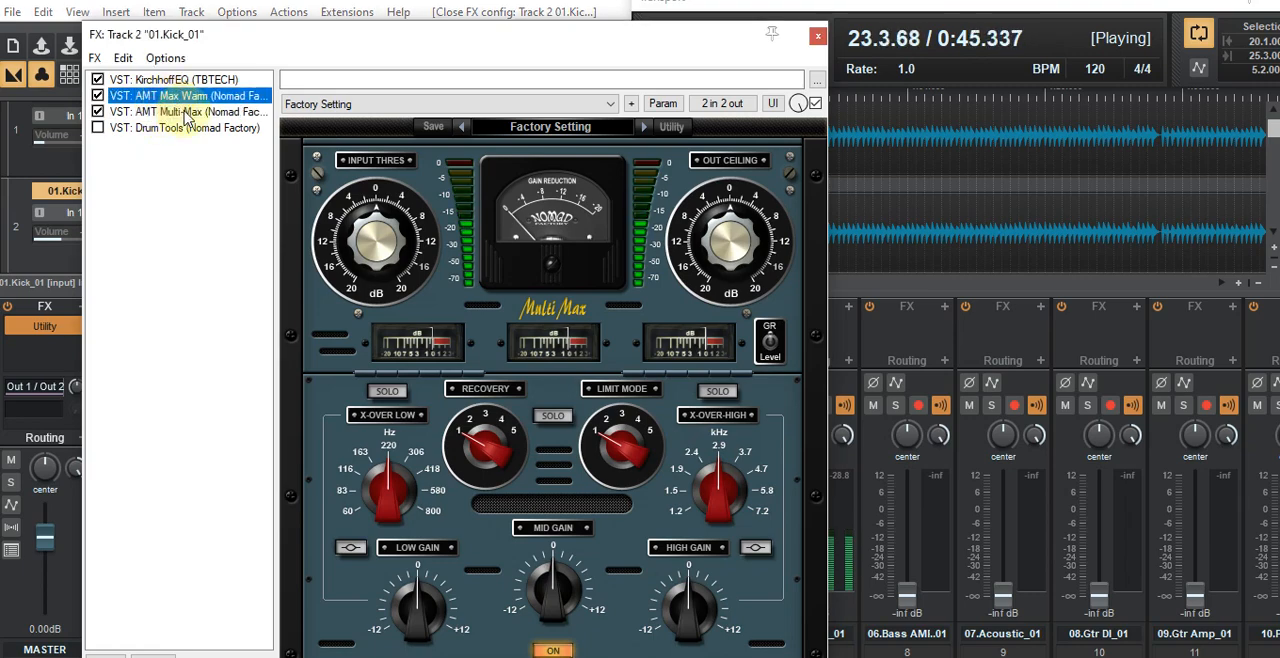
click(737, 444)
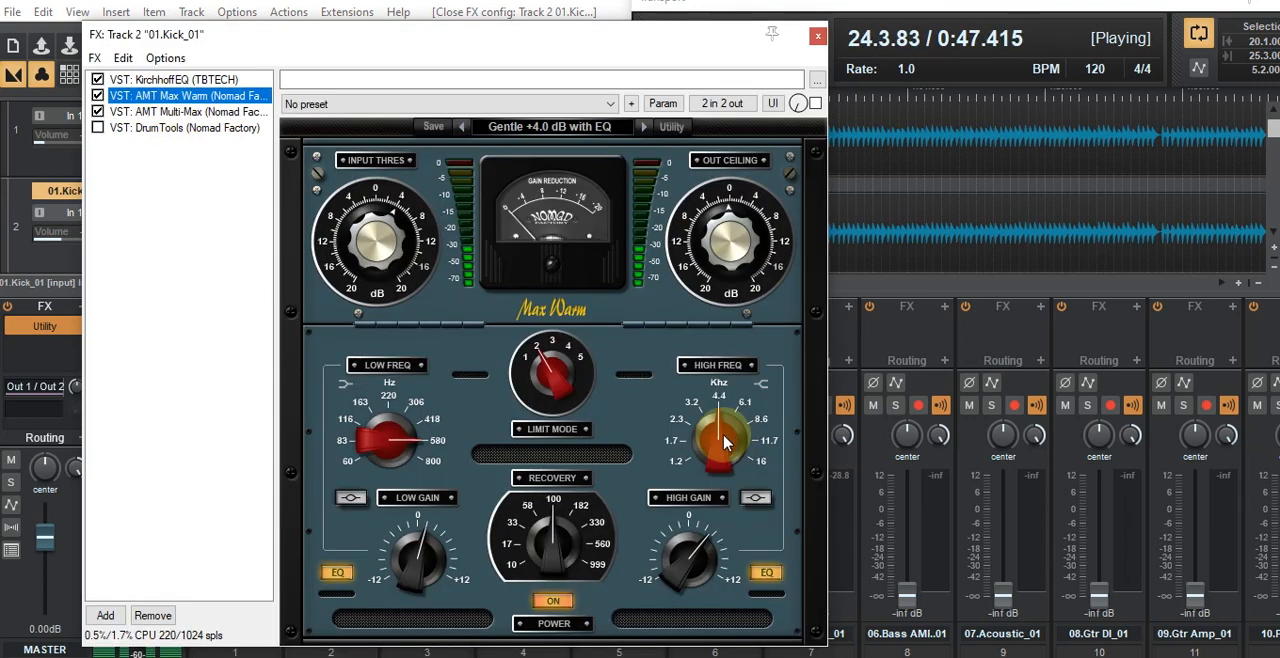
click(238, 114)
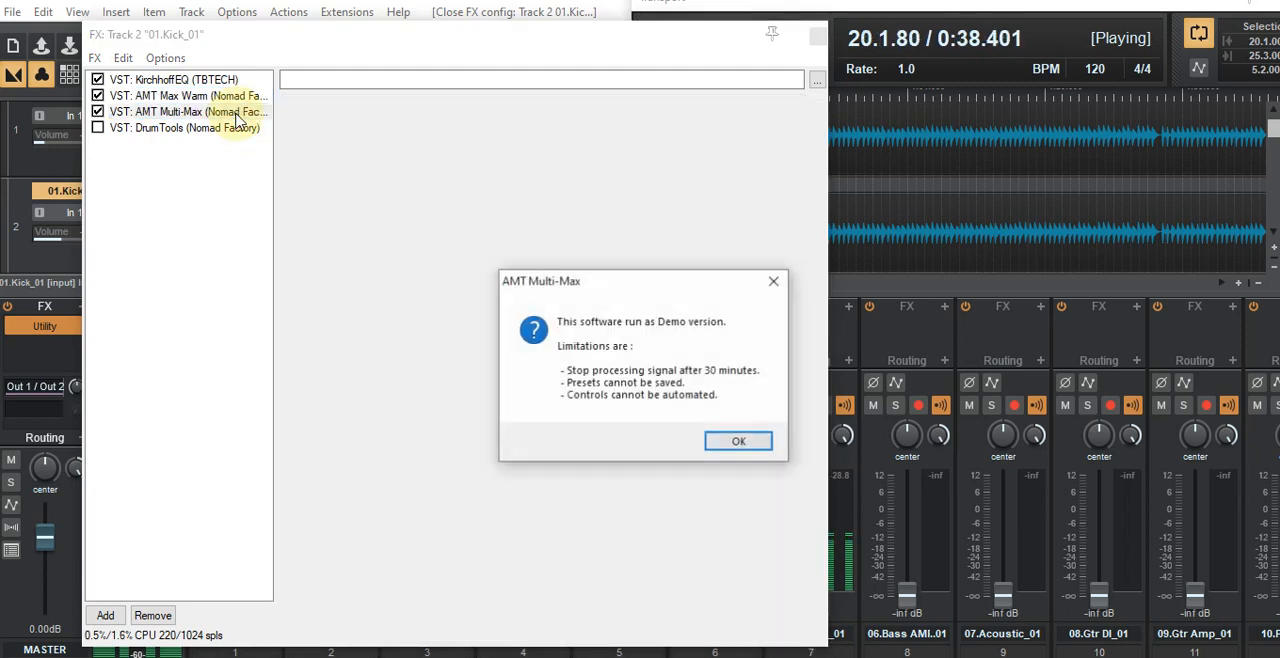
click(731, 446)
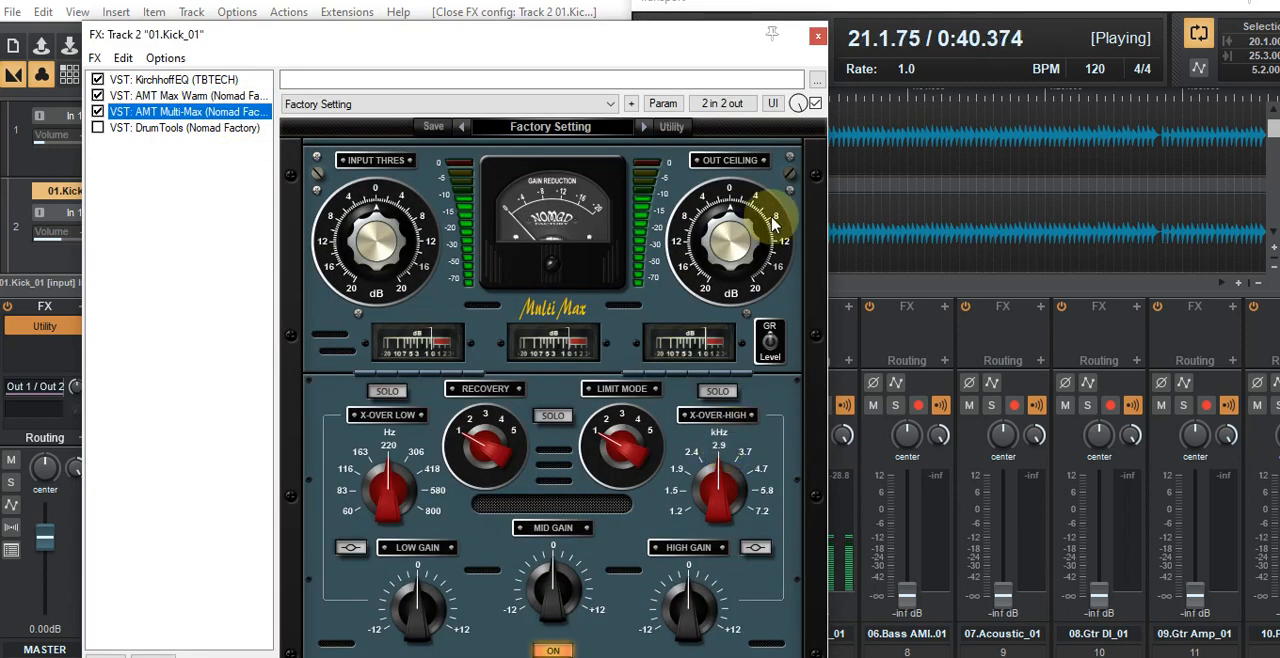
Step: Load the 01-Mix Mastering preset "Fast +3.0 dB" in AMT Multi-Max
click(548, 128)
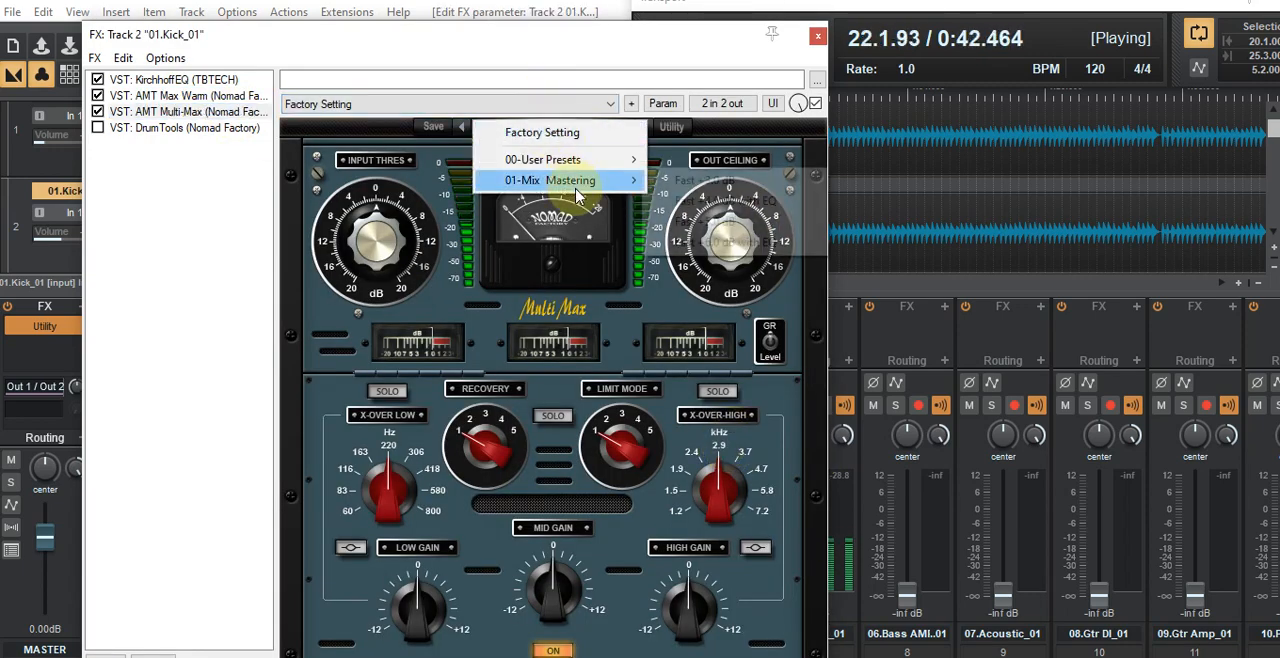
mouse_move(578, 190)
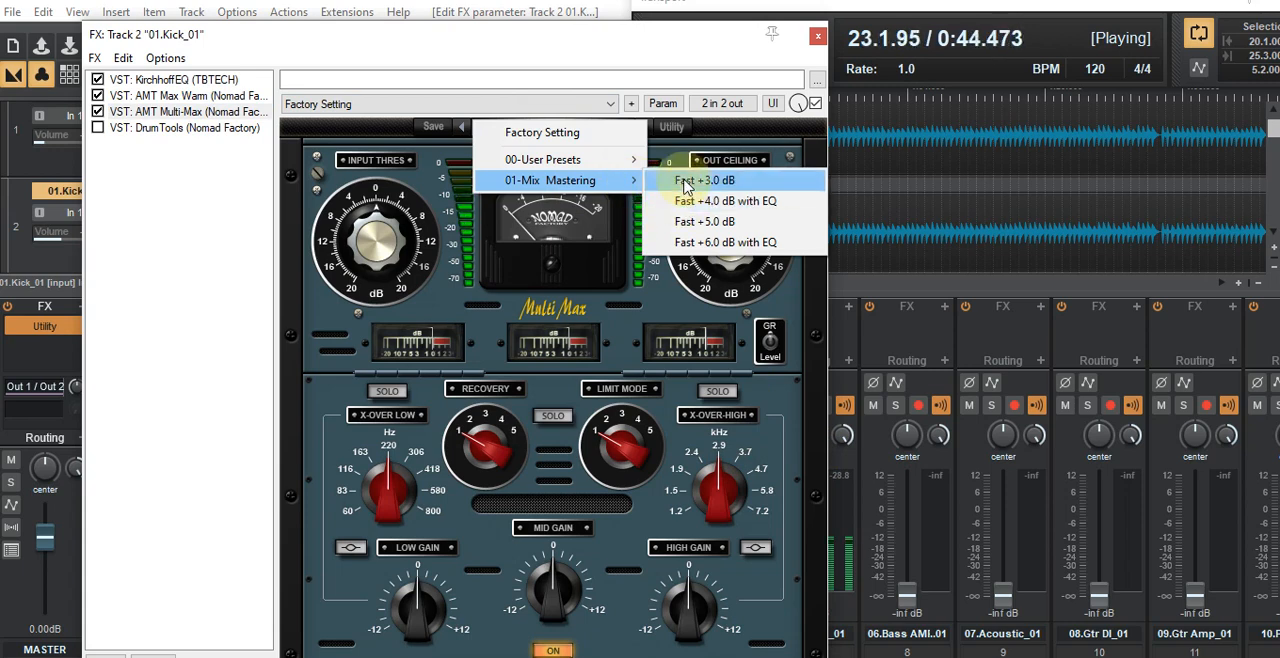
click(686, 182)
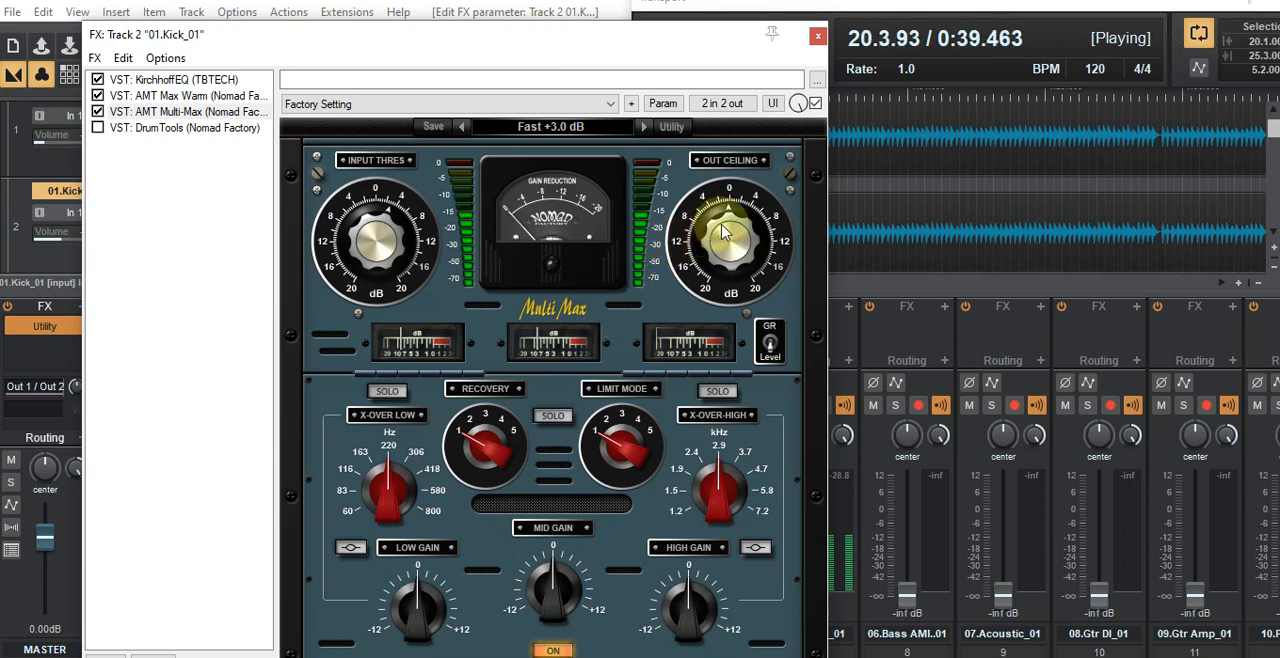
Step: Enable DrumTools in track 2's chain and load its Genre Rock kick preset "Ludwig Vistalite 1"
click(97, 128)
double_click(150, 132)
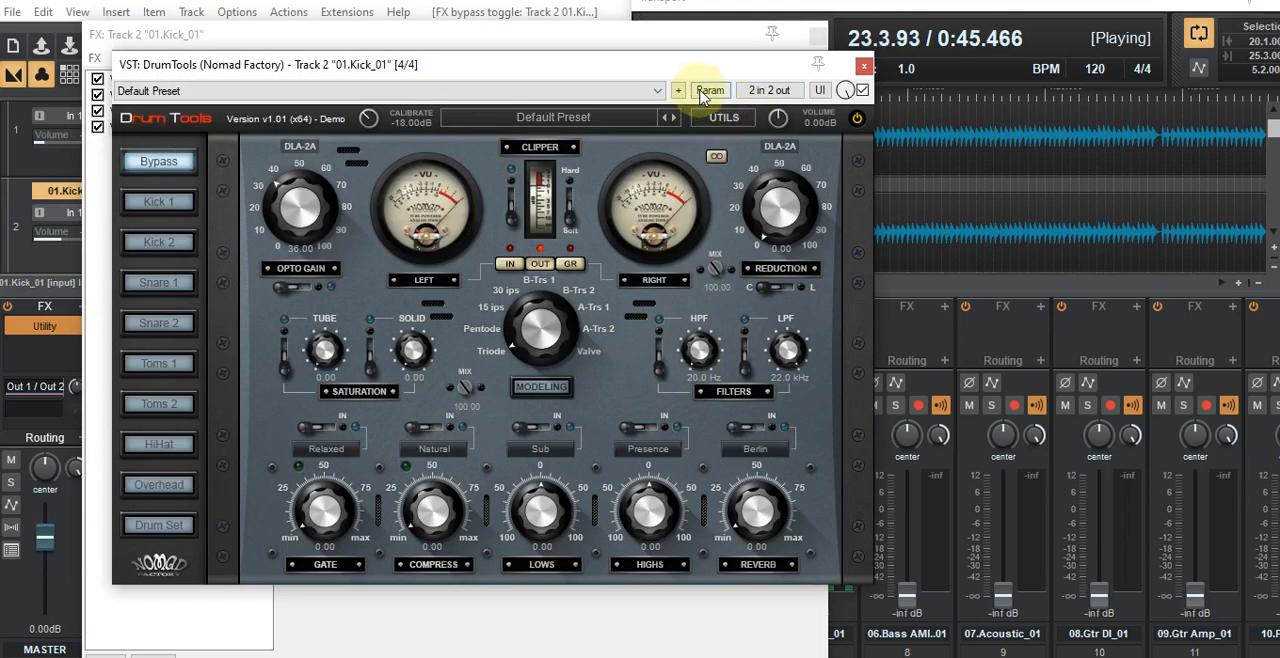
click(537, 119)
mouse_move(552, 318)
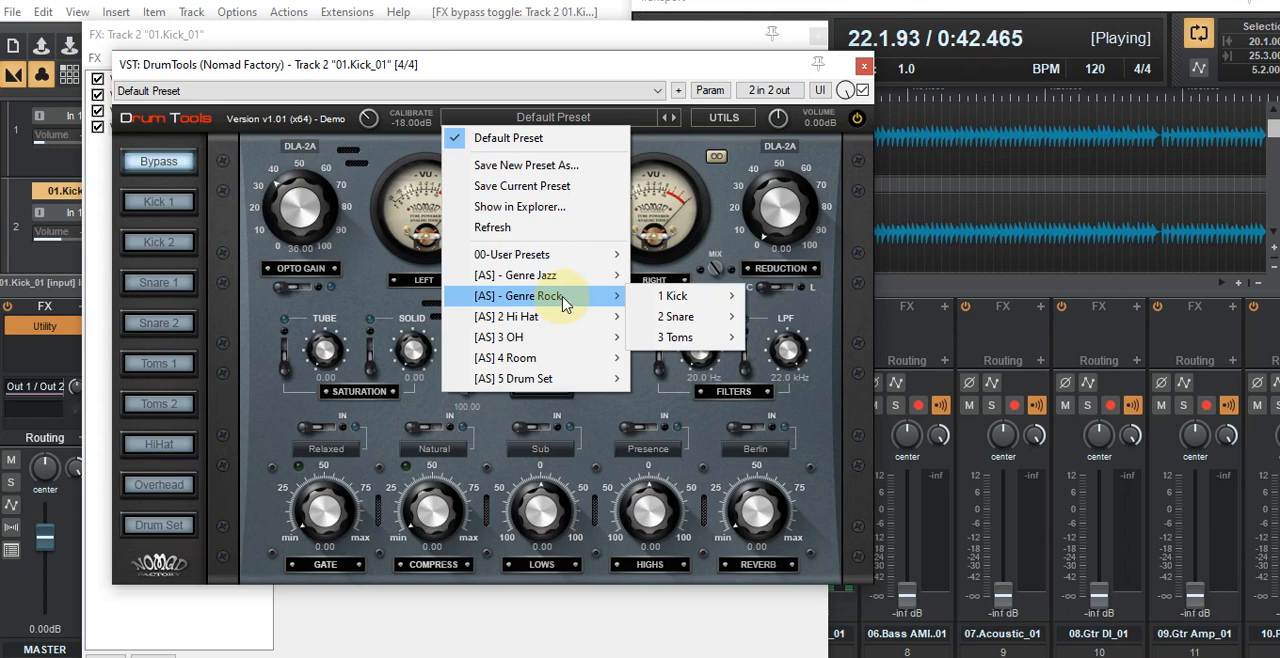
mouse_move(725, 297)
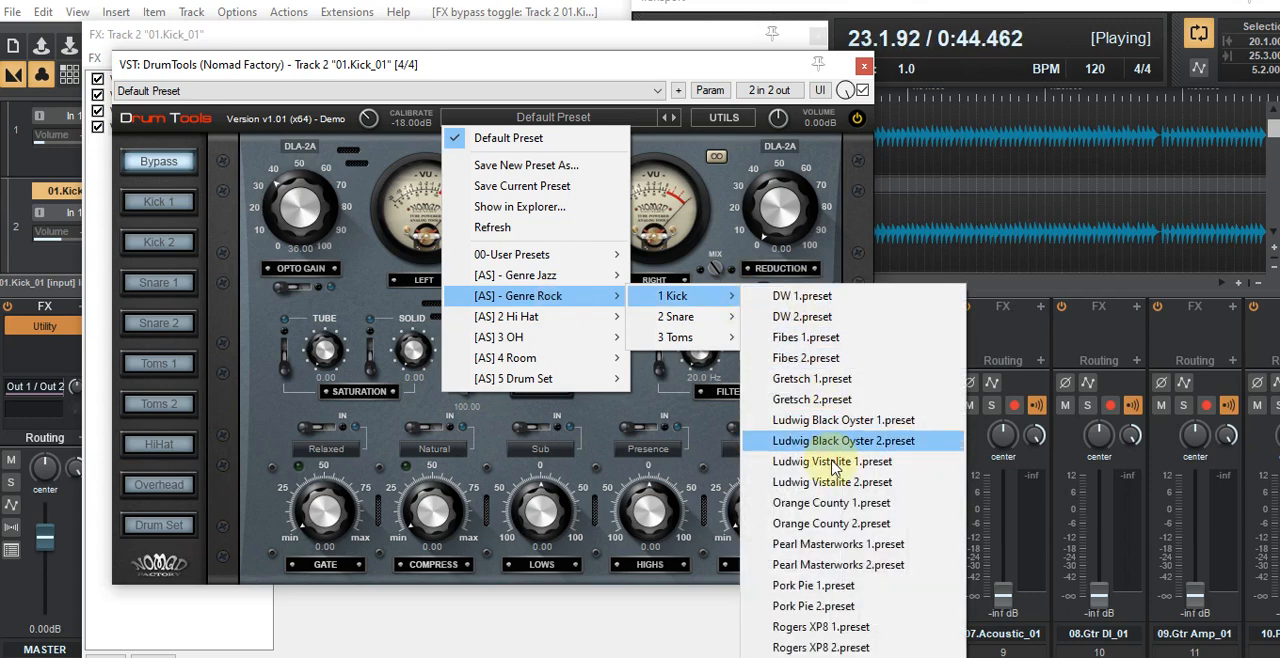
click(832, 464)
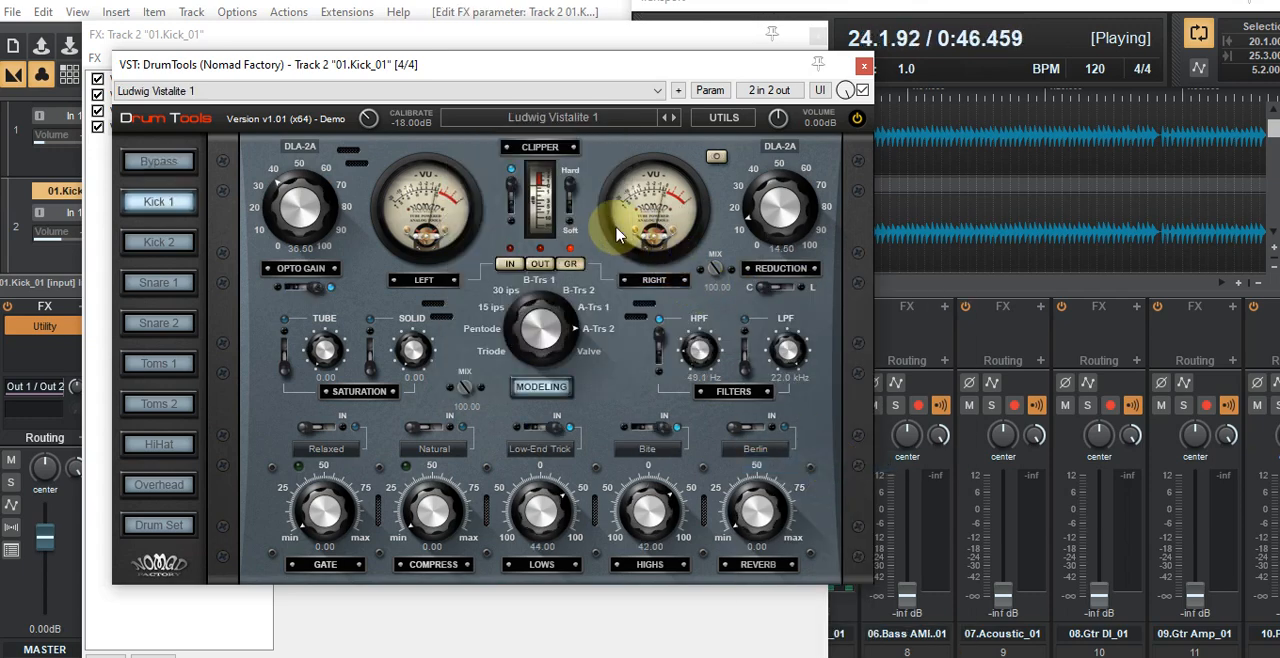
Step: Close track 2's plugin windows, set its volume to -17.2 dB during loop playback, and stop playback
click(864, 72)
click(205, 130)
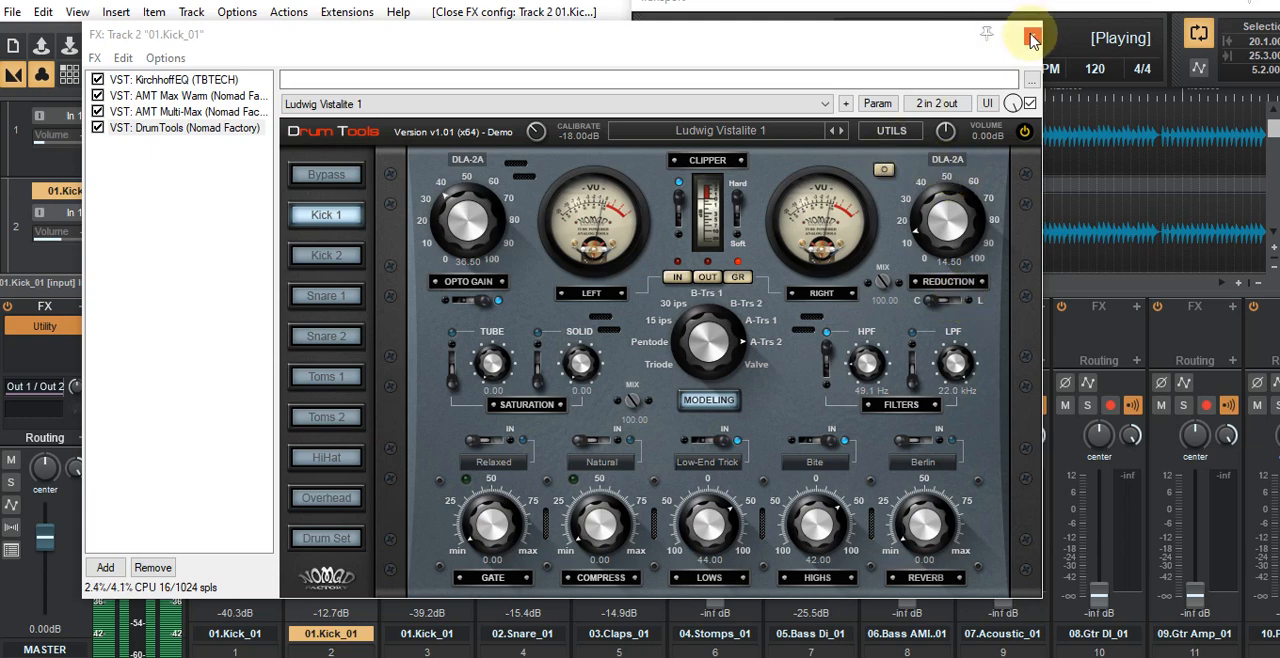
drag(897, 44, 0, 156)
drag(333, 538, 335, 558)
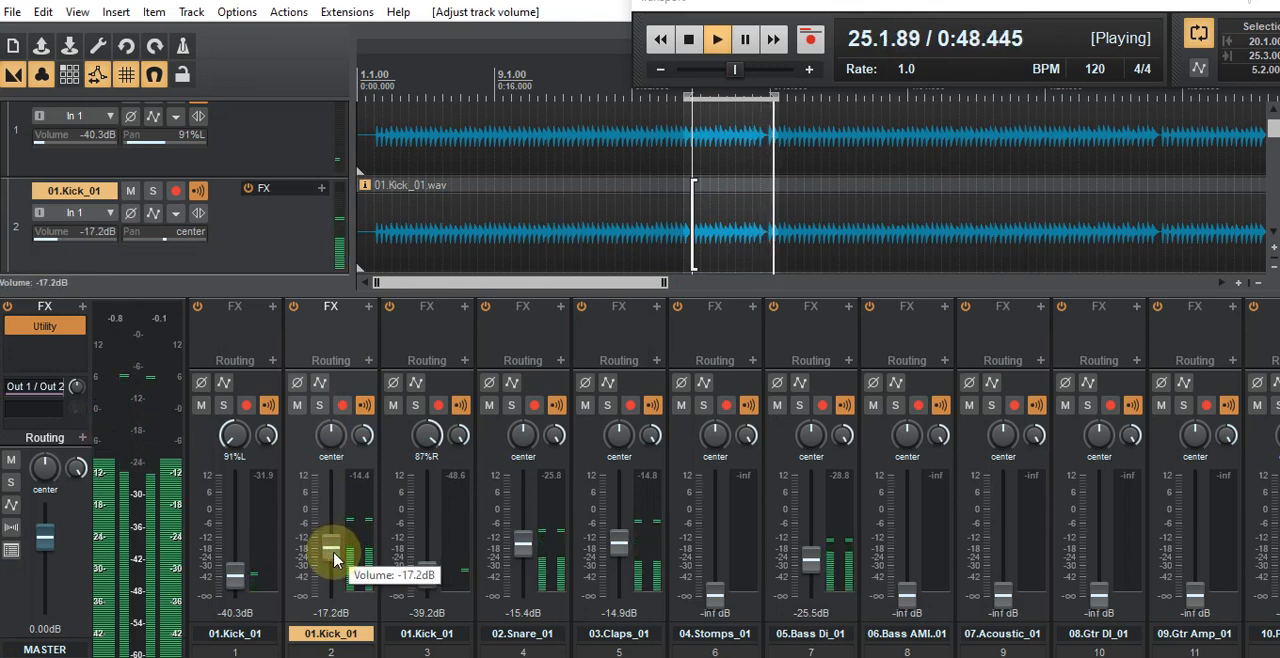
click(688, 39)
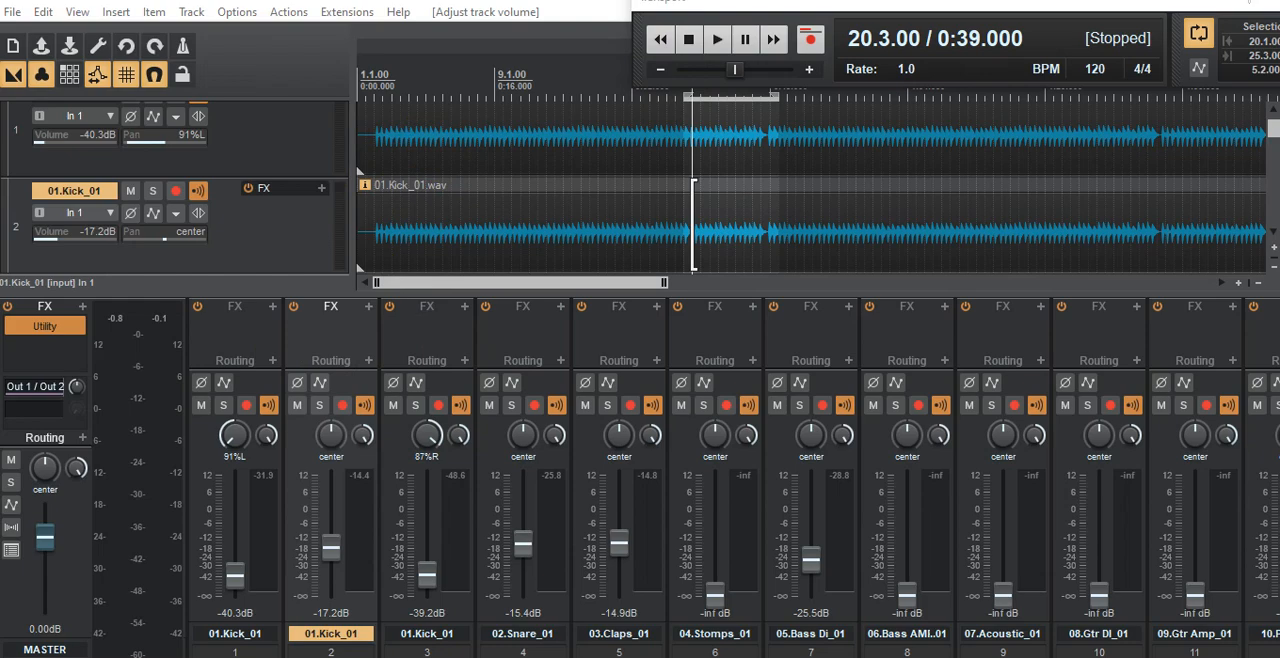
Step: Review track 2's effects chain and audition the loop with the processed center kick
drag(0, 84, 620, 84)
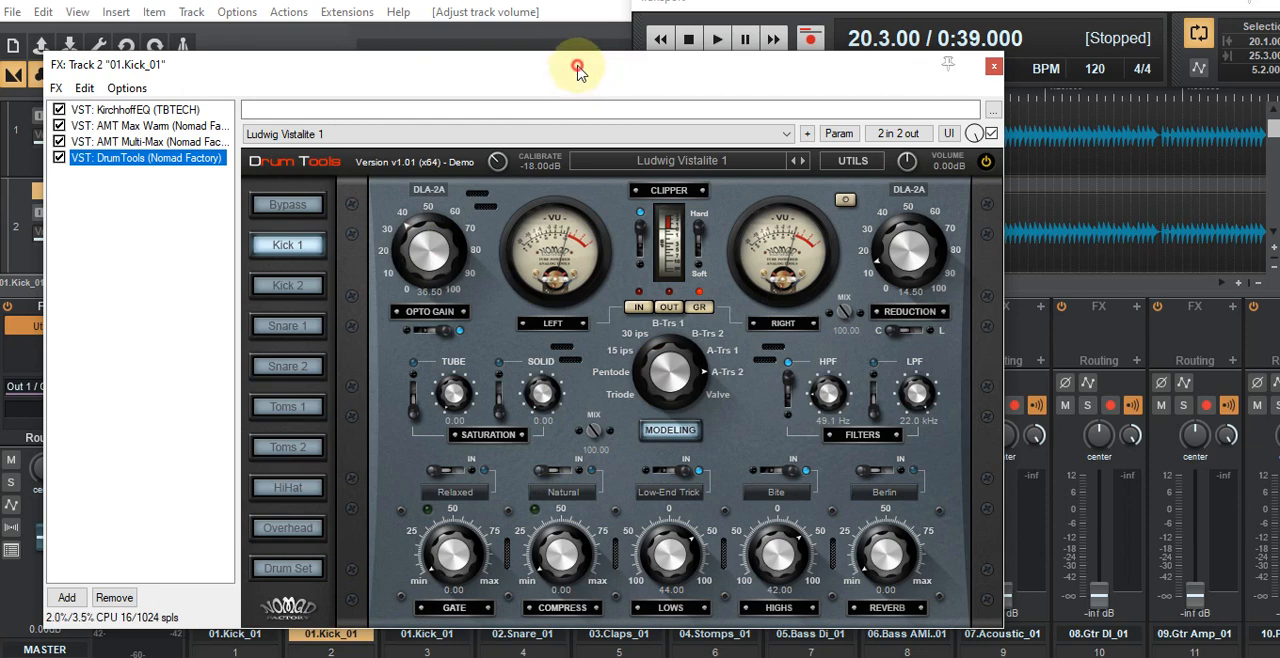
drag(578, 68, 575, 77)
drag(678, 80, 0, 190)
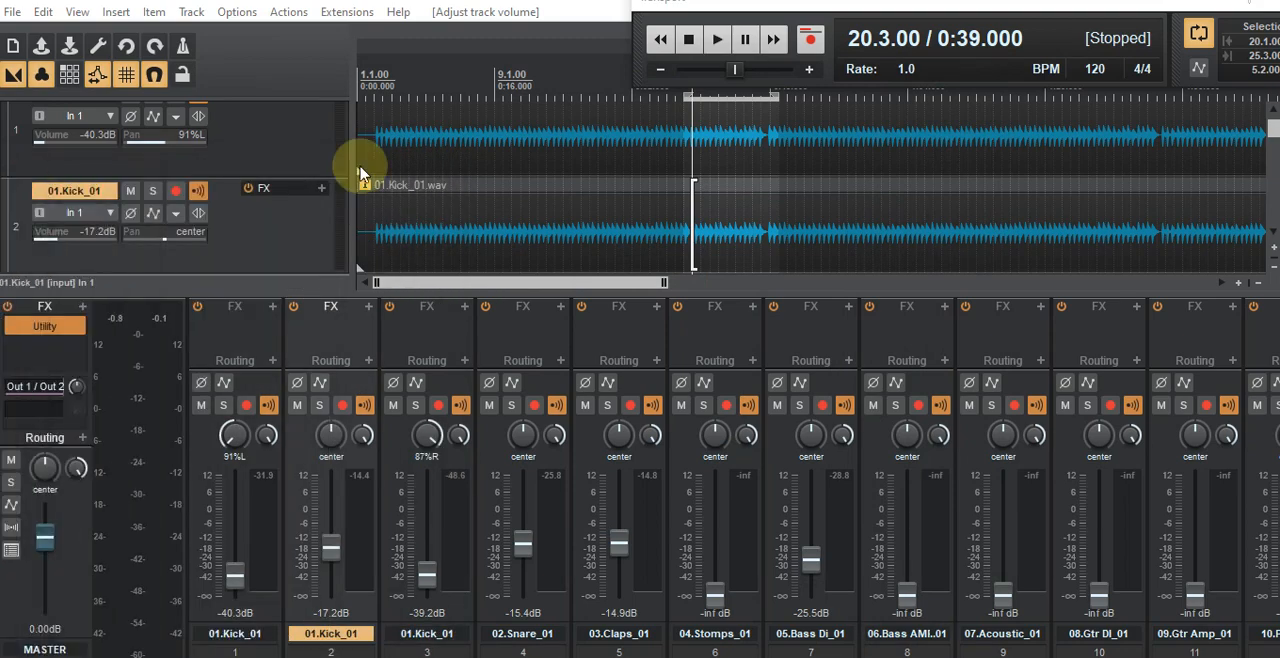
click(717, 40)
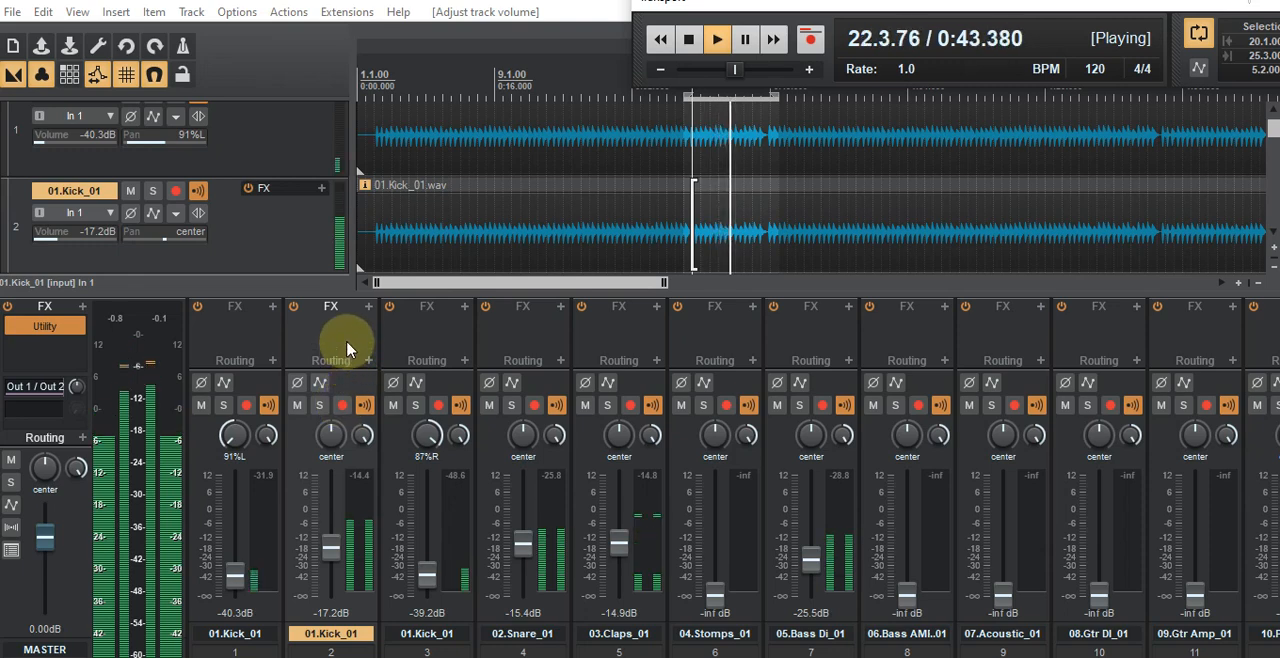
click(688, 39)
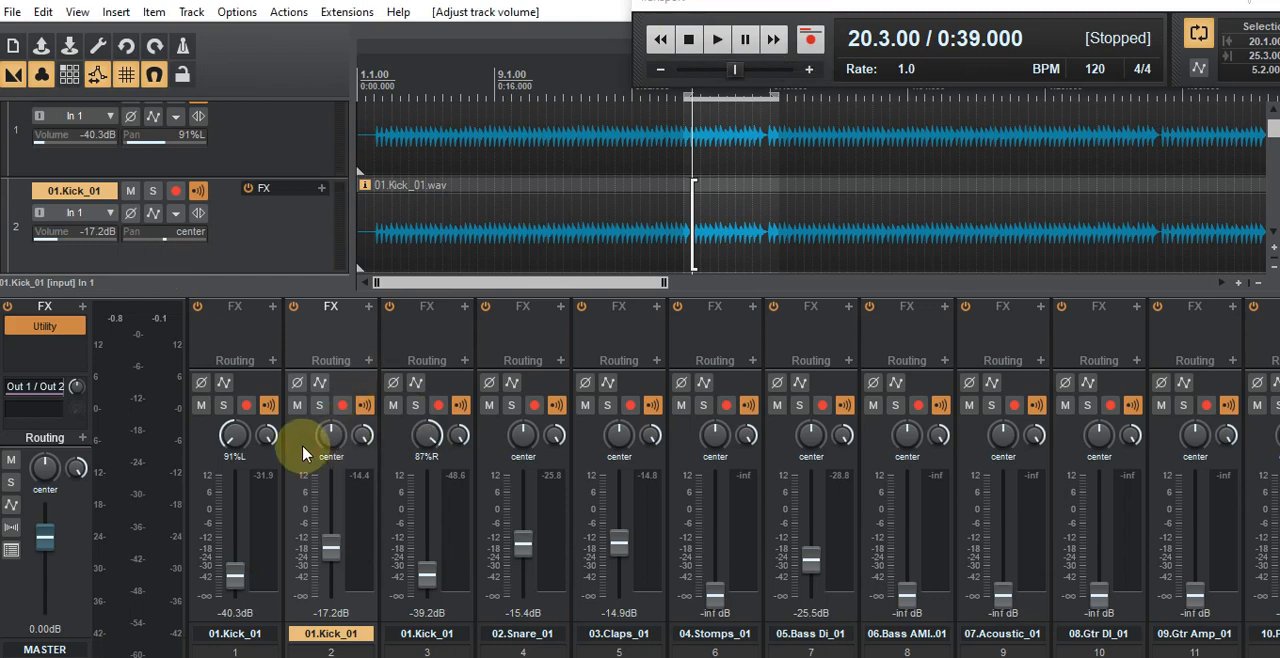
Step: Render the center kick on track 2 to a mono stem track, muting the original
right_click(305, 453)
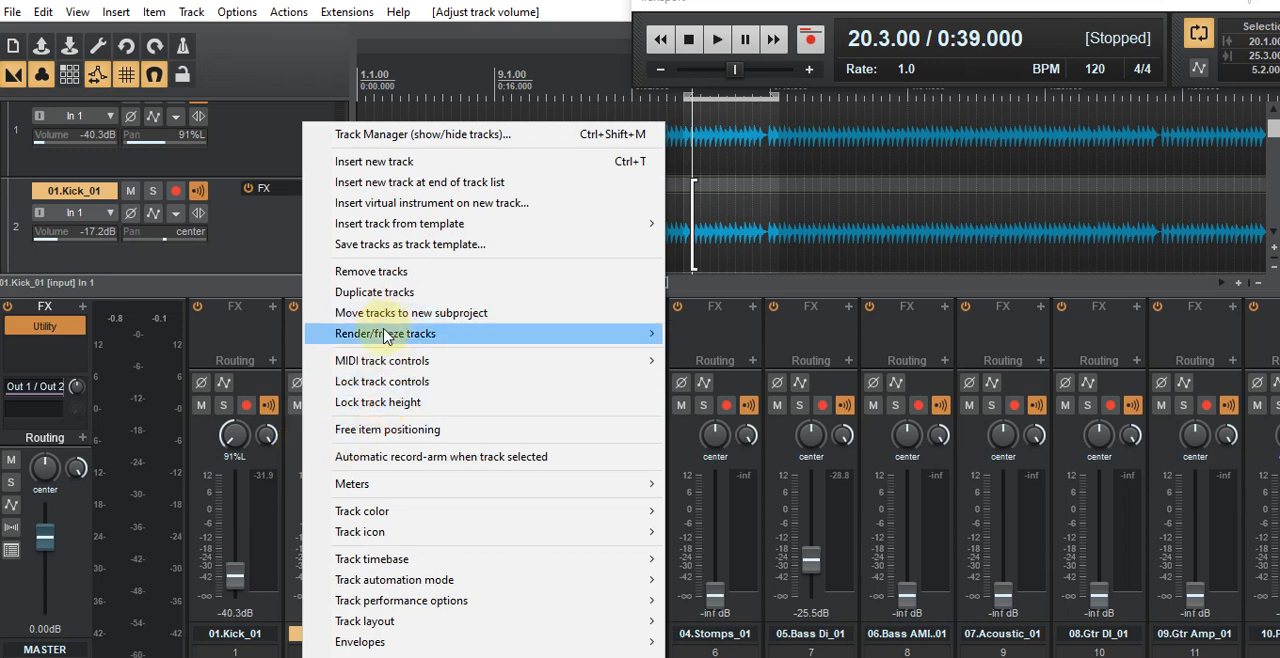
mouse_move(388, 333)
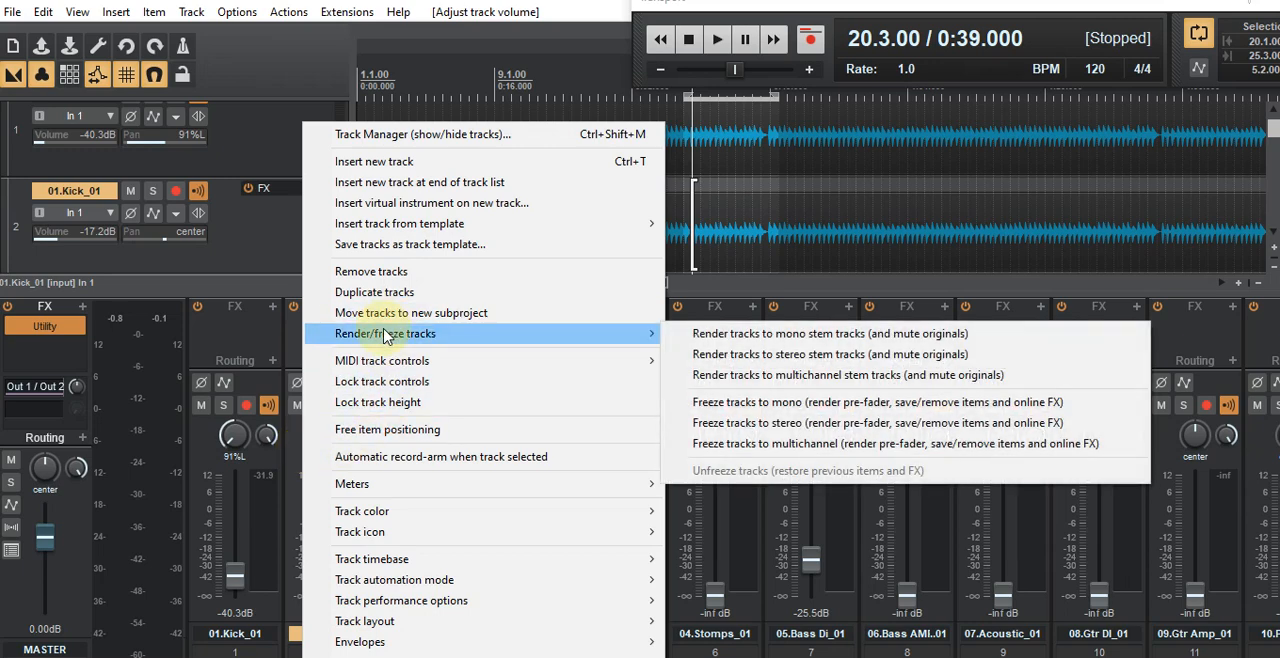
click(820, 340)
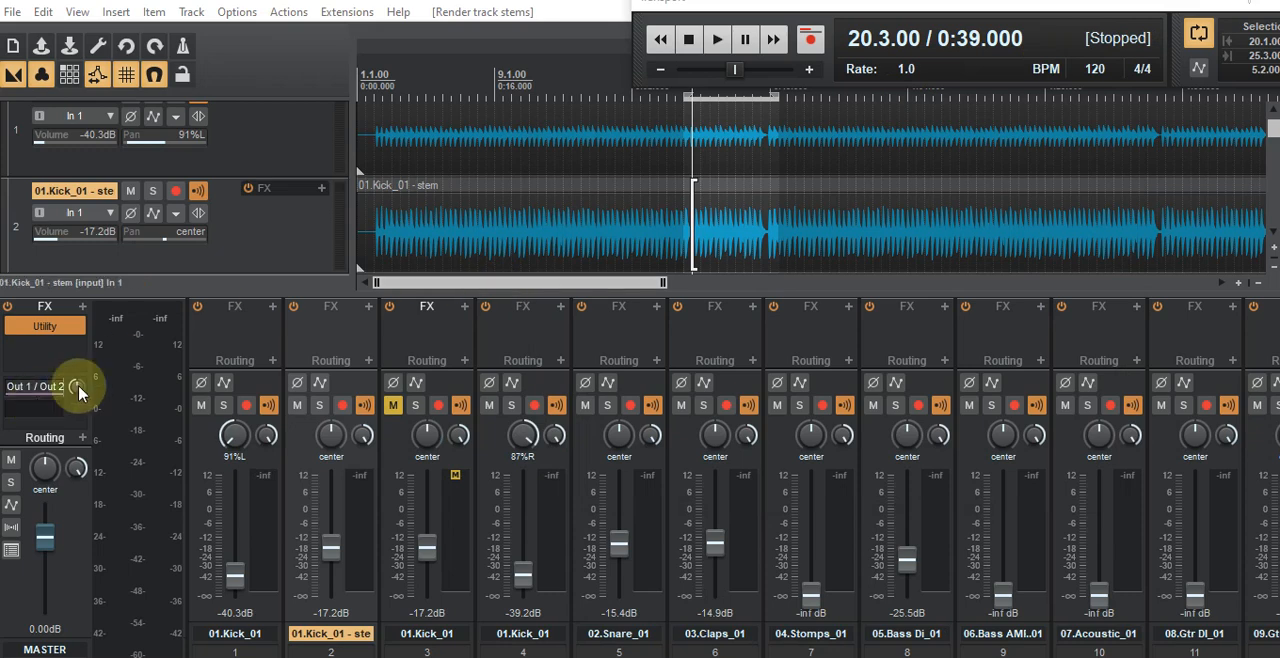
Step: Remove the muted original kick track beside the rendered stem
click(397, 455)
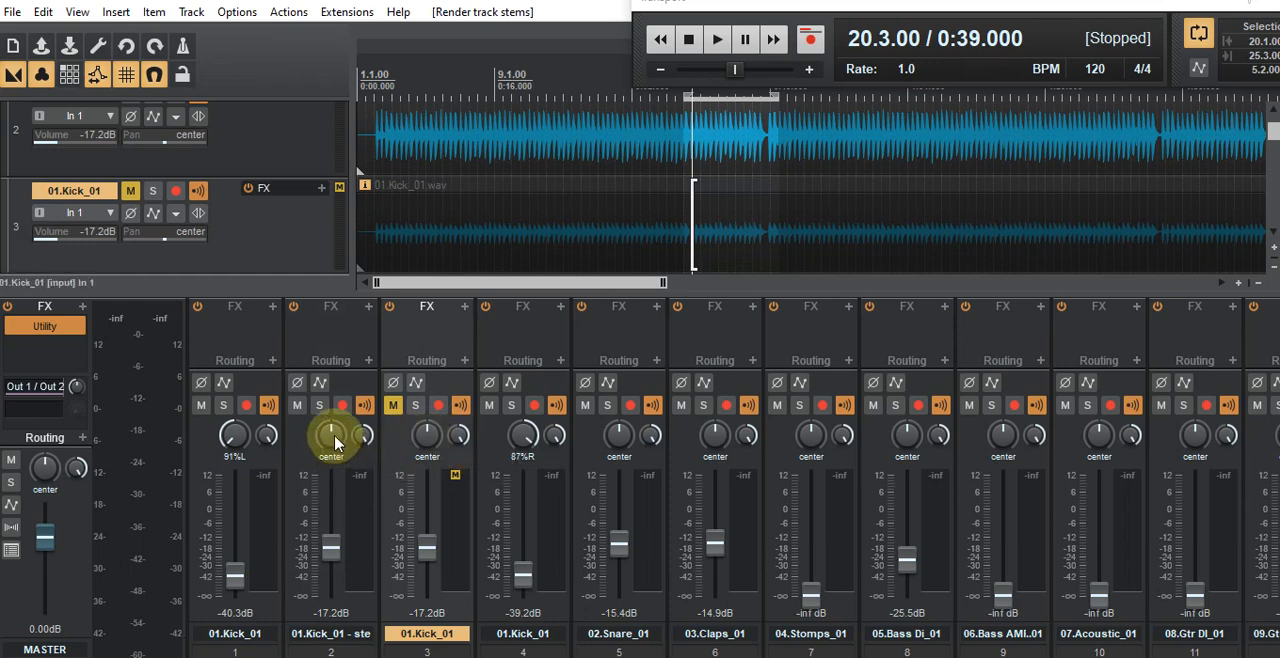
right_click(395, 440)
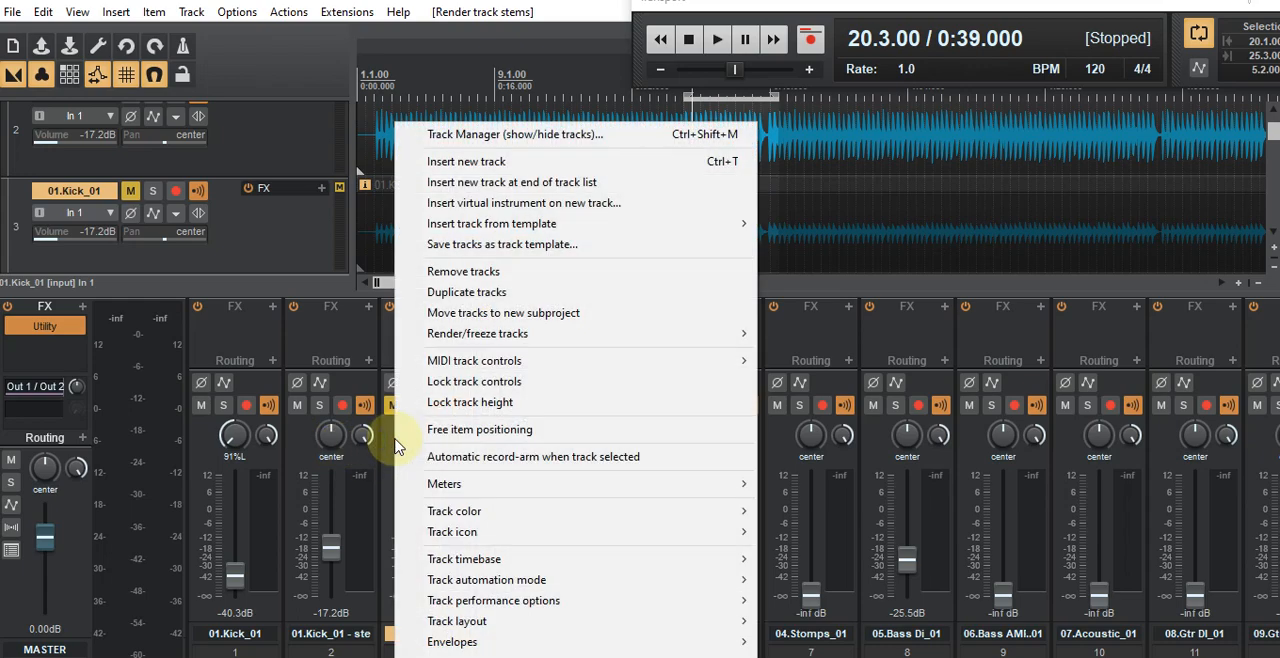
click(470, 272)
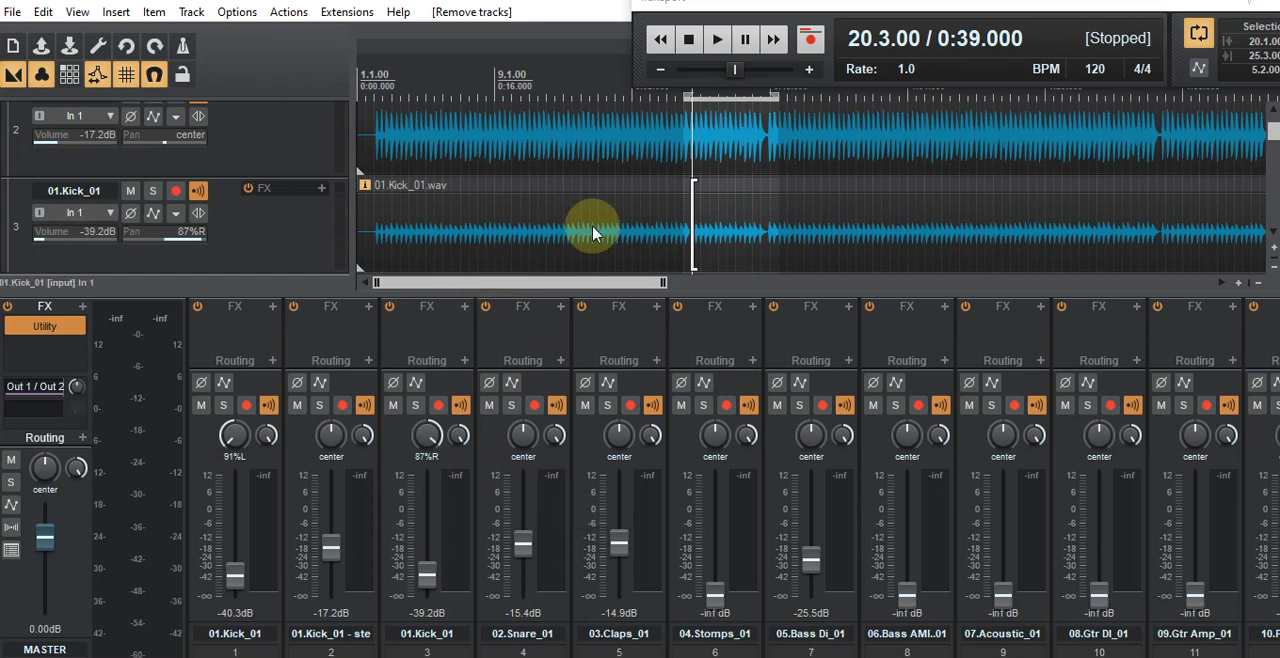
Step: During loop playback, set the left kick's volume to -18.9 dB and the right kick's to -17.4 dB, and stop playback
click(717, 42)
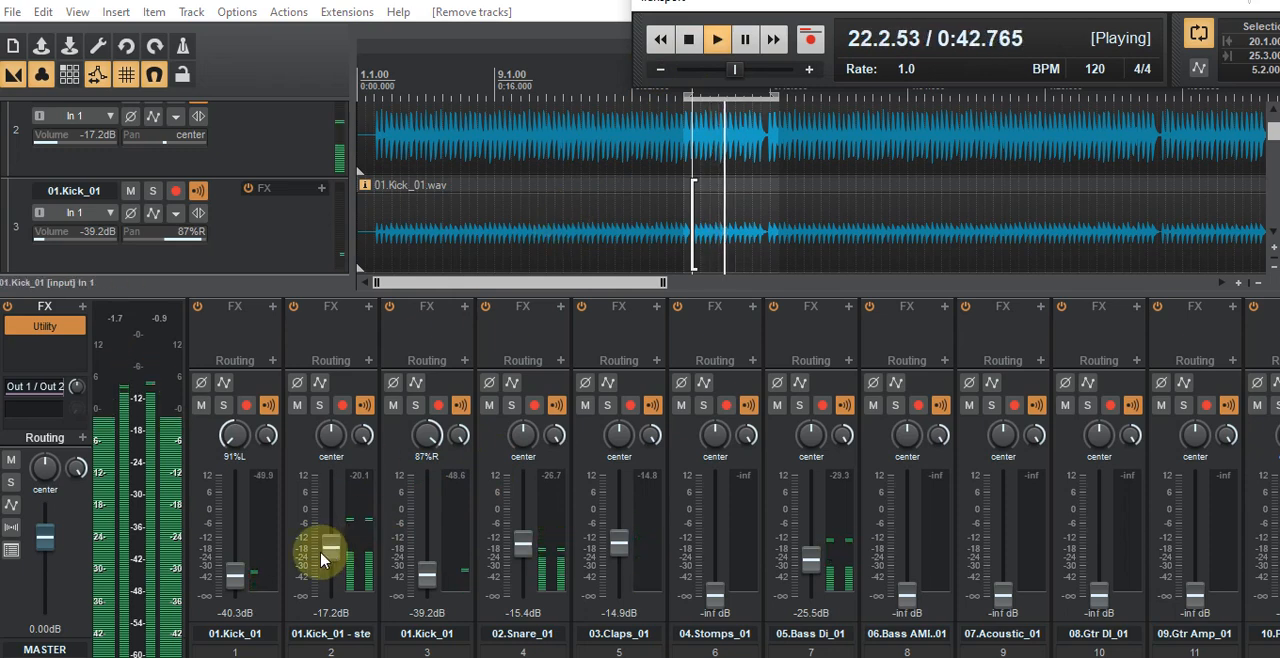
drag(229, 527, 233, 521)
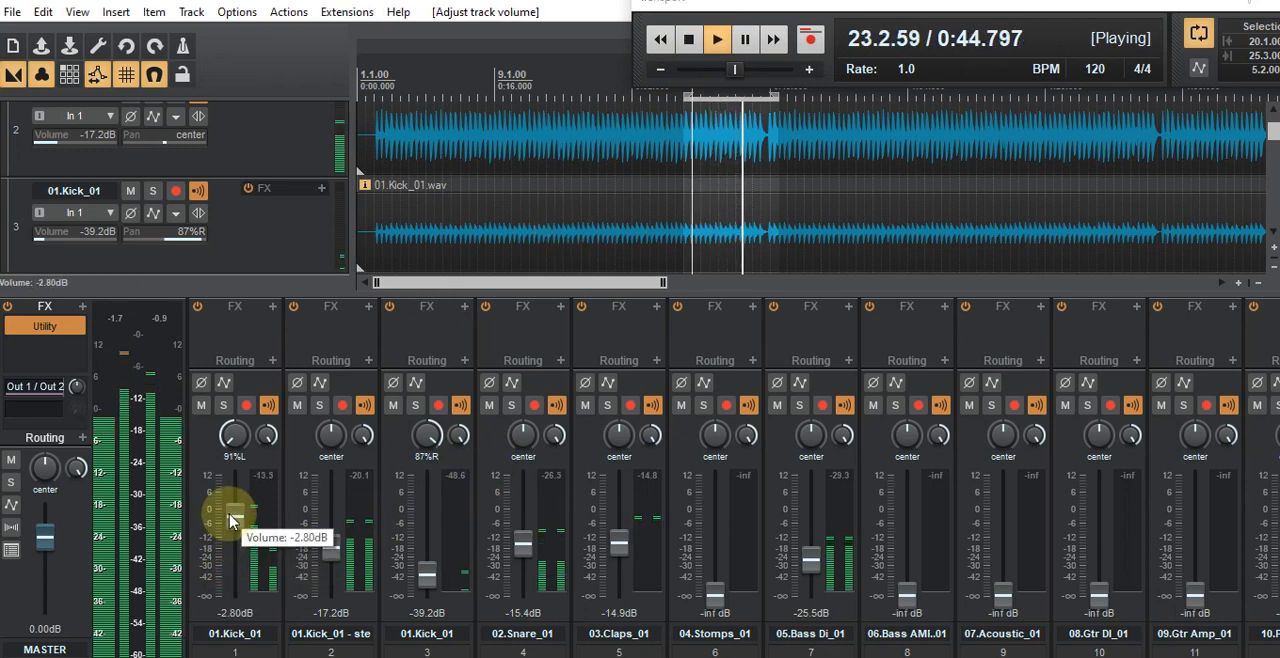
drag(233, 521, 236, 571)
mouse_move(429, 573)
mouse_down()
mouse_move(428, 532)
mouse_move(428, 551)
mouse_up()
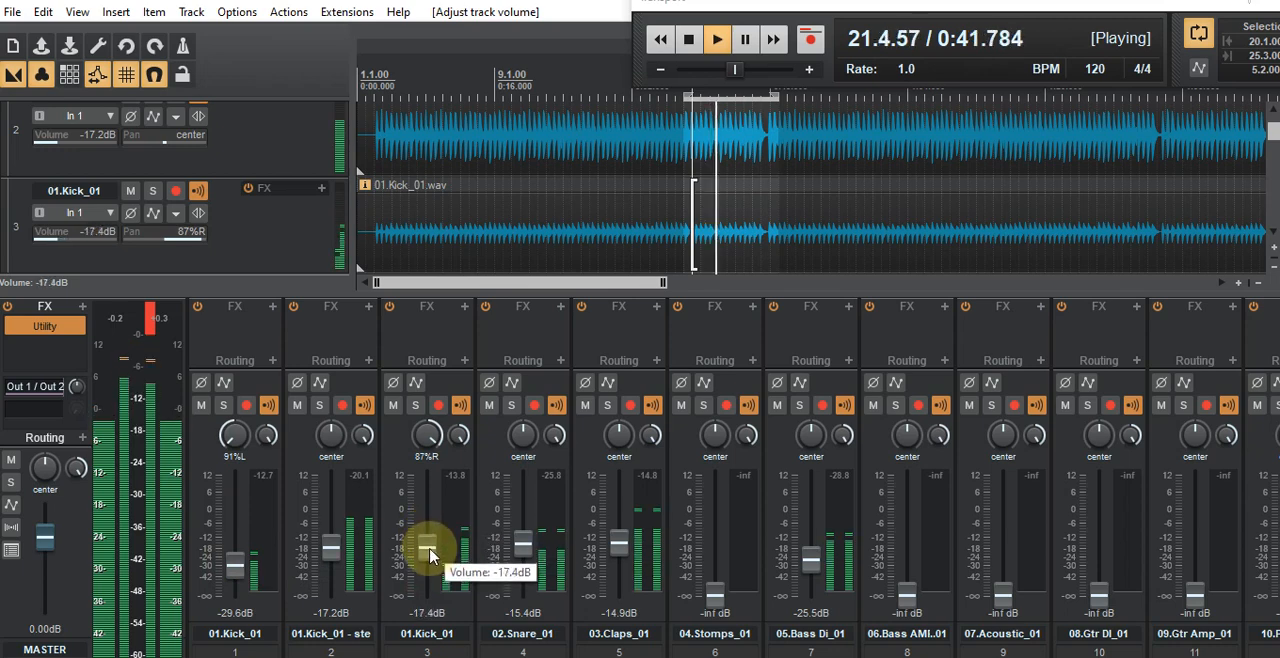
drag(226, 557, 235, 557)
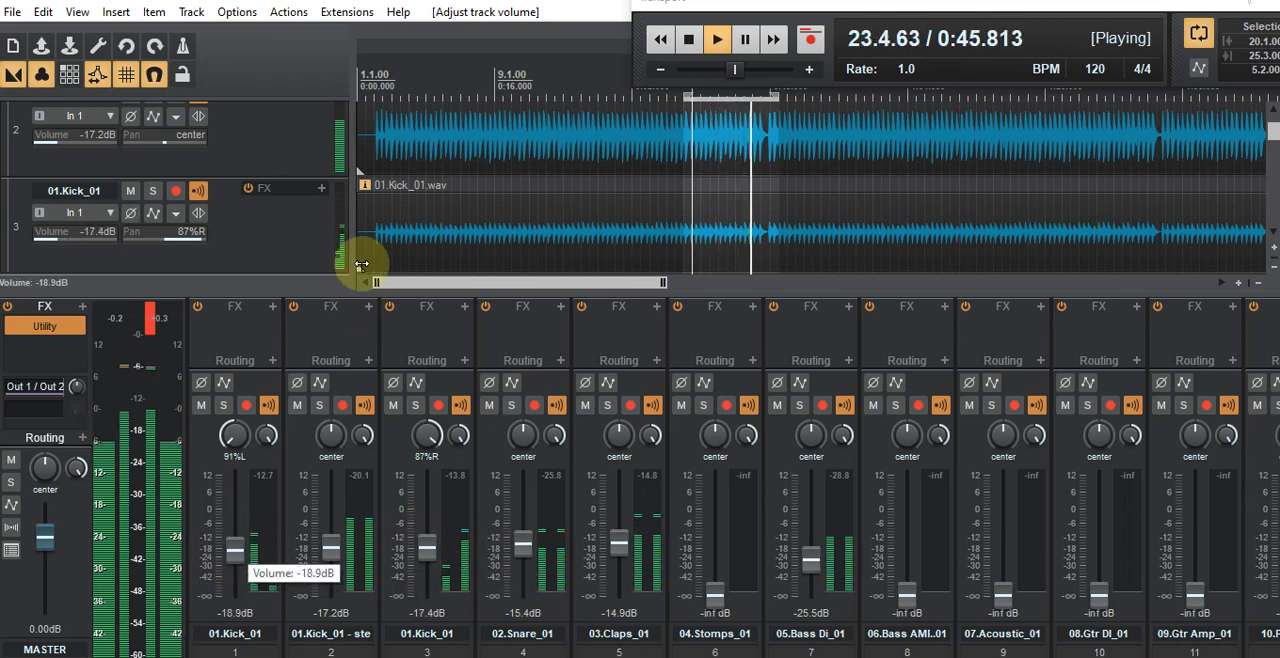
click(692, 40)
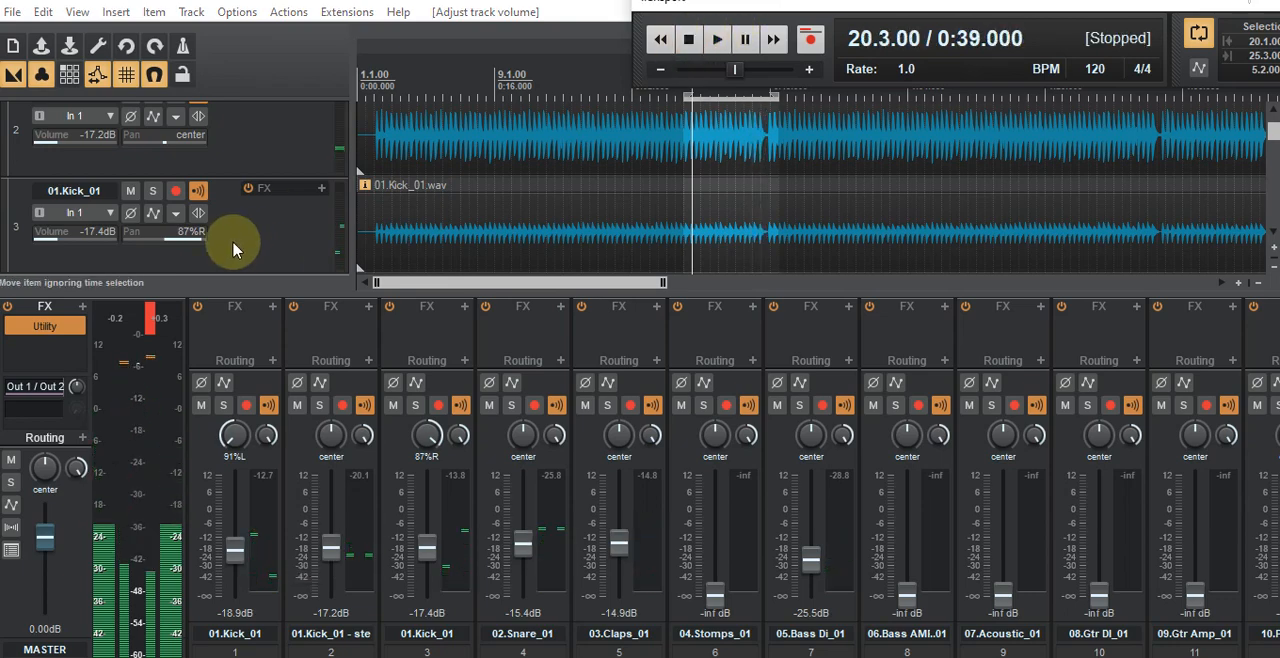
Step: Add the COSMOS (Nomad Factory) plugin to the effects chain of the left kick on track 1
click(235, 320)
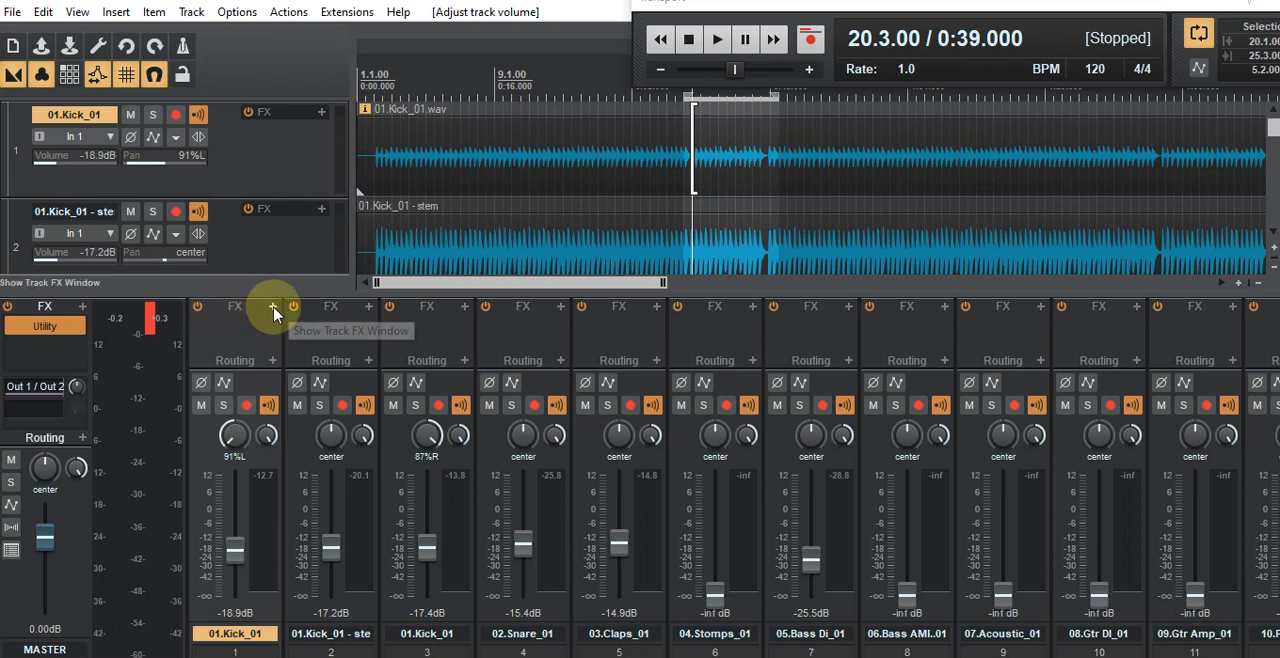
click(268, 316)
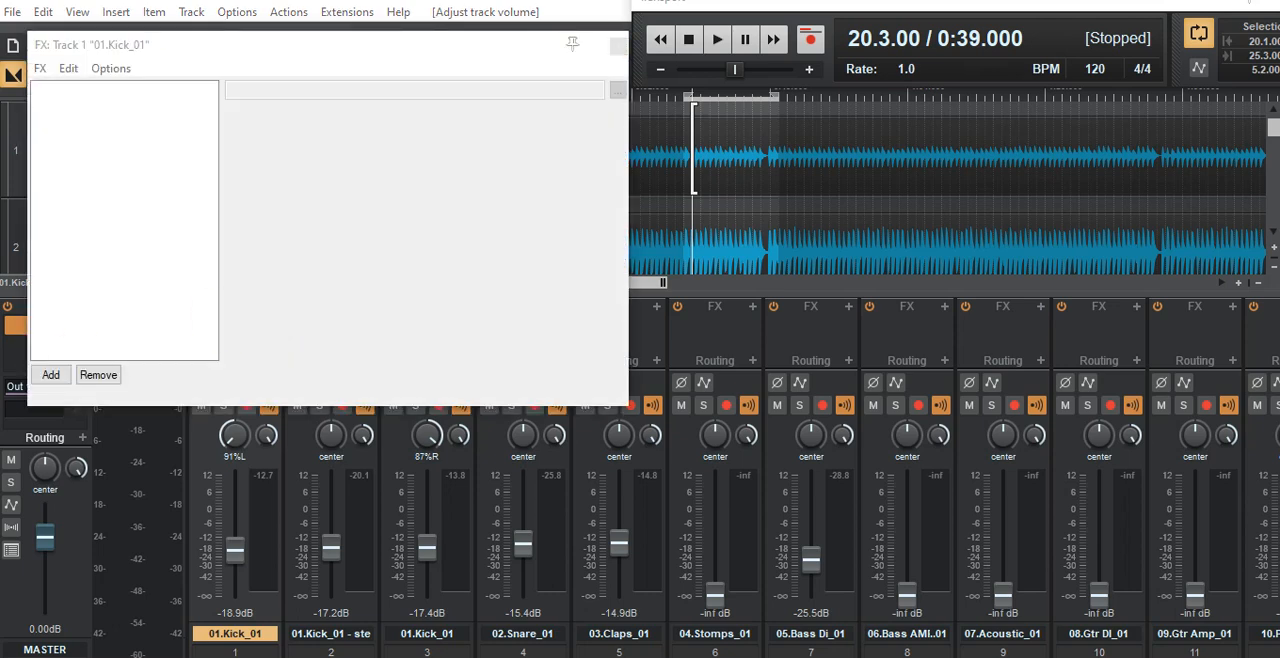
drag(0, 285, 1083, 138)
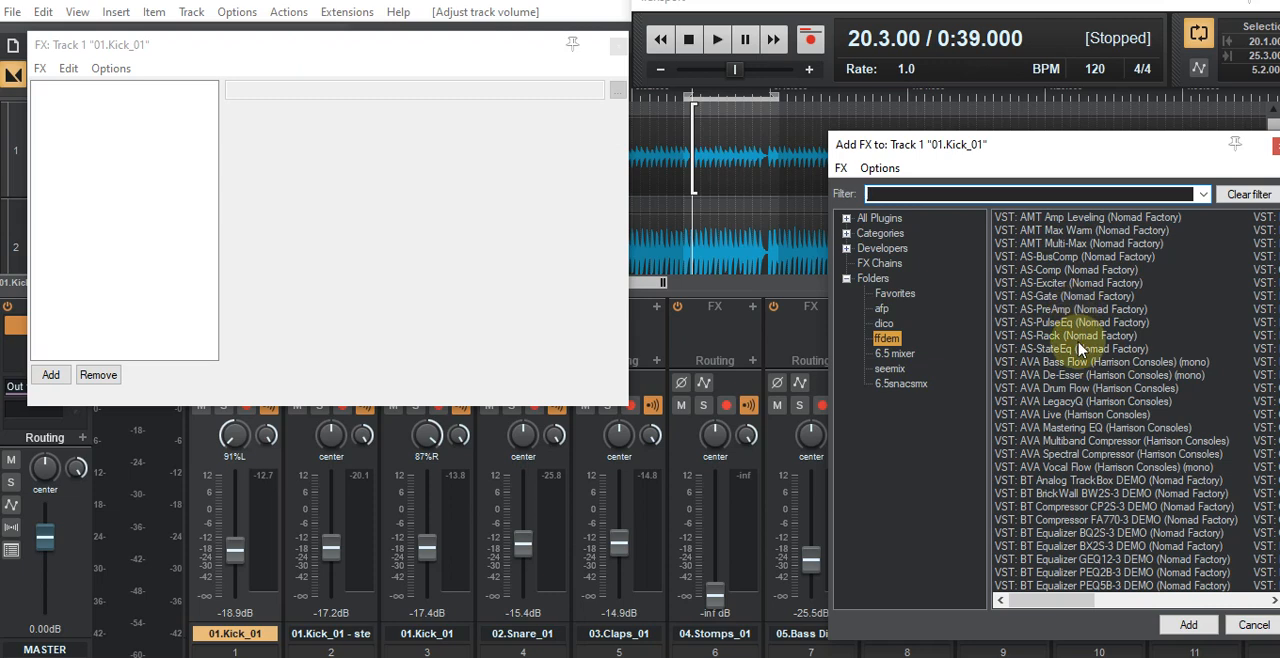
scroll(1079, 348, down, 10)
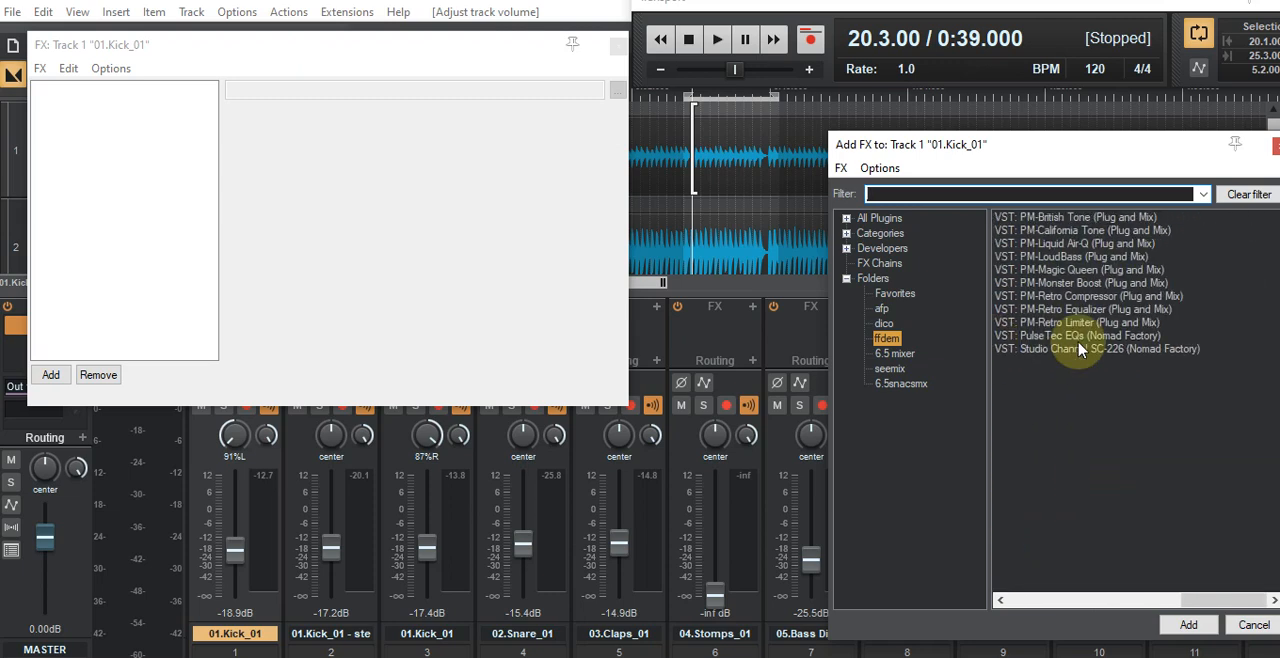
scroll(1079, 348, up, 3)
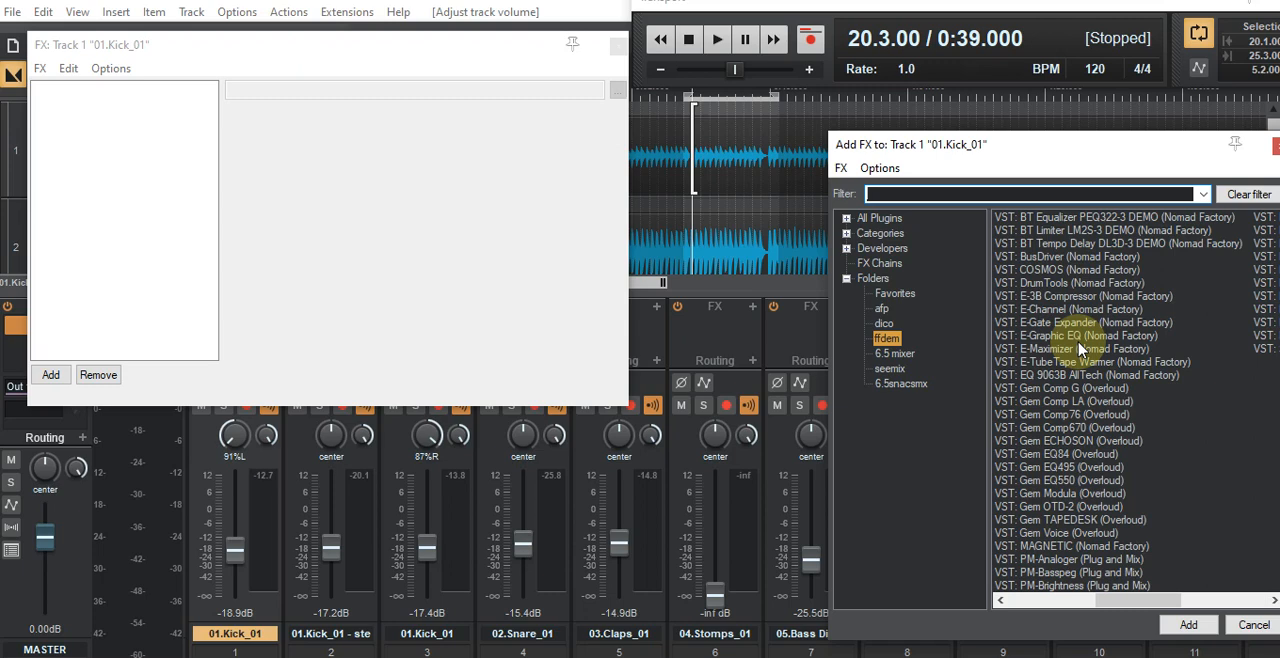
double_click(1060, 270)
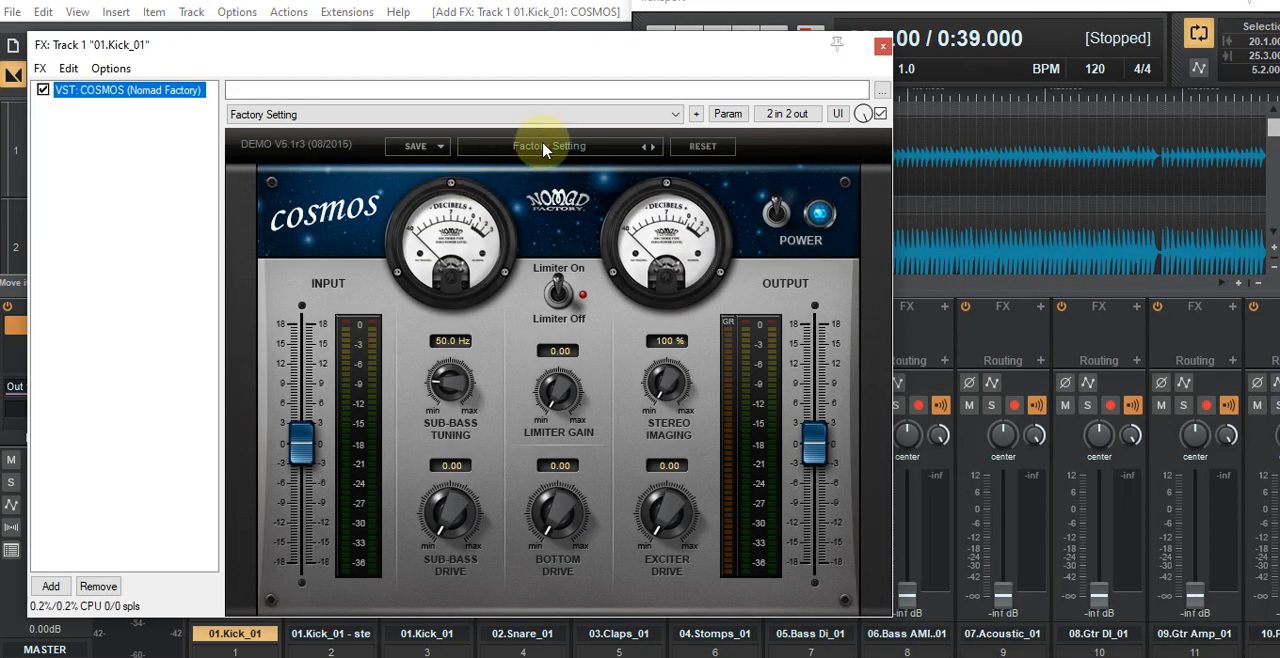
Step: Load the Kick 02 preset from the Drums Percs category in COSMOS
click(547, 149)
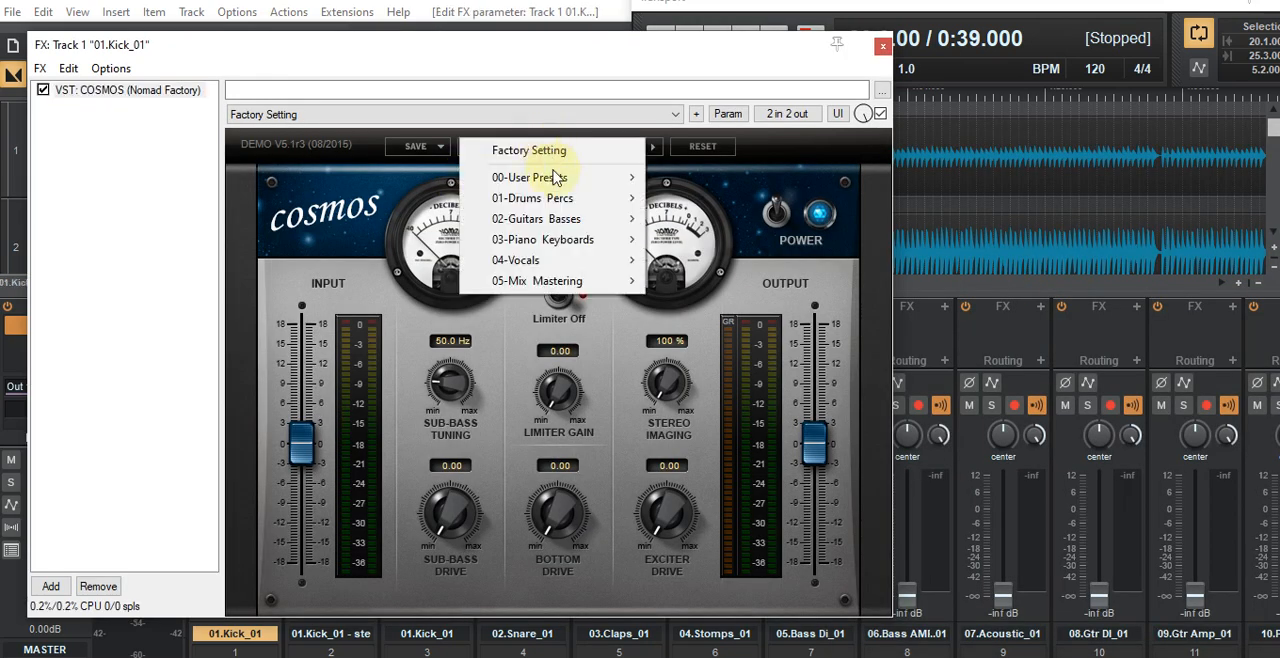
mouse_move(562, 201)
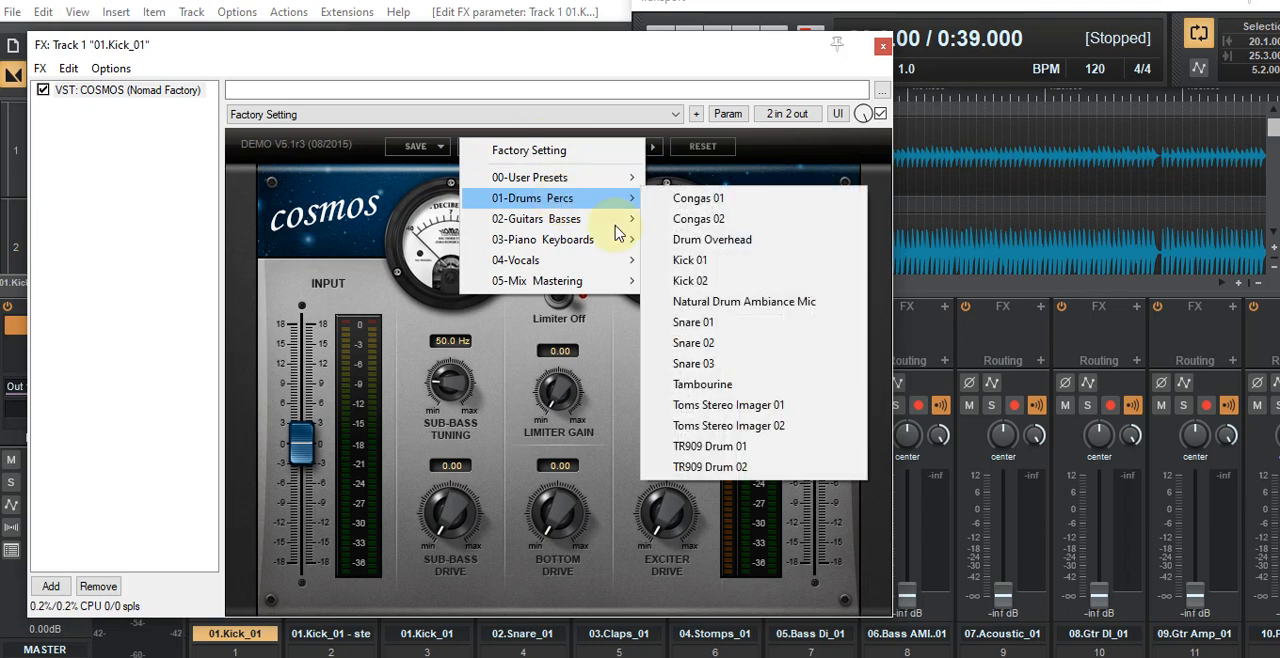
click(692, 283)
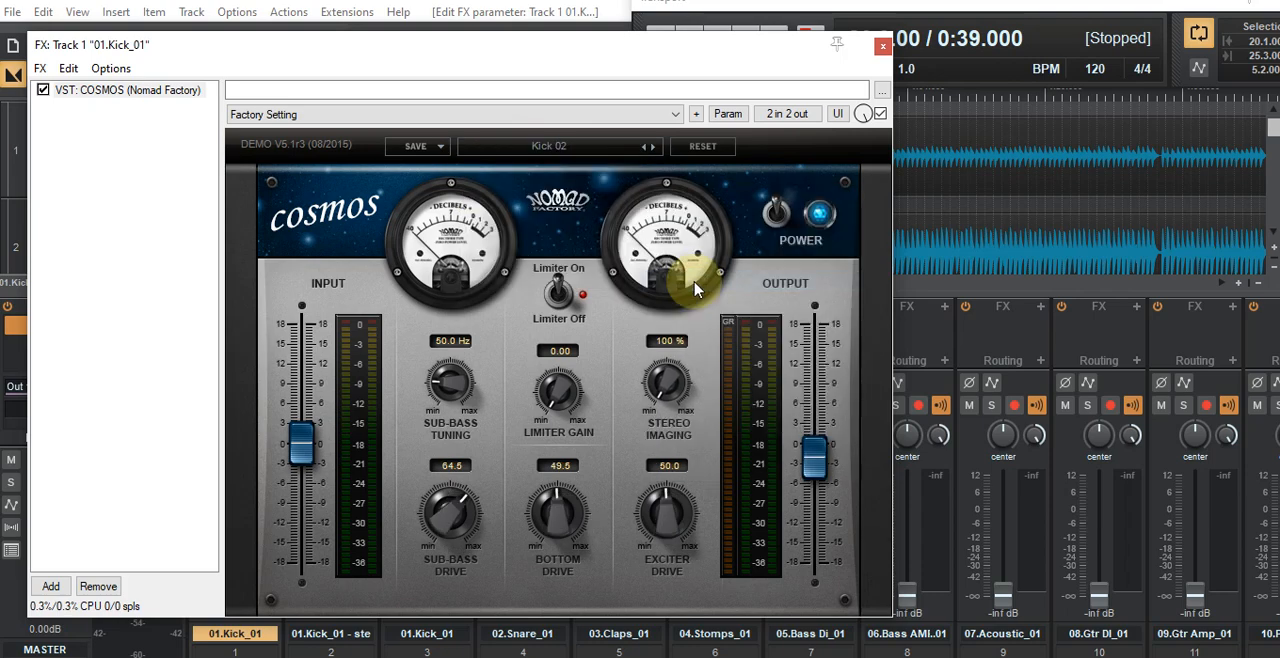
Step: Move the effects window clear of the transport, play the loop, and solo the left and right kick tracks with the effects window closed
drag(1279, 139, 1279, 139)
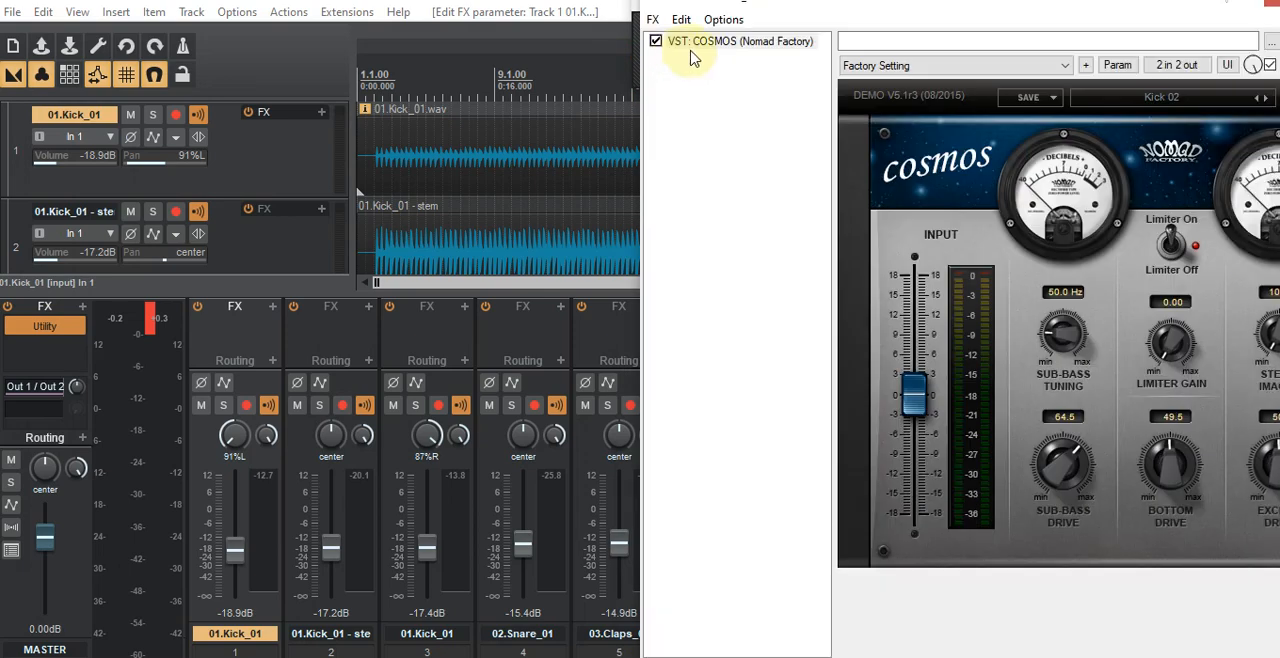
click(844, 12)
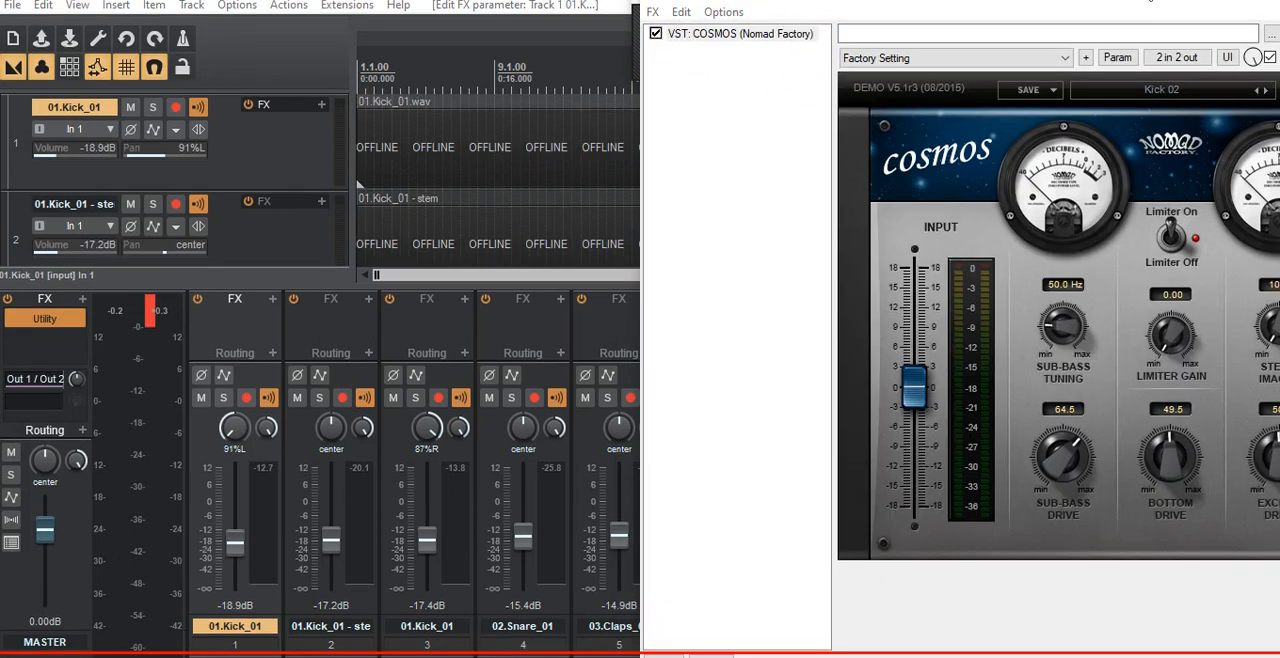
drag(1020, 5, 929, 49)
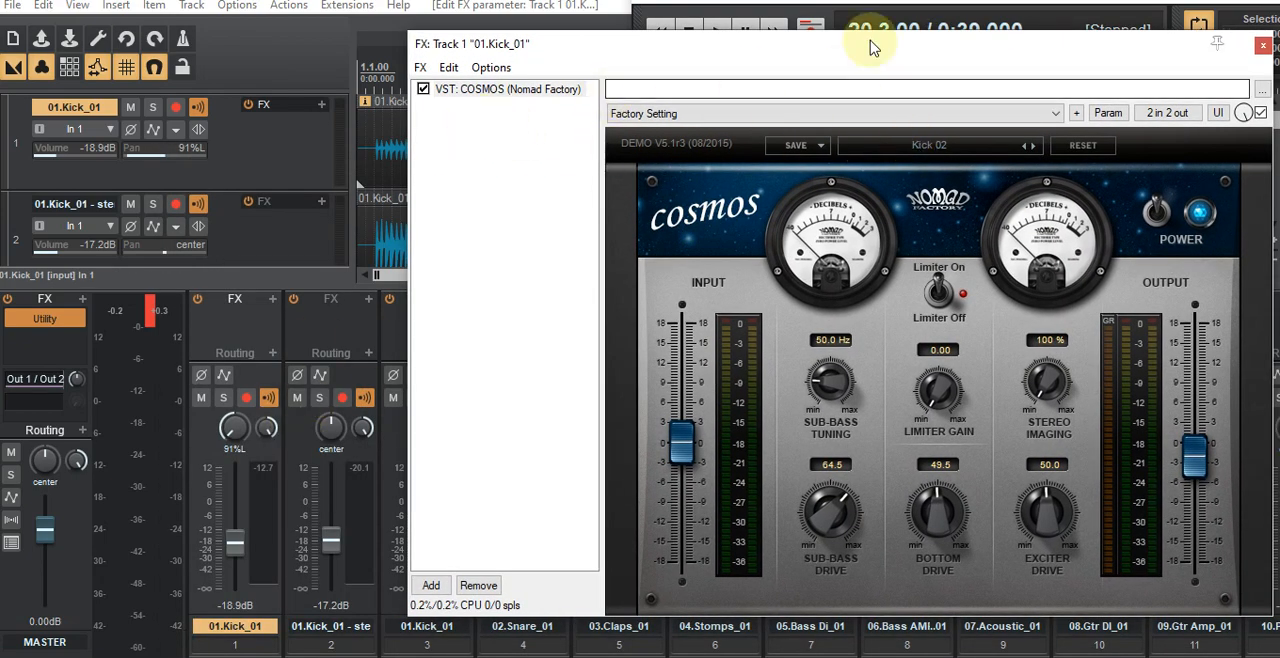
drag(868, 43, 2, 274)
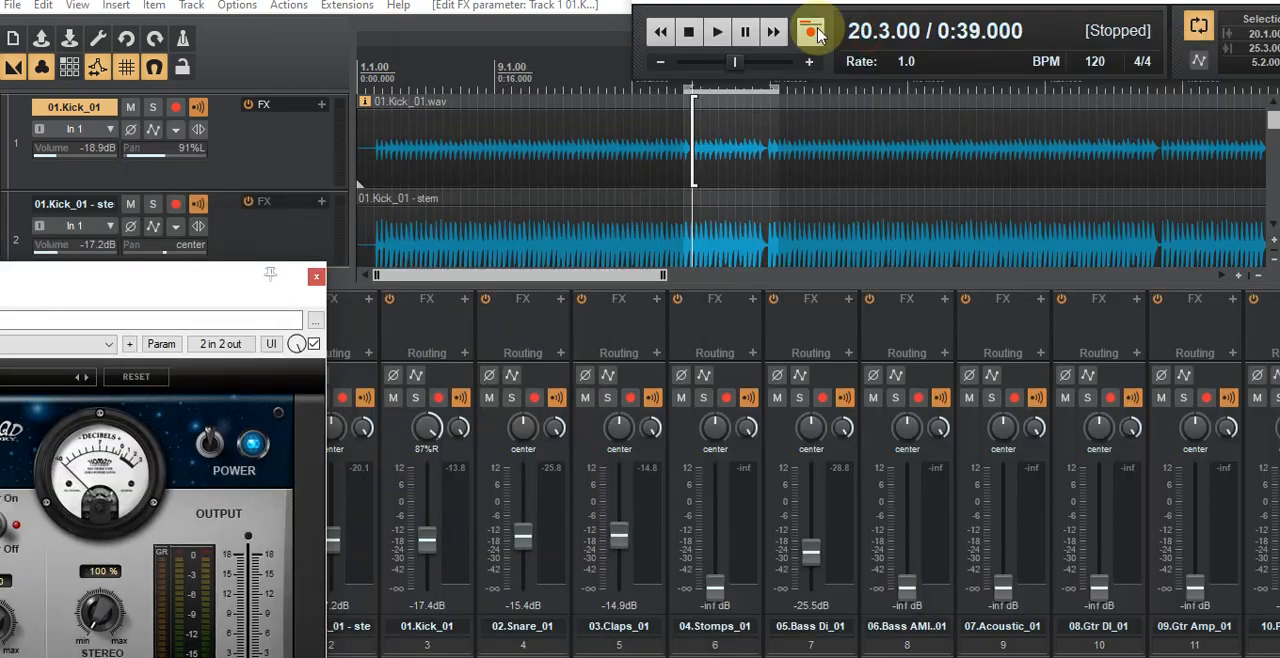
click(717, 33)
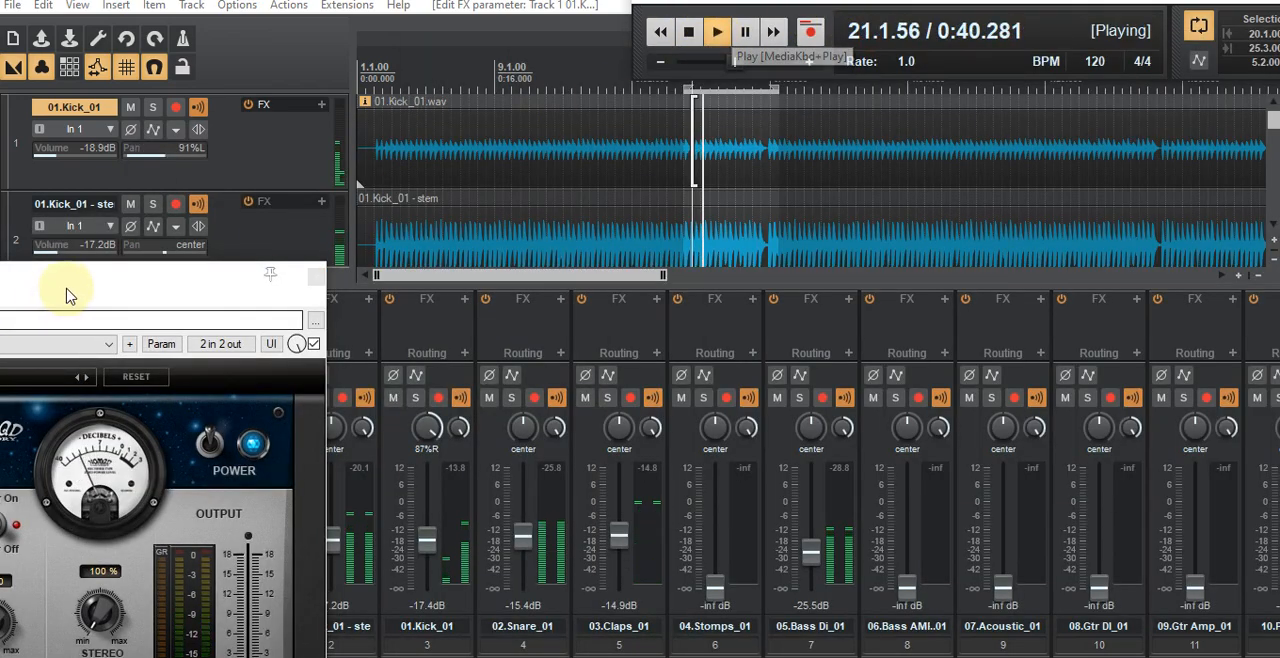
key(Escape)
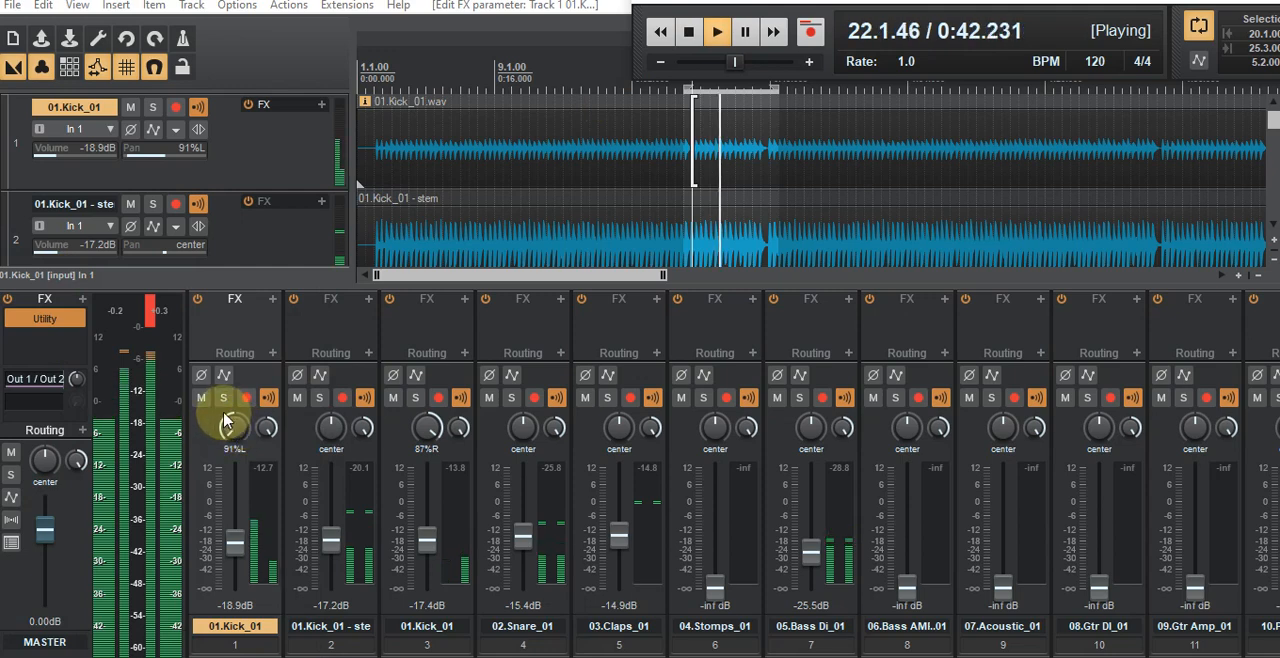
click(224, 399)
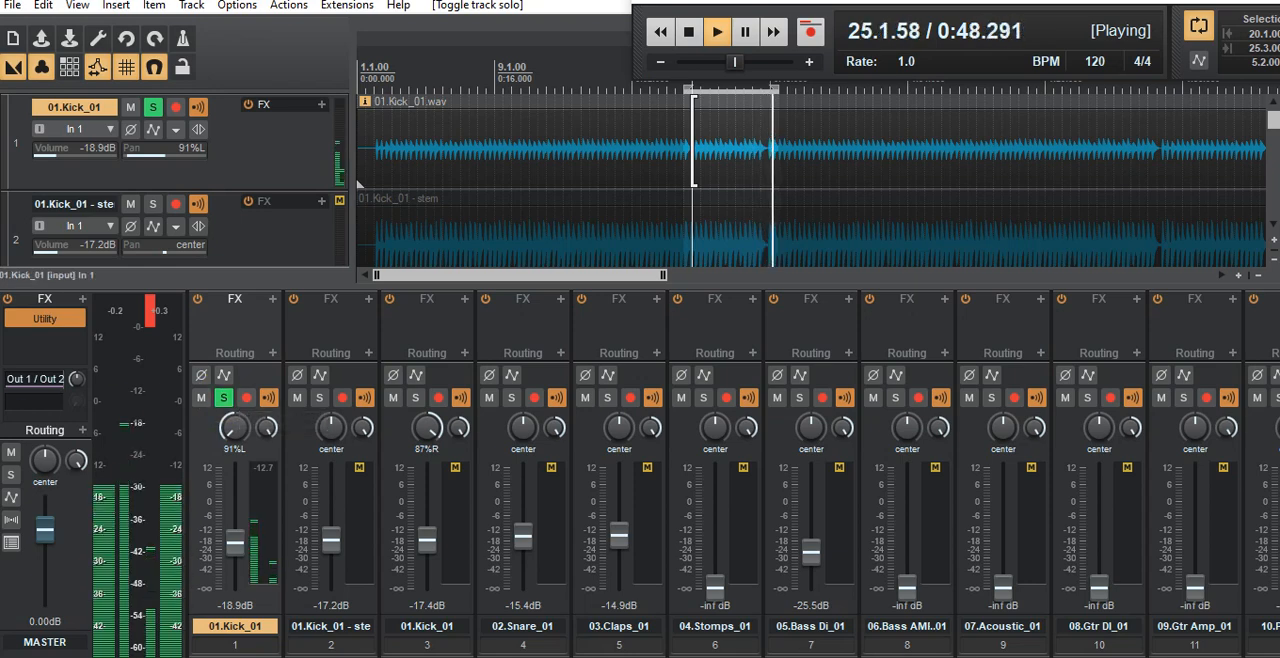
click(415, 398)
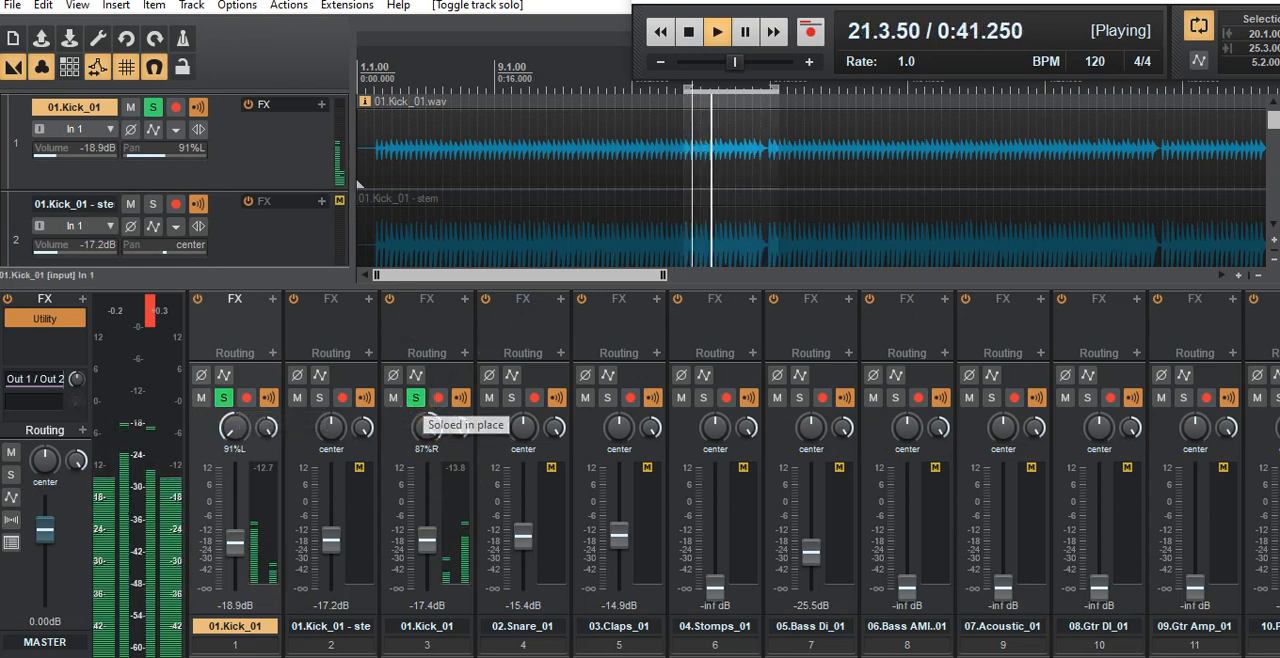
Step: Add KirchhoffEQ (TBTECH) after COSMOS in track 1's effects chain, finding it with the filter text "kir"
click(235, 299)
drag(838, 238, 897, 258)
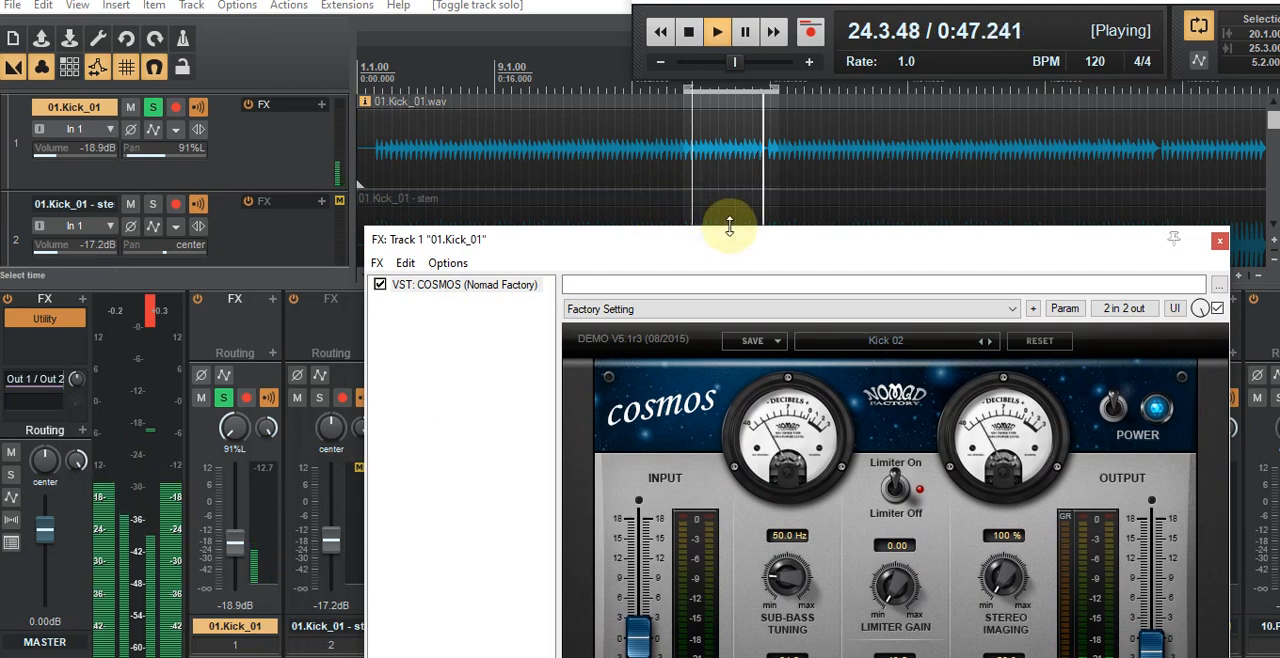
drag(766, 246, 773, 77)
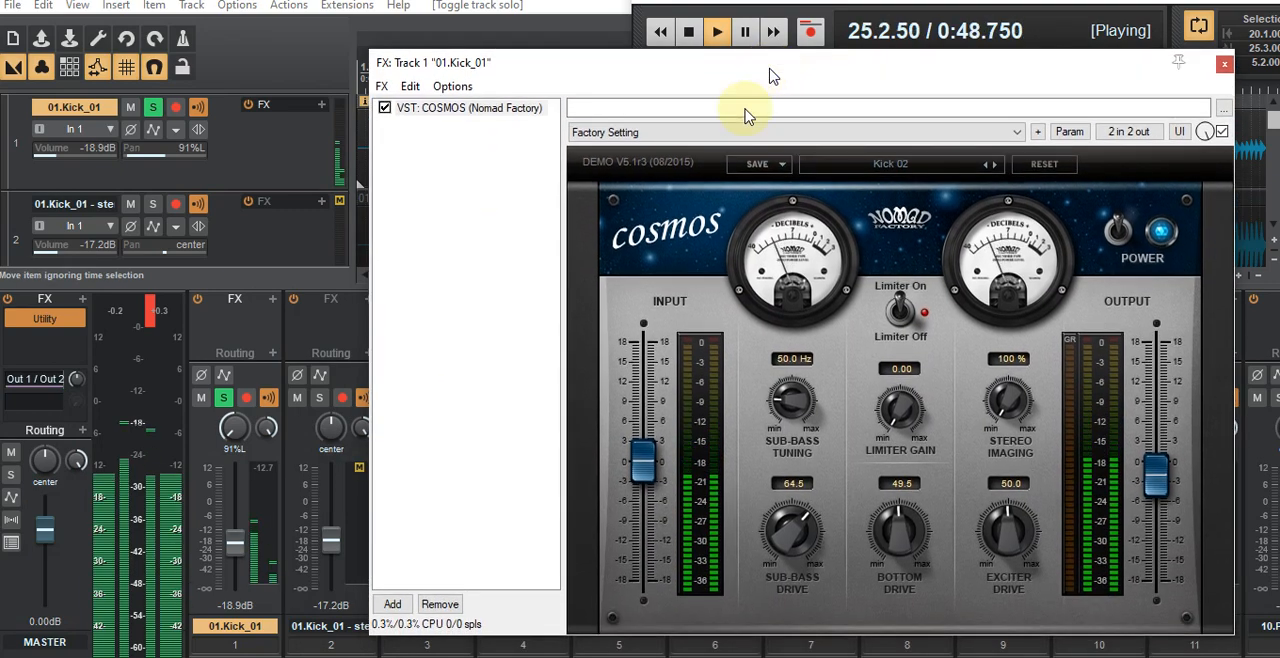
click(392, 604)
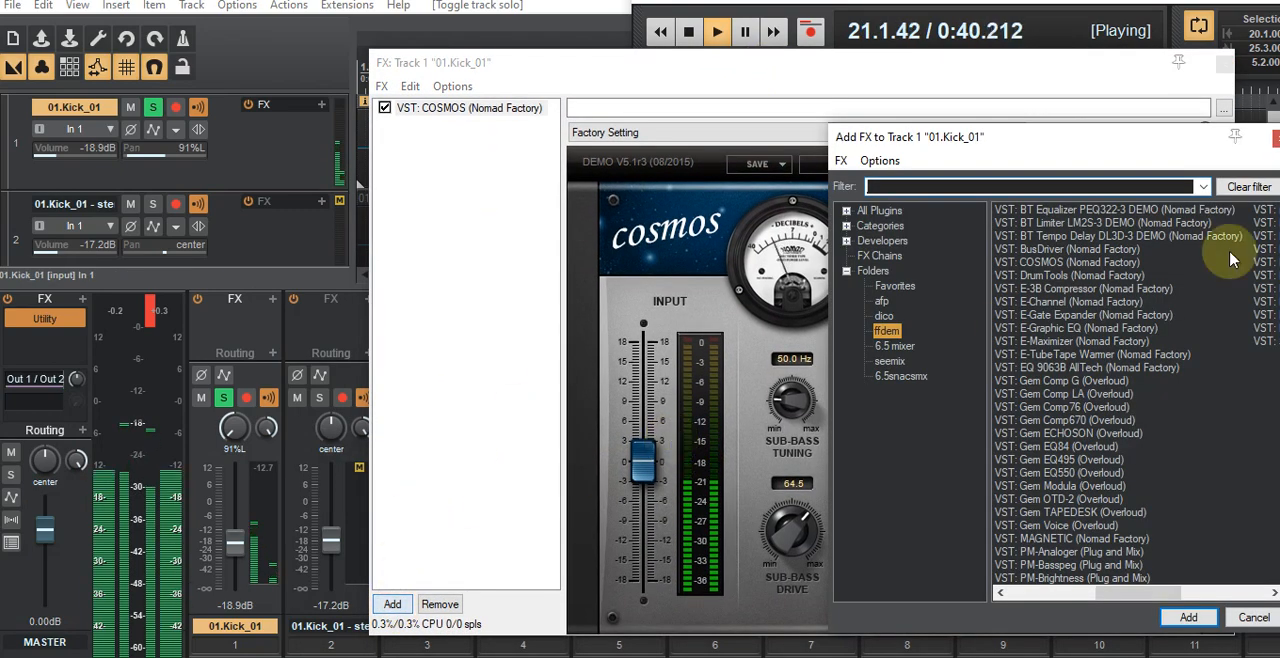
click(894, 345)
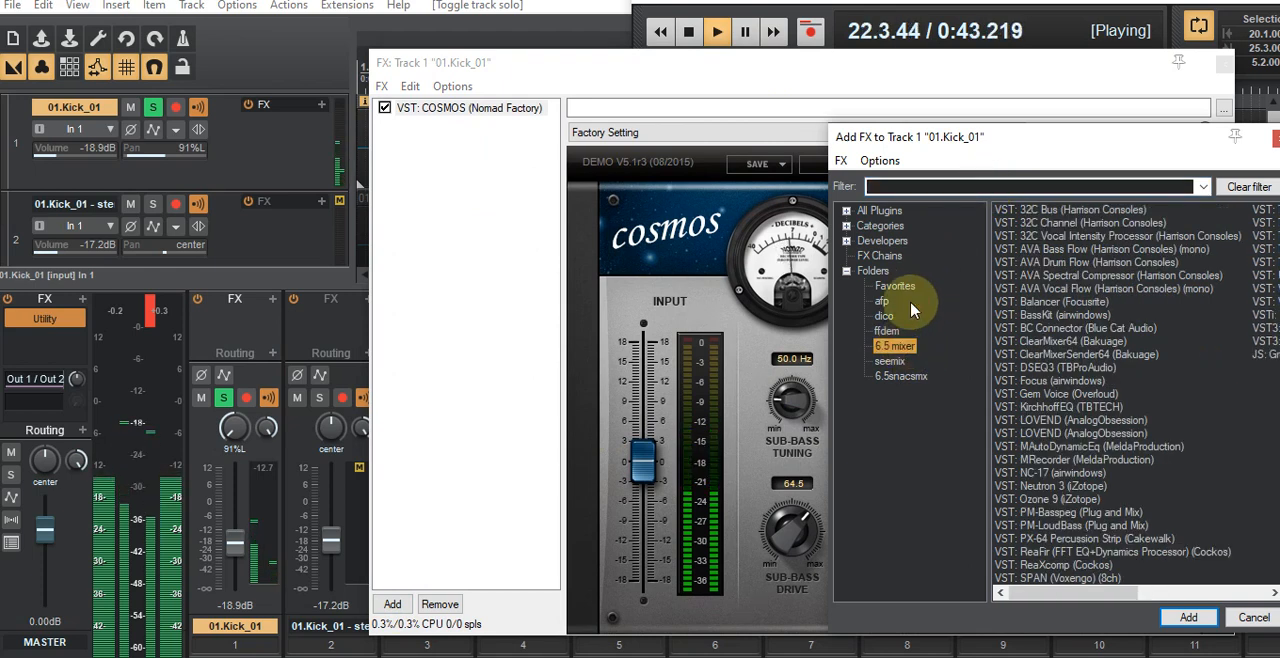
click(913, 190)
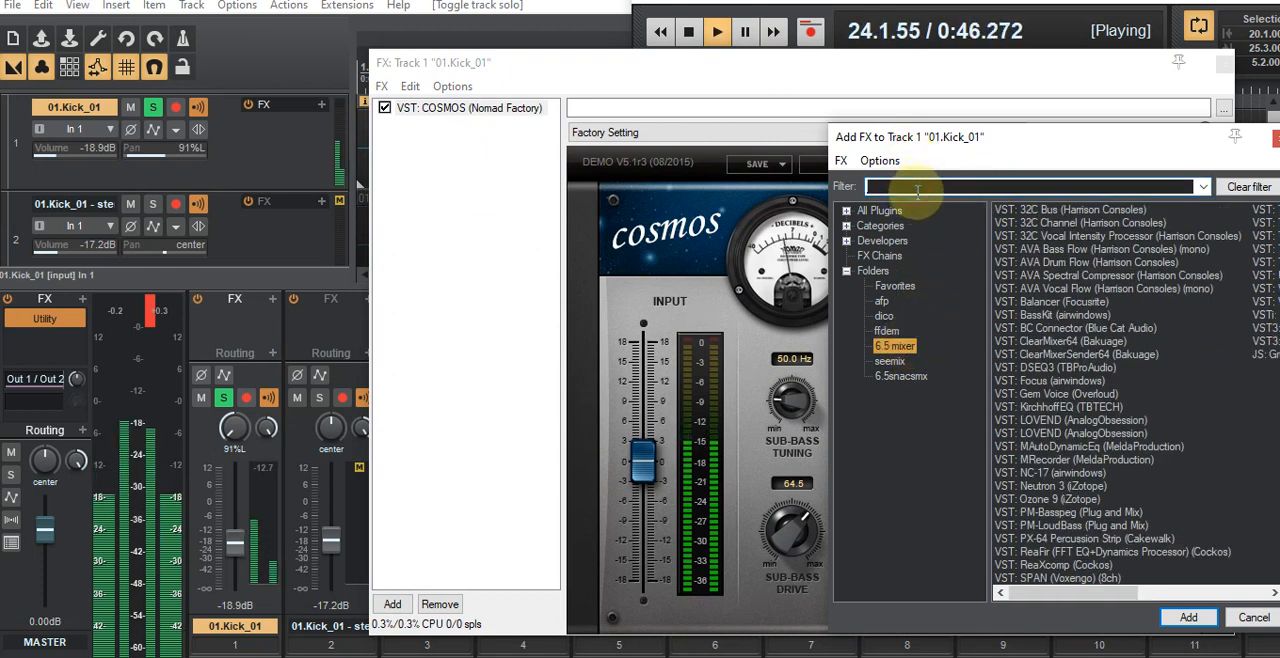
text(kir)
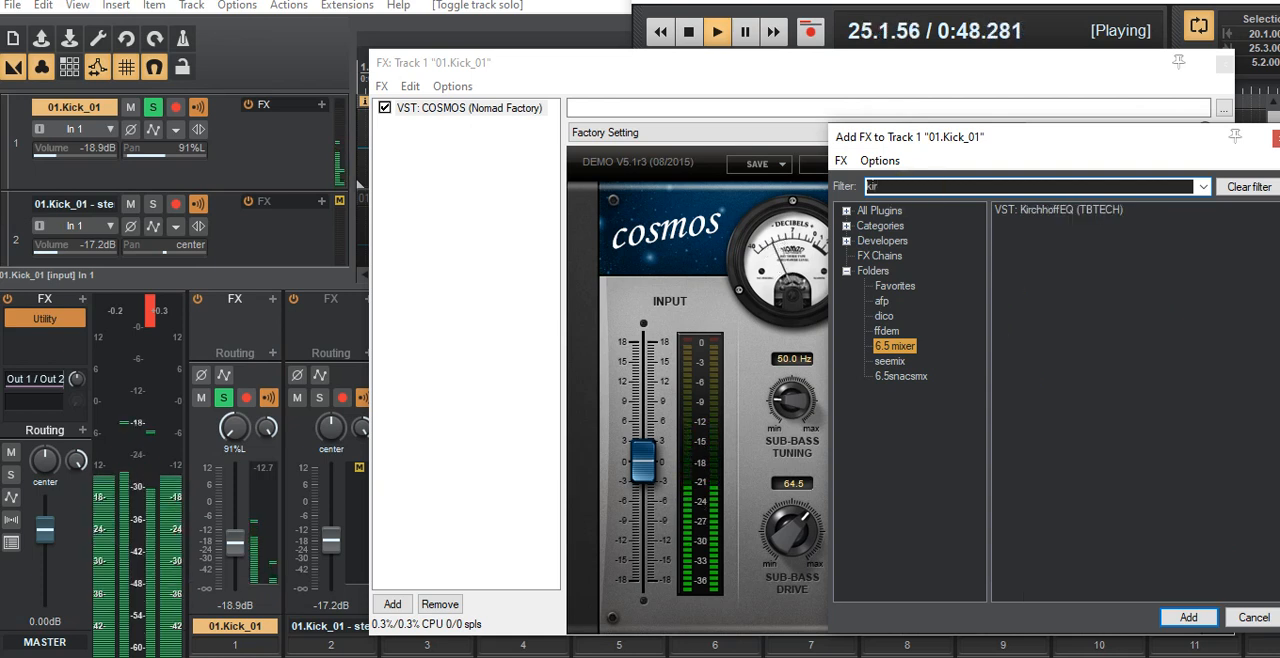
double_click(1088, 213)
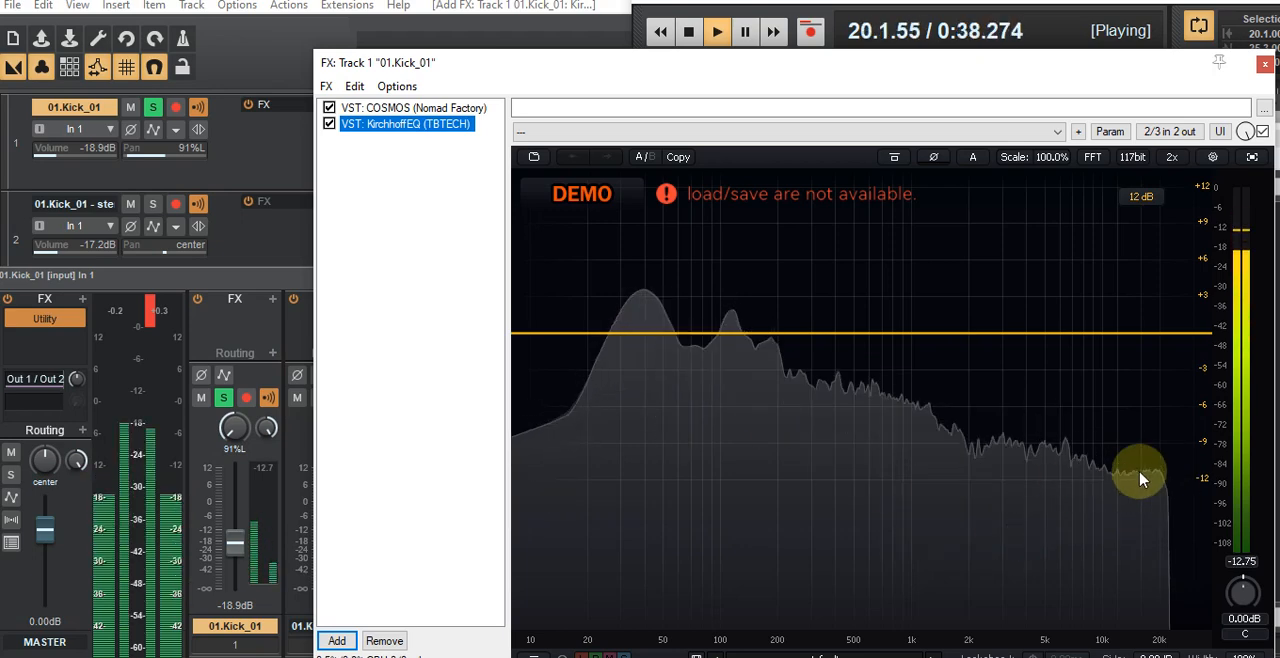
Step: Create a low-pass band in KirchhoffEQ with its cutoff at about 2.2 kHz
click(1151, 335)
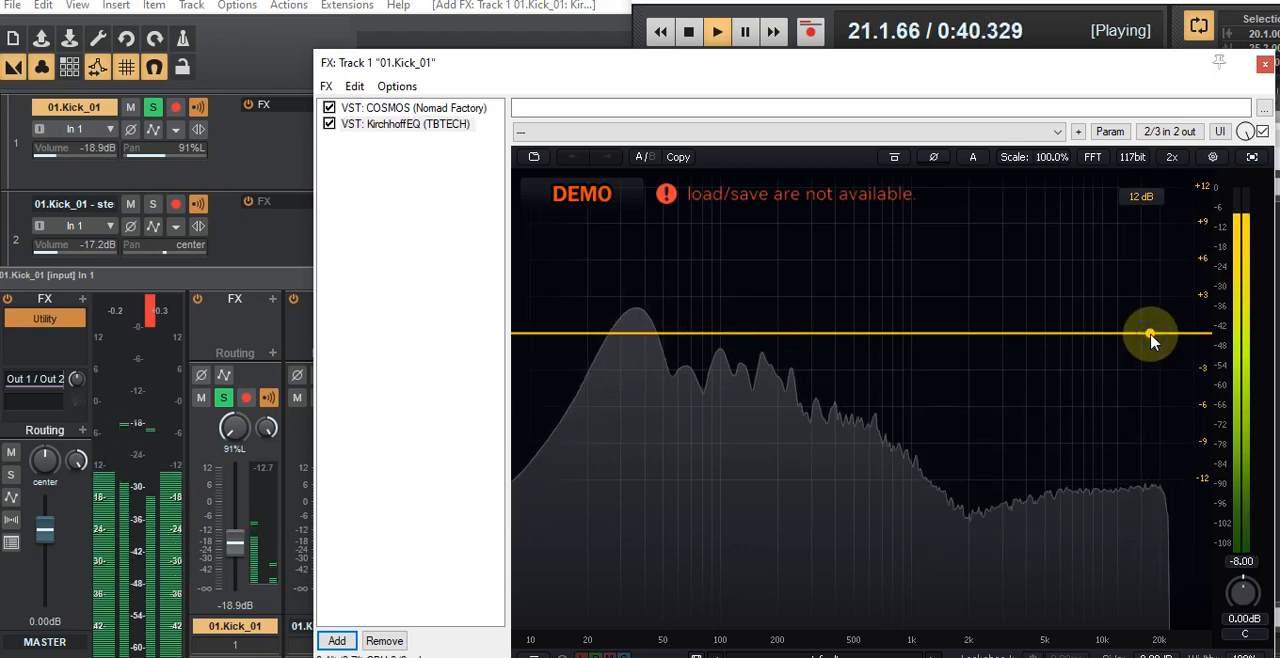
drag(1150, 335, 1136, 335)
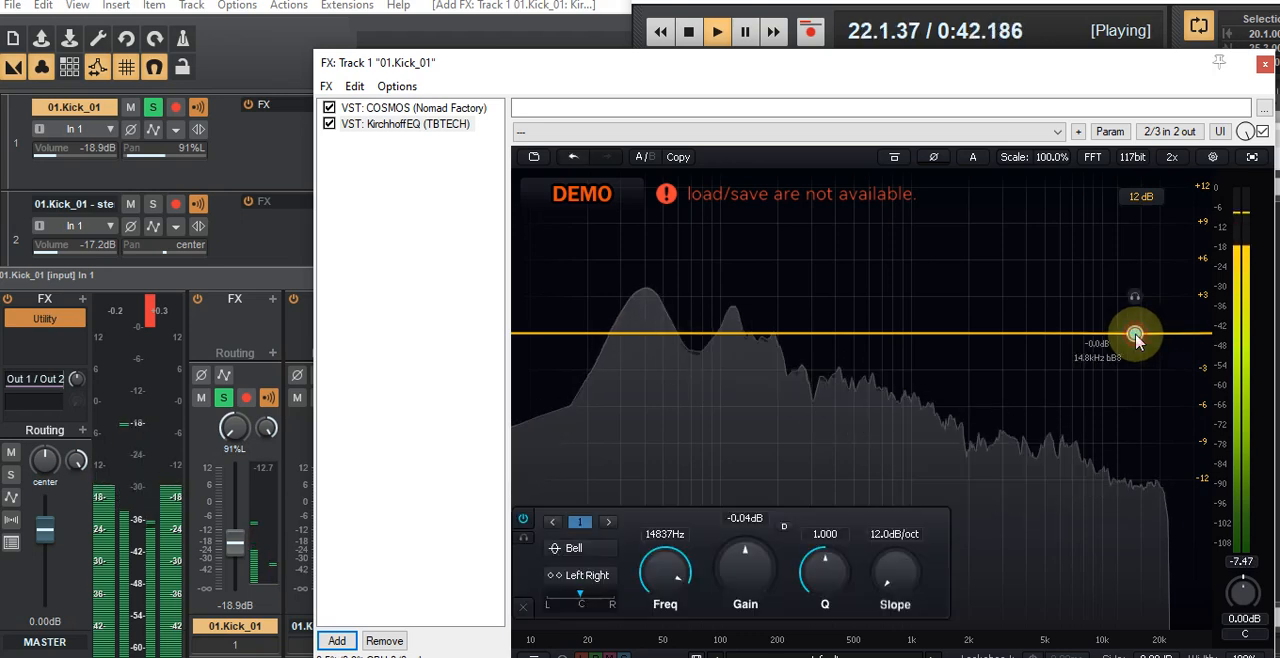
right_click(1135, 336)
mouse_move(1163, 362)
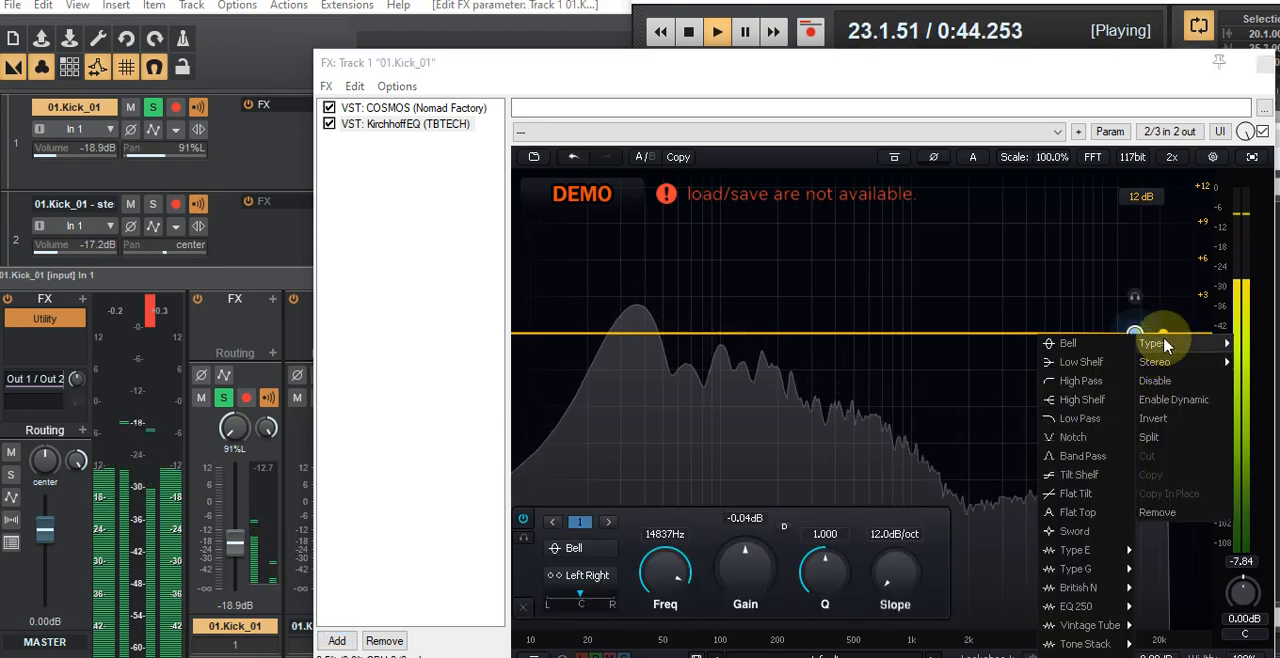
click(1080, 418)
drag(1134, 336, 978, 341)
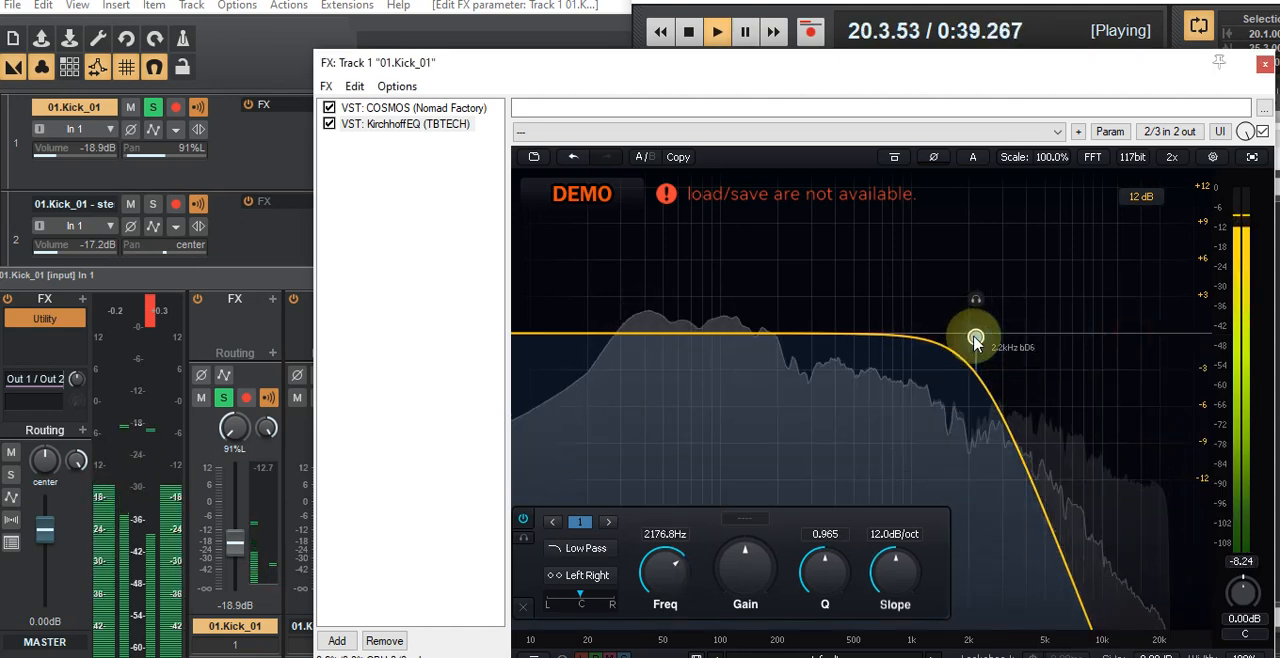
Step: Create a high-pass band in KirchhoffEQ with its cutoff at about 11.7 Hz
click(544, 338)
right_click(543, 336)
mouse_move(574, 344)
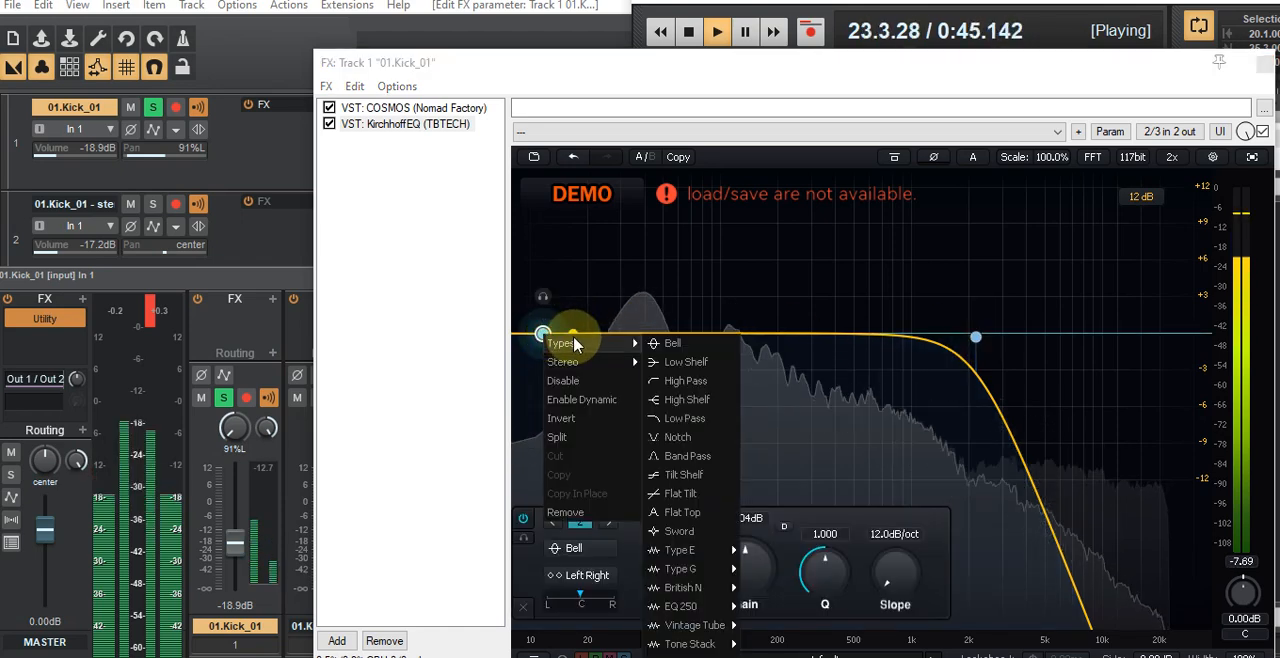
click(686, 381)
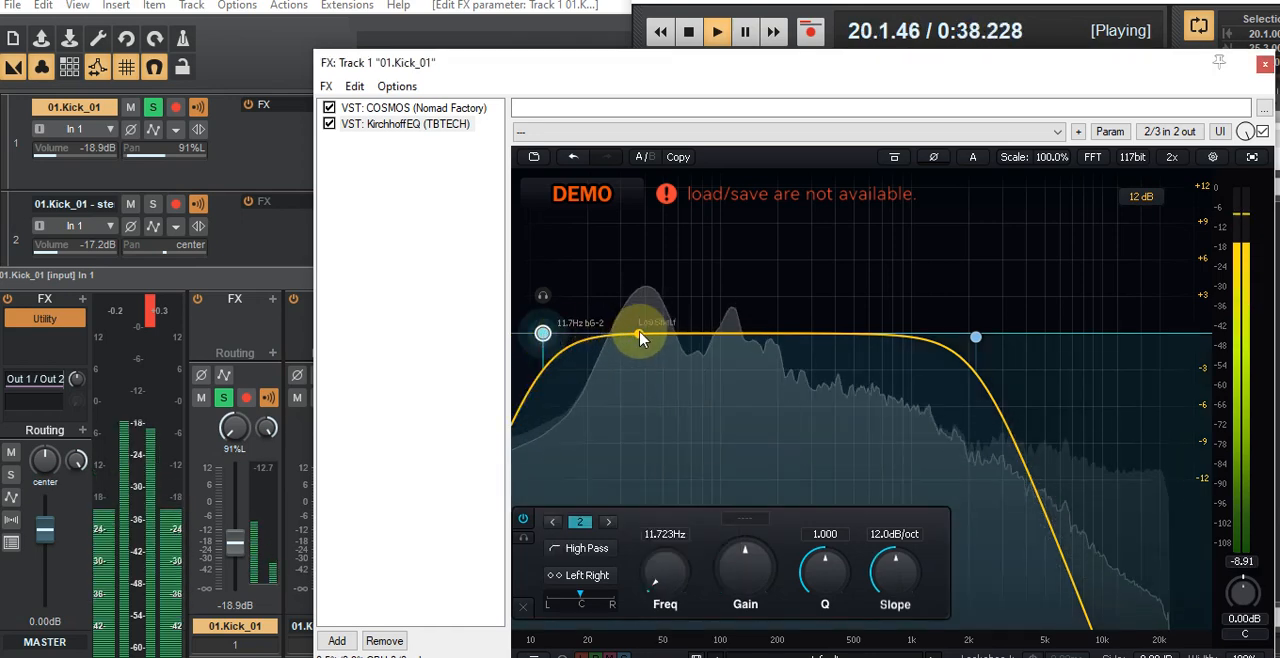
Step: Add a bell boost of about 2.5 dB at 362 Hz with Q 3.7, and a bell cut of about 4.4 dB at 34 Hz with Q 2.3
click(639, 334)
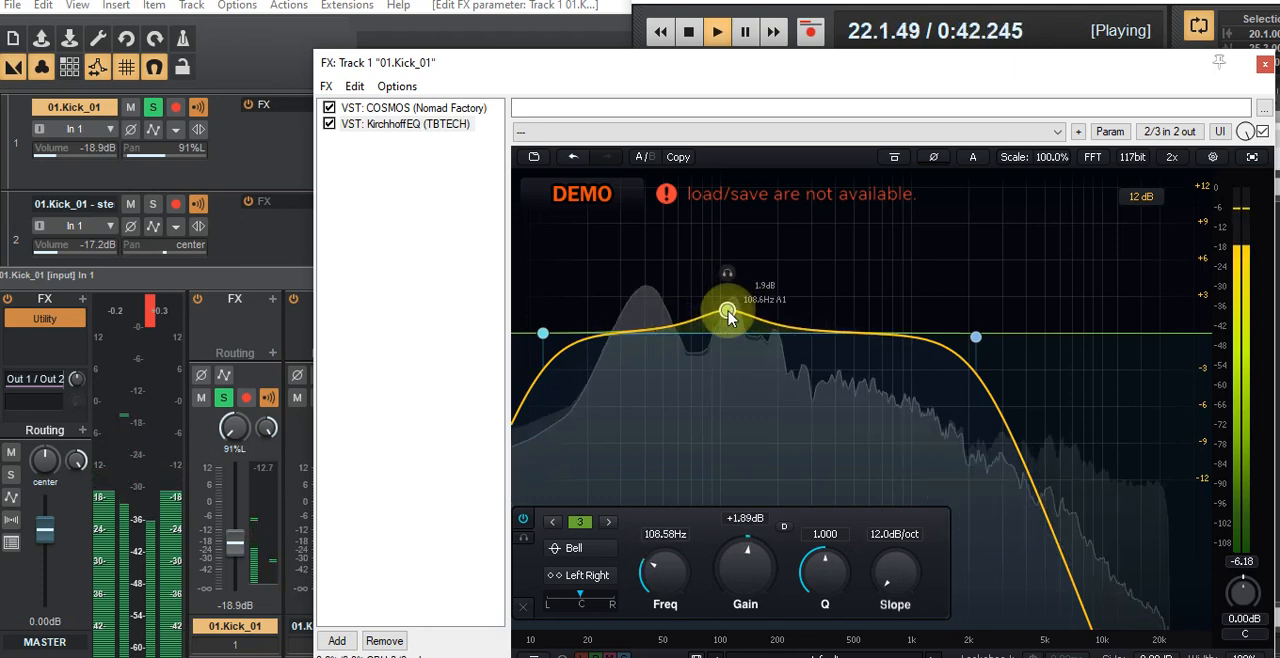
drag(778, 300, 828, 310)
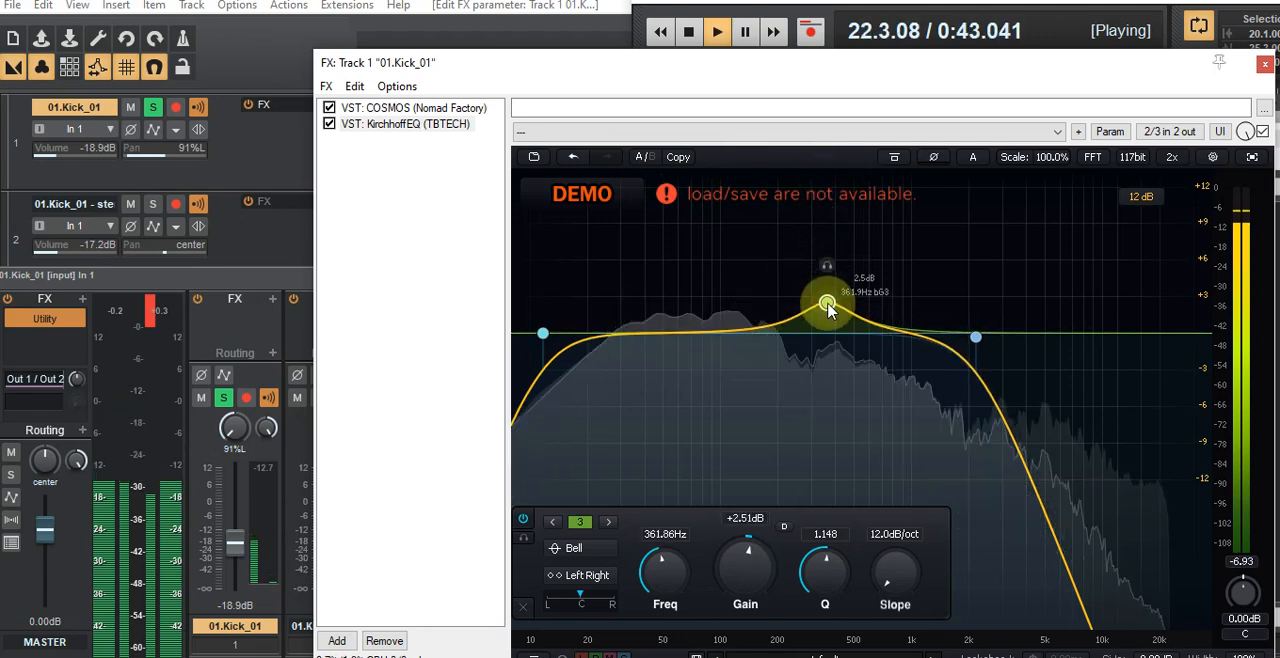
scroll(828, 309, up, 5)
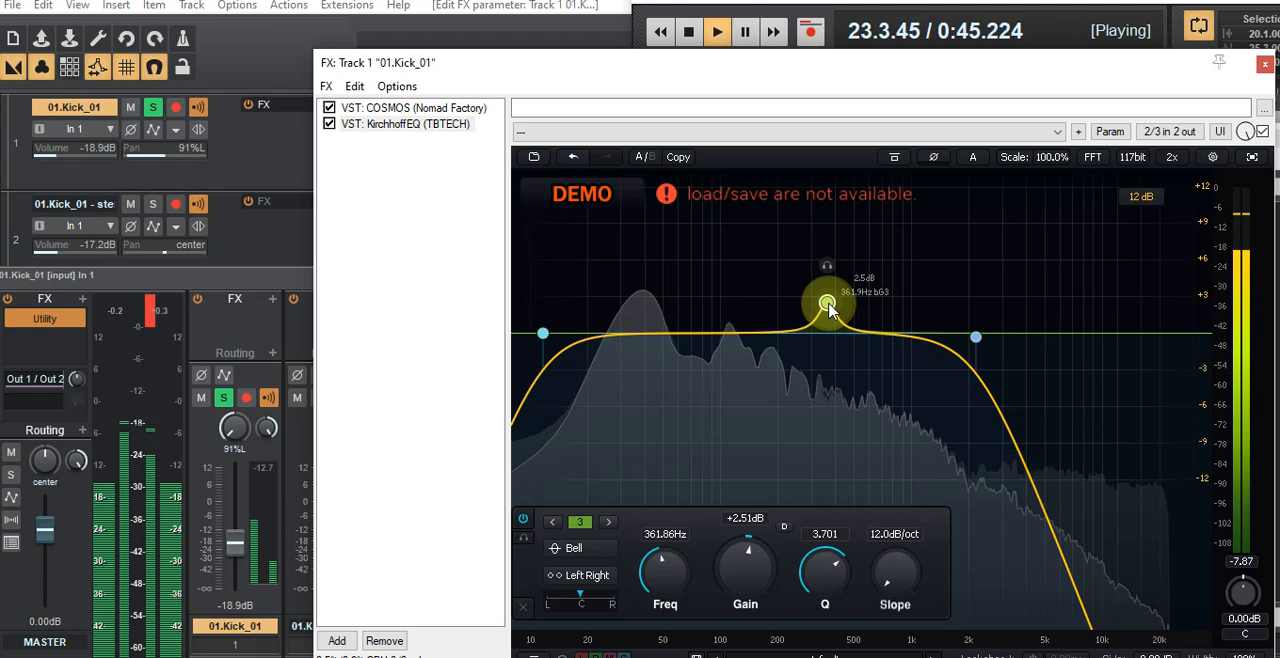
click(634, 335)
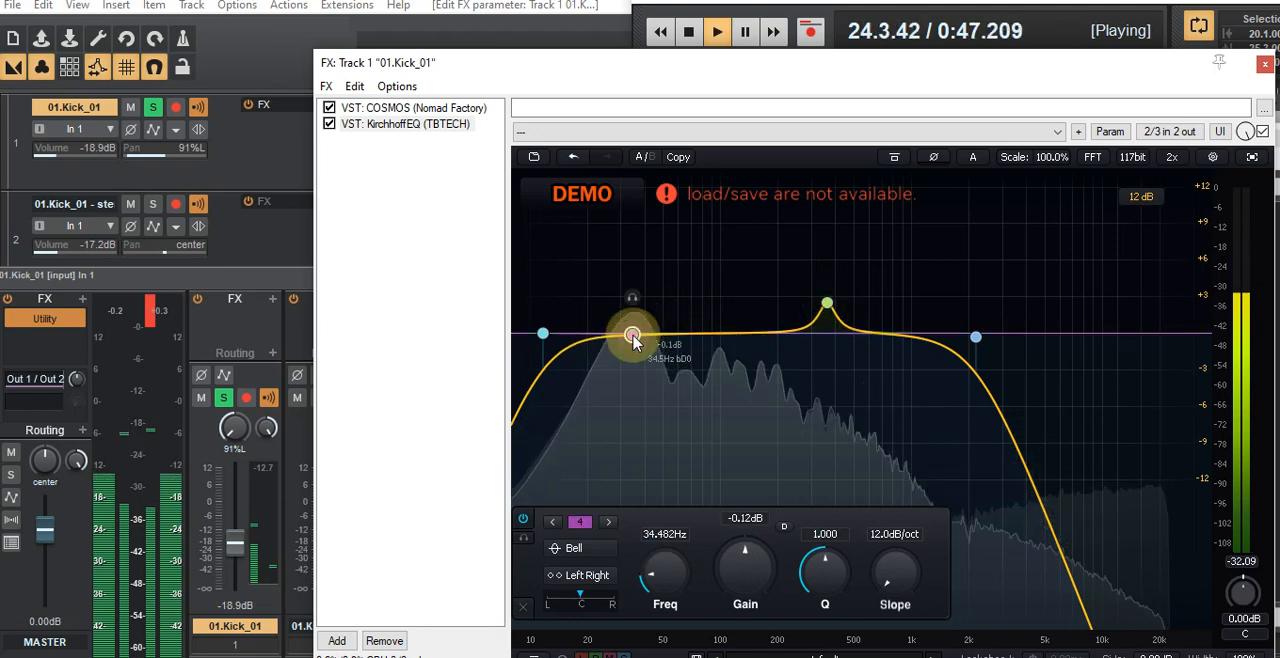
scroll(634, 337, down, 1)
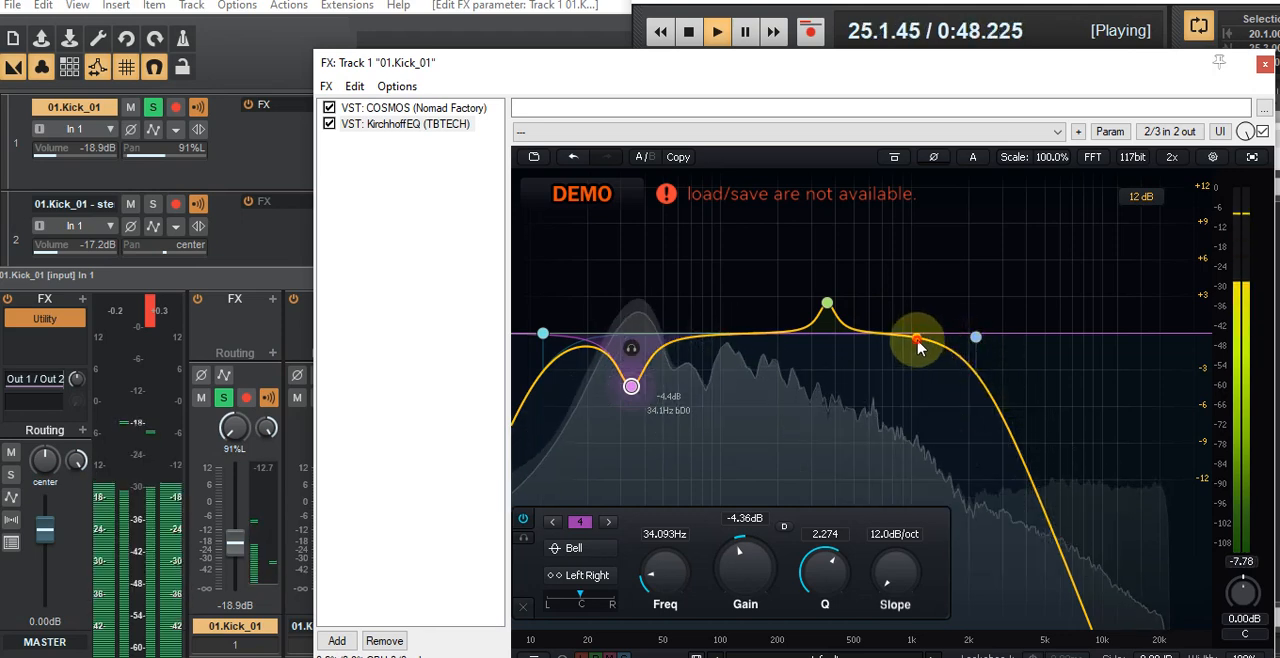
Step: Add a bell band in KirchhoffEQ boosting about 5.75 dB at about 1.19 kHz with Q 2.34
double_click(918, 342)
drag(918, 342, 928, 300)
drag(940, 258, 948, 215)
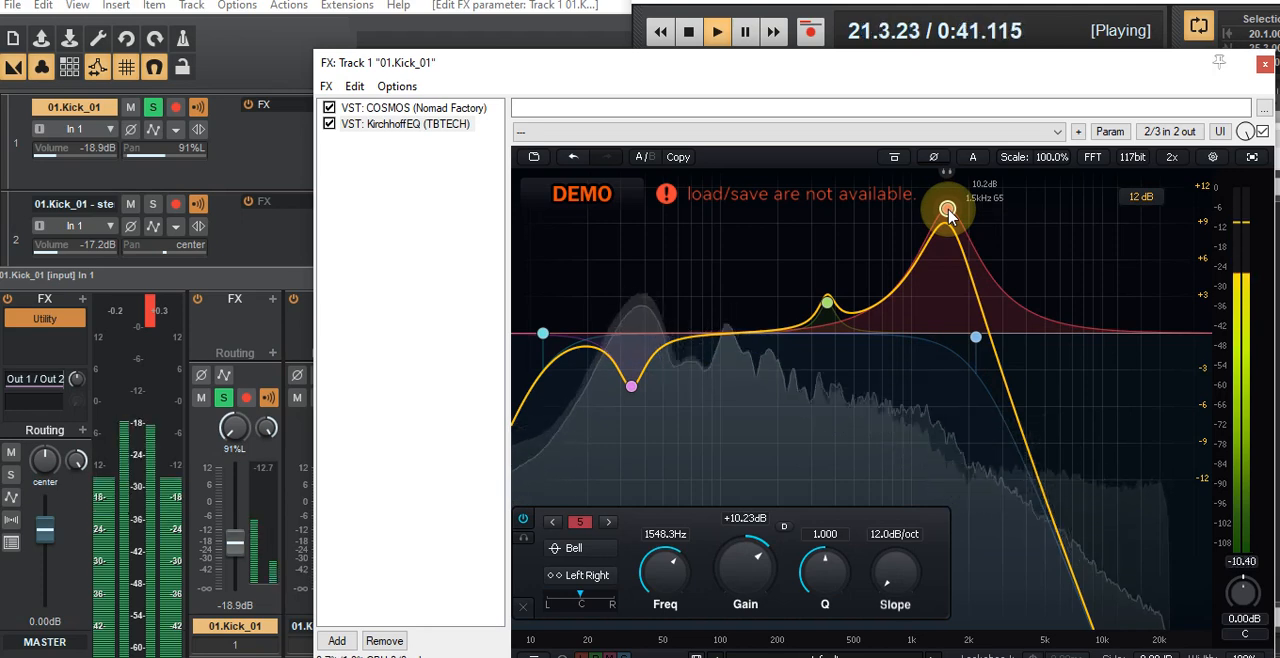
drag(948, 214, 938, 266)
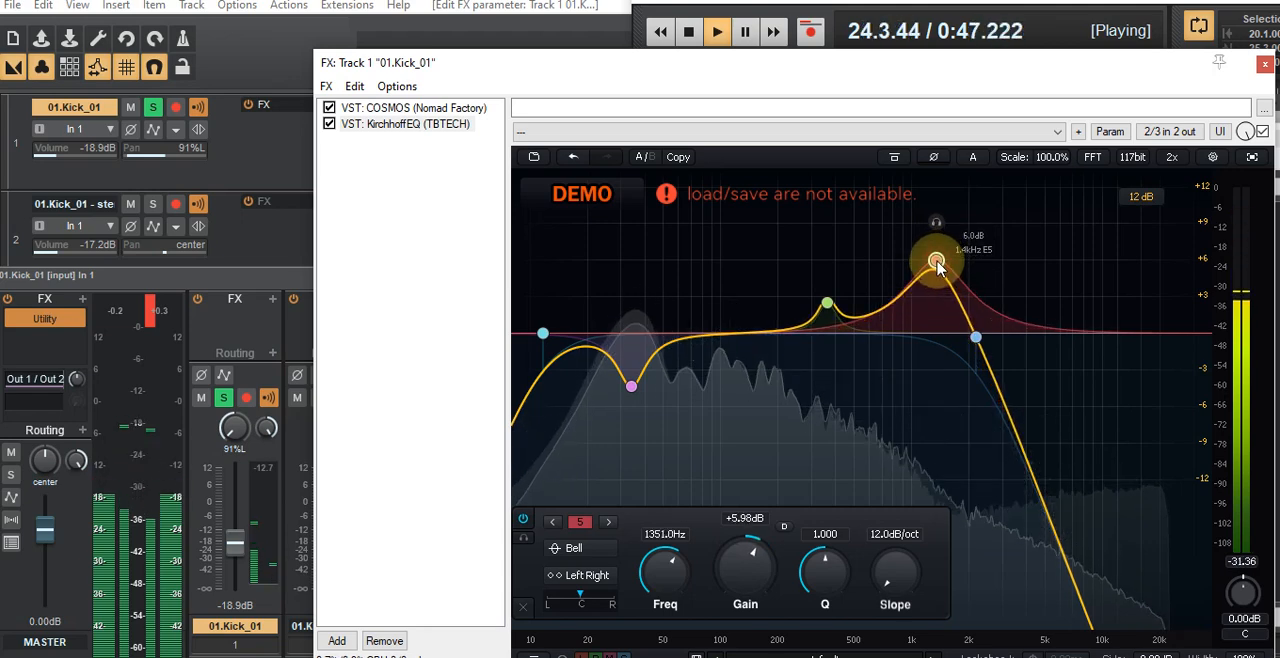
scroll(938, 266, up, 4)
scroll(938, 266, up, 4)
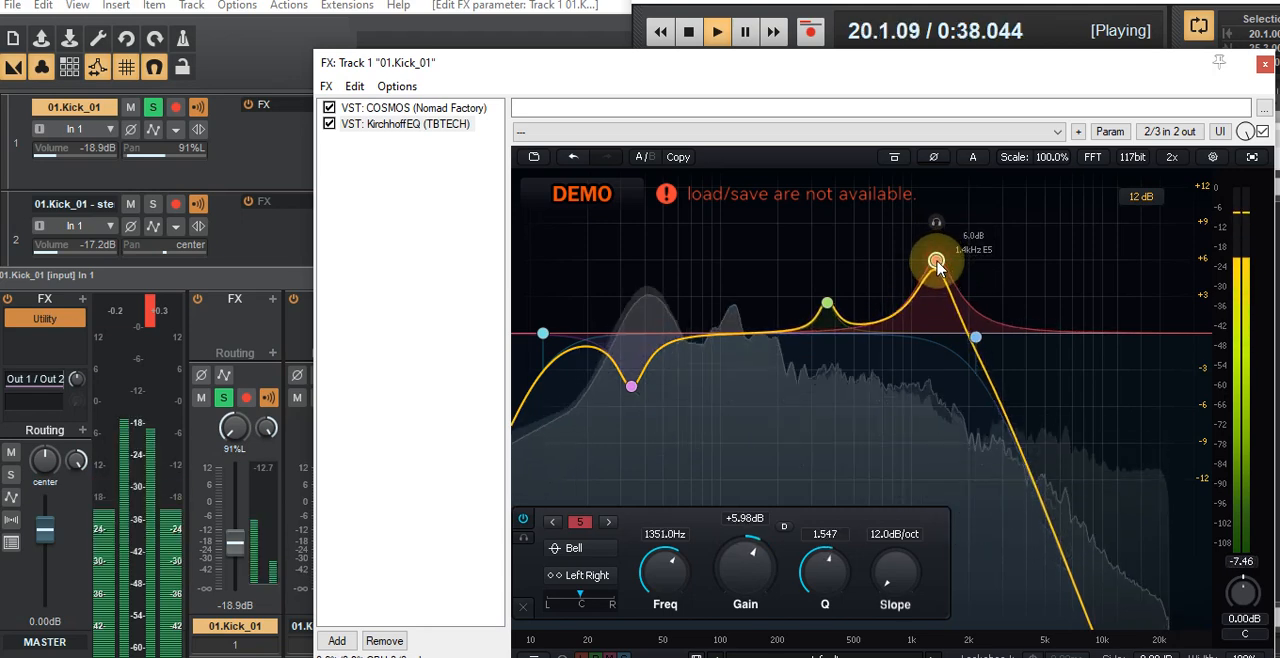
scroll(938, 266, up, 3)
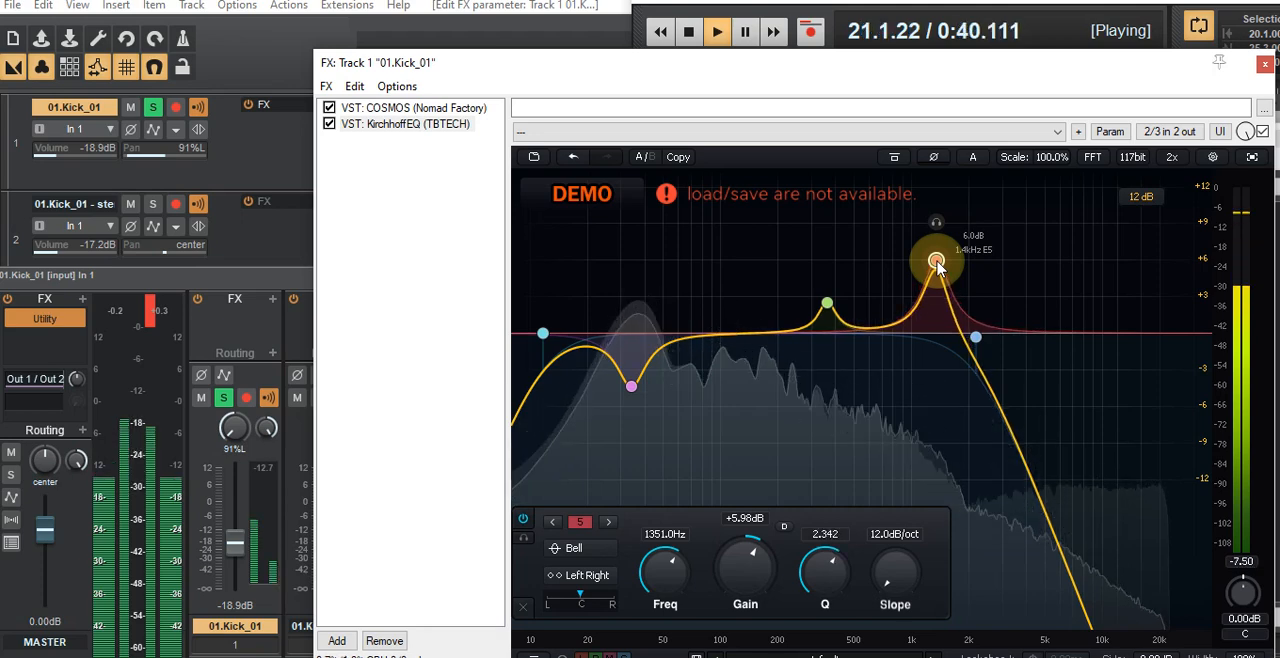
mouse_move(938, 266)
mouse_down()
mouse_move(949, 251)
mouse_move(930, 248)
mouse_move(928, 276)
mouse_move(925, 263)
mouse_up()
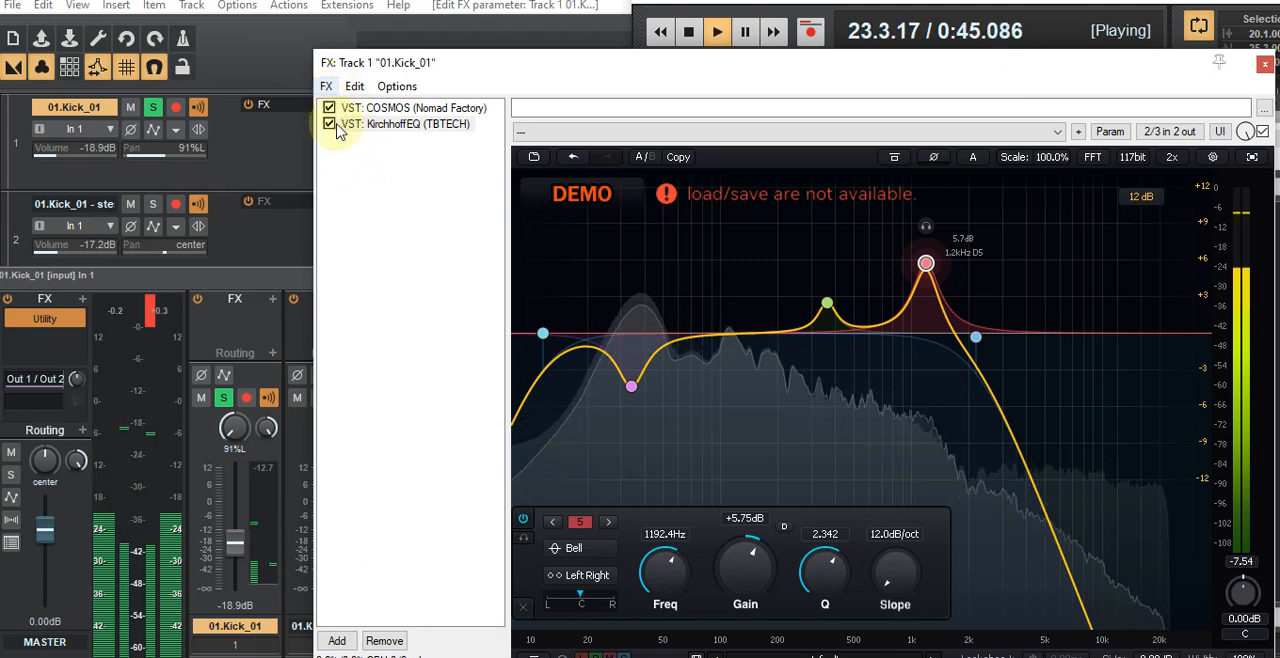
Step: Add DrumTools (Nomad Factory) from the ffdem plugin folder after KirchhoffEQ in track 1's effects chain
click(337, 641)
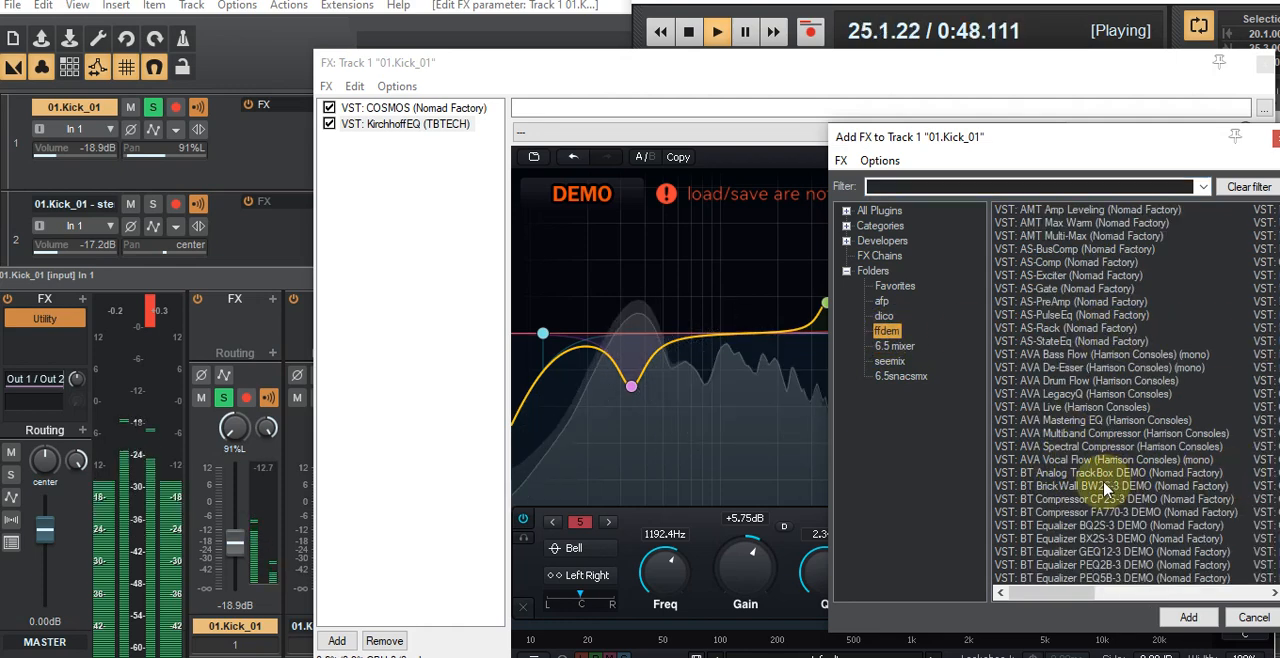
scroll(1105, 488, right, 5)
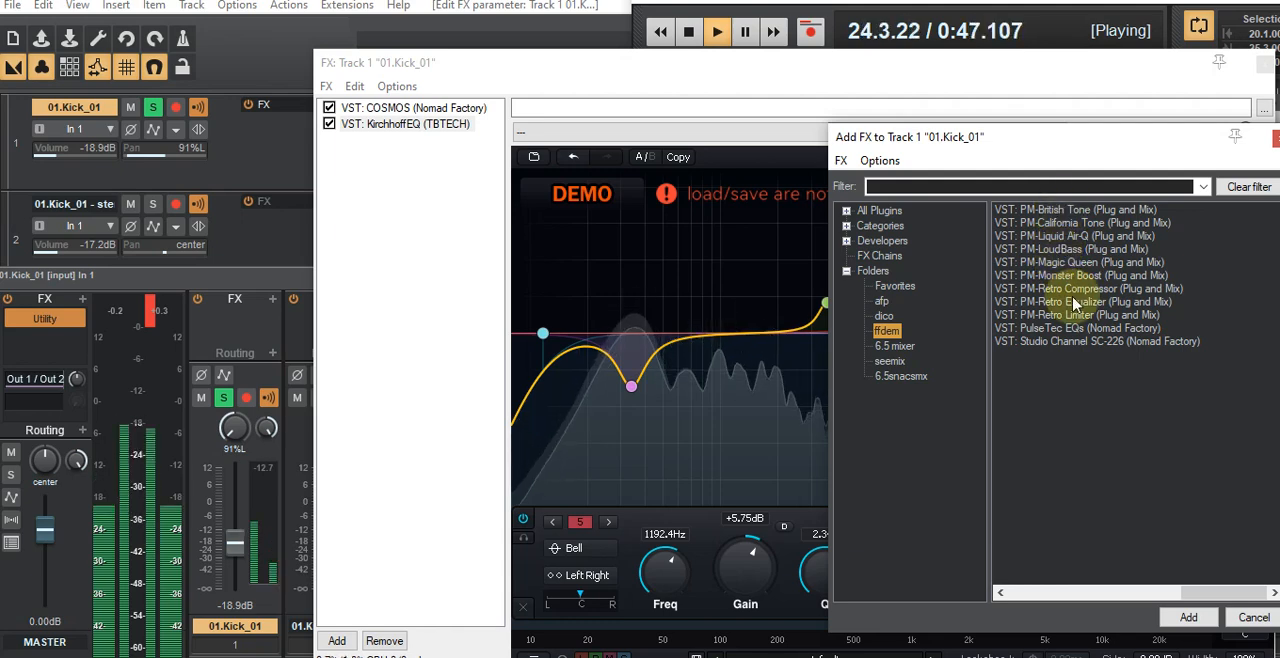
scroll(1075, 303, up, 2)
scroll(1075, 303, up, 1)
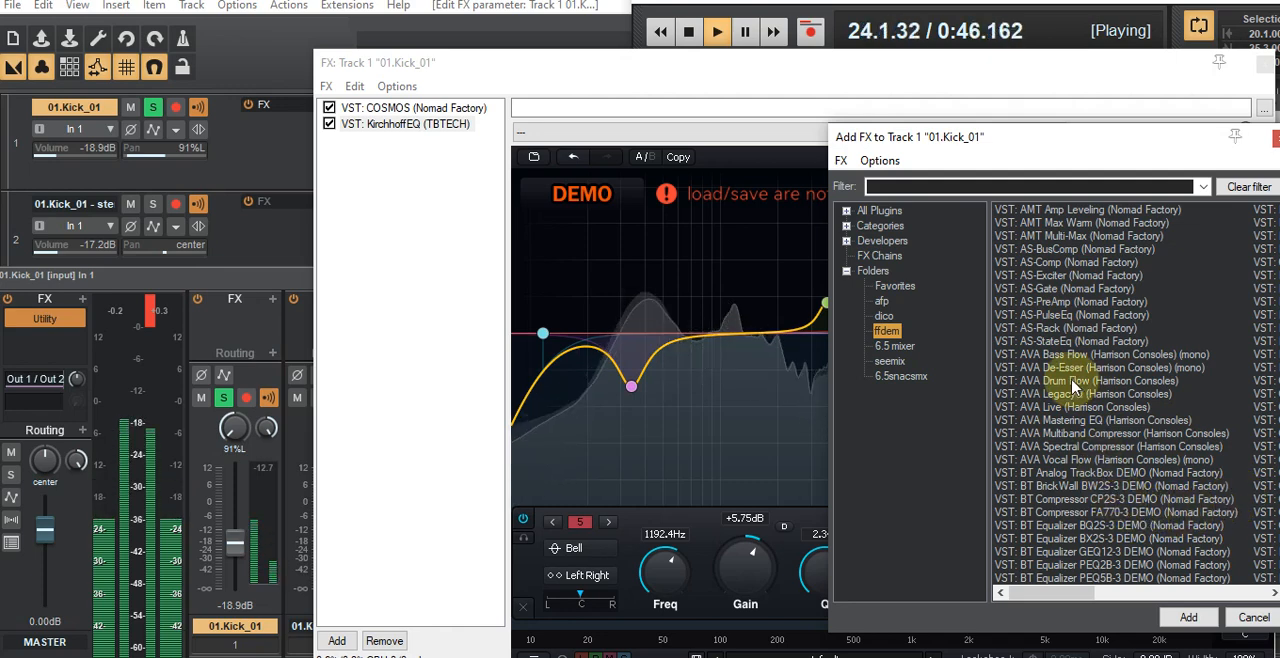
scroll(1073, 388, down, 3)
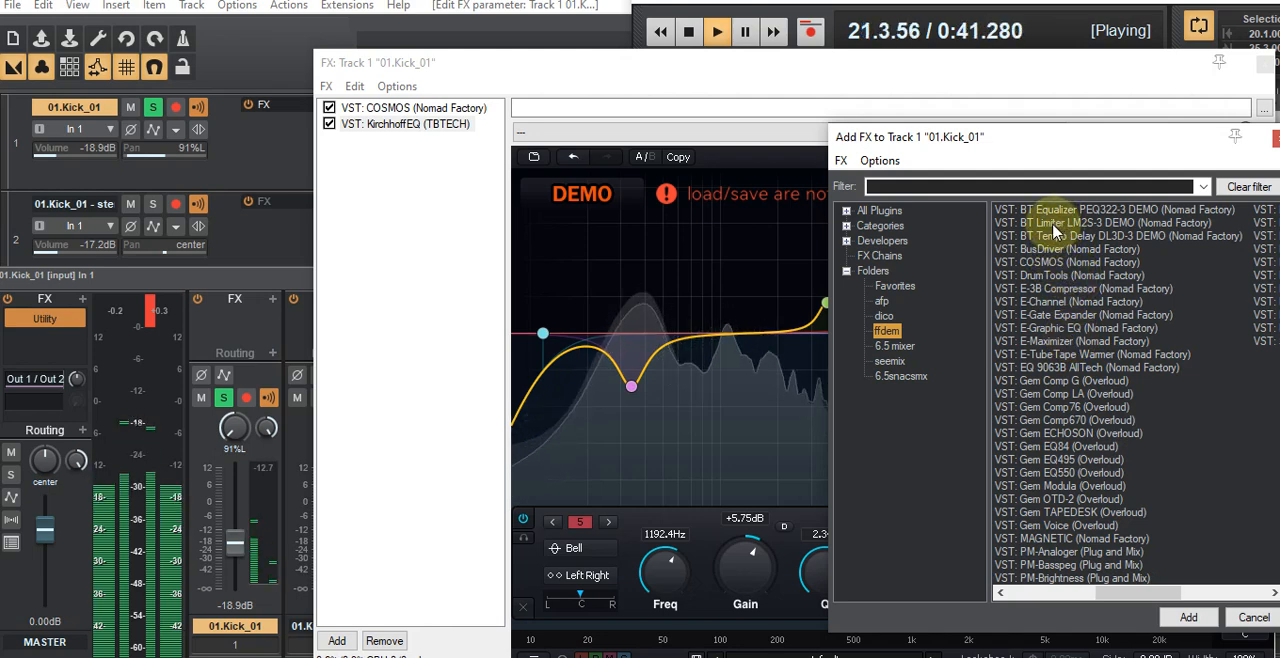
double_click(1050, 275)
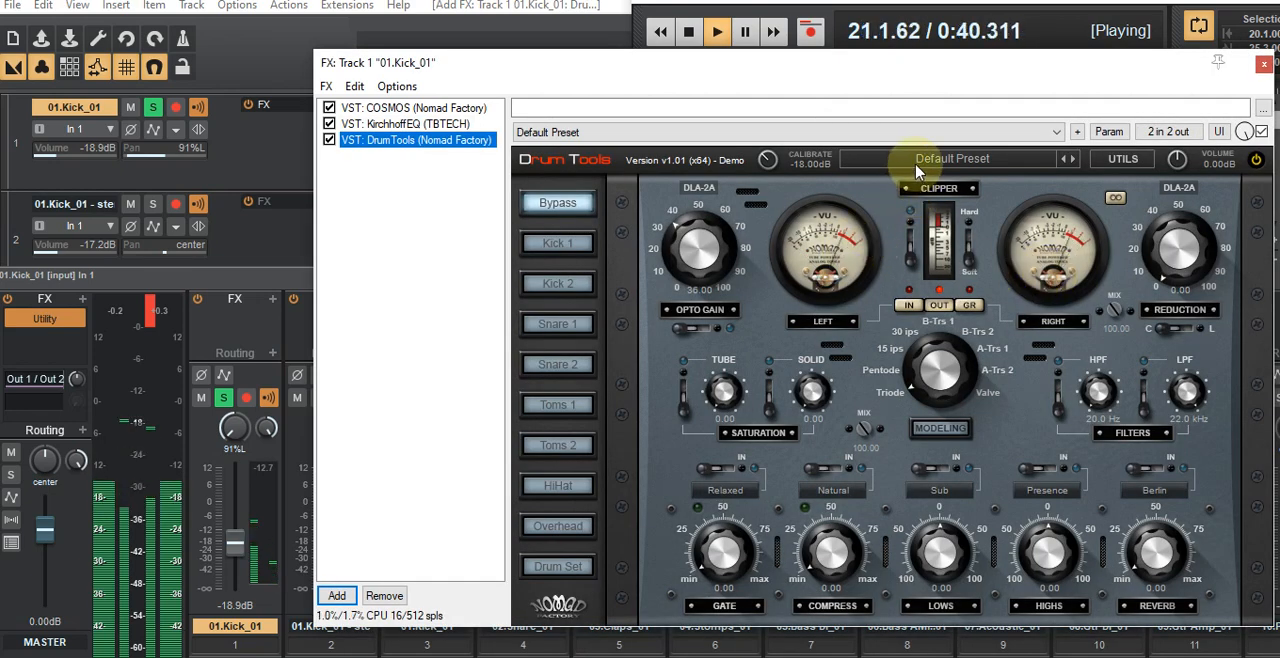
Step: Audition the DrumTools room presets Room 1 and Room 3 and the drum set preset Drum Mix 2
click(920, 160)
mouse_move(936, 360)
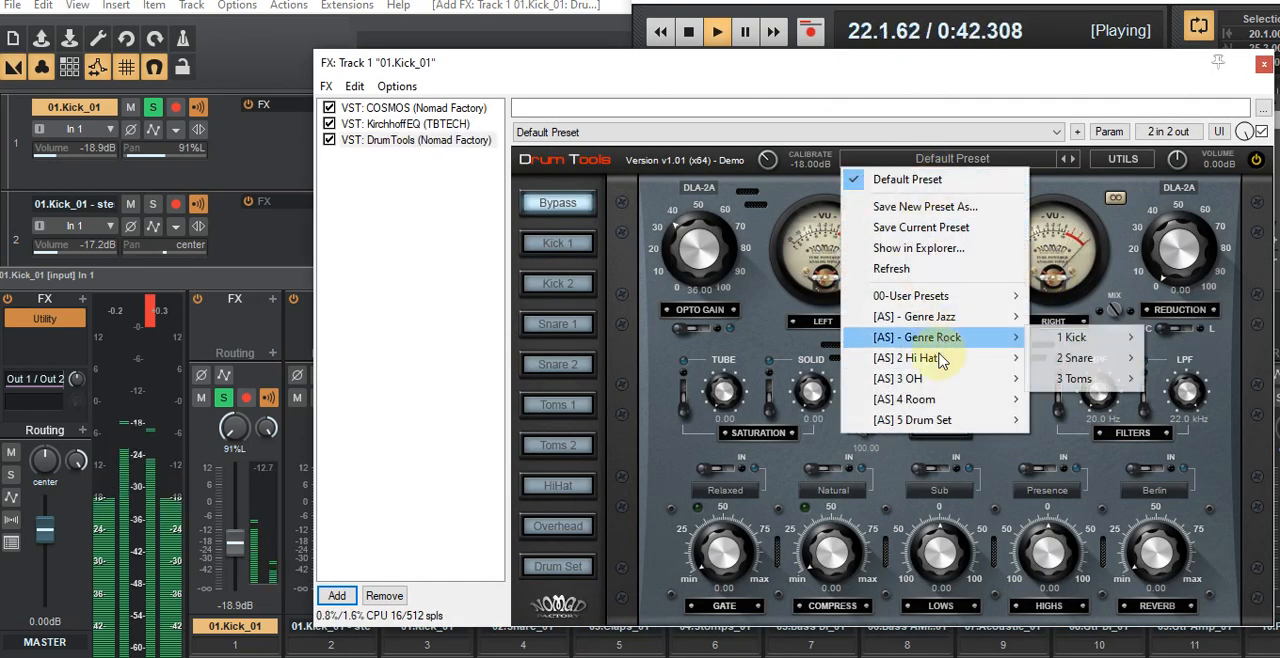
mouse_move(937, 408)
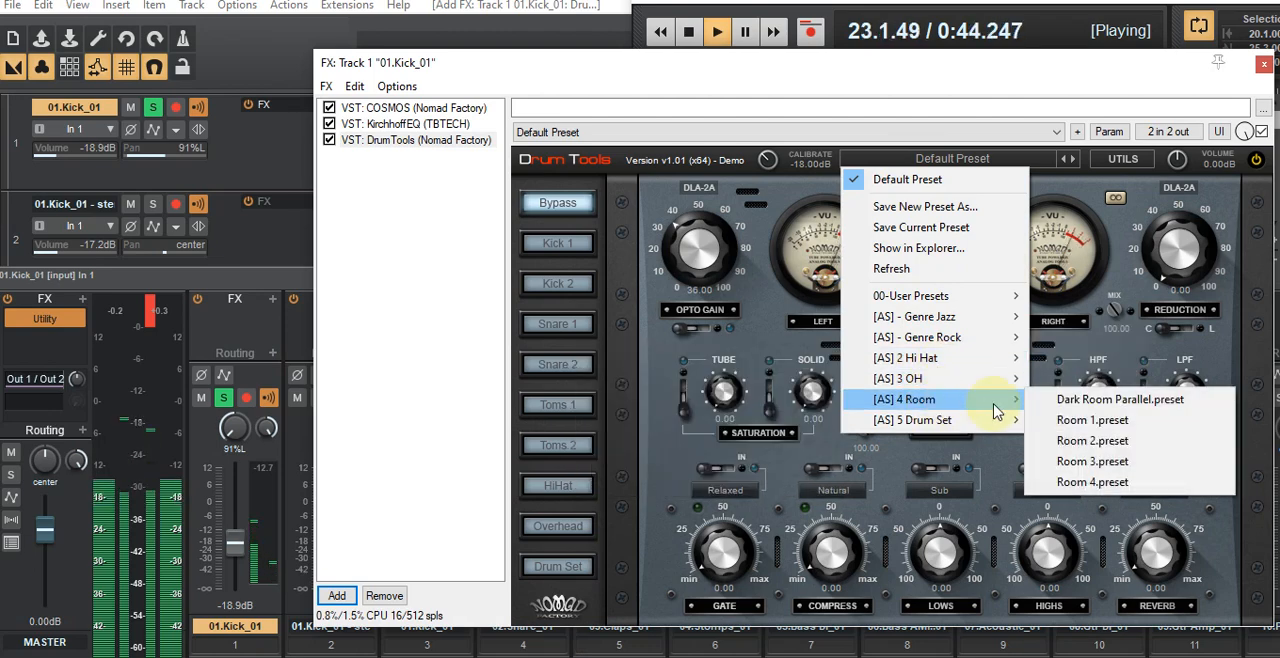
click(1070, 420)
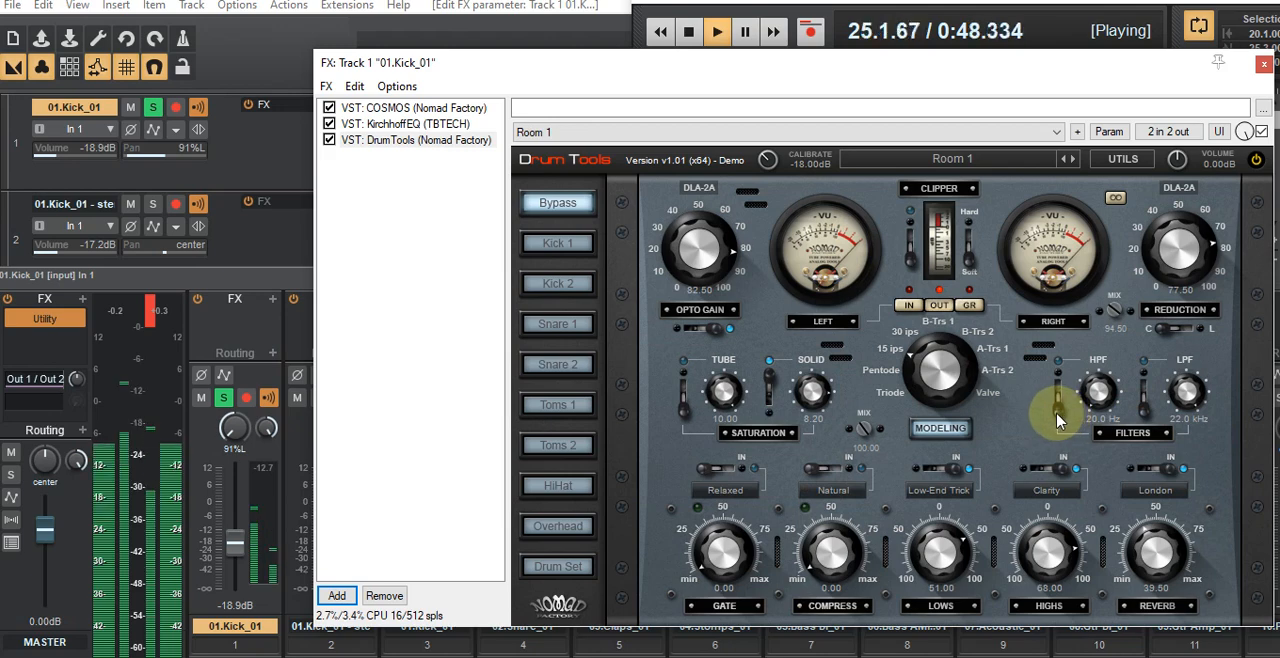
click(957, 166)
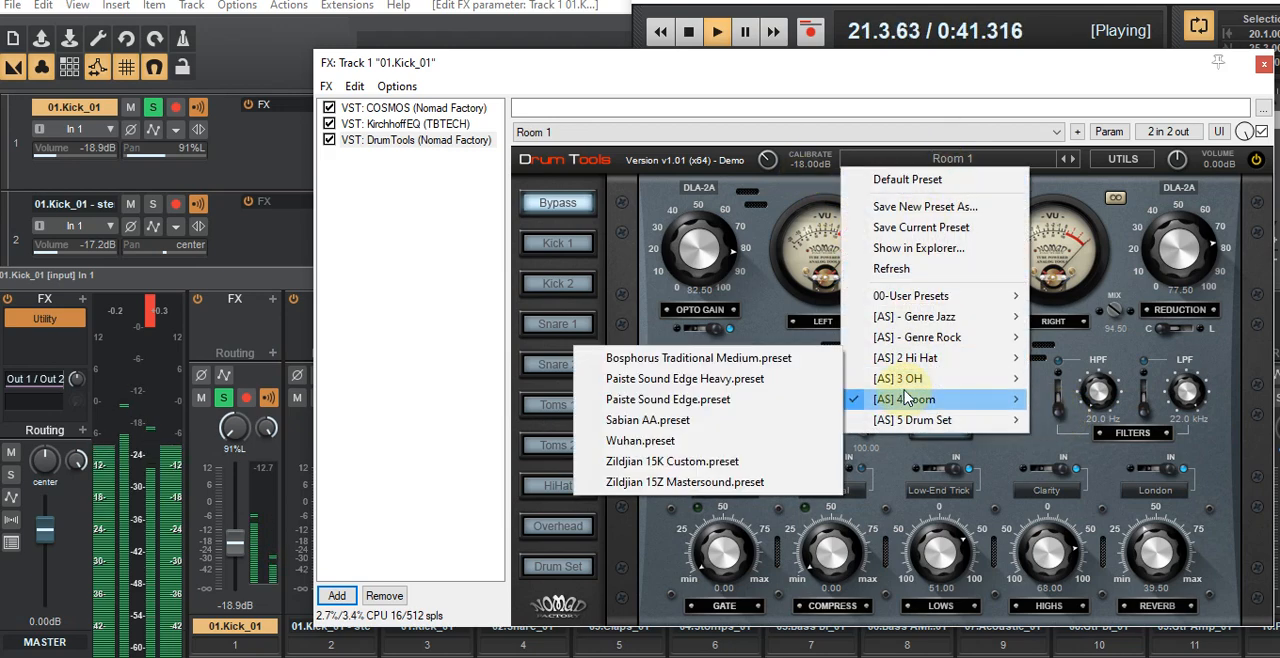
mouse_move(905, 399)
click(1092, 461)
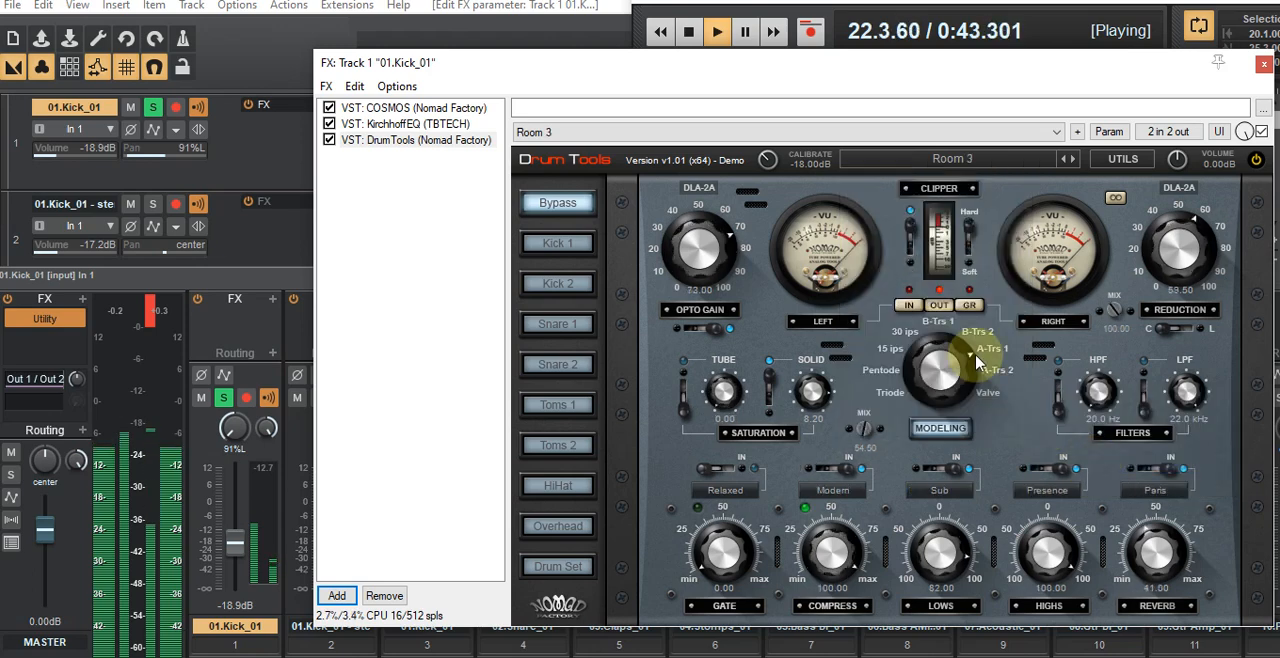
click(922, 166)
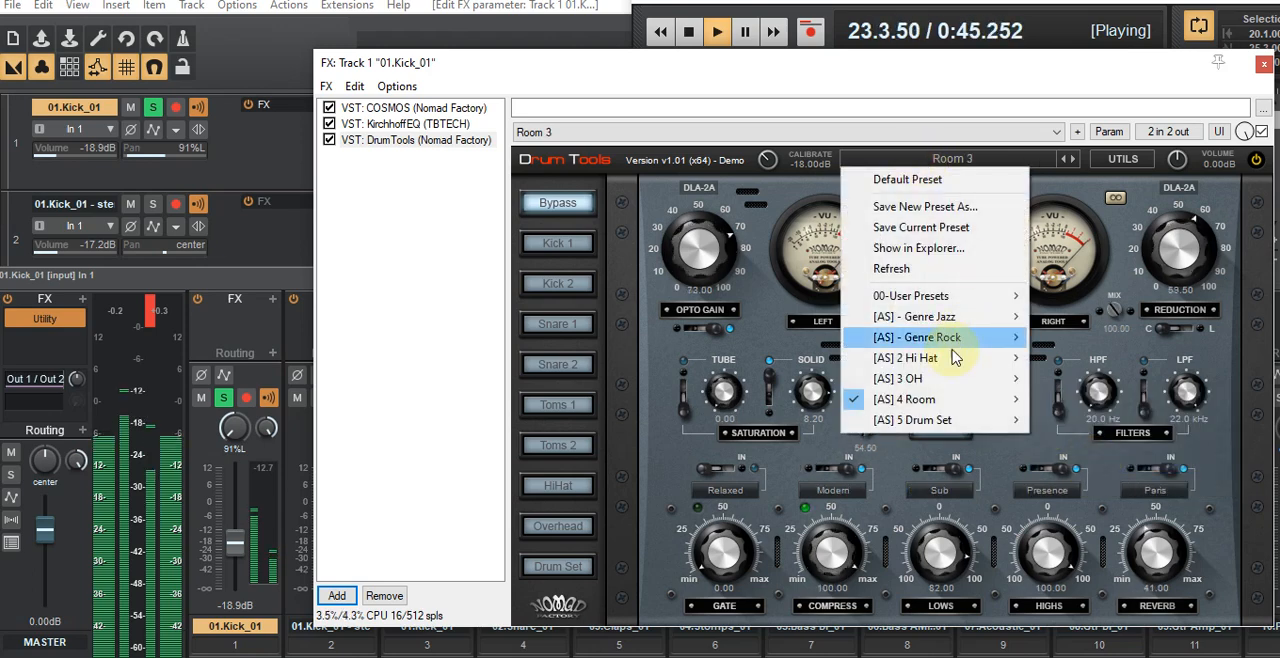
mouse_move(950, 425)
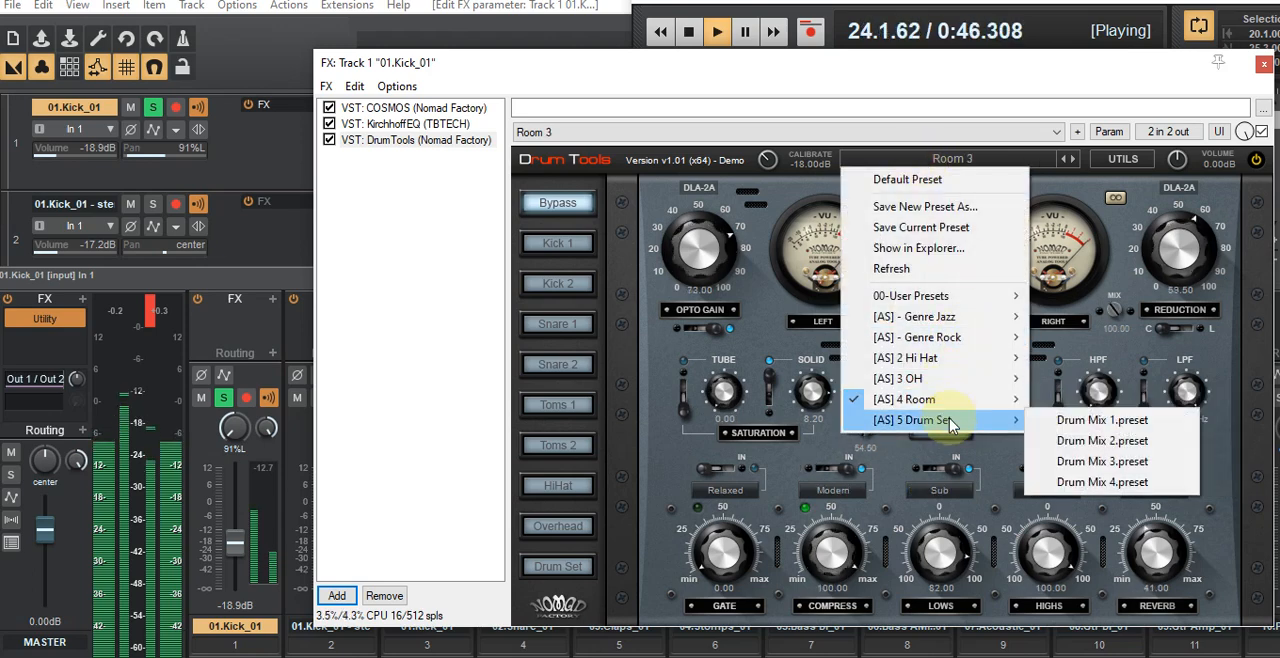
click(1160, 443)
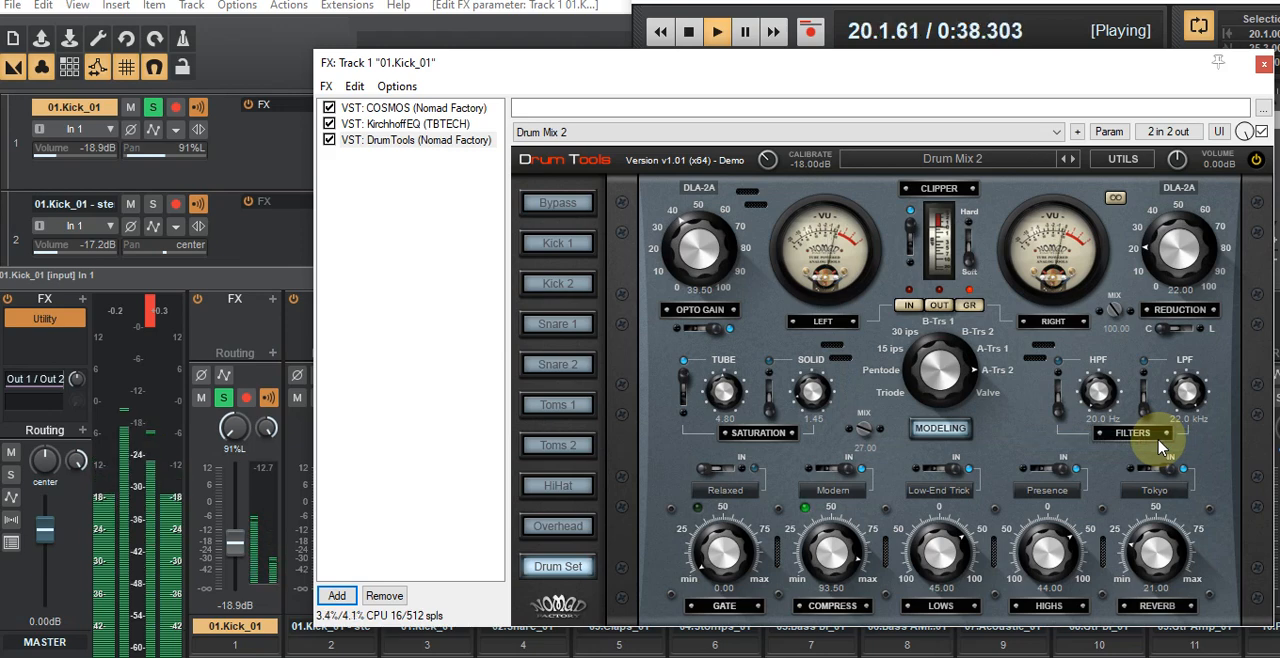
Step: Load the Gretsch Toms preset from the Genre Rock toms presets in DrumTools
click(953, 160)
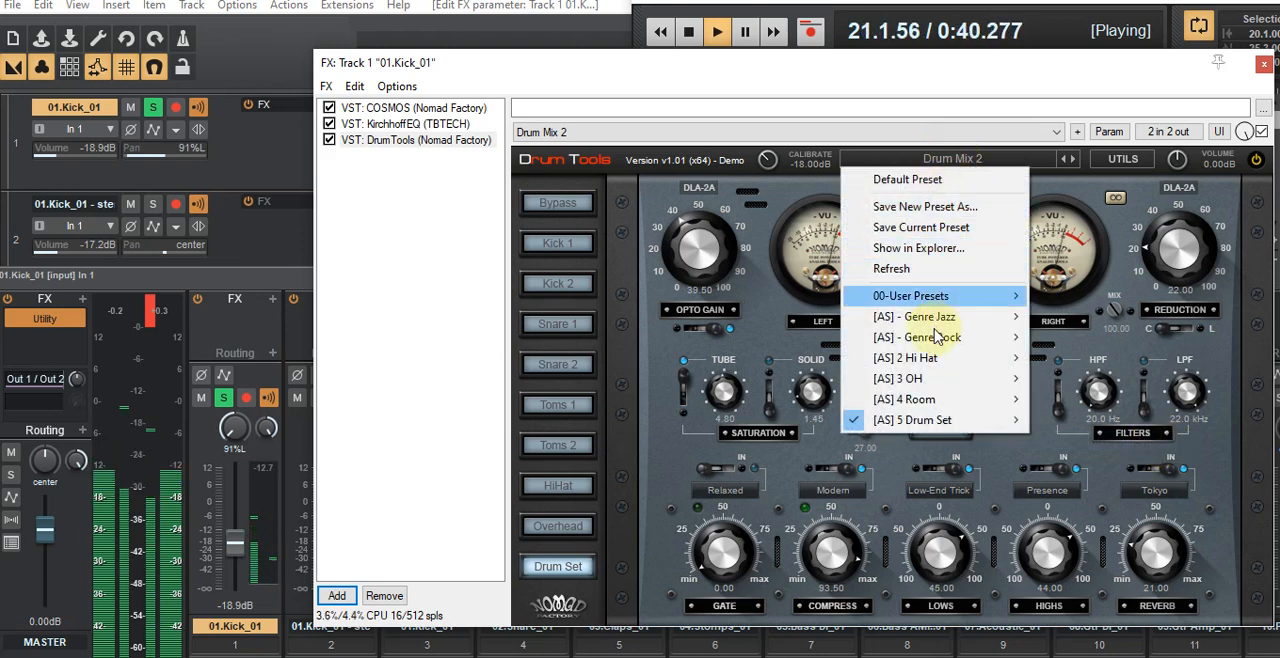
mouse_move(935, 337)
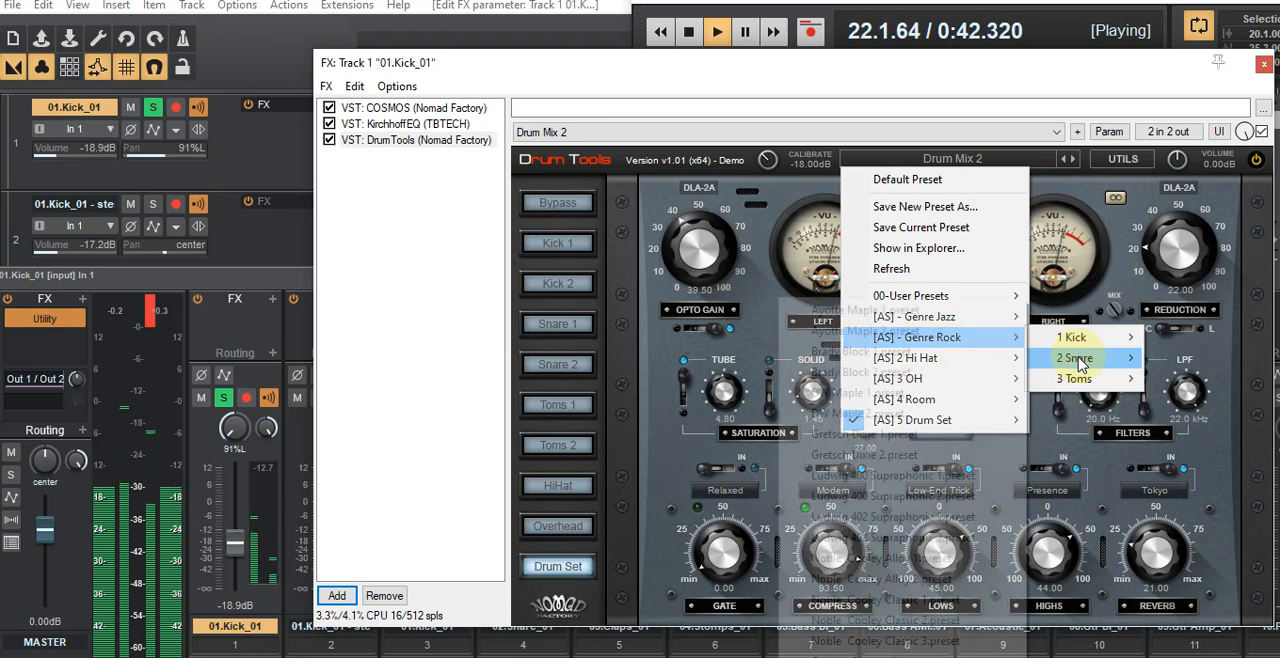
mouse_move(1080, 380)
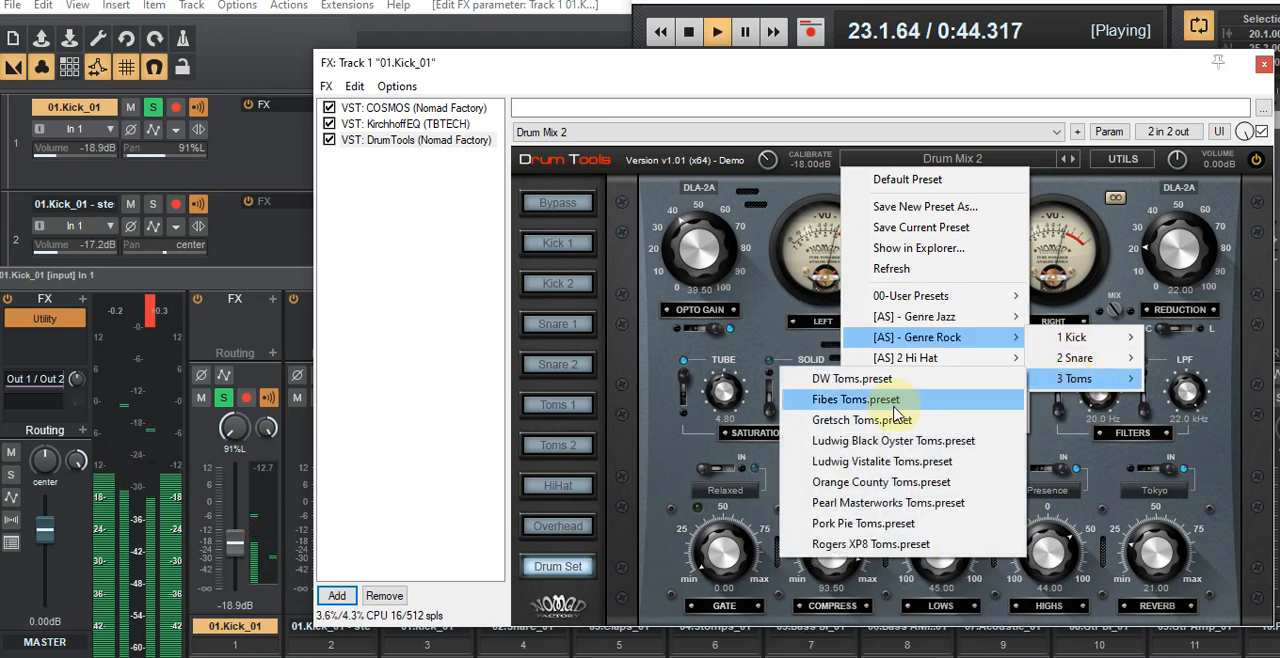
click(870, 420)
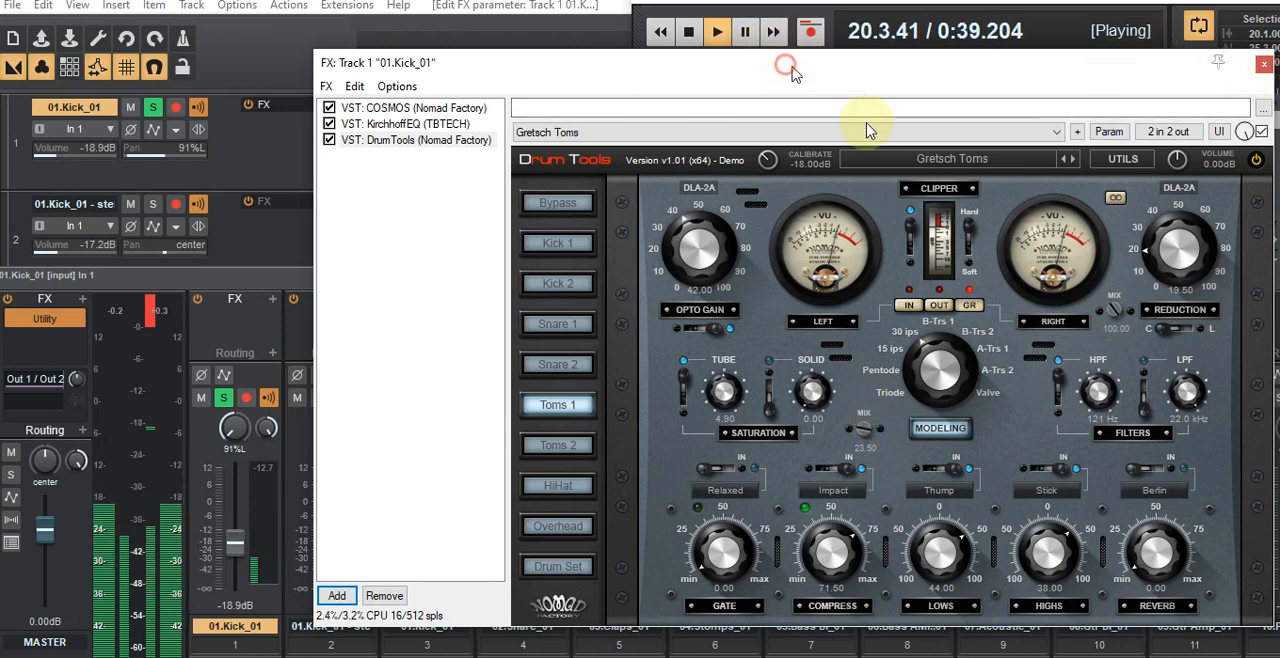
Step: Solo the center kick stem, compare it with the left kick's solo on and off, and unsolo the right kick
drag(790, 72, 1120, 234)
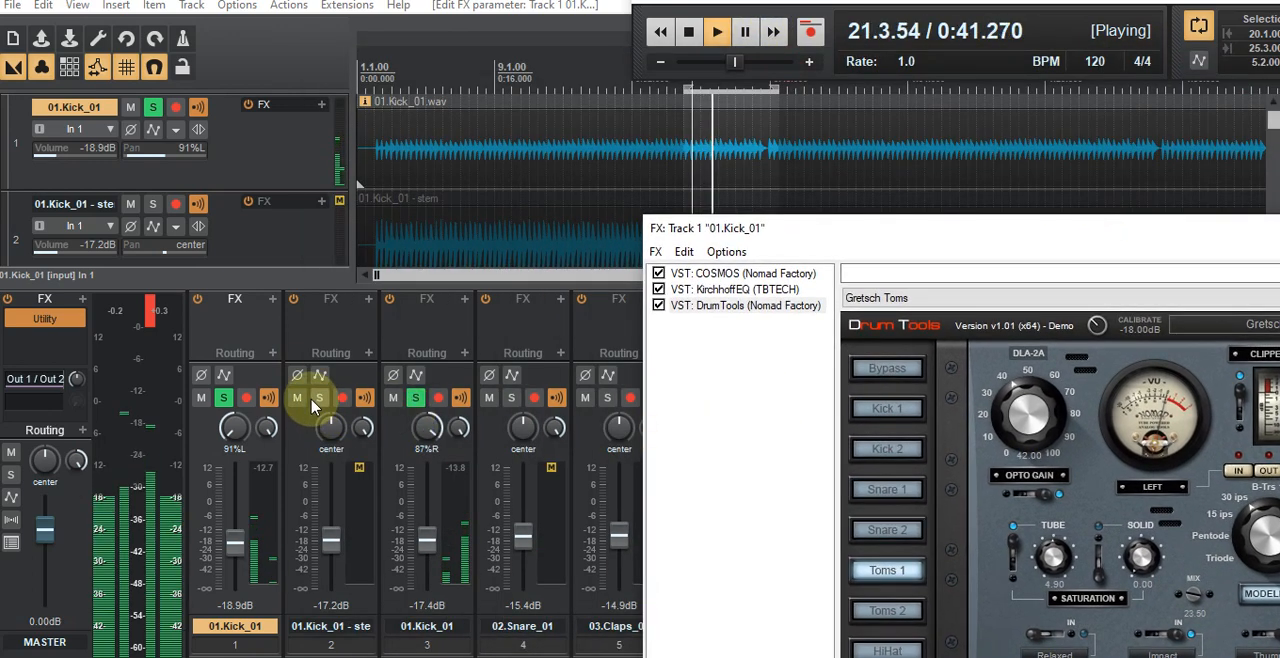
click(318, 399)
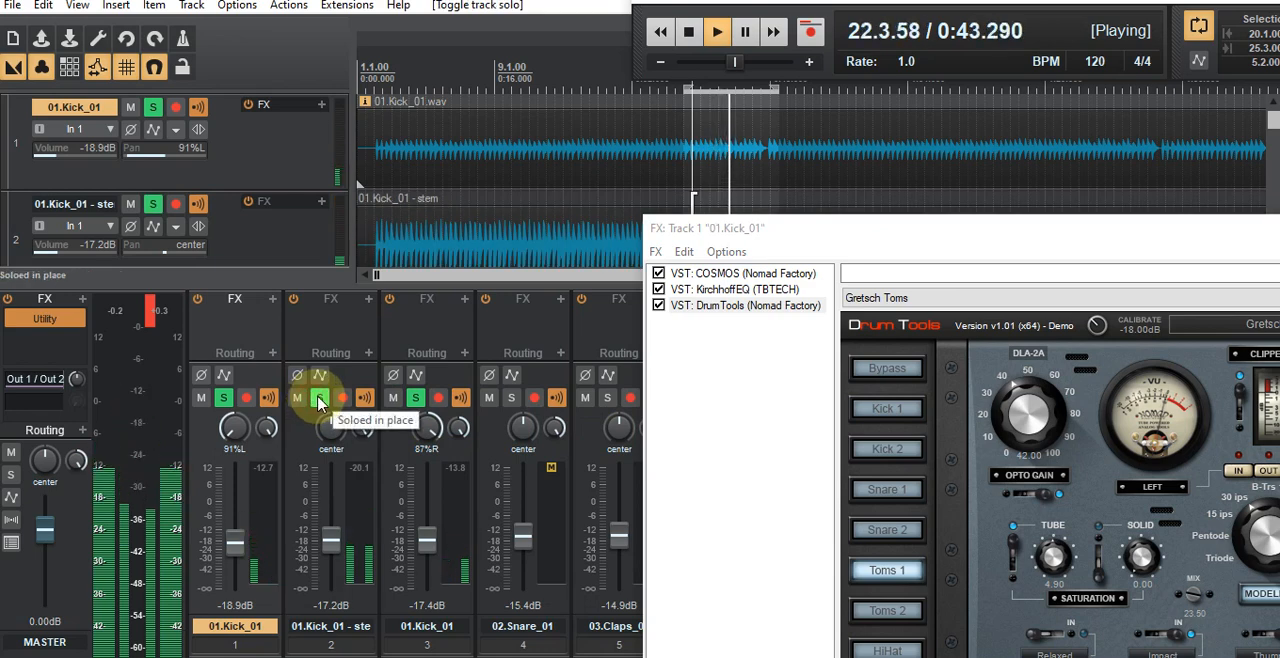
click(223, 398)
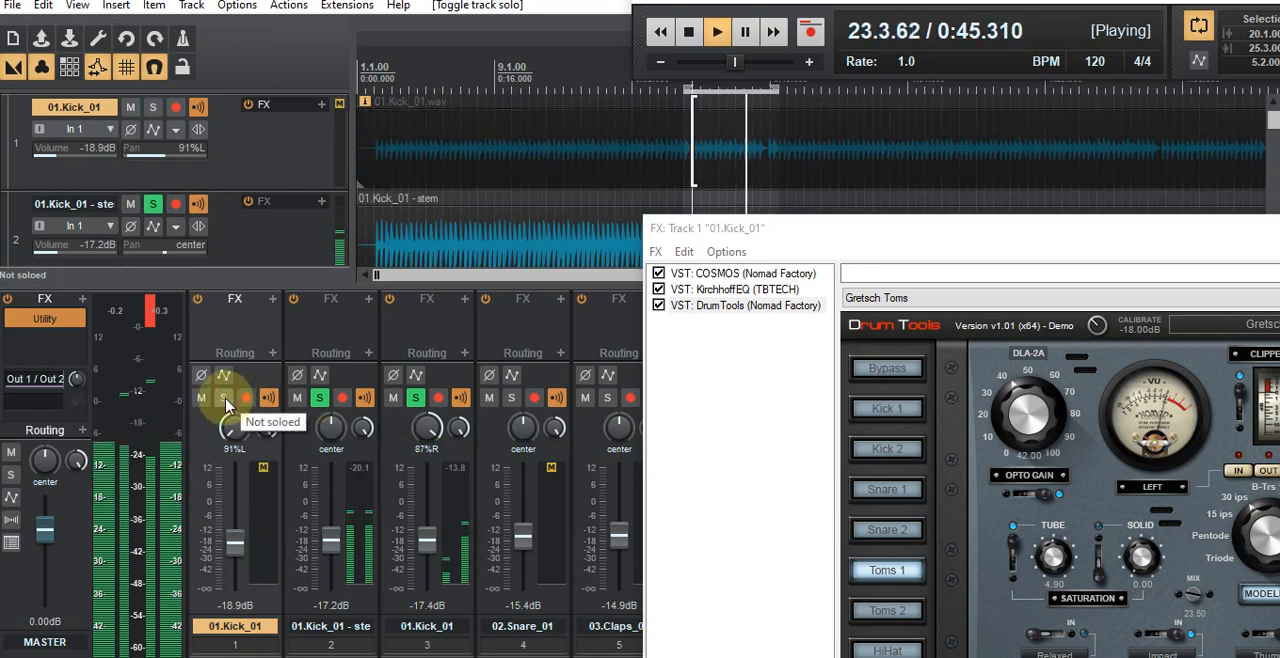
click(224, 398)
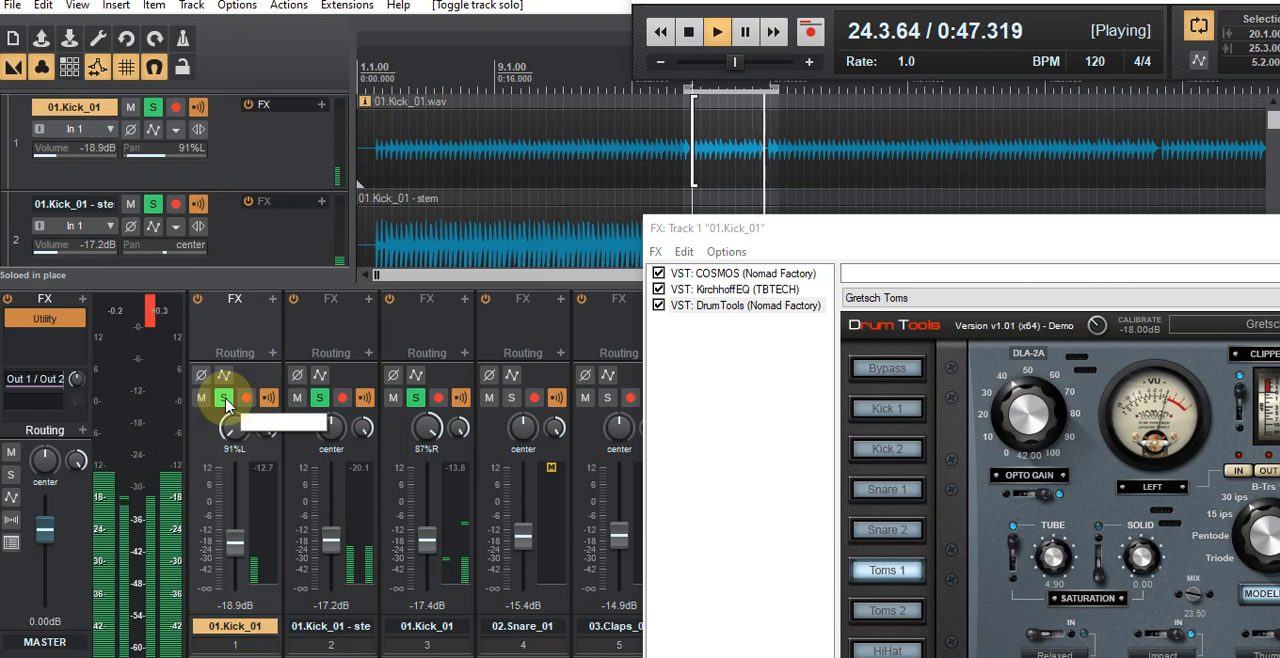
click(224, 398)
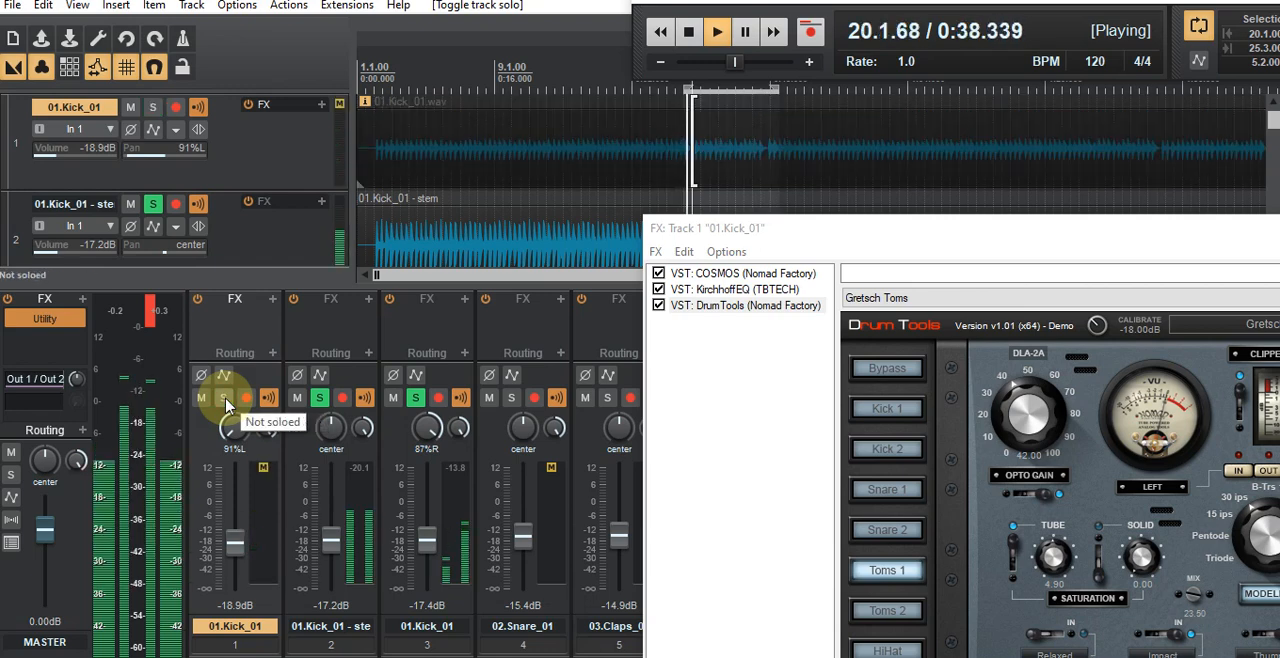
click(415, 398)
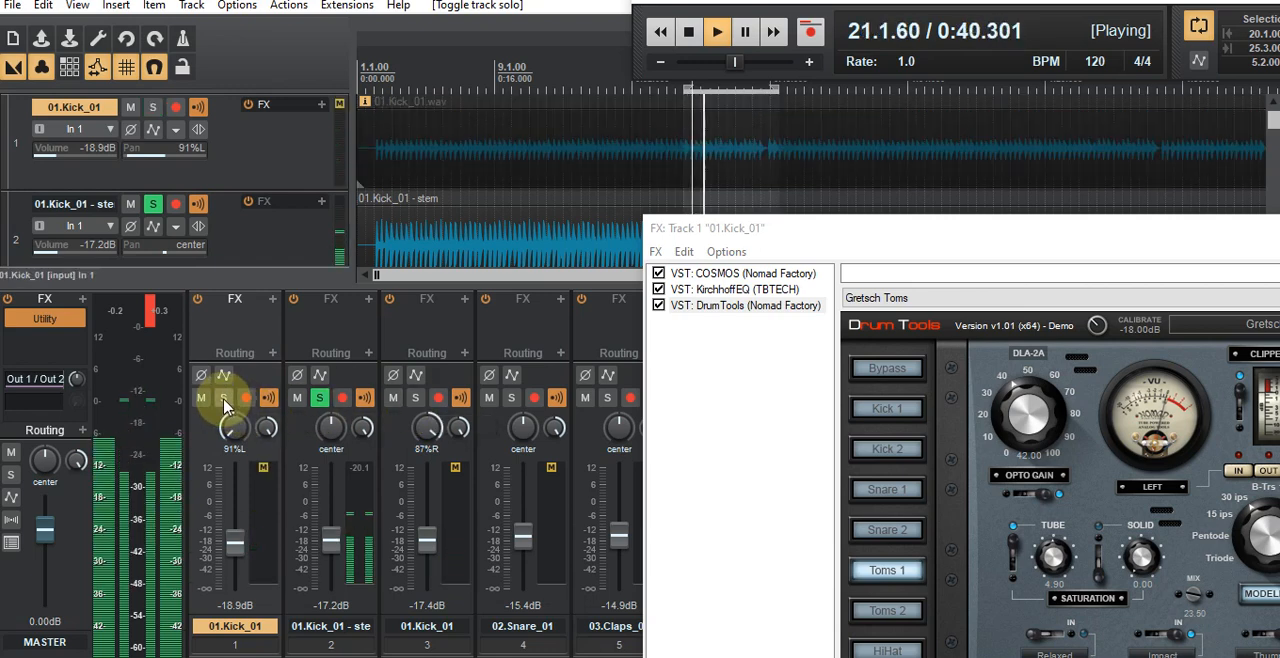
click(224, 398)
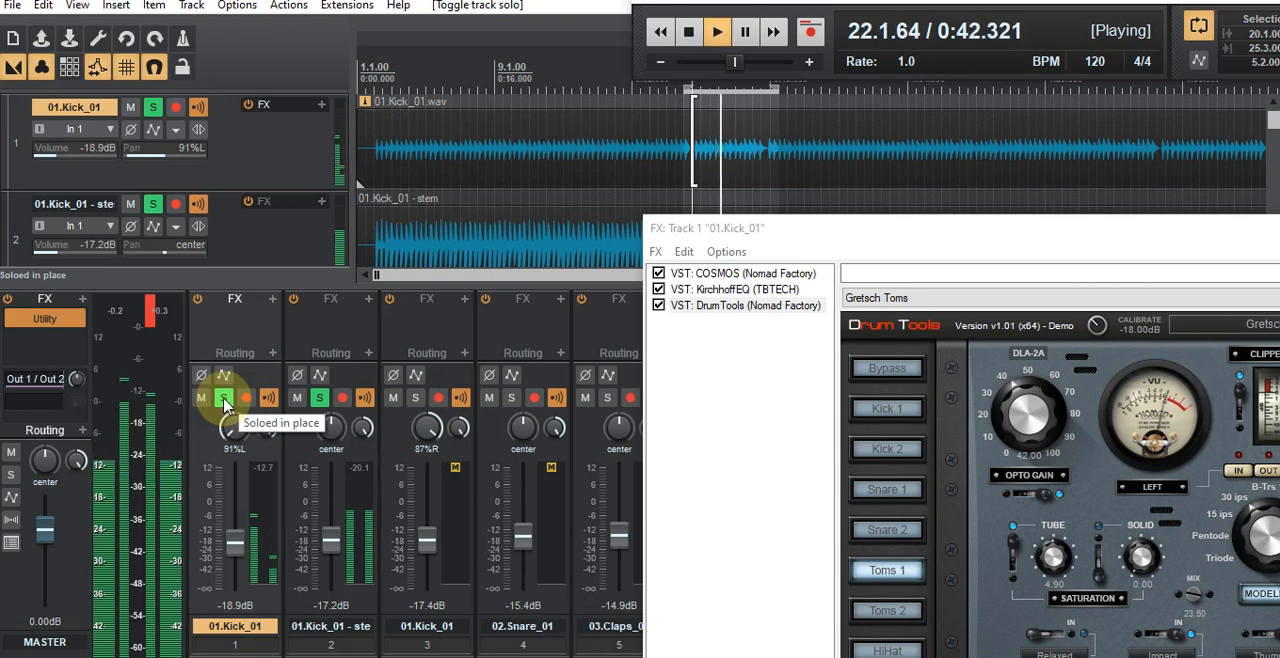
Step: Pan the left kick to 98%L and check it against the stem by toggling the left kick's solo
drag(236, 437, 235, 435)
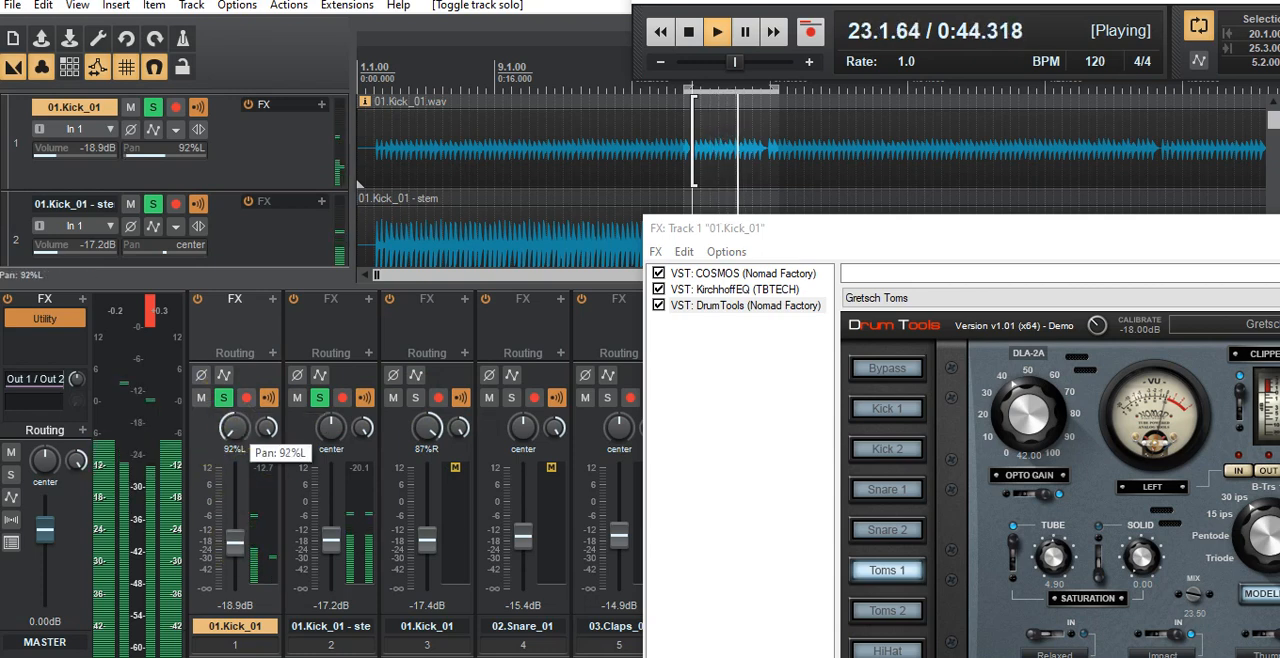
drag(235, 435, 236, 435)
click(224, 399)
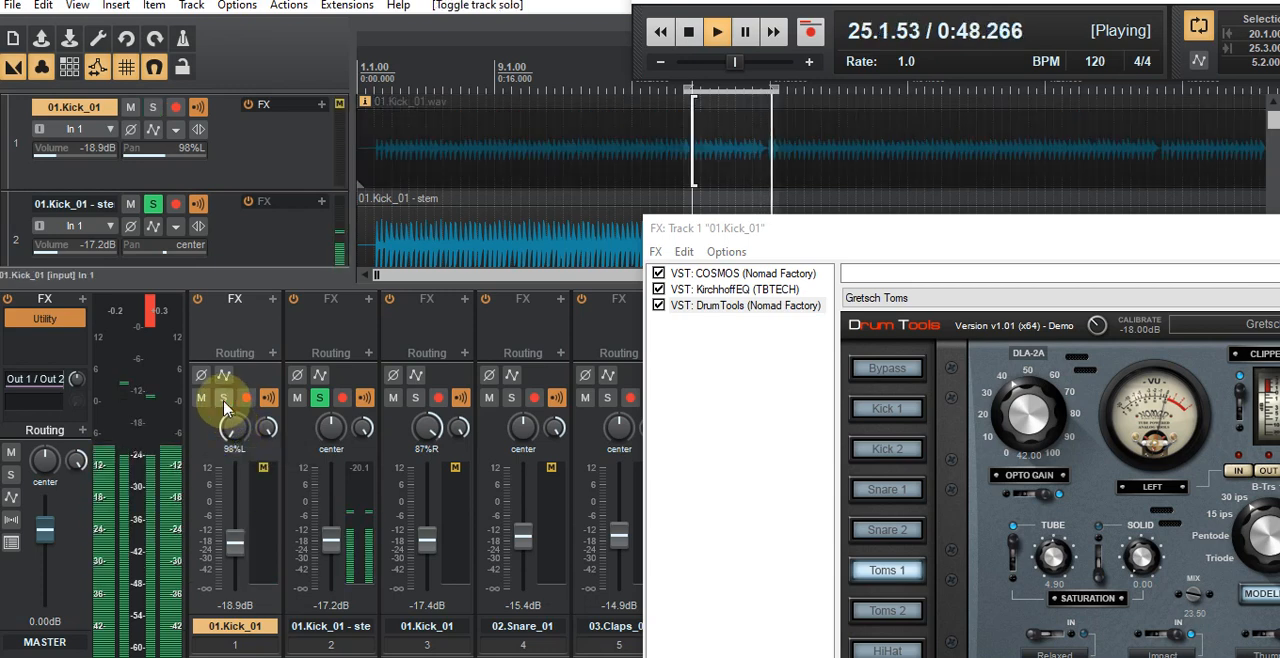
click(224, 399)
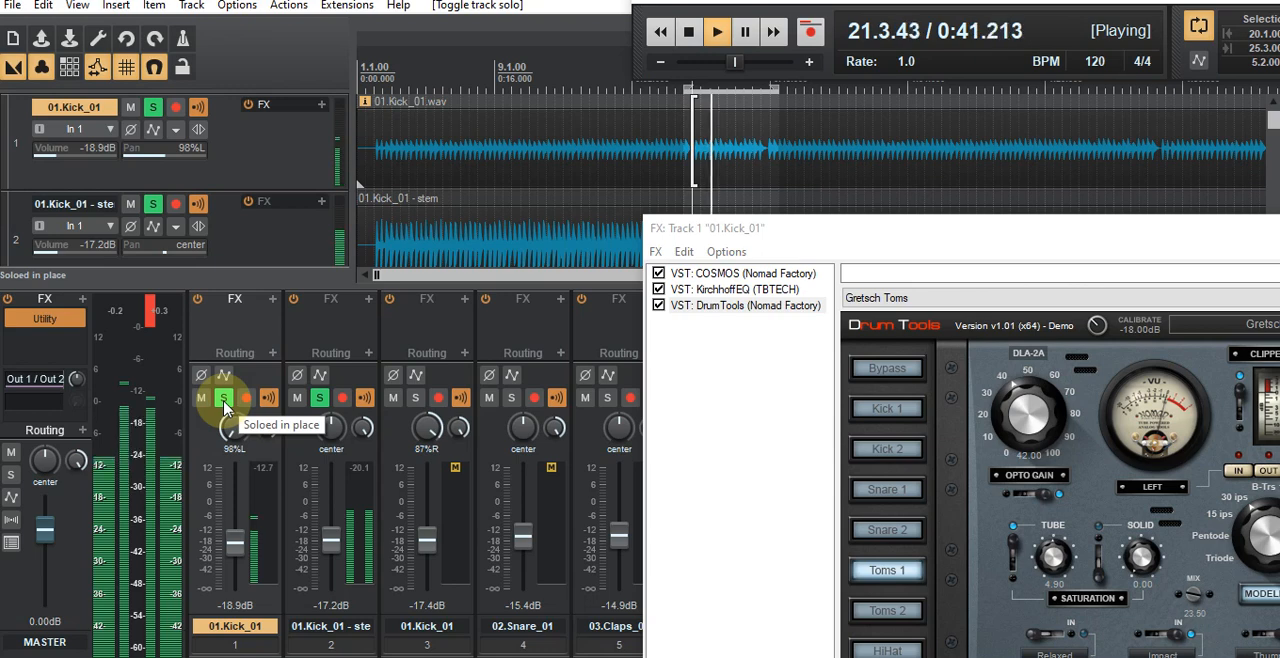
Step: Solo the right kick with the other two kicks, lower the left kick's volume to -24.5 dB, and replay the loop
click(689, 34)
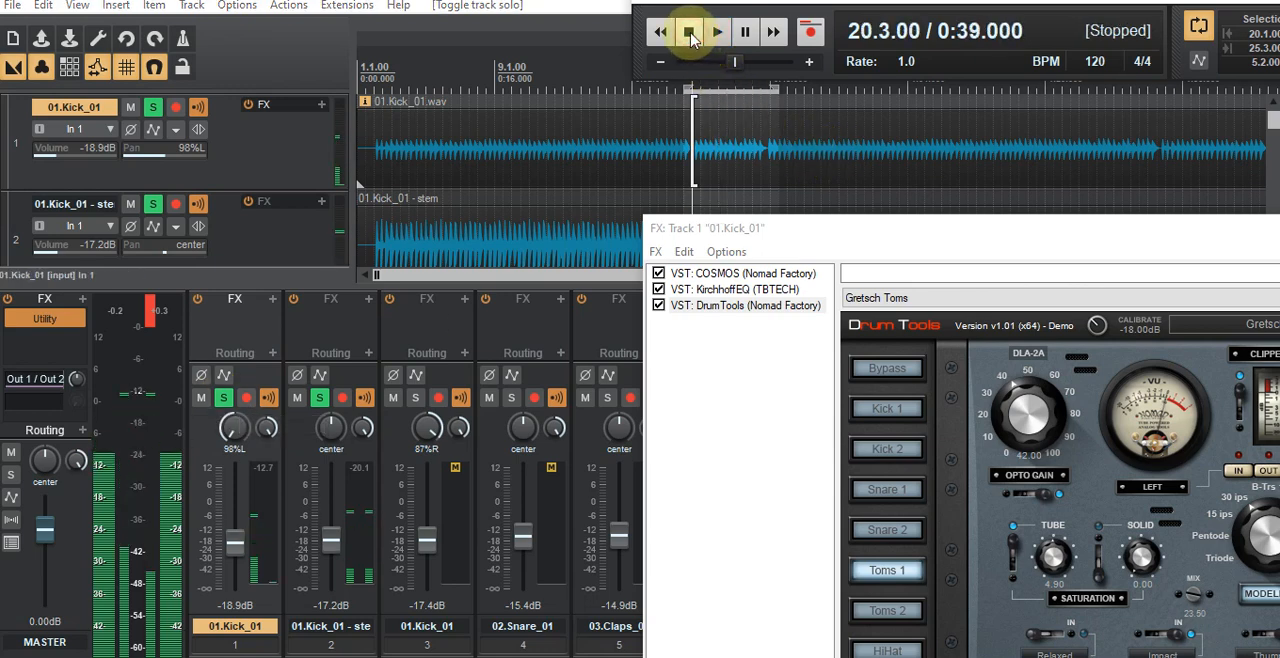
click(416, 399)
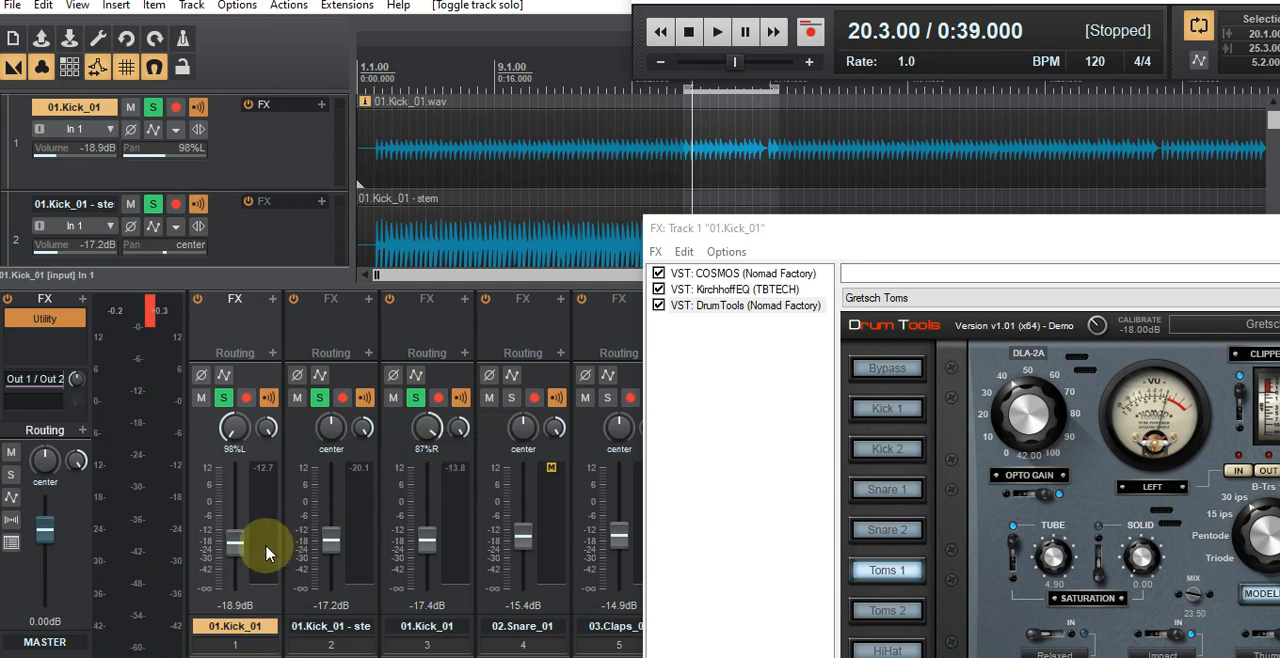
mouse_move(237, 557)
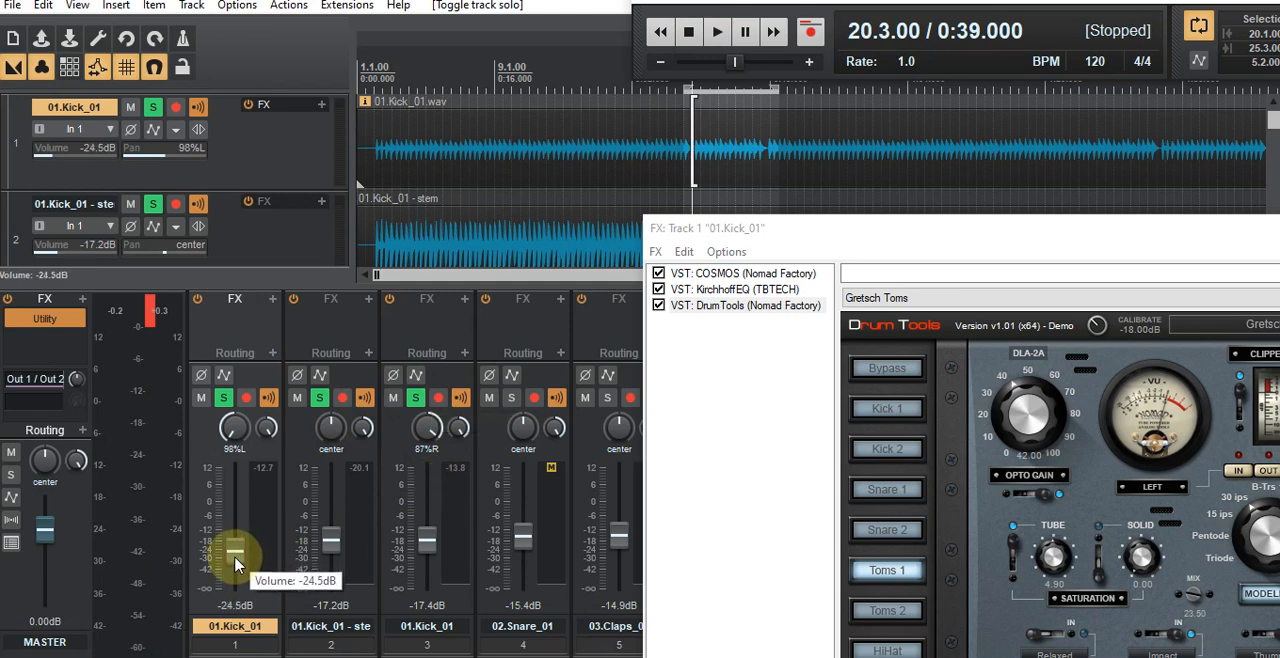
click(720, 33)
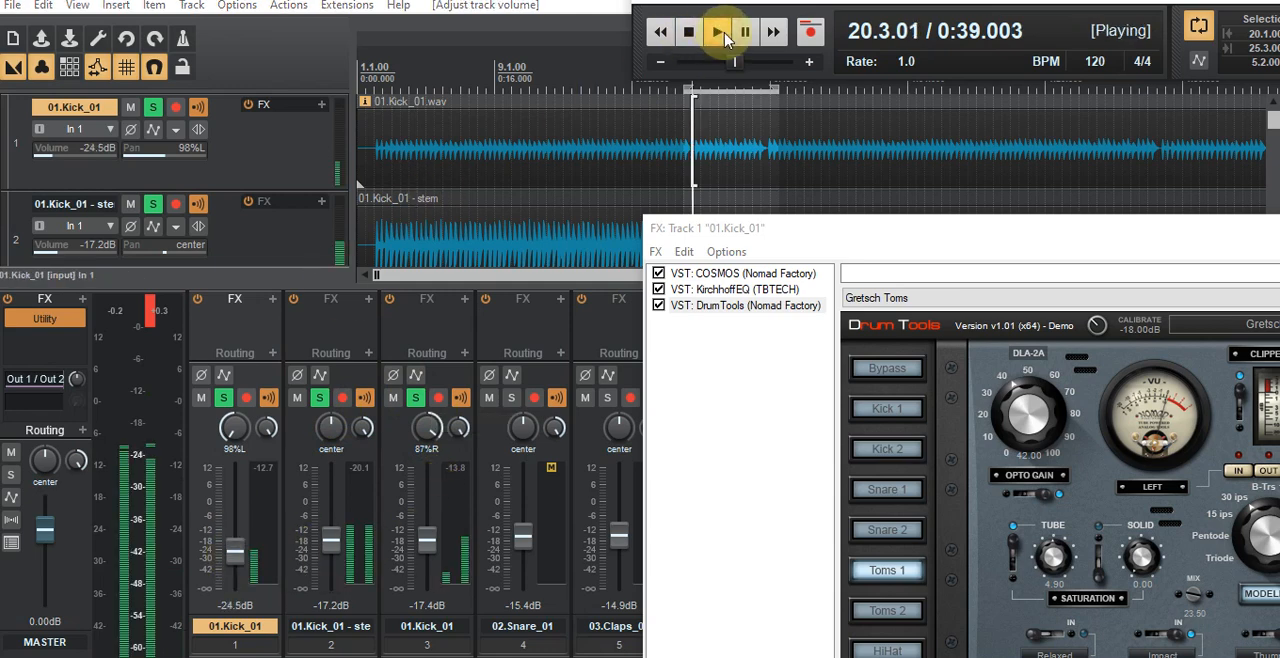
Step: Unsolo all three kick tracks to hear them in the full mix
click(415, 398)
click(320, 399)
click(226, 400)
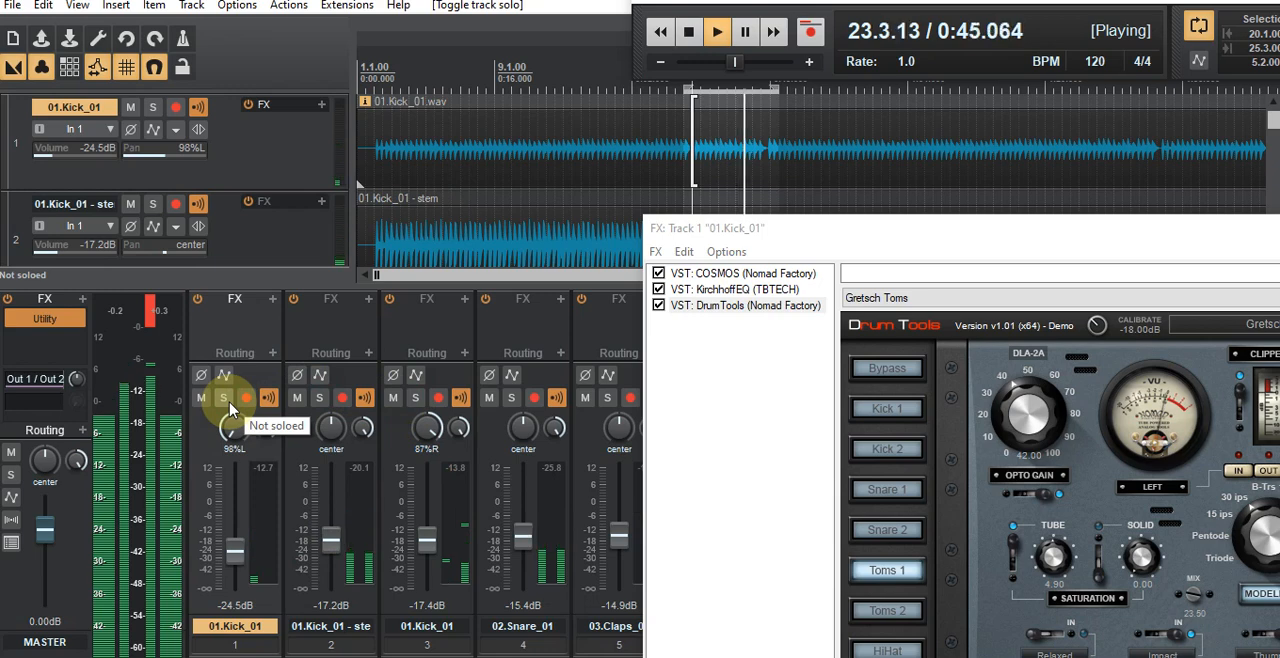
Step: Raise the center kick stem to -16.2 dB during full-mix playback, and toggle the right kick's solo on and off
click(694, 33)
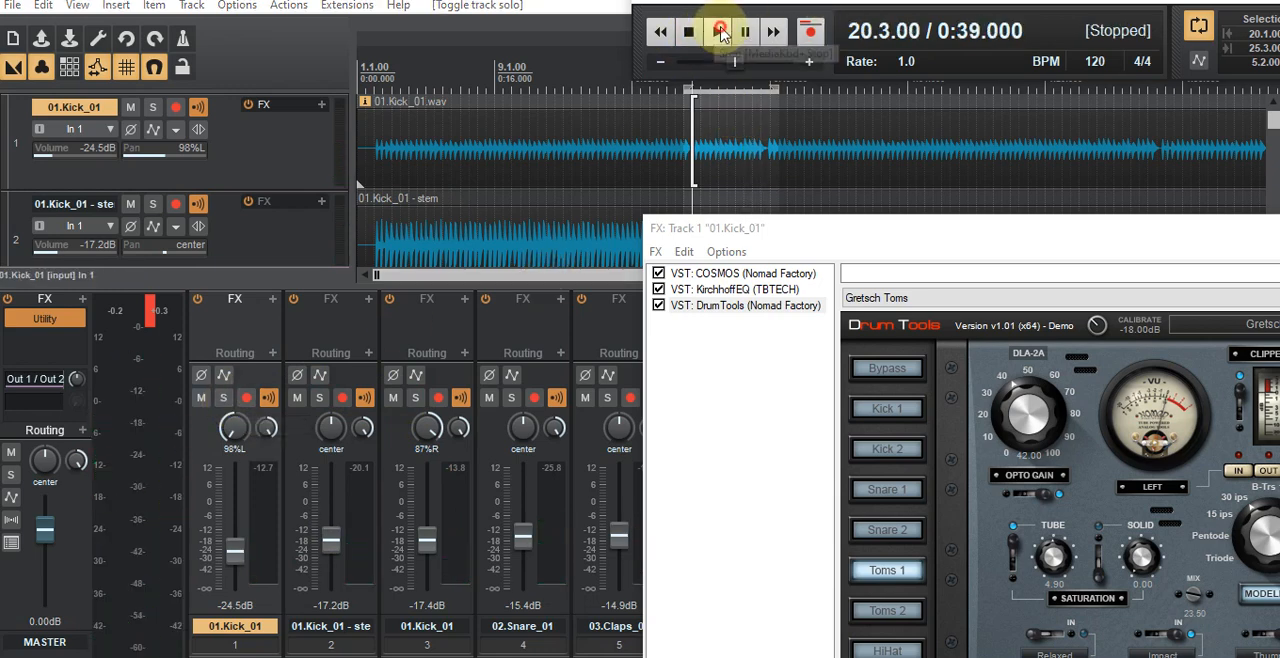
click(720, 32)
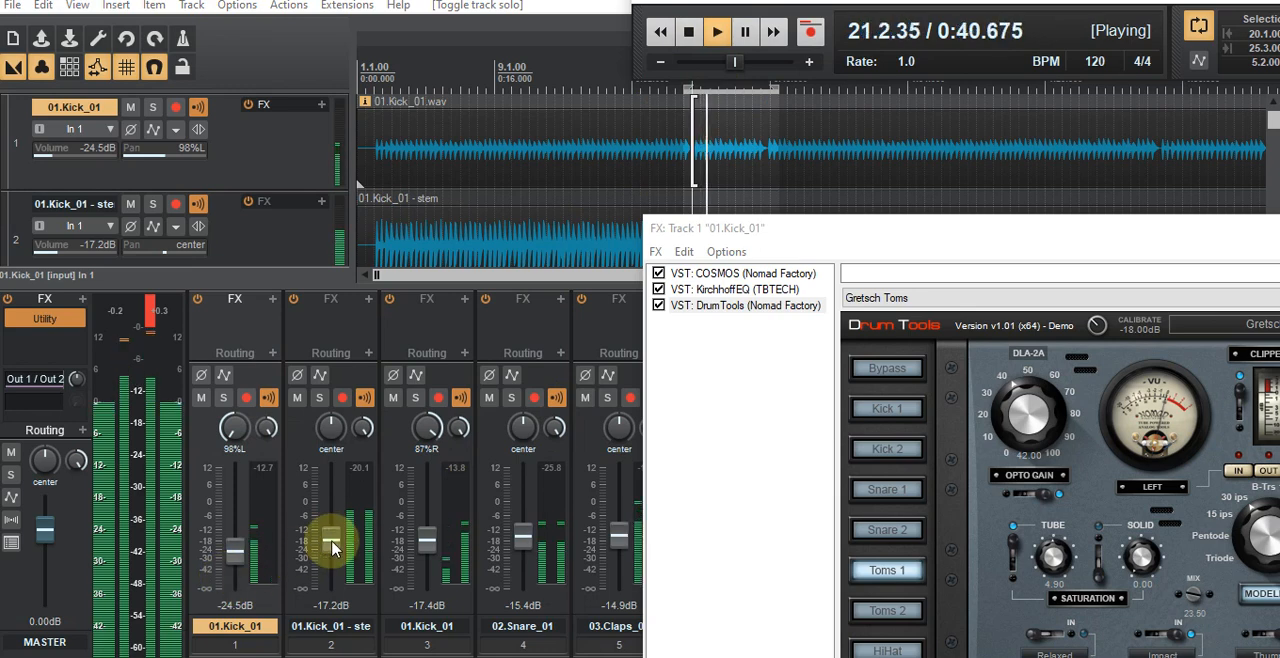
scroll(332, 547, up, 3)
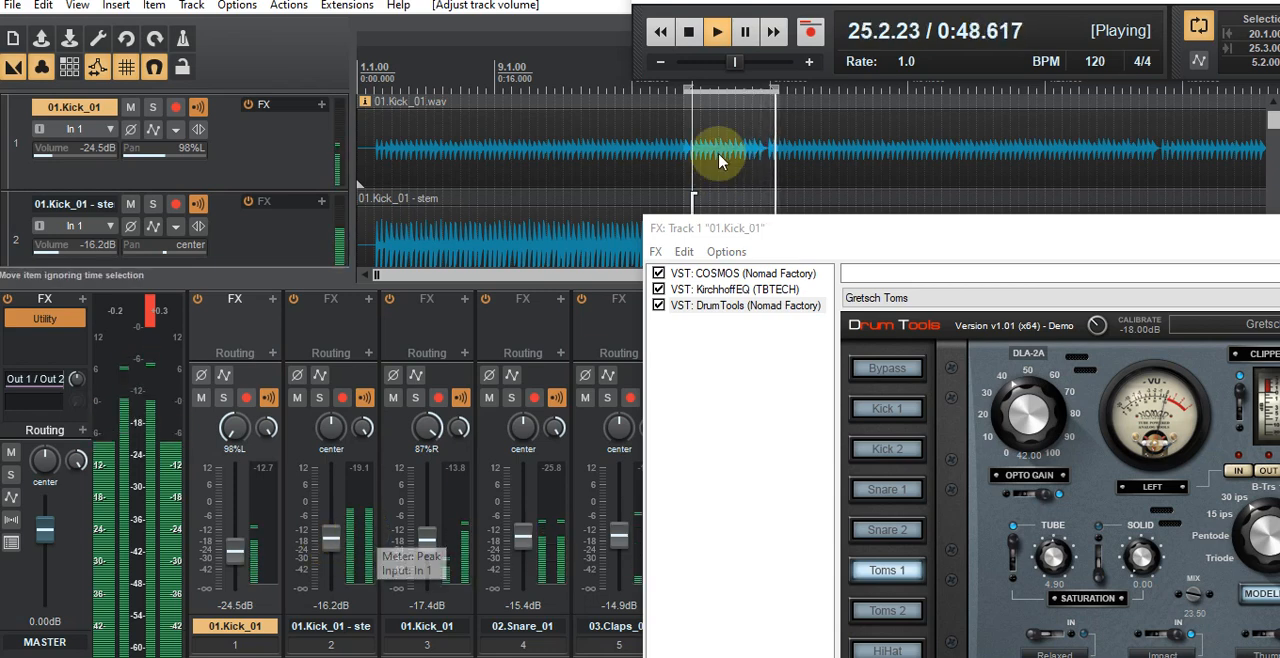
click(690, 33)
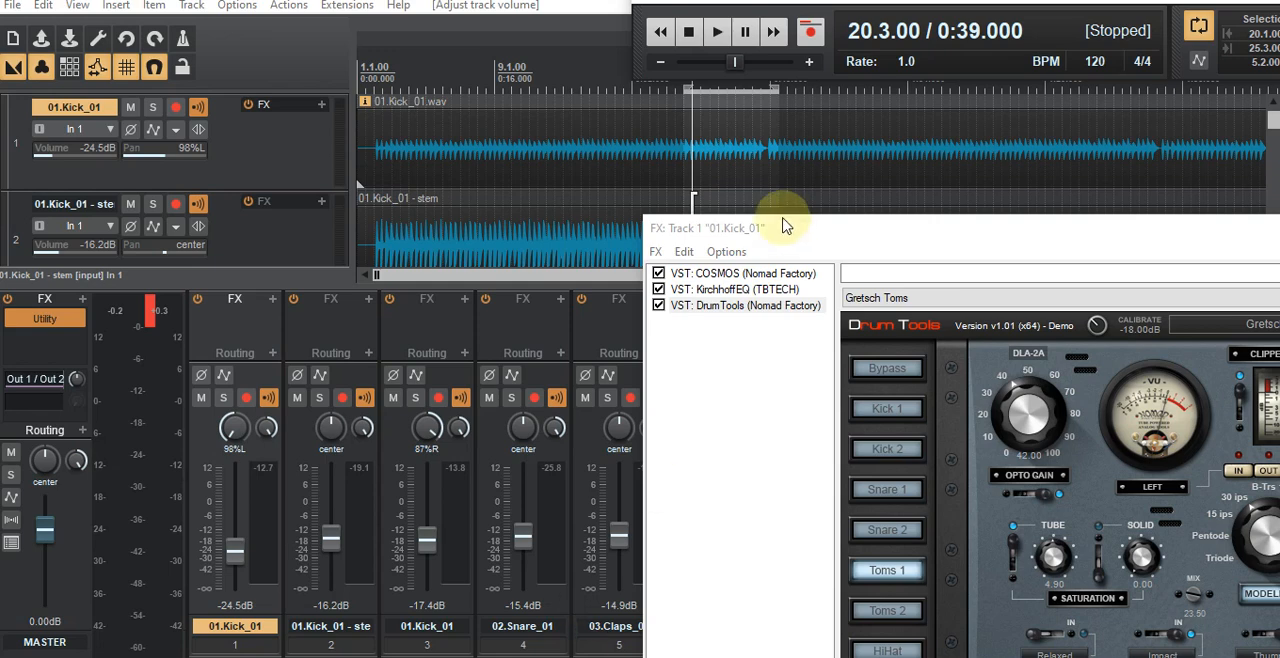
click(416, 399)
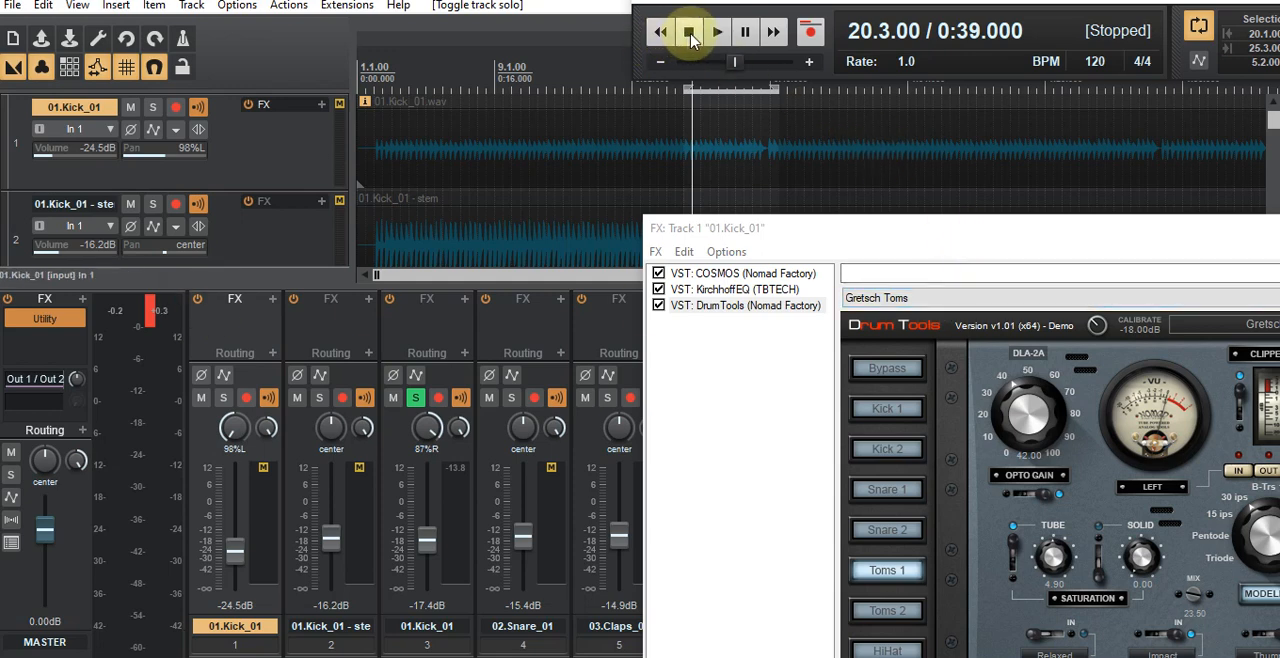
click(415, 397)
Step: Render the processed left kick to a mono stem track and mute the original
right_click(198, 453)
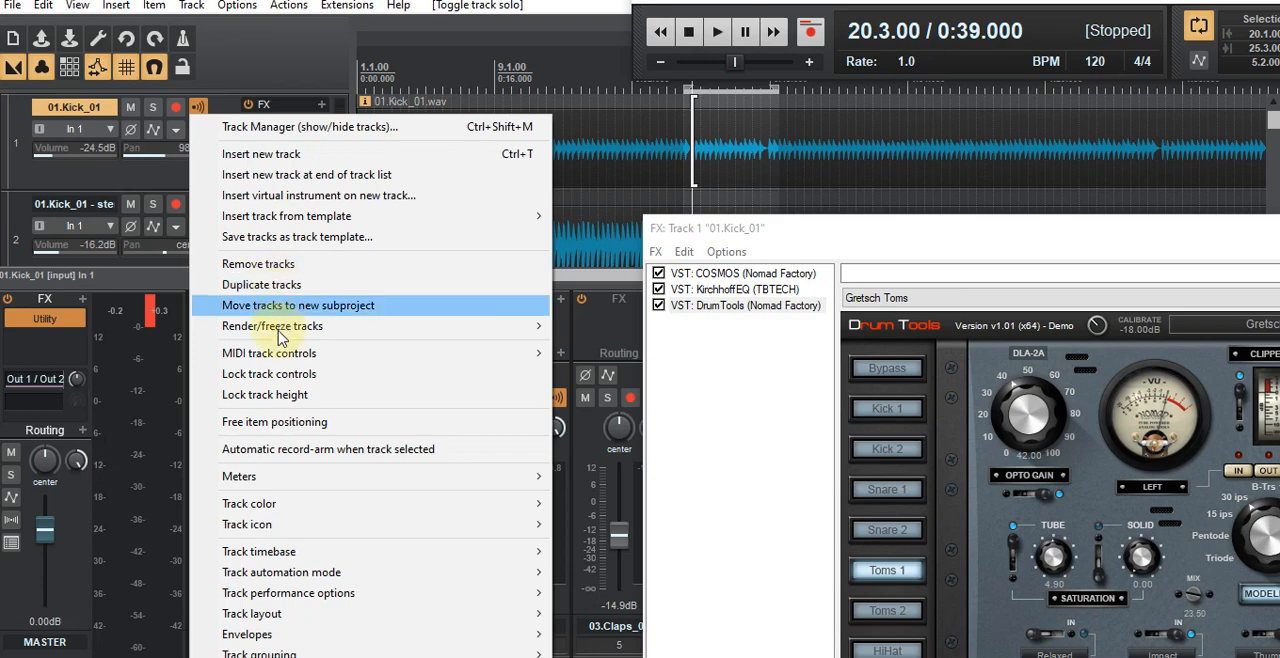
mouse_move(280, 328)
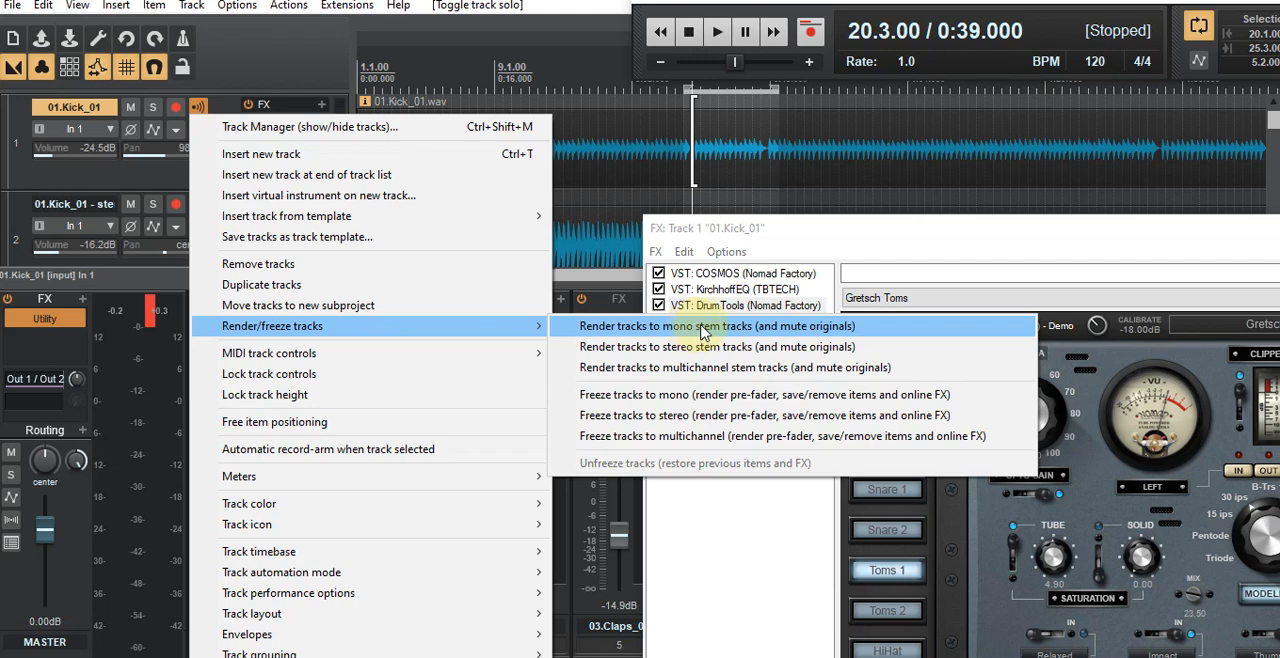
click(703, 330)
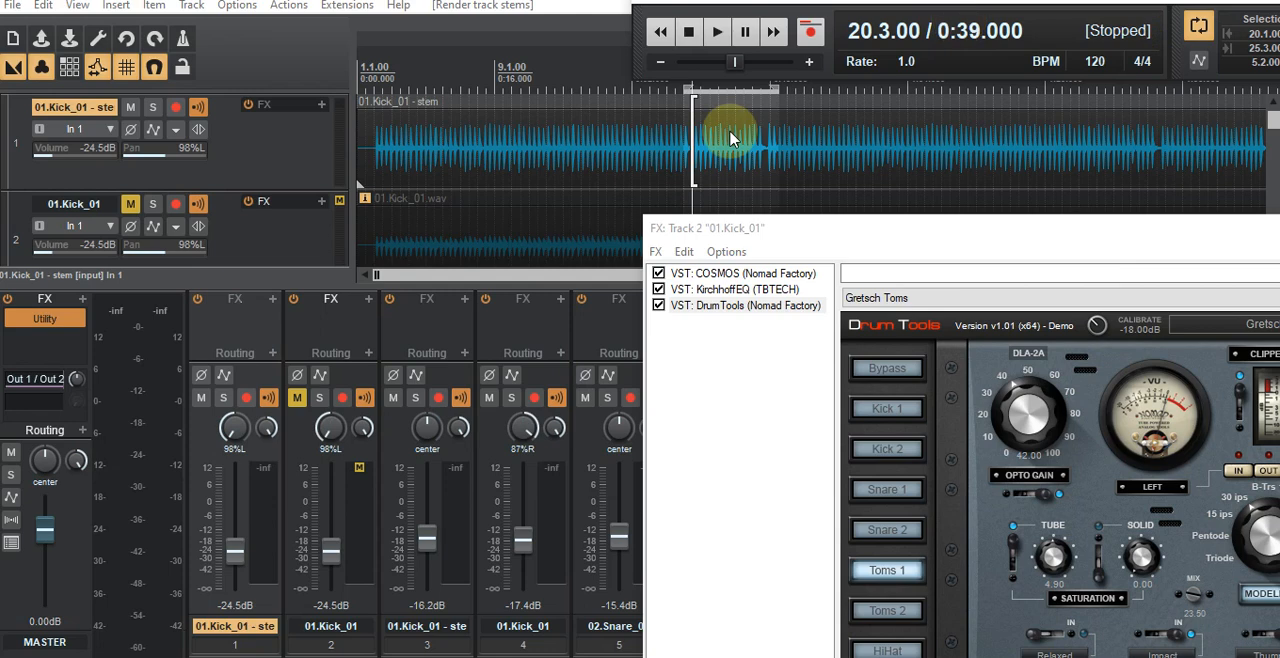
Step: Remove the muted original left kick track, keeping its rendered stem
click(300, 446)
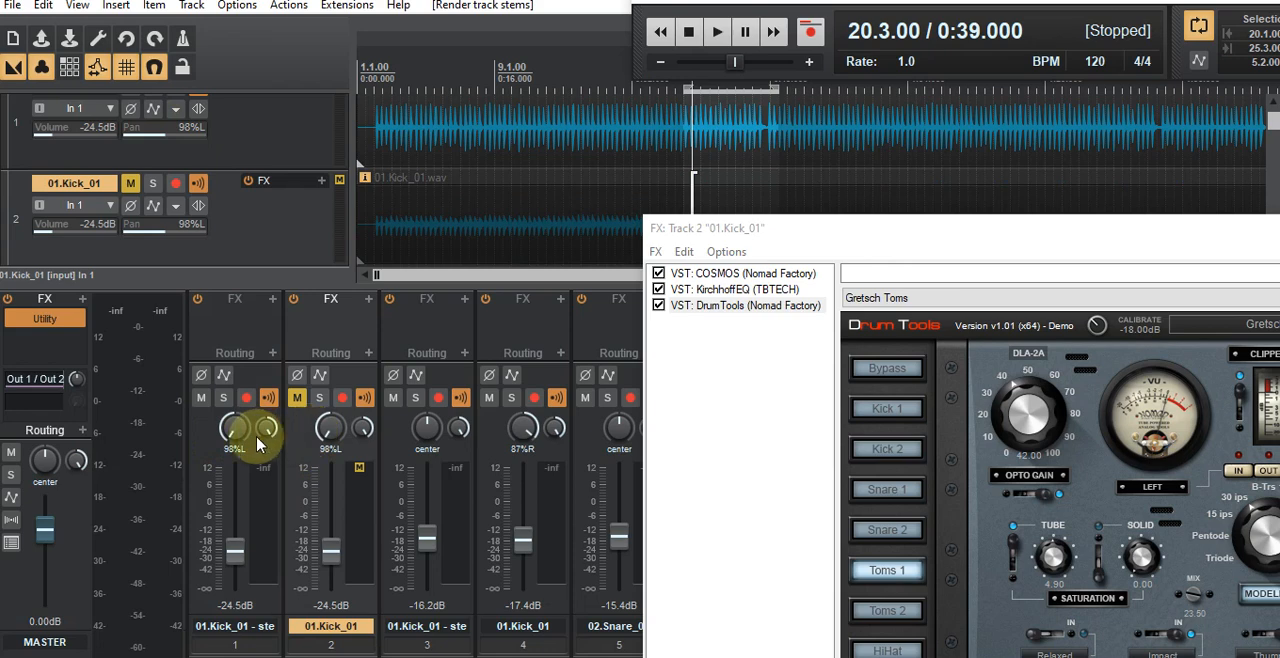
click(203, 443)
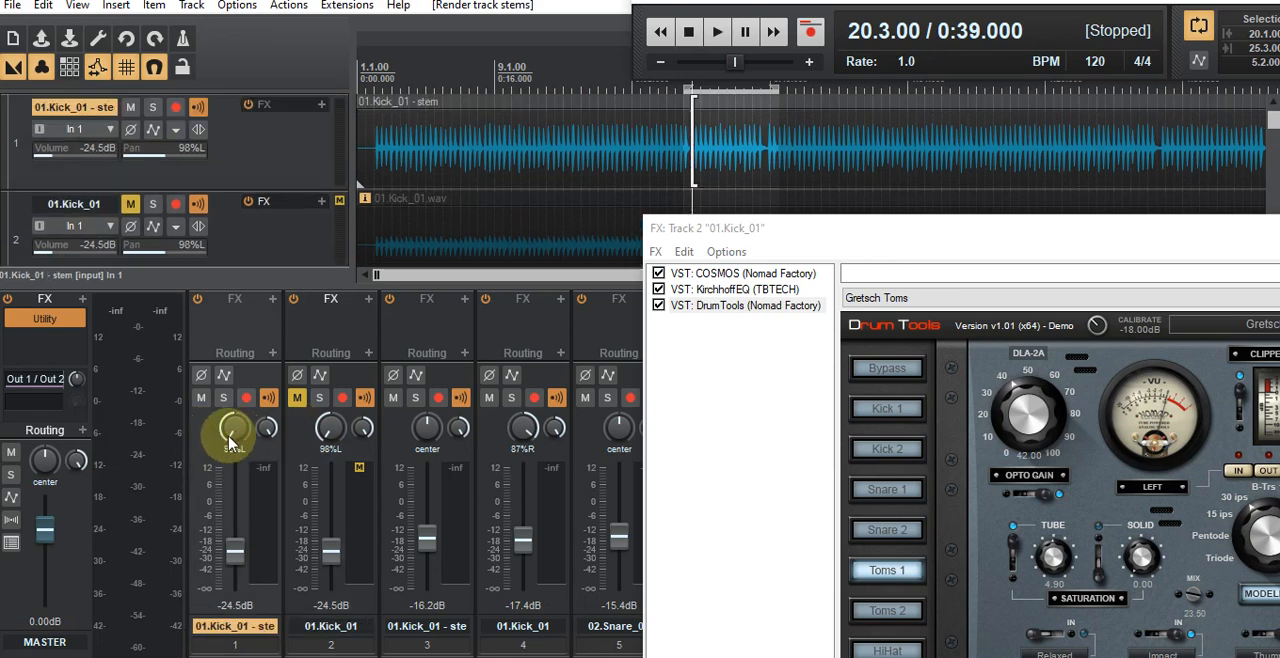
click(297, 445)
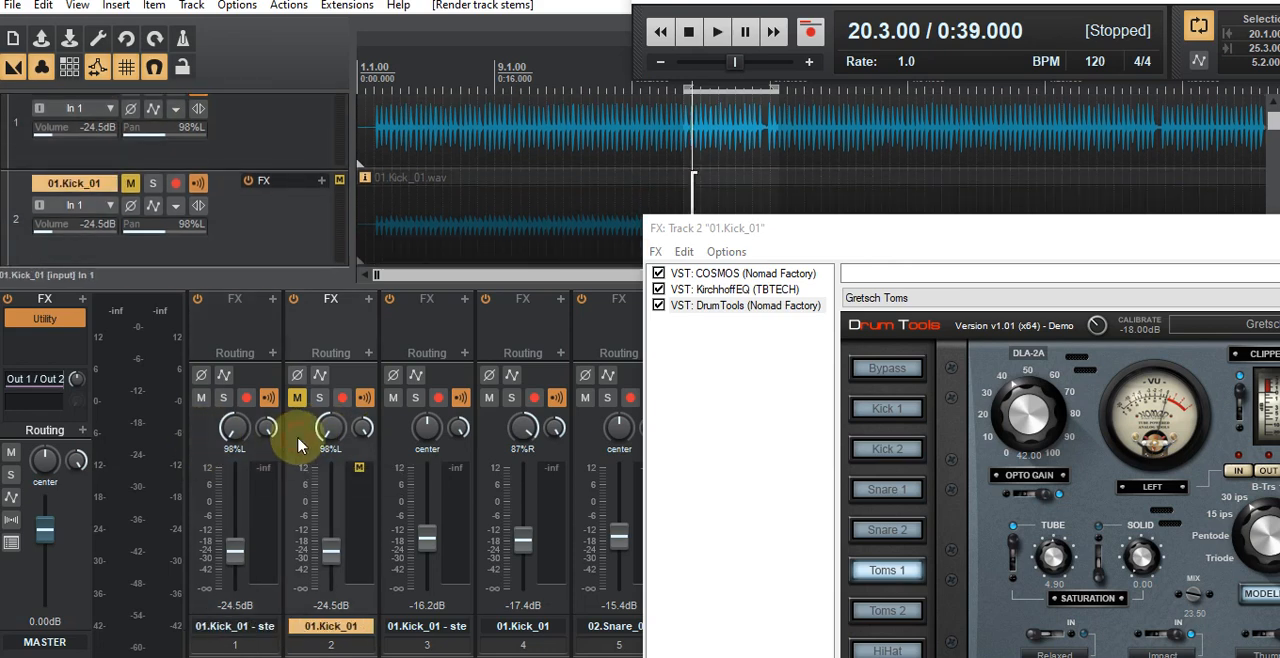
right_click(297, 445)
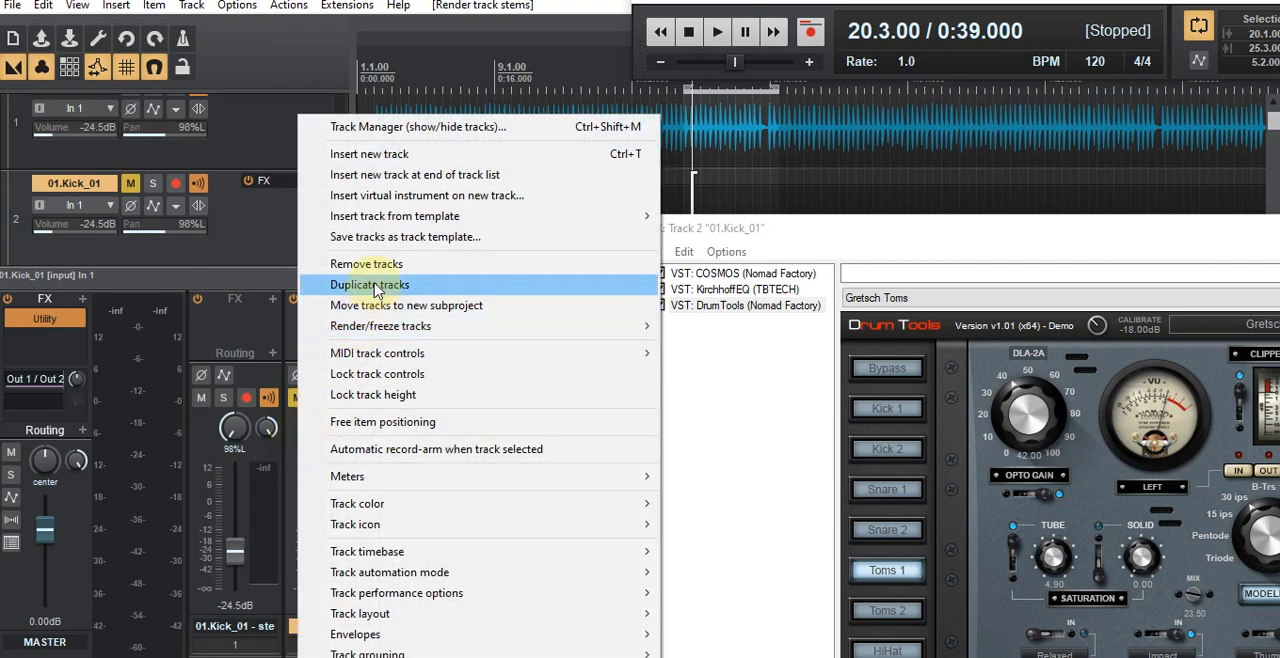
click(386, 266)
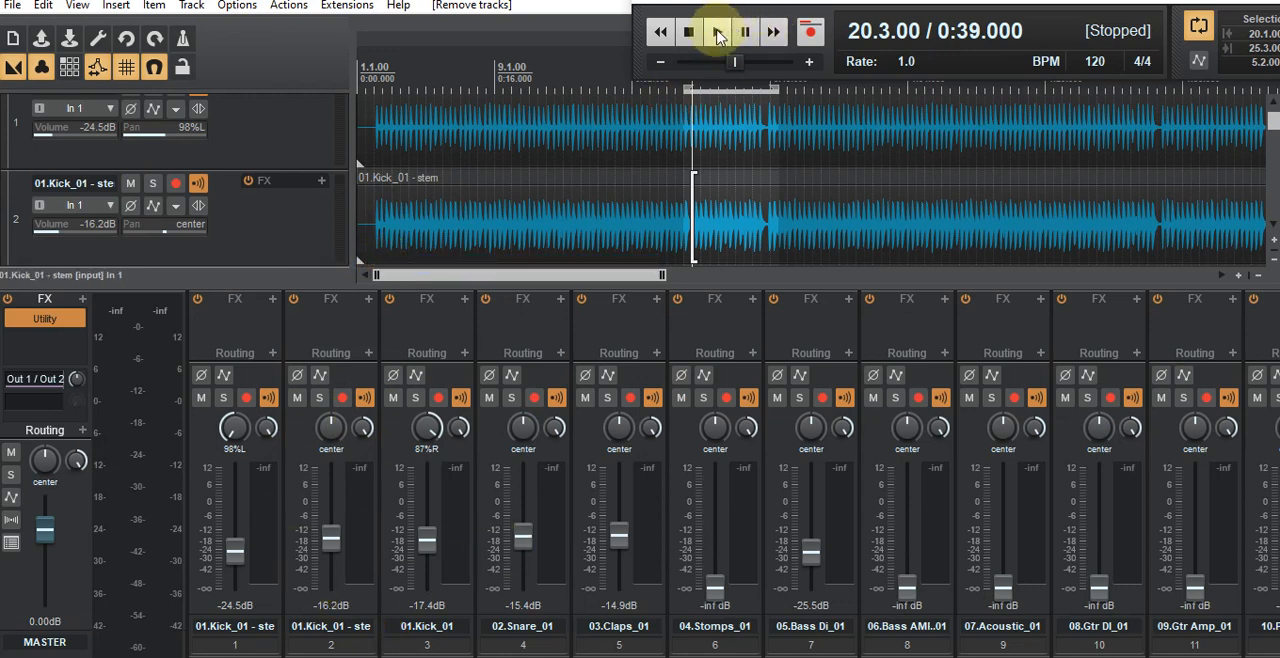
Step: Play the looped section of the full mix and compare it with the right kick muted and unmuted
click(43, 6)
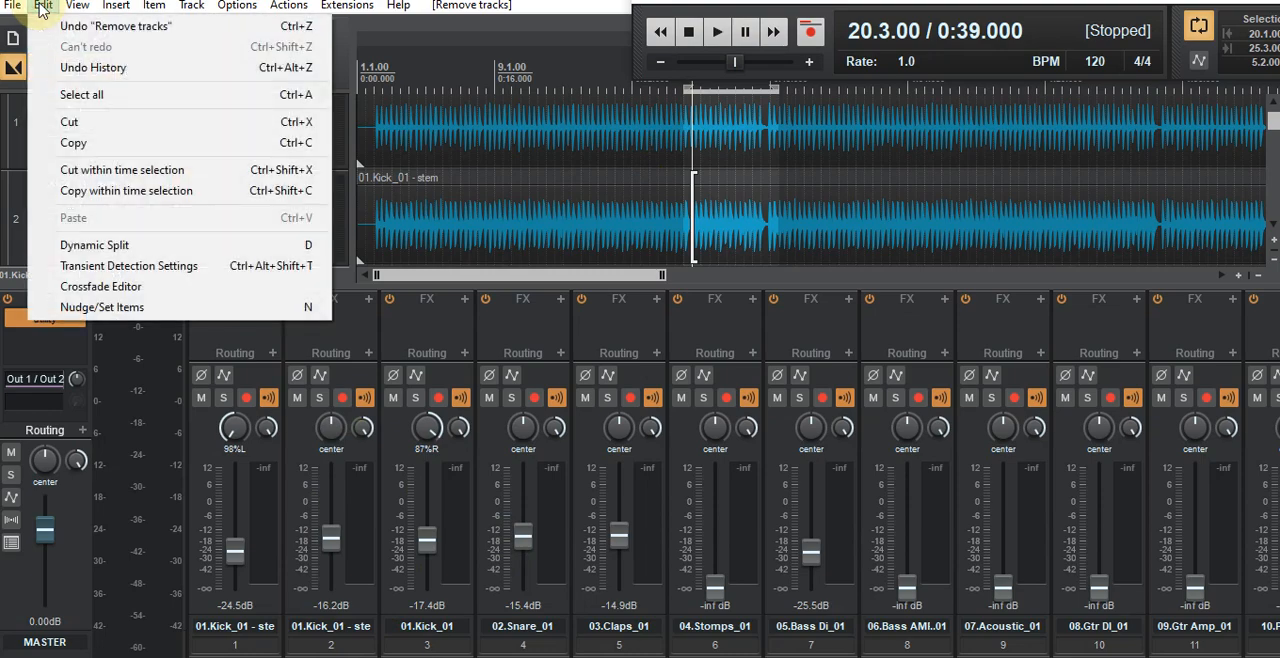
click(691, 37)
click(719, 36)
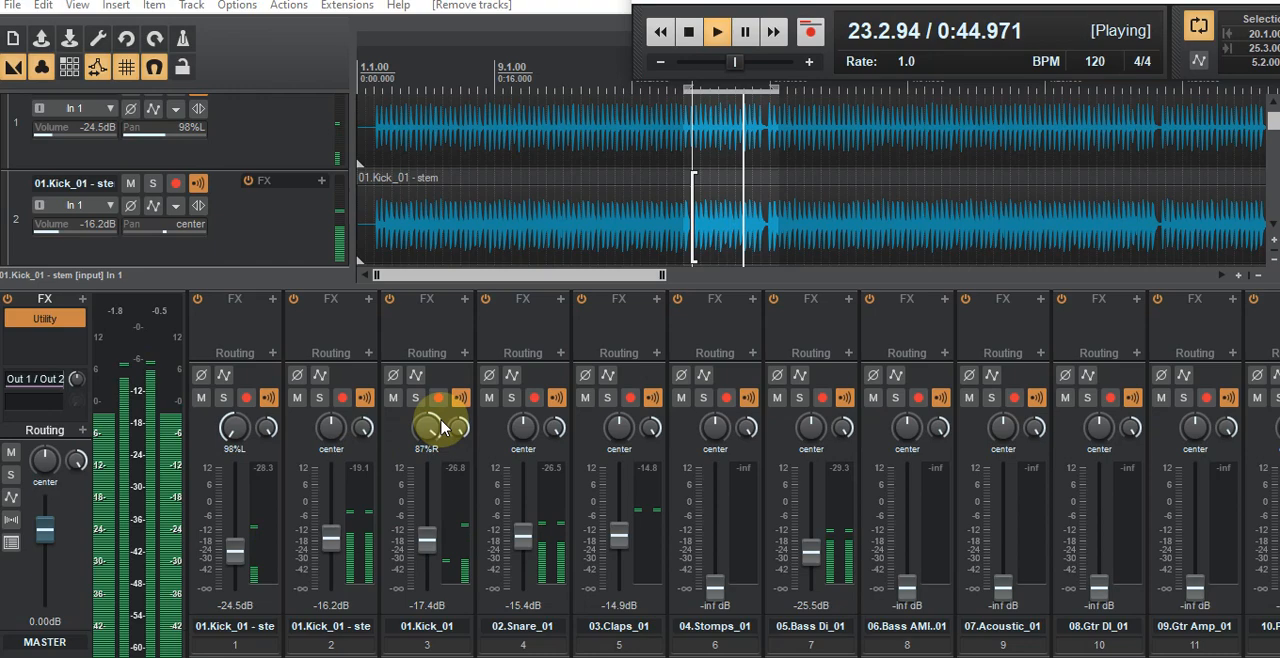
click(394, 399)
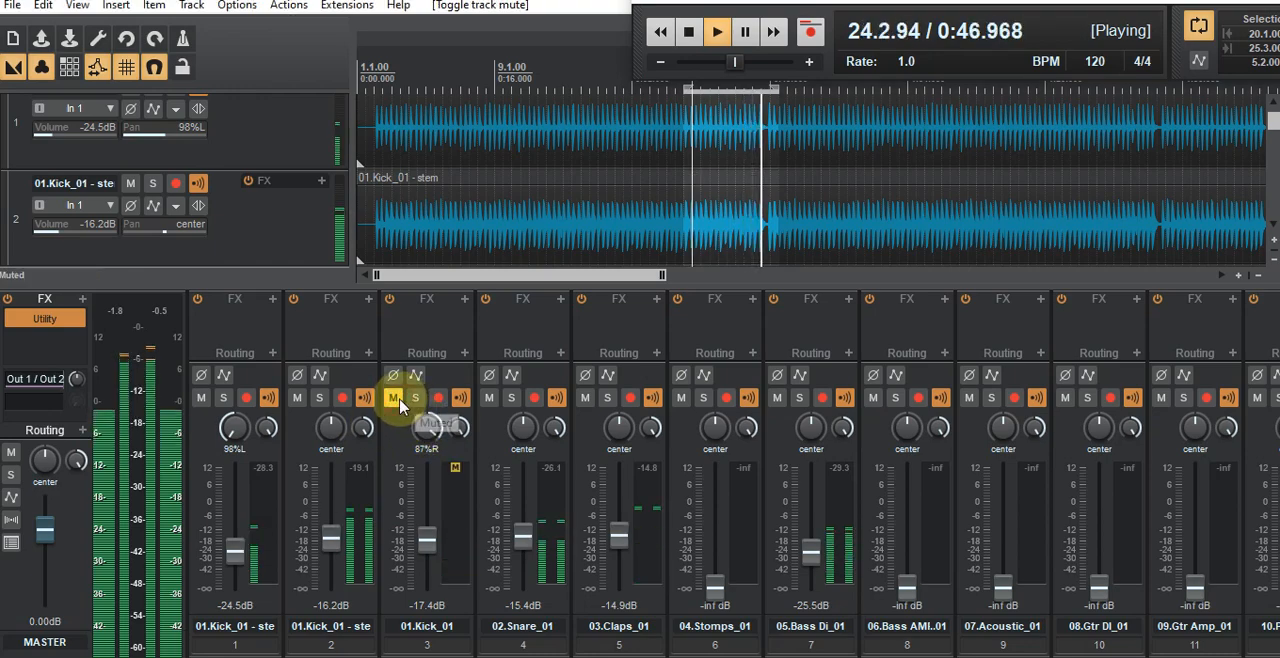
click(394, 399)
Step: Solo the right kick and pan it to 95%R
click(415, 399)
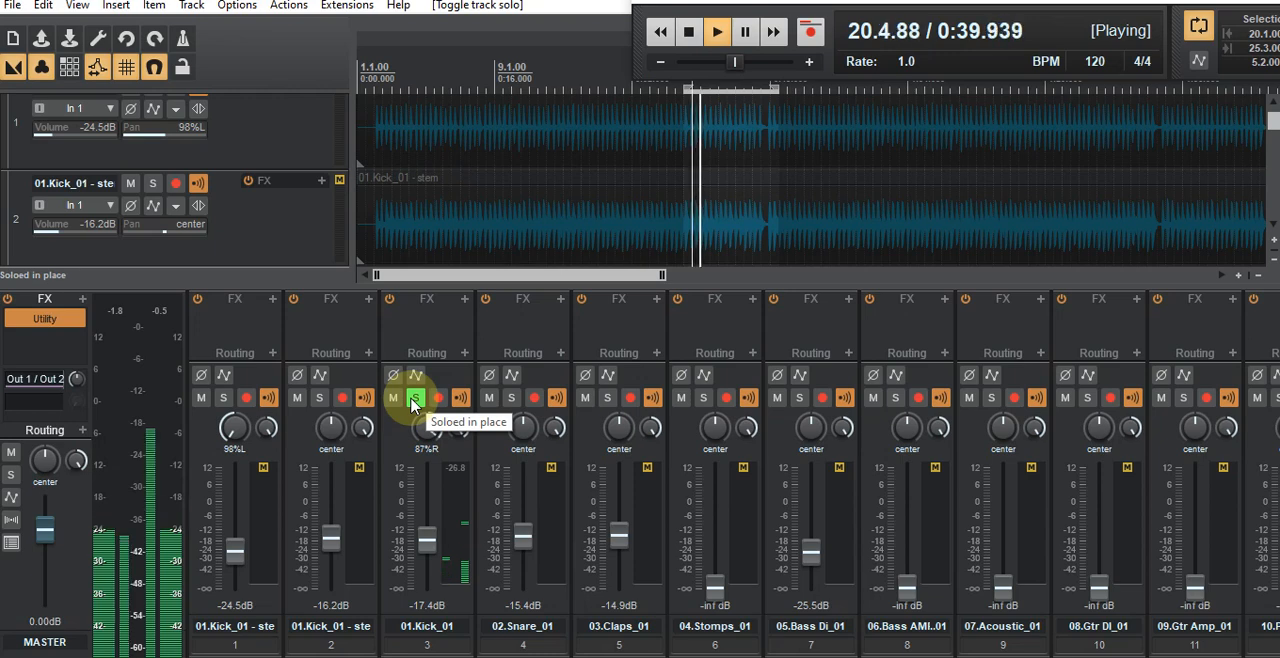
mouse_move(431, 435)
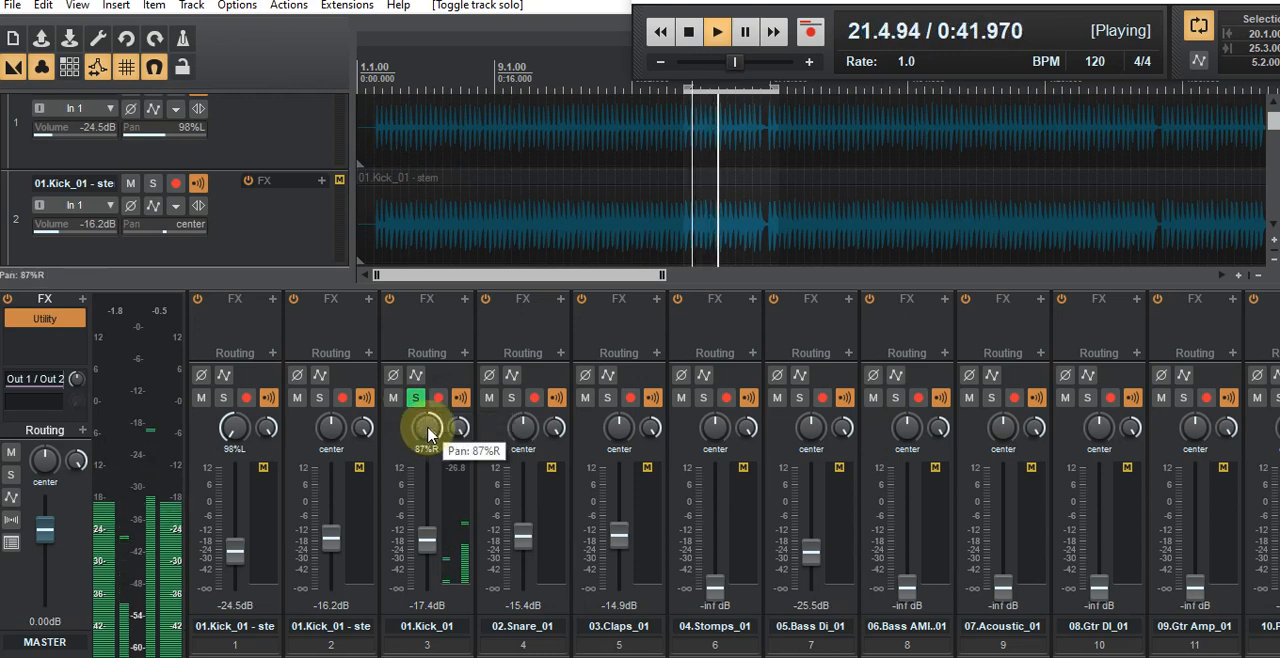
drag(427, 428, 430, 430)
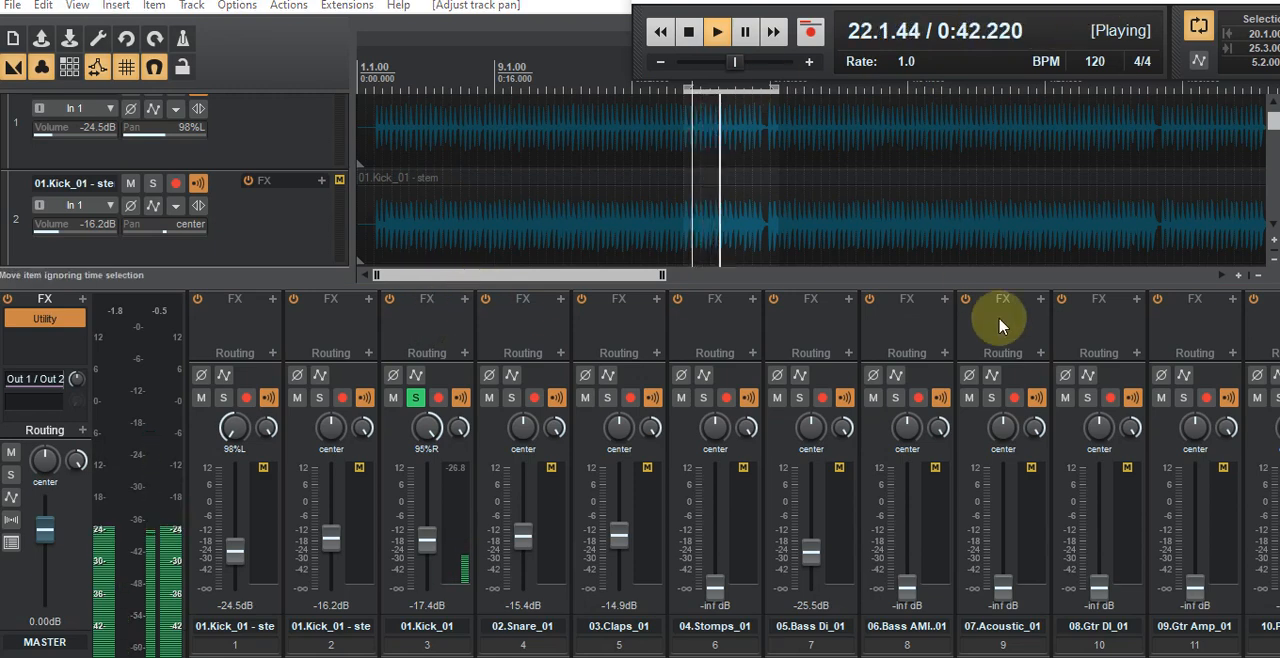
Step: Add the PM-Monster Boost plugin from the ffdem folder to the right kick
click(462, 305)
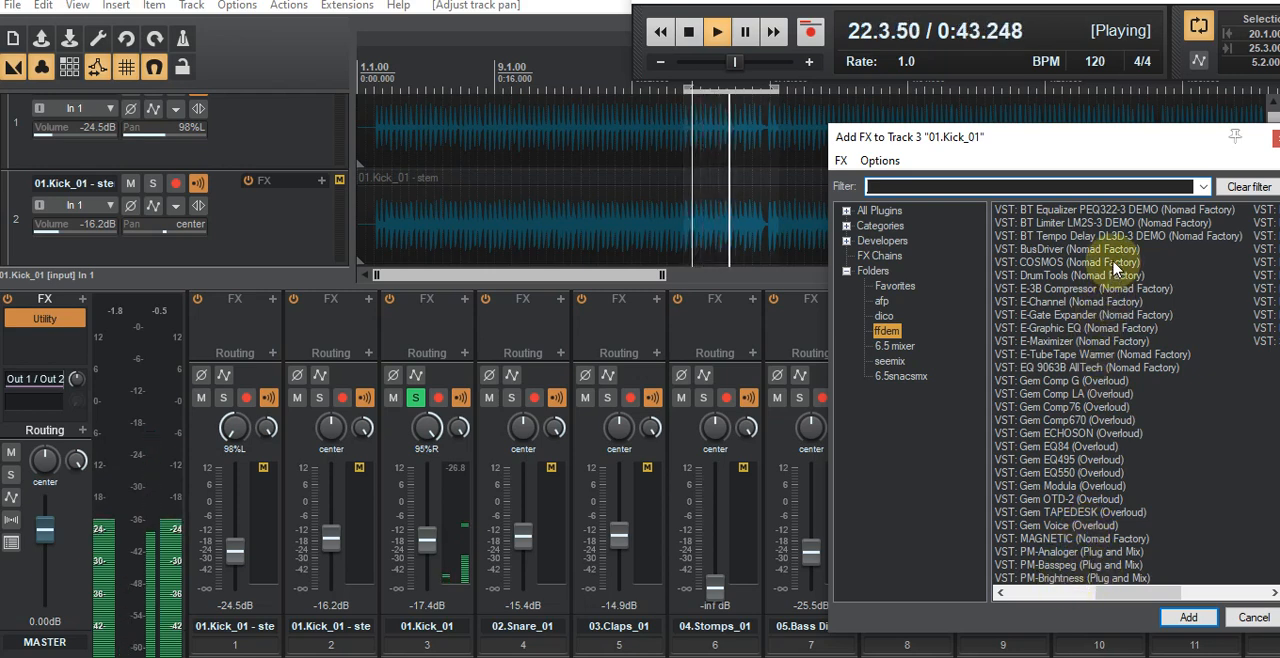
drag(1140, 148, 909, 150)
drag(876, 600, 930, 607)
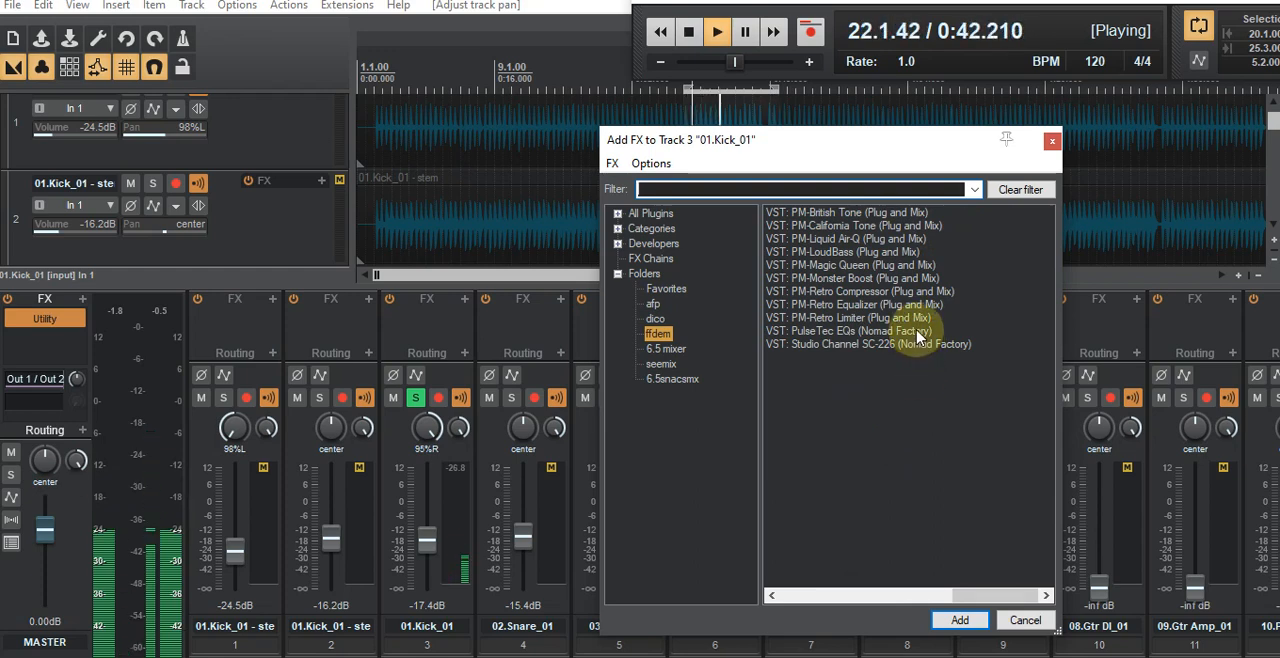
click(813, 284)
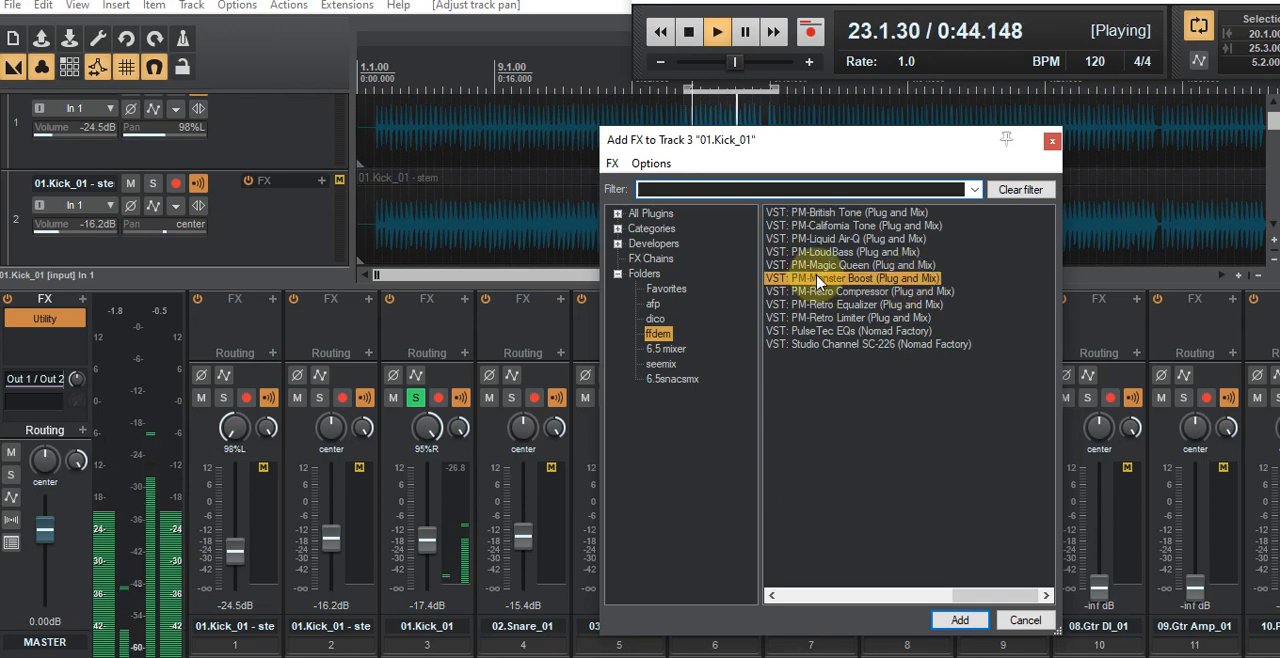
double_click(817, 283)
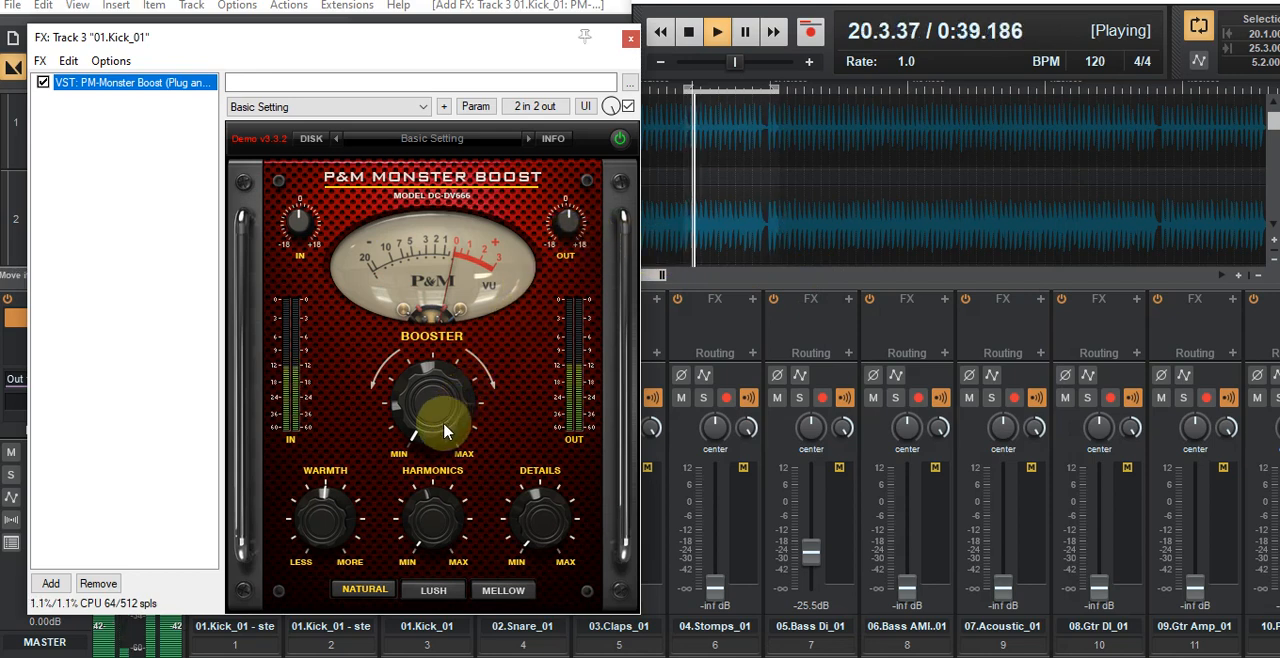
Step: Load the factory preset Bass Drum 2 in PM-Monster Boost and move its window clear of the kick channels
click(456, 140)
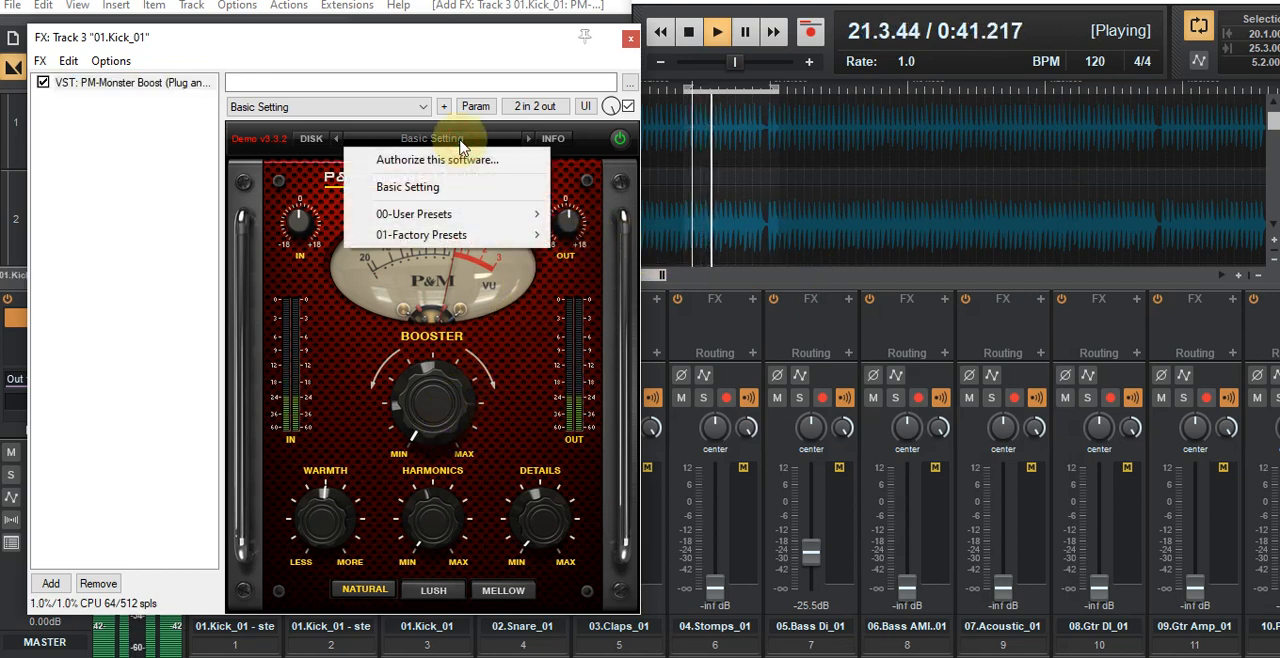
mouse_move(484, 234)
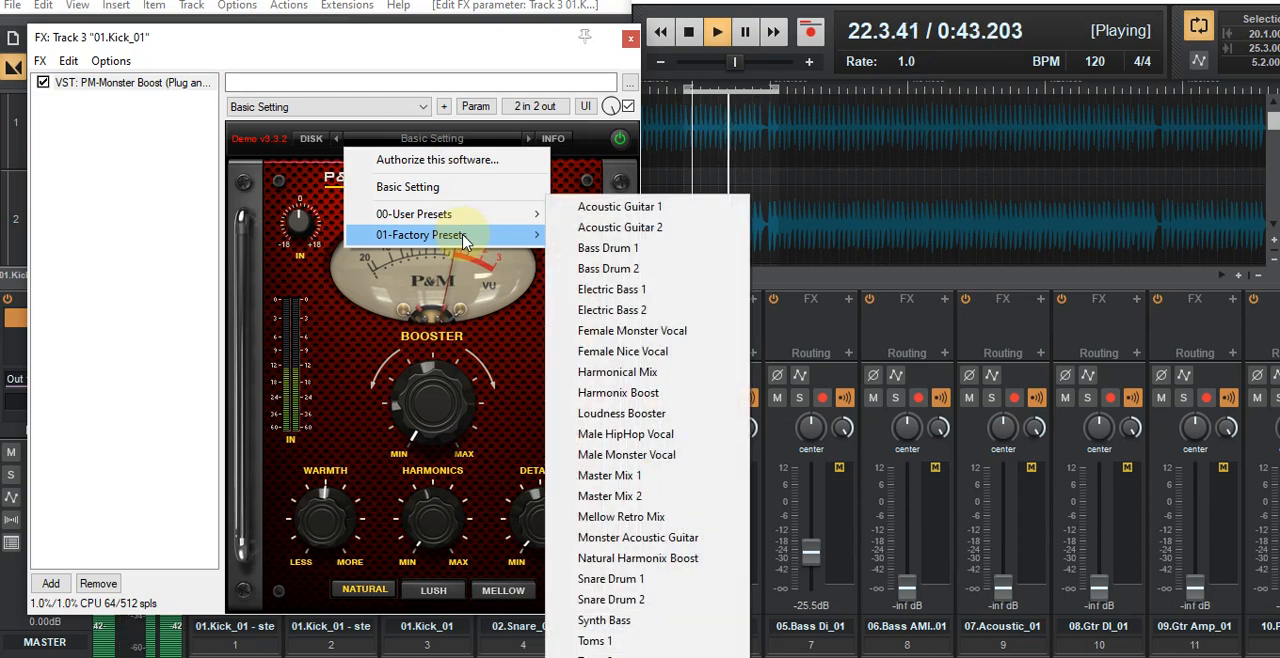
click(612, 268)
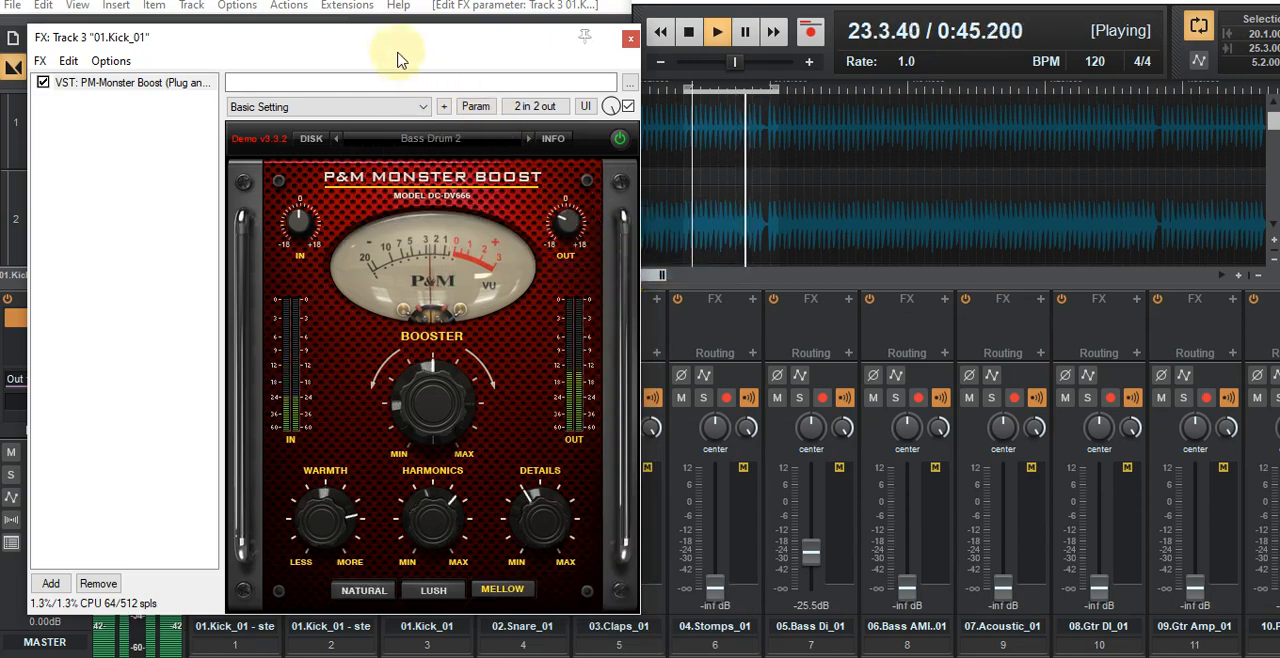
drag(392, 55, 963, 105)
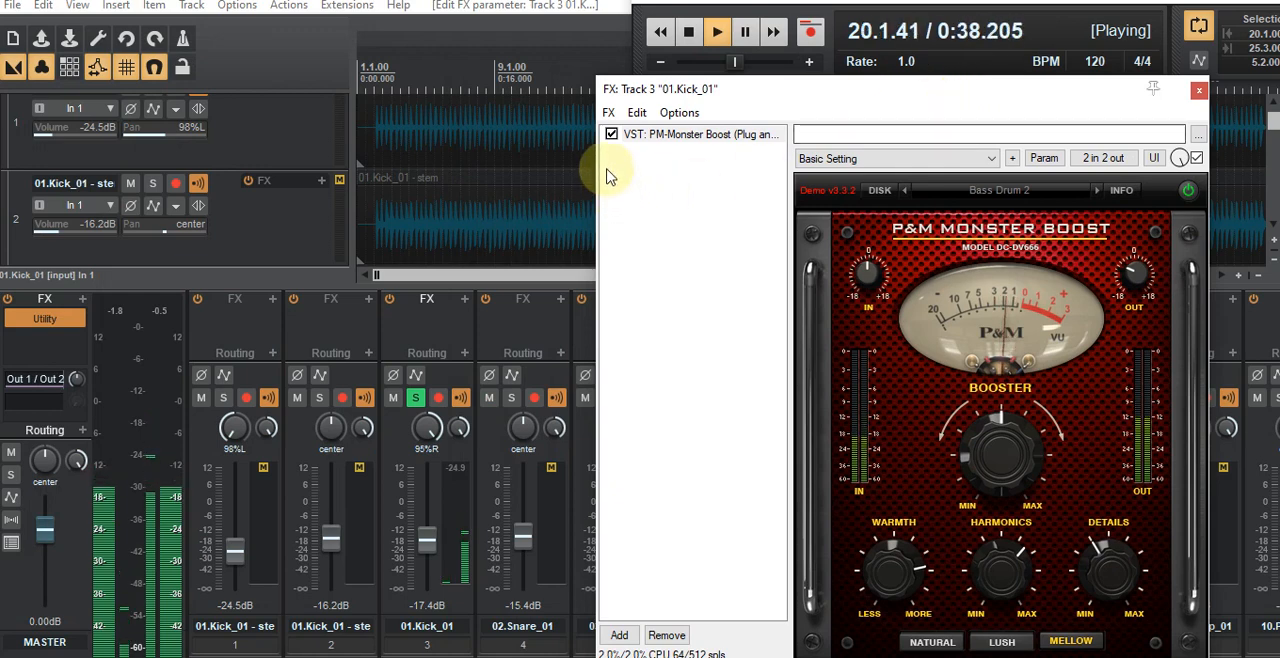
click(695, 185)
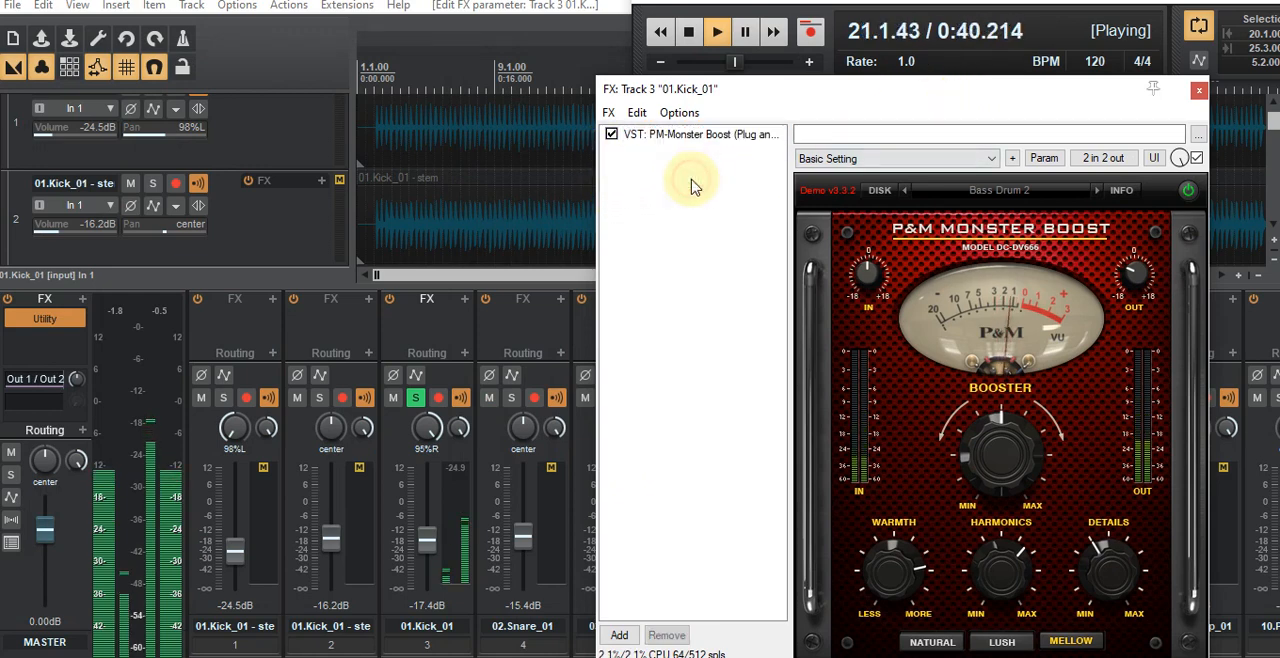
Step: Add the KirchhoffEQ plugin from the 6.5 mixer folder to the right kick and place it before PM-Monster Boost
click(617, 636)
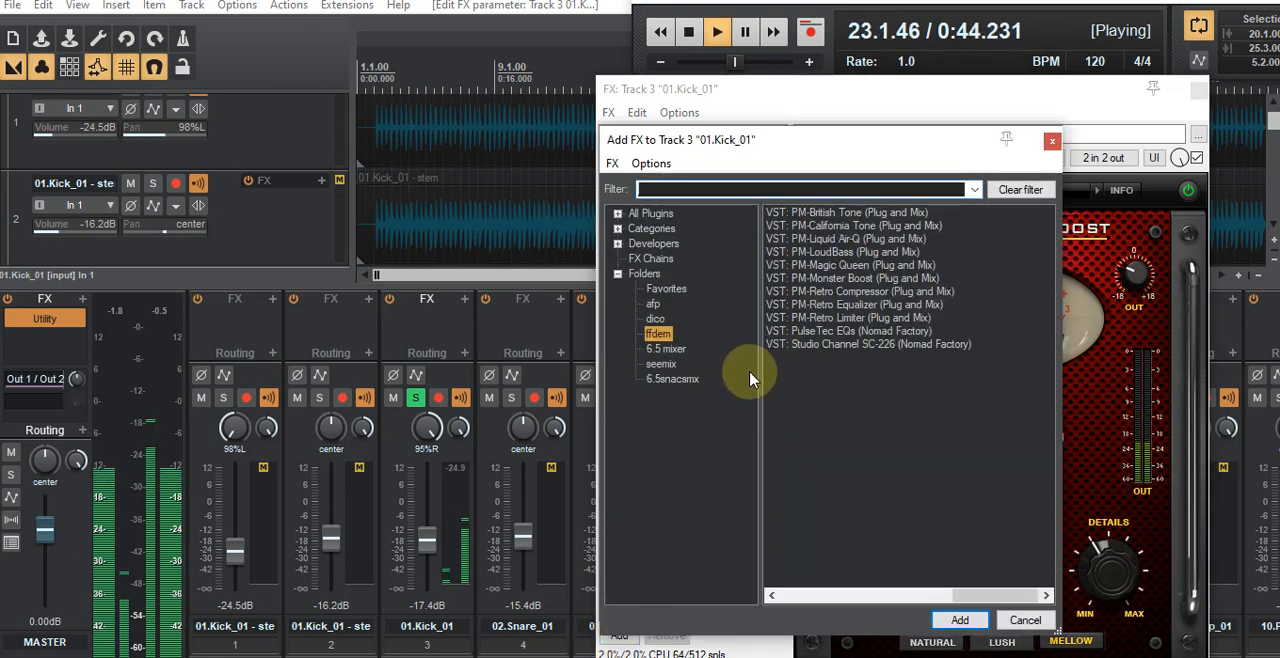
click(665, 348)
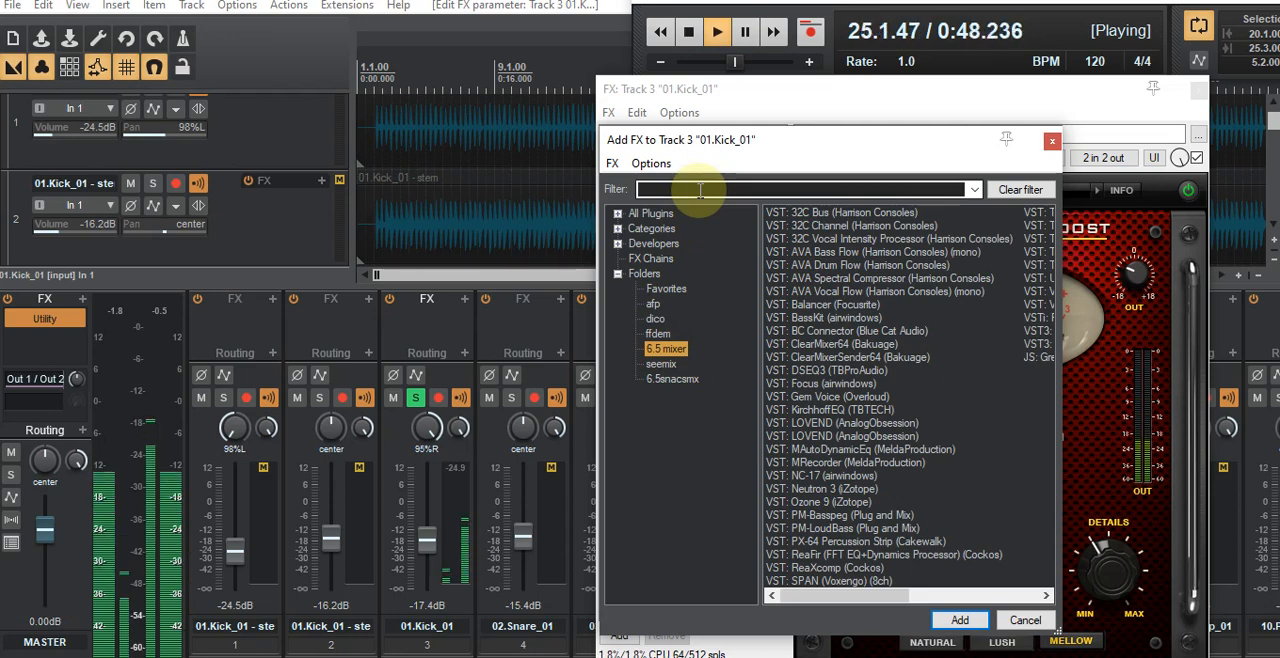
double_click(830, 409)
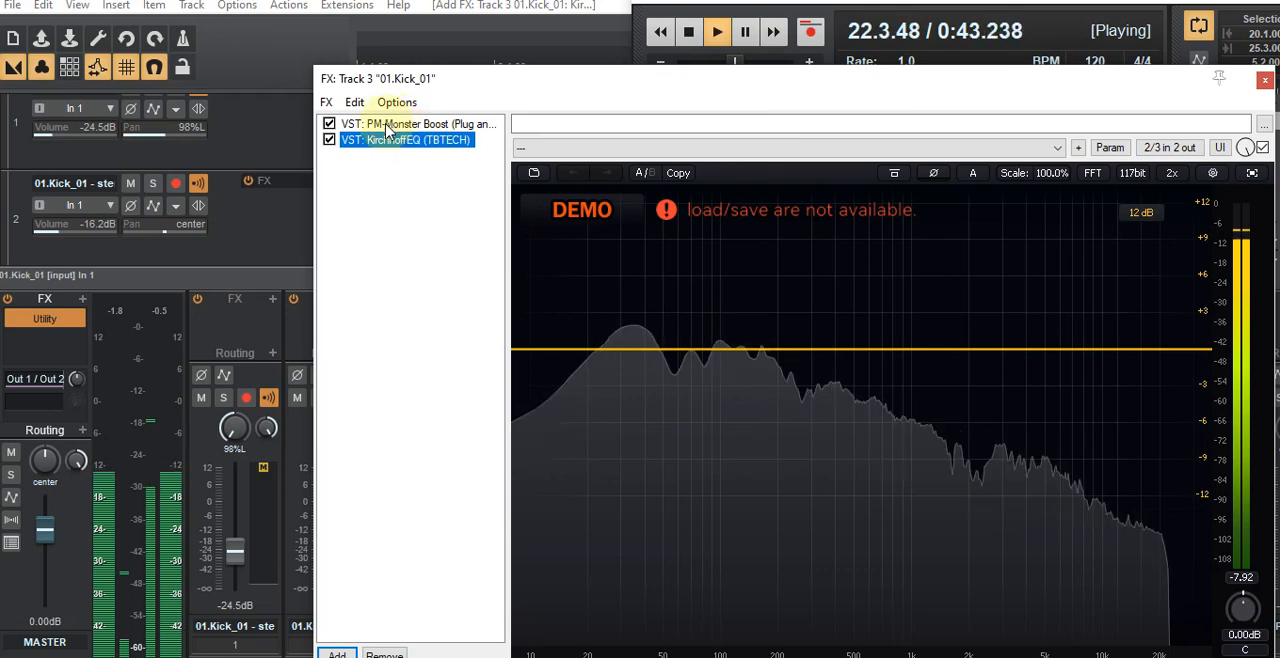
drag(388, 128, 395, 162)
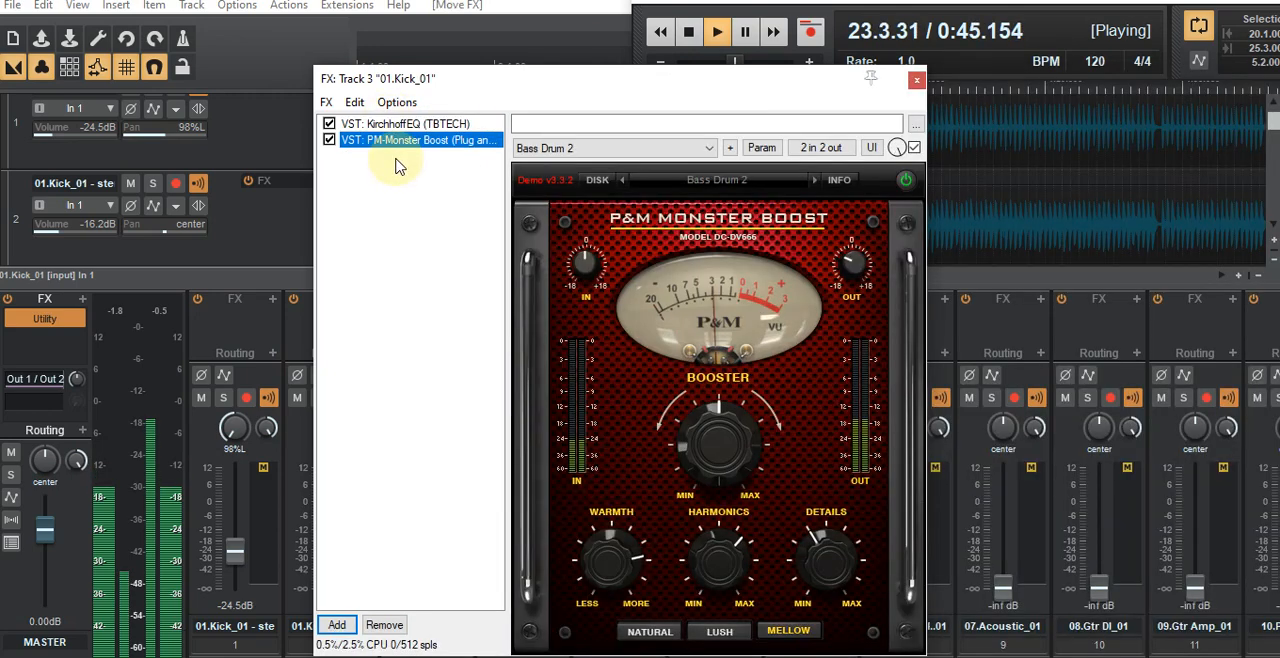
Step: Add a high-pass band at about 19.5 Hz to the right kick's KirchhoffEQ
click(441, 128)
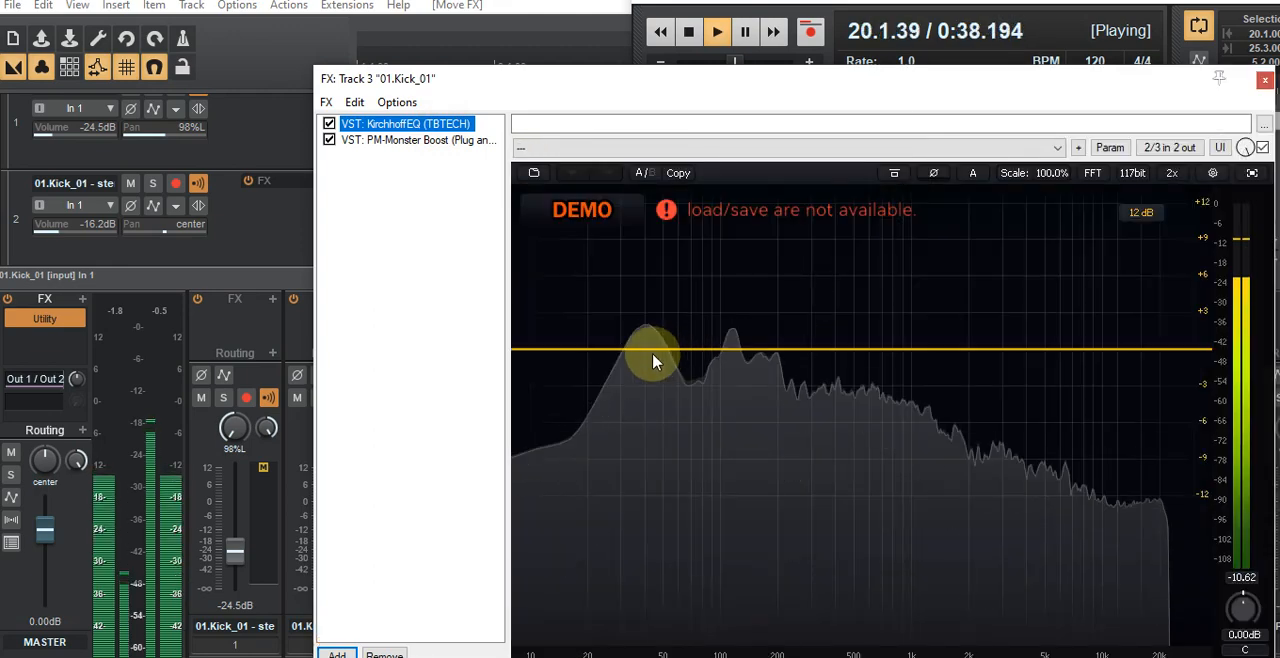
click(545, 355)
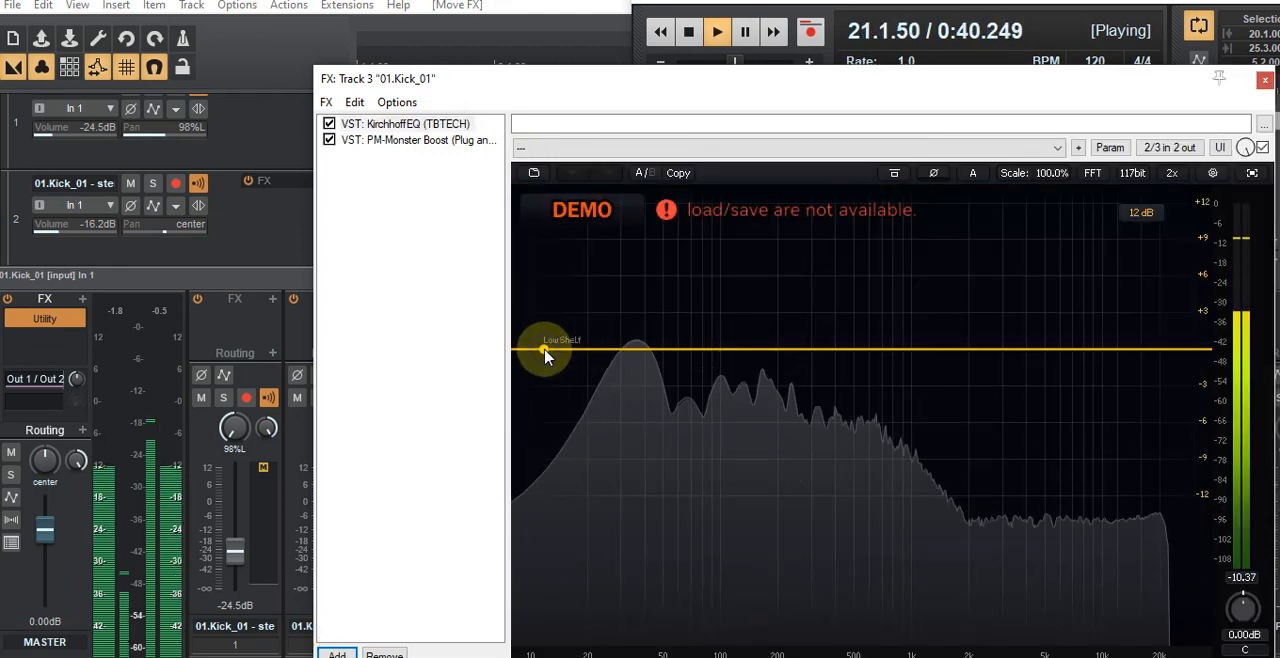
right_click(544, 350)
mouse_move(567, 368)
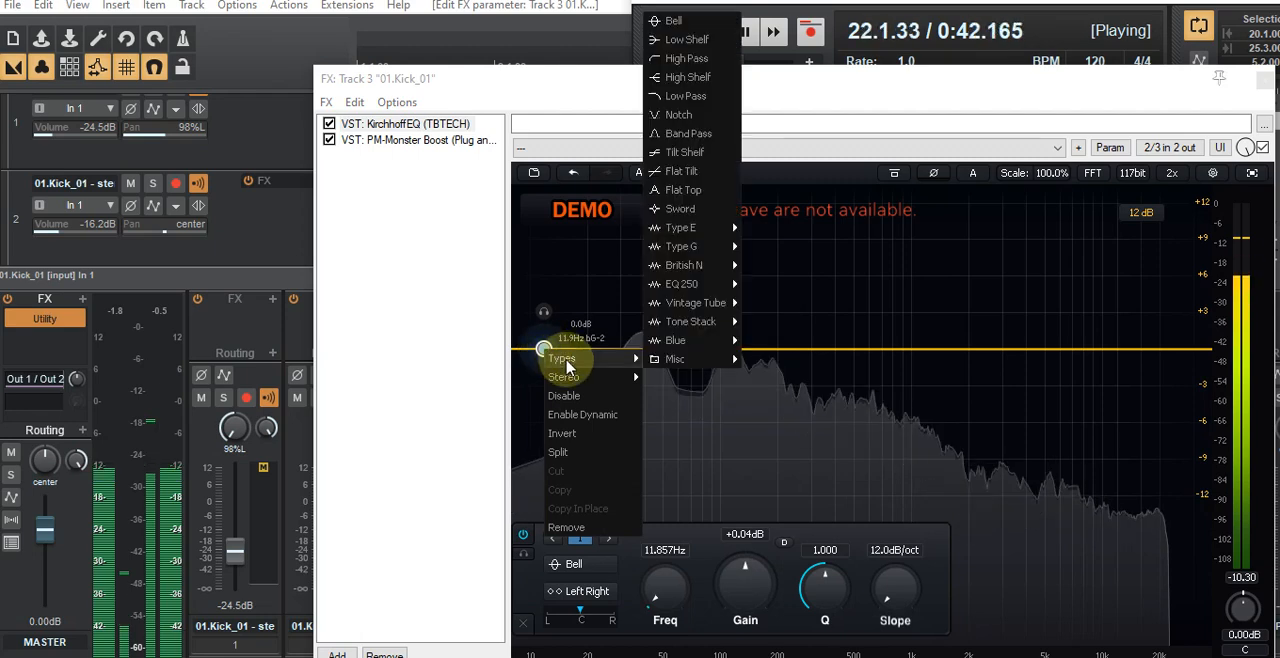
click(675, 58)
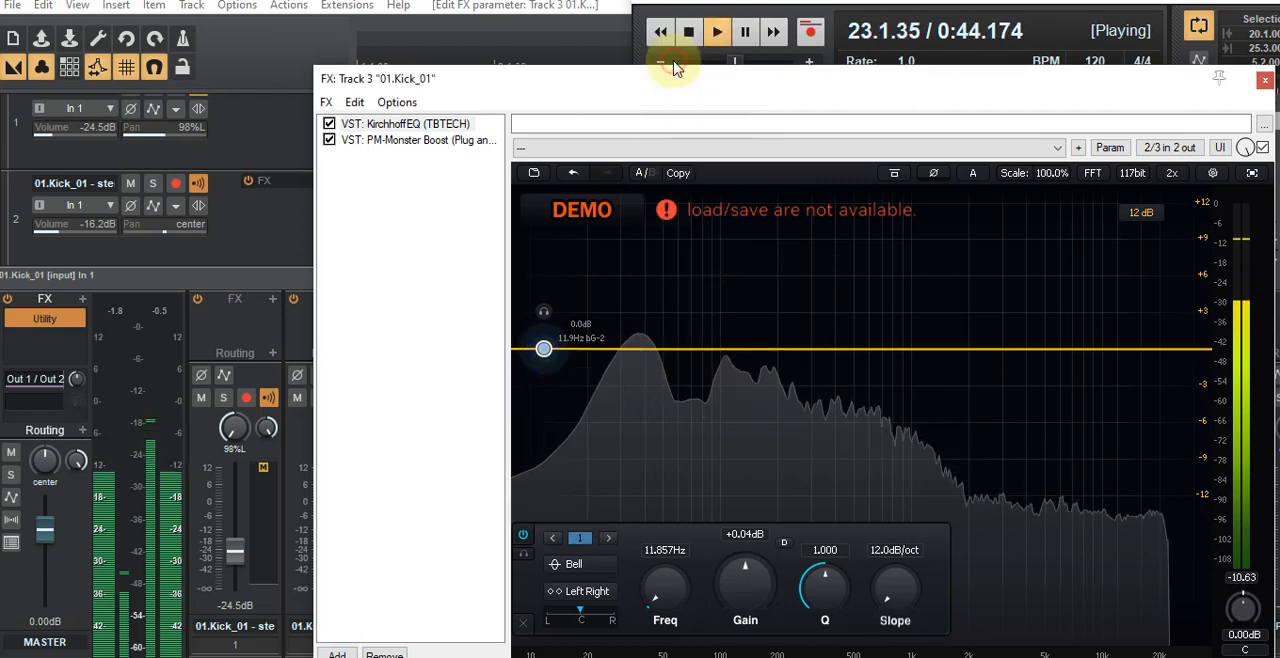
drag(543, 349, 585, 350)
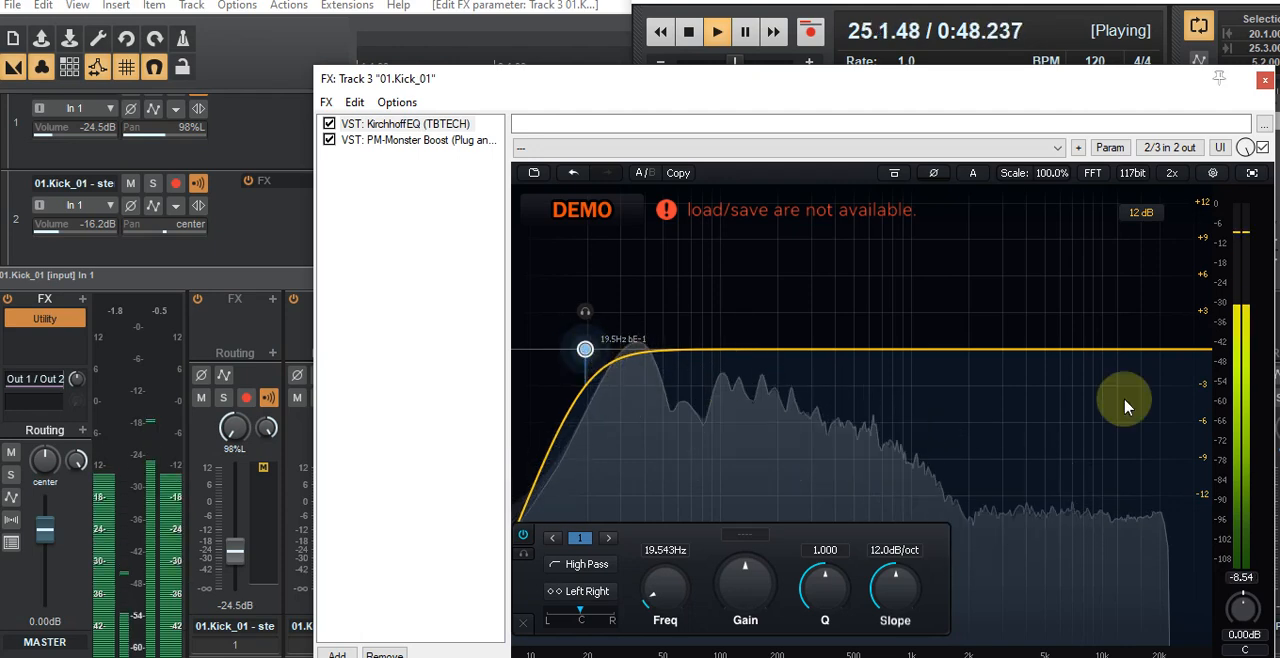
Step: Add a low-pass band at about 3060 Hz and a bell boost of about 1.7 dB near 354 Hz in the EQ
click(1177, 352)
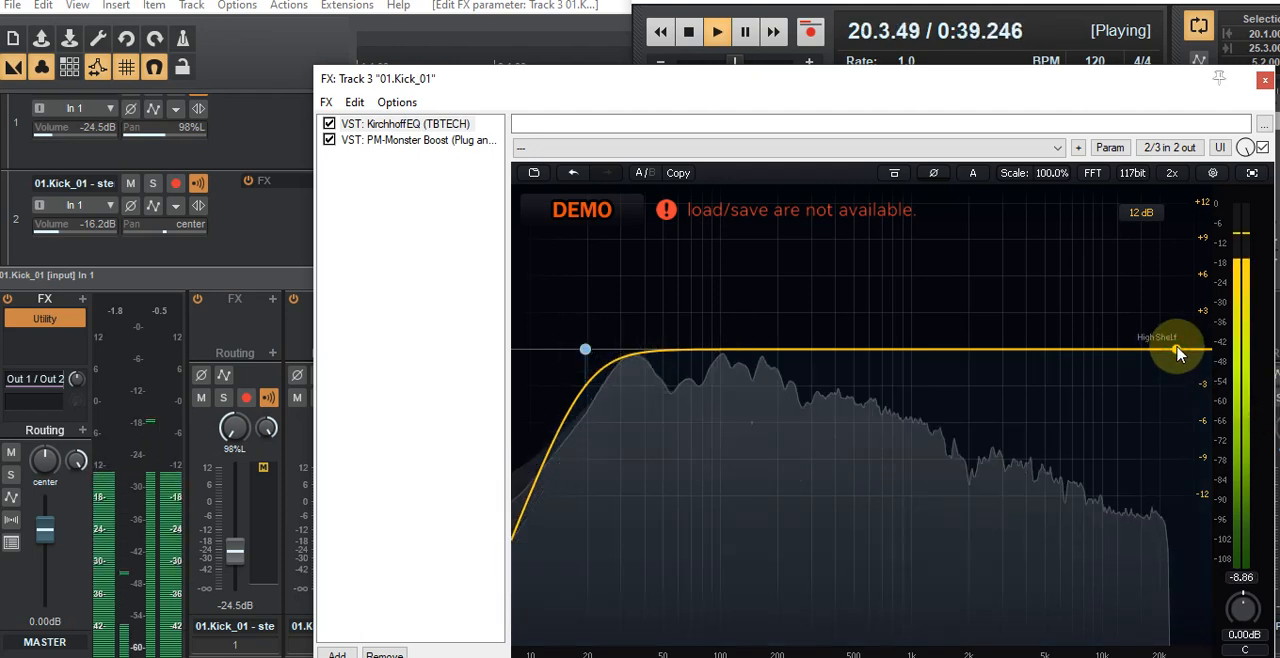
right_click(1177, 350)
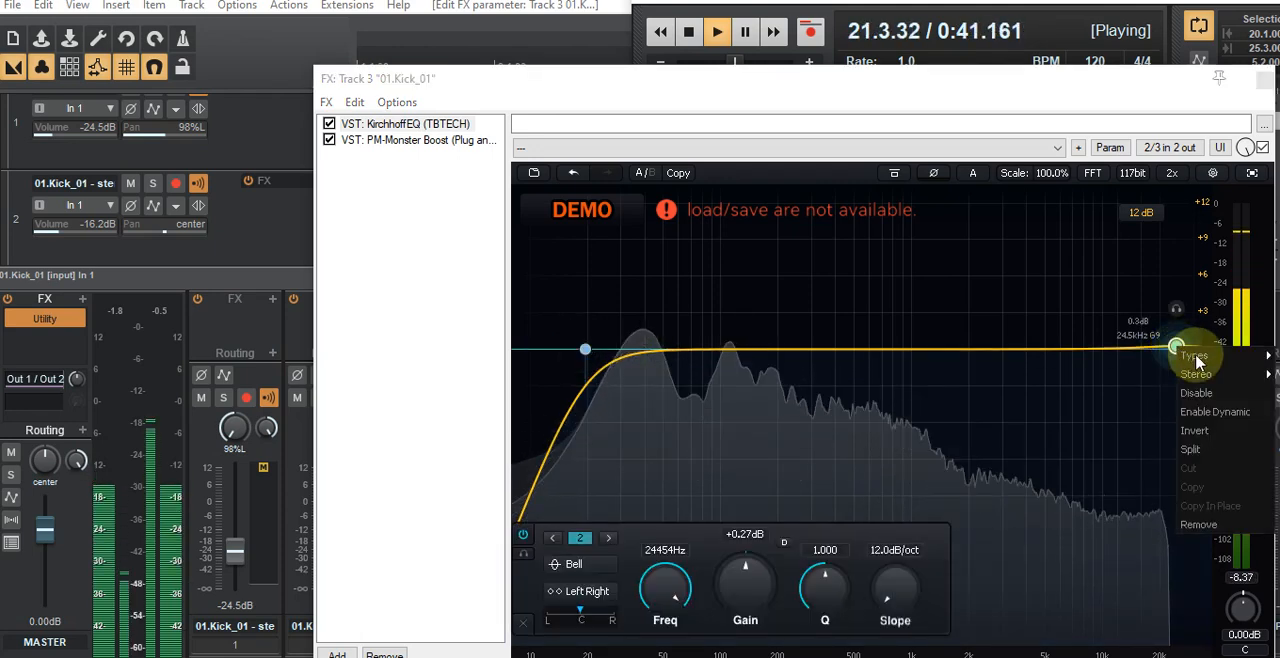
mouse_move(1195, 356)
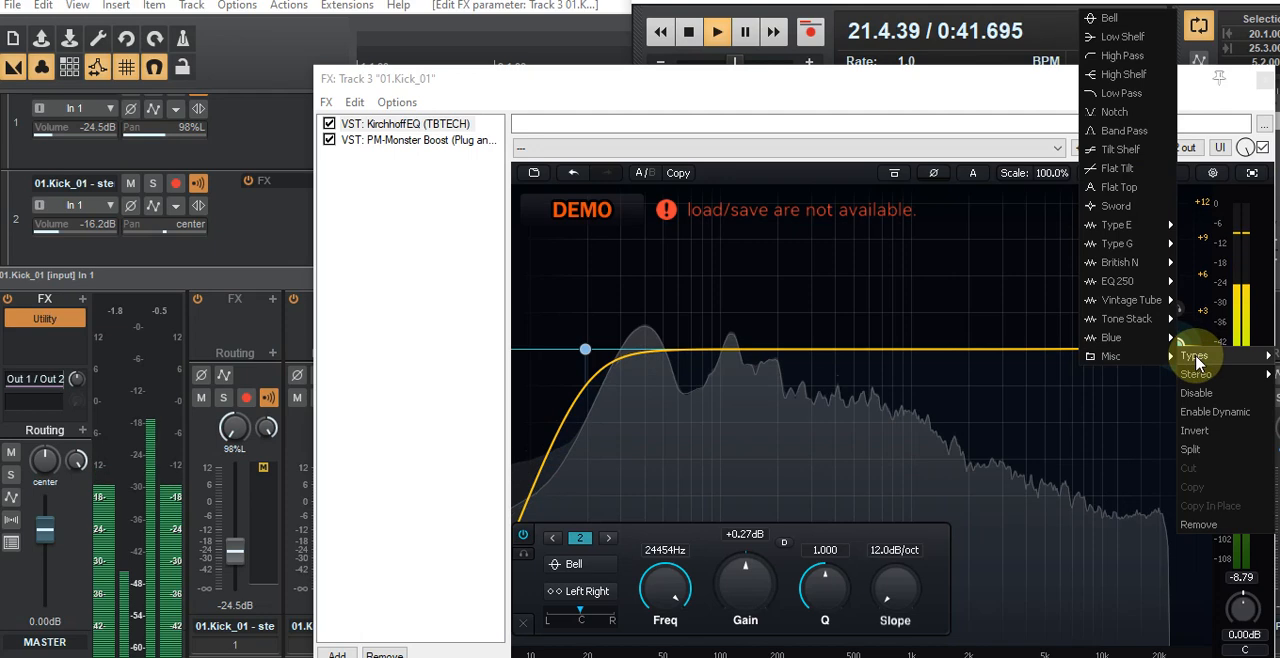
click(1113, 95)
mouse_move(1029, 360)
mouse_down()
mouse_move(886, 357)
mouse_move(1005, 357)
mouse_up()
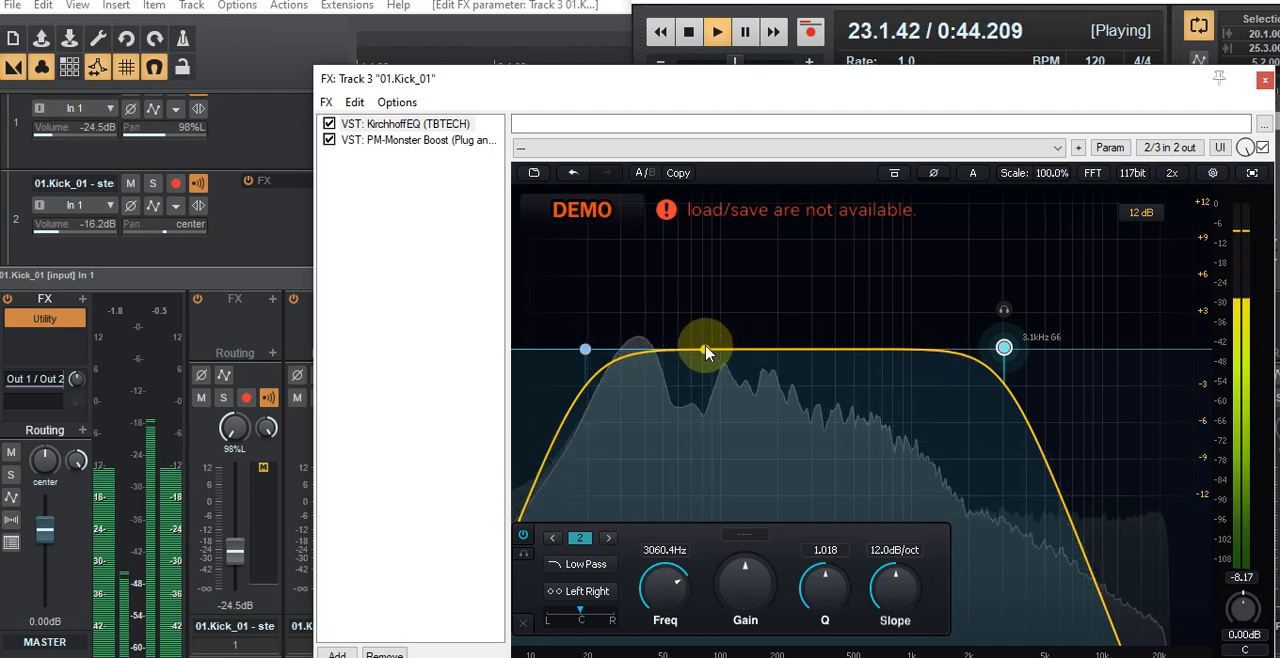
drag(705, 352, 832, 277)
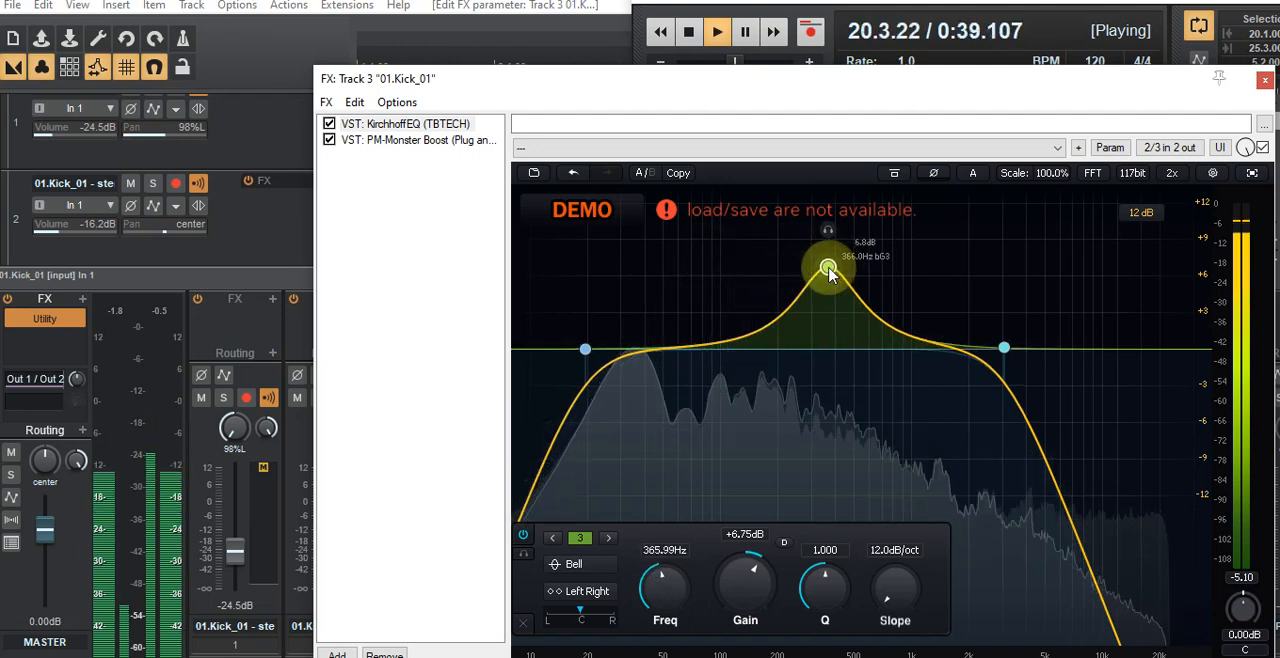
drag(830, 271, 827, 336)
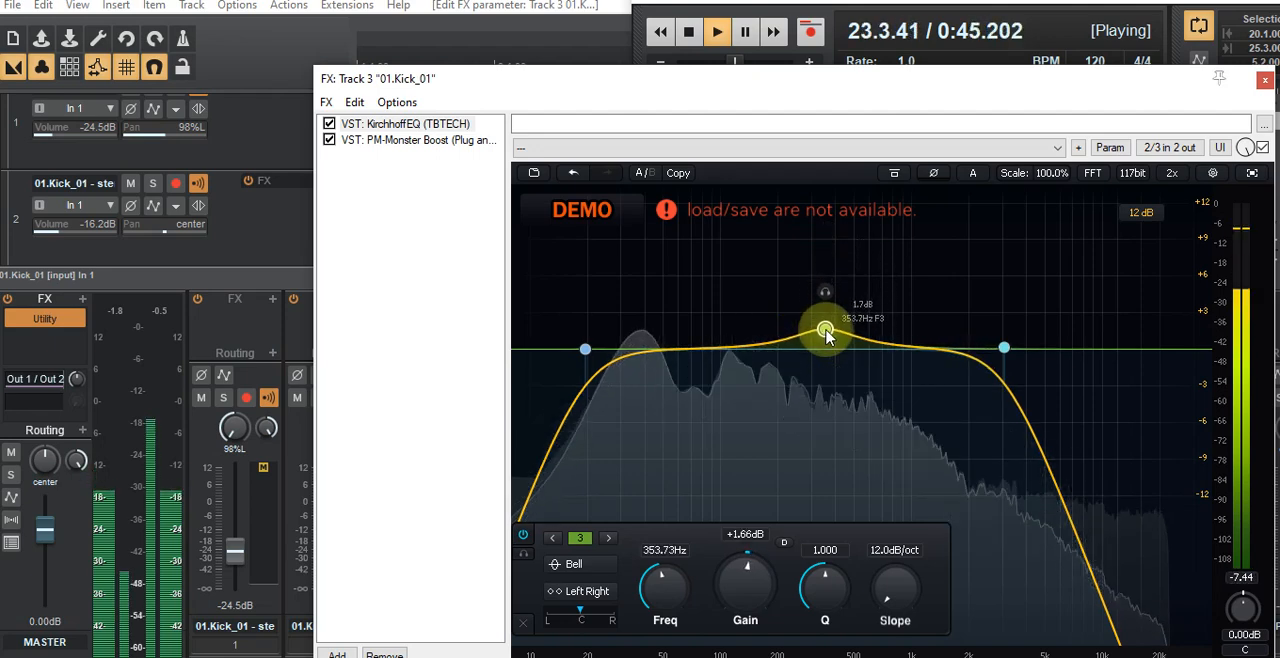
Step: Solo the left kick alongside the right kick and lower the right kick's volume to -23.4 dB
click(201, 398)
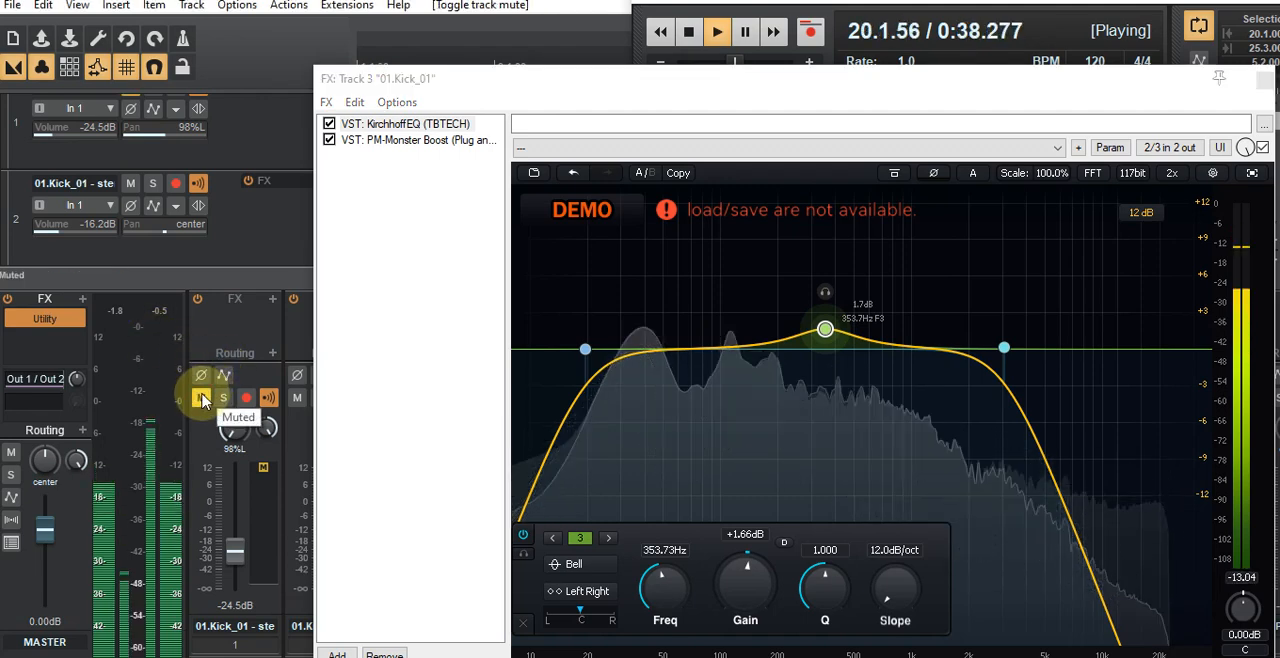
click(224, 400)
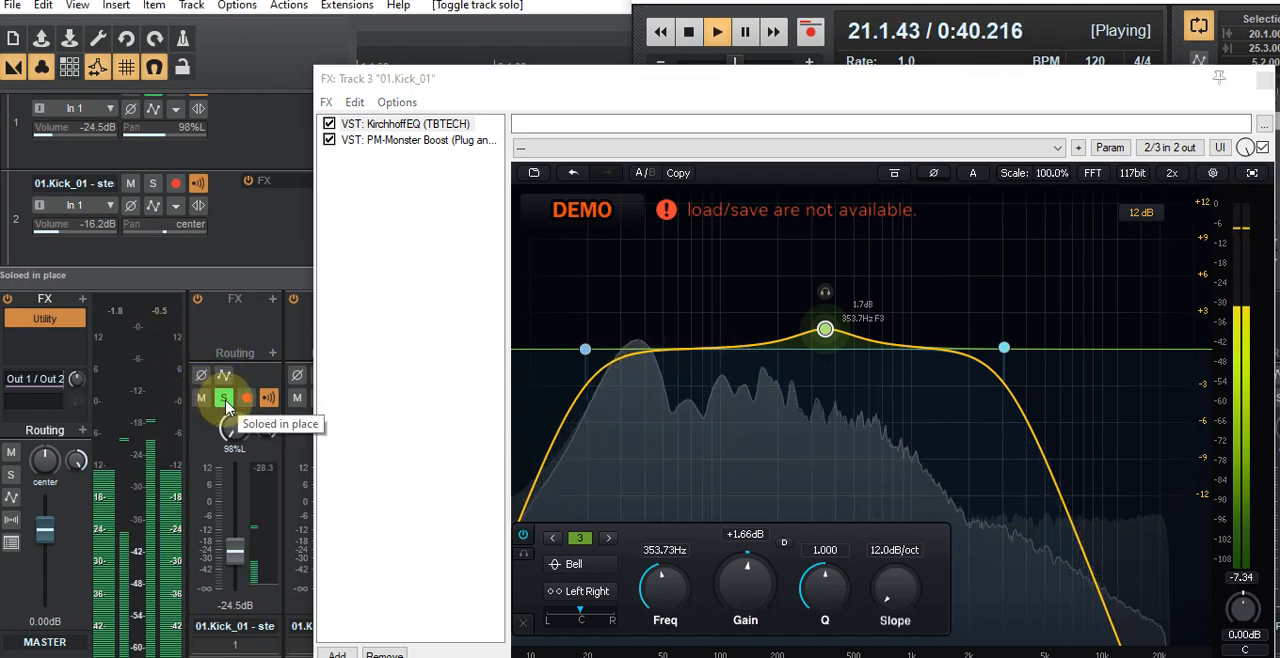
drag(820, 84, 0, 84)
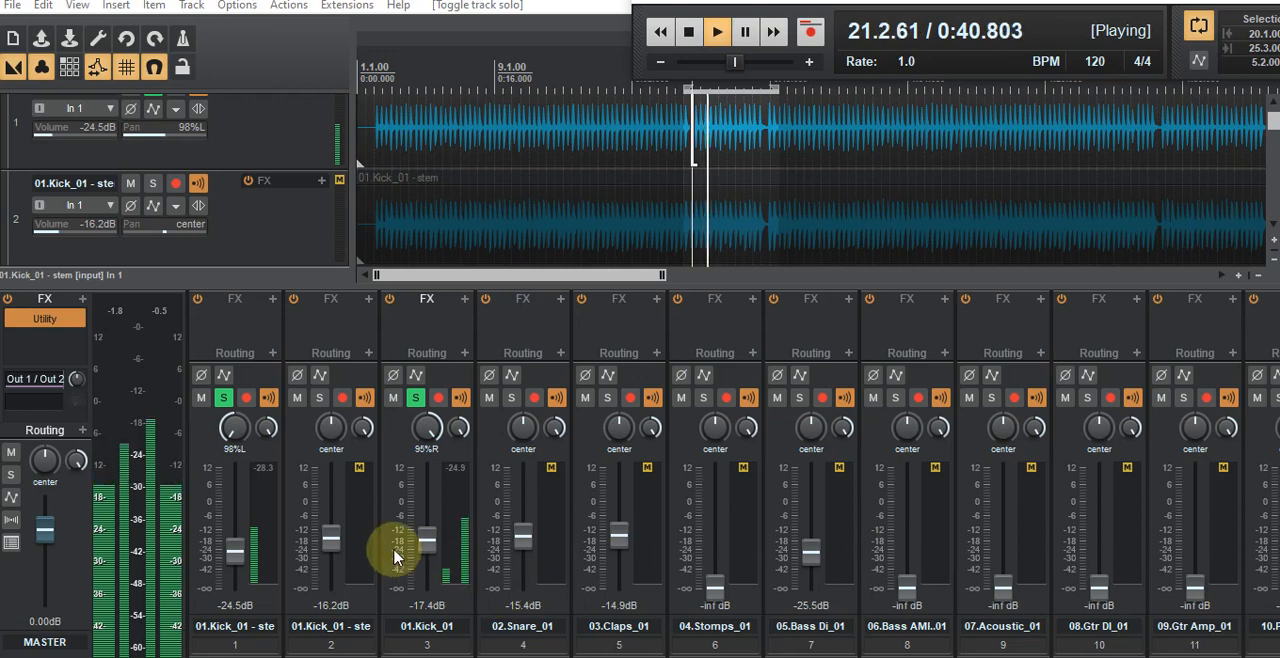
drag(422, 545, 427, 556)
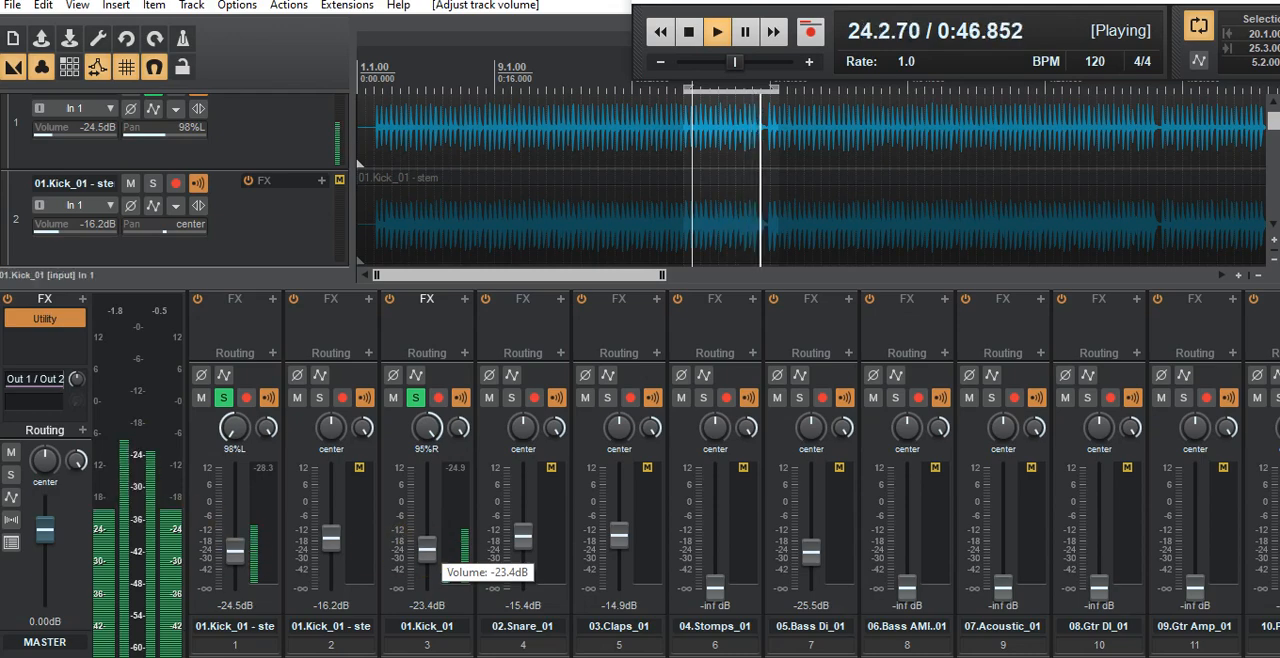
Step: Add a bell boost of about 1.5 dB near 44.3 Hz to the right kick's EQ and nudge its high-pass cutoff slightly higher
drag(2, 95, 545, 44)
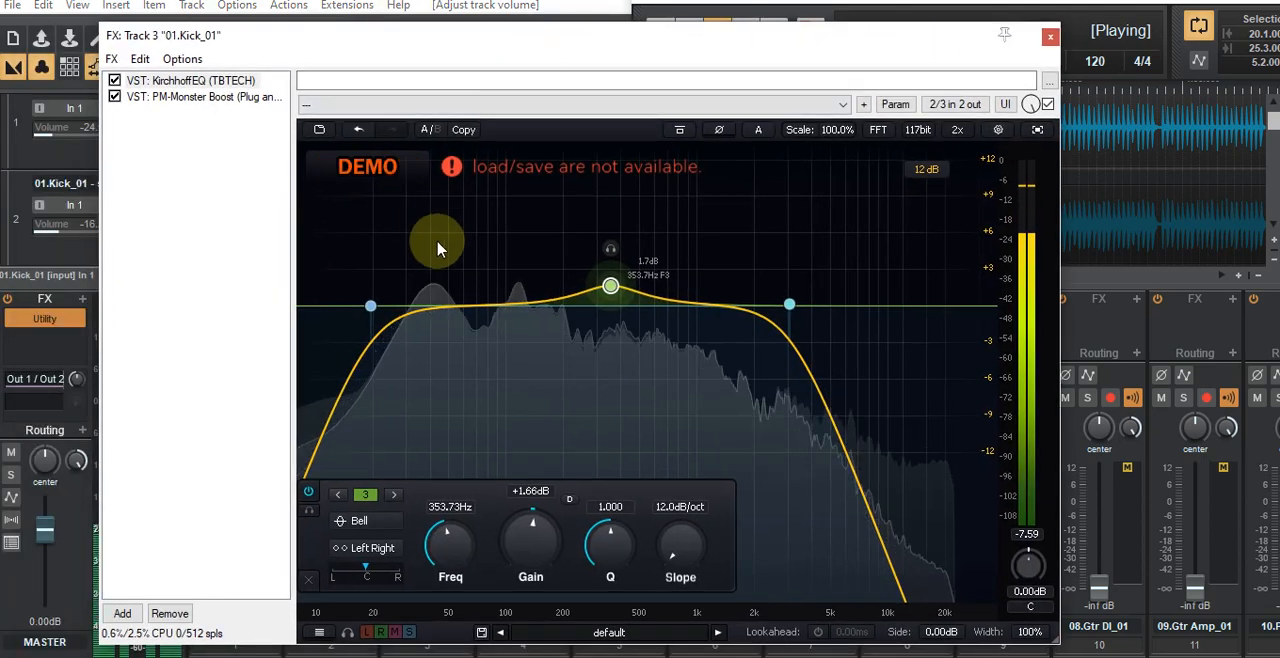
click(511, 303)
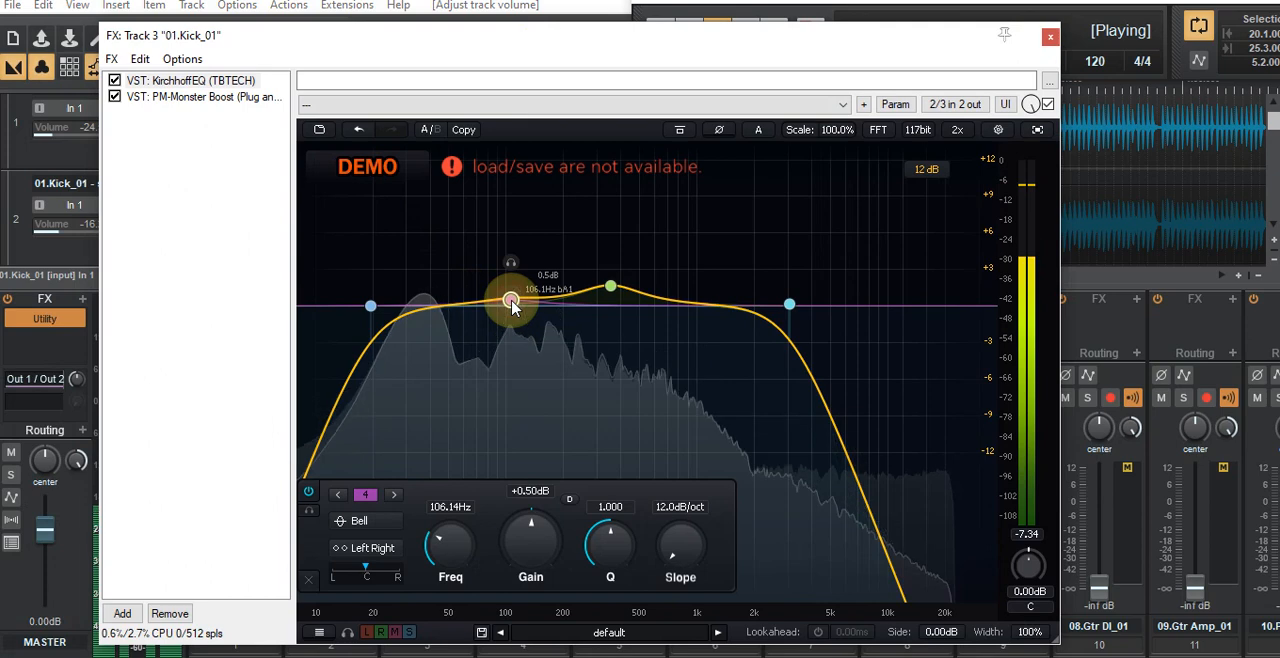
drag(512, 288, 511, 218)
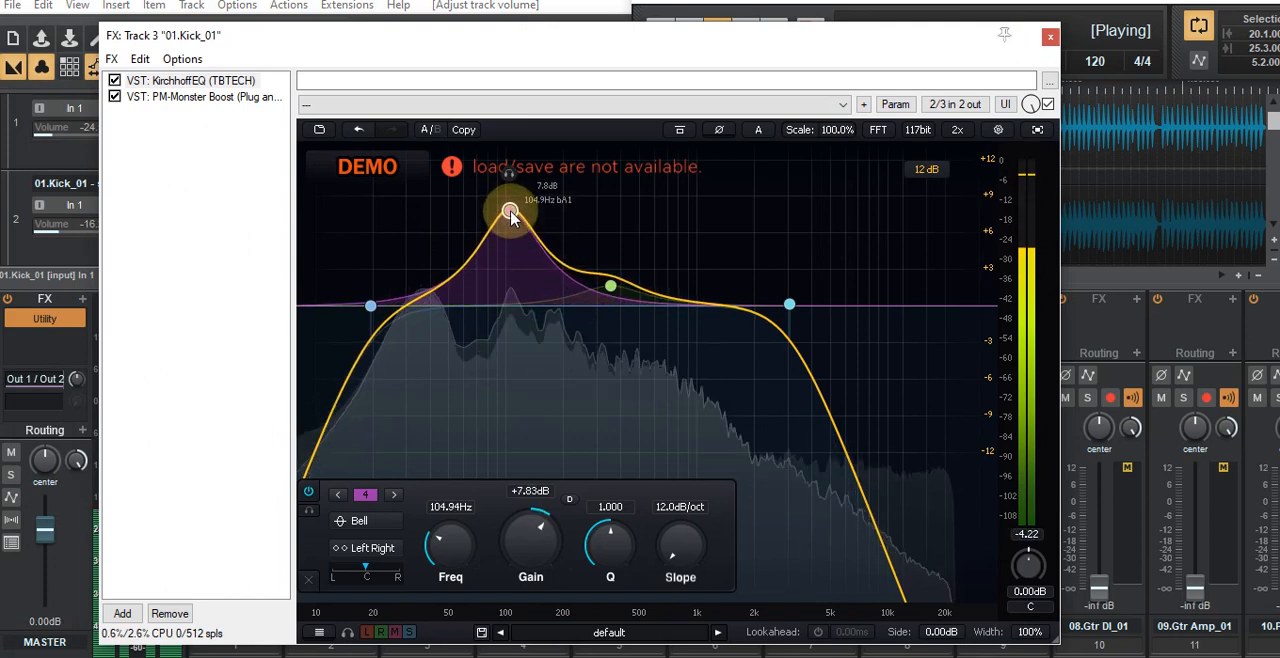
drag(511, 213, 418, 266)
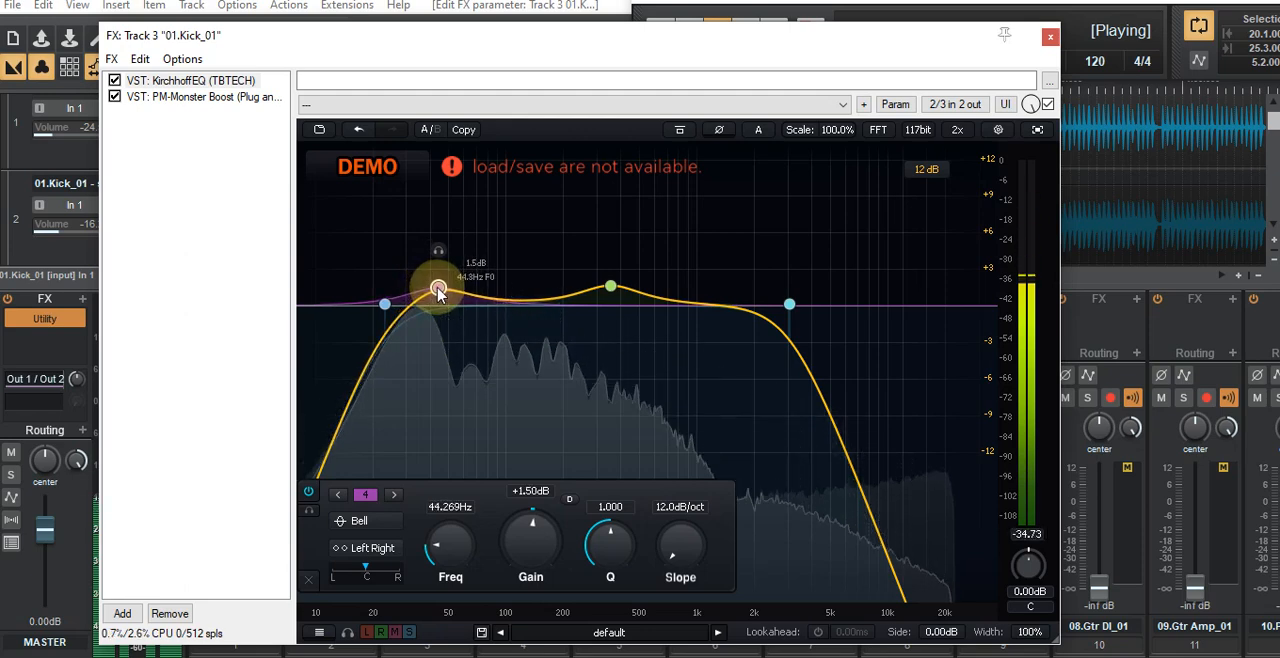
click(1048, 38)
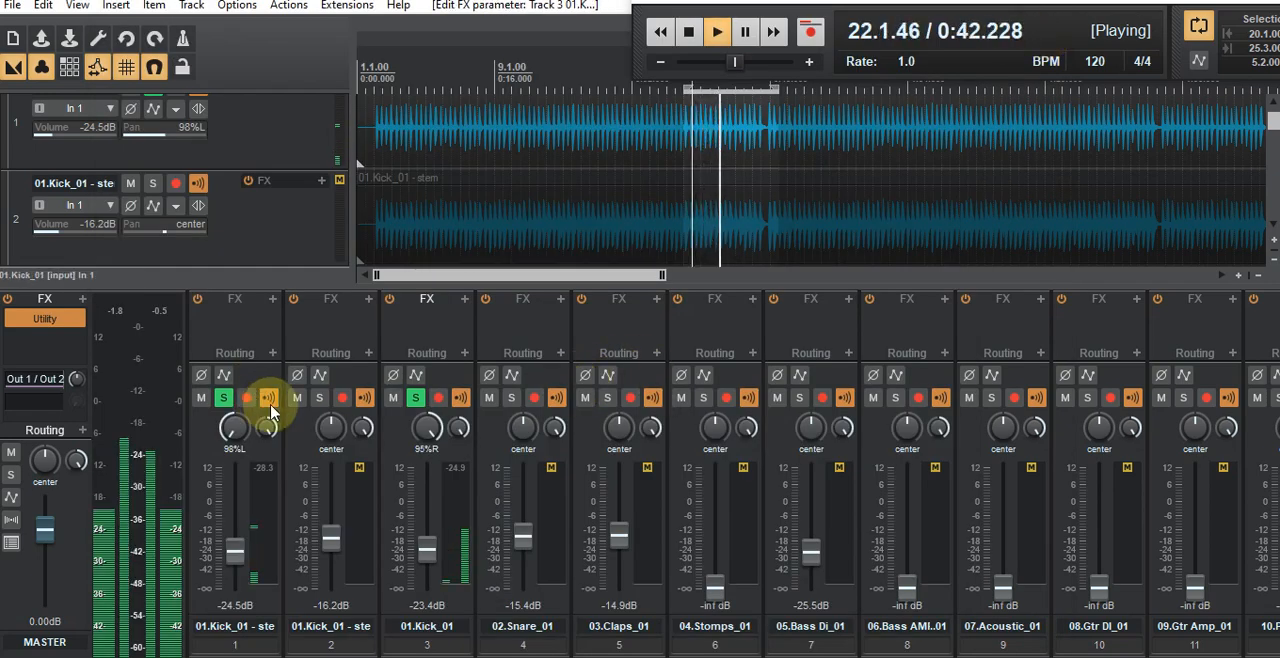
Step: Audition the three kicks soloed together, then clear their solos to hear the full mix and stop playback
click(319, 398)
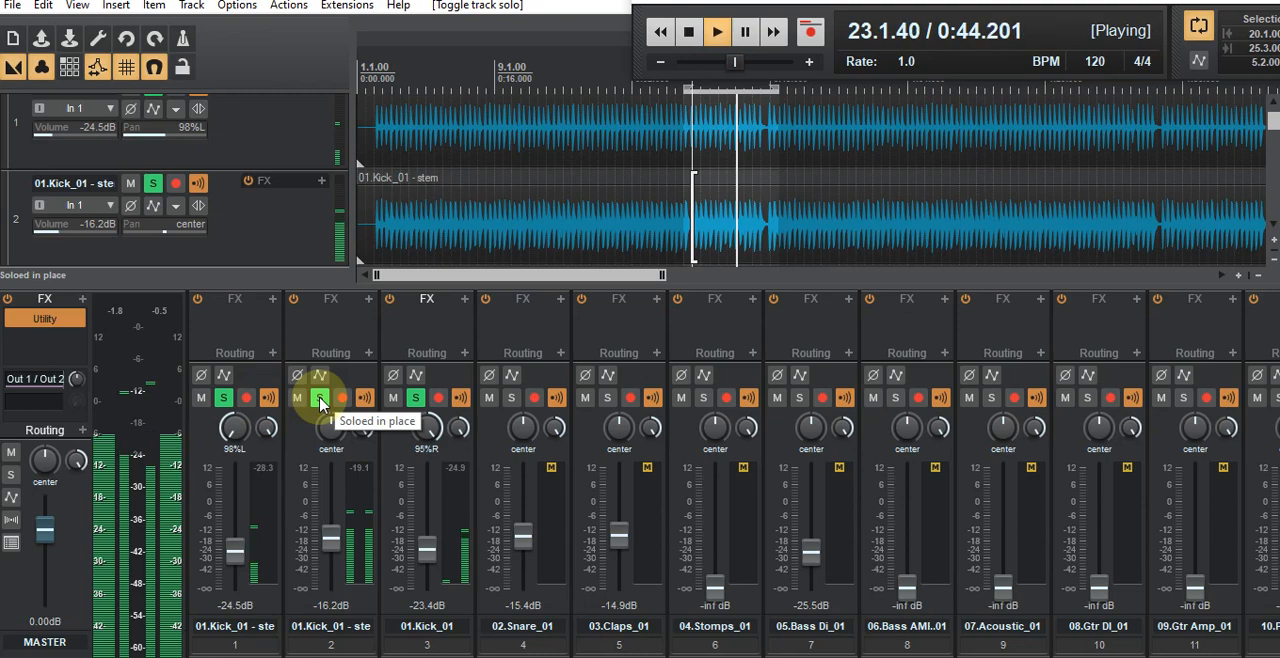
click(415, 398)
click(317, 399)
click(223, 398)
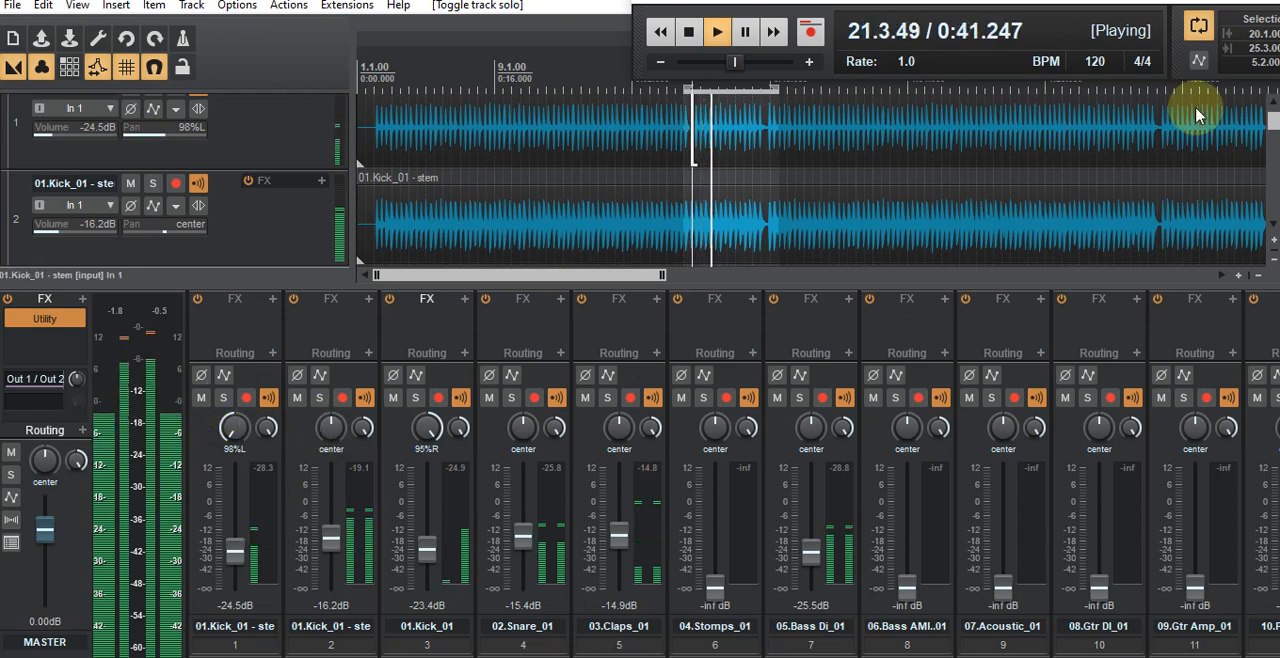
click(697, 31)
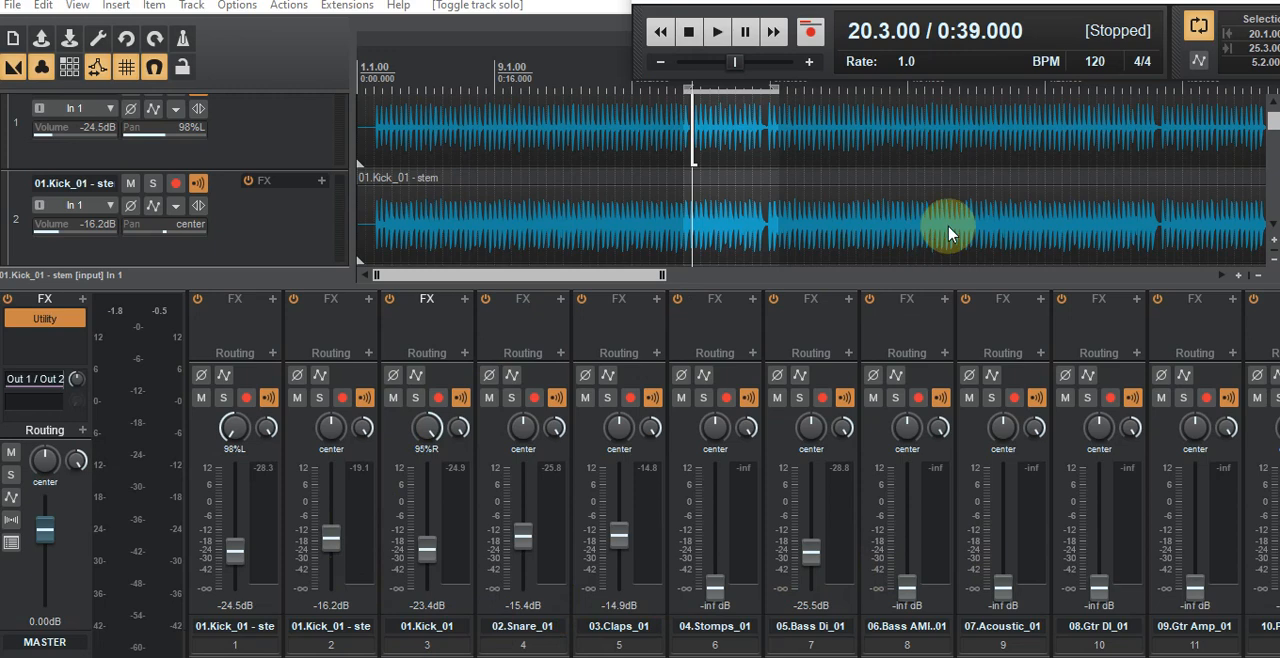
Step: Review the right kick's effects chain and close it
click(396, 332)
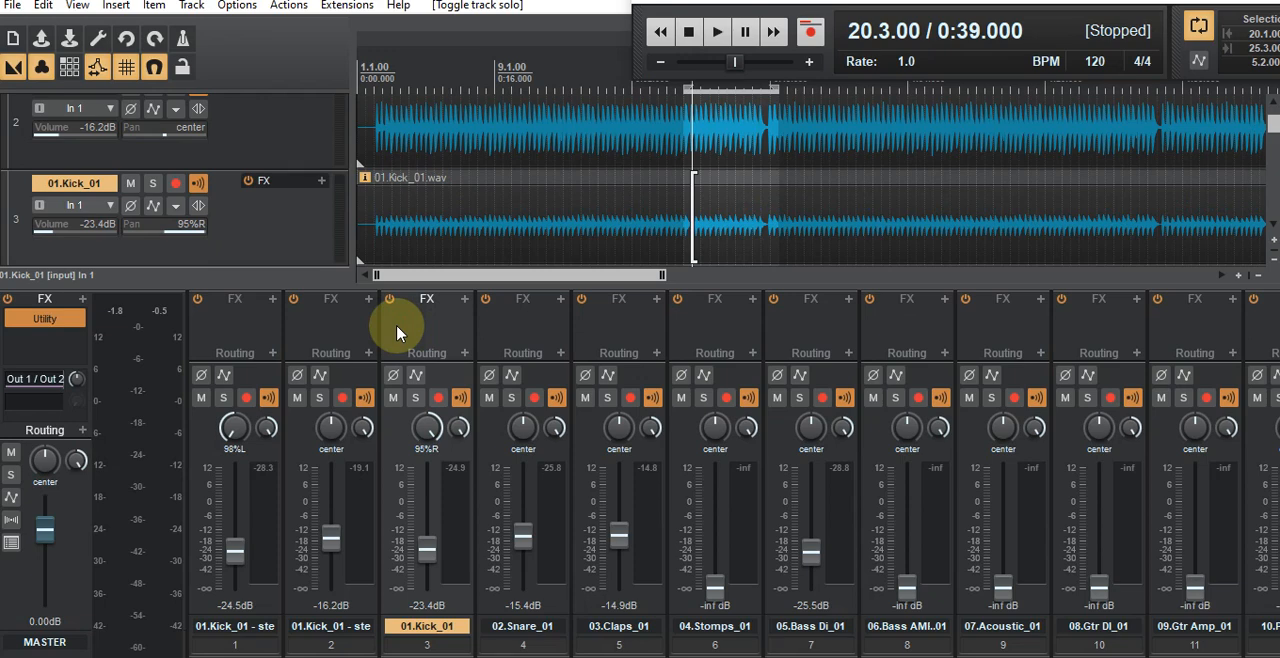
click(320, 183)
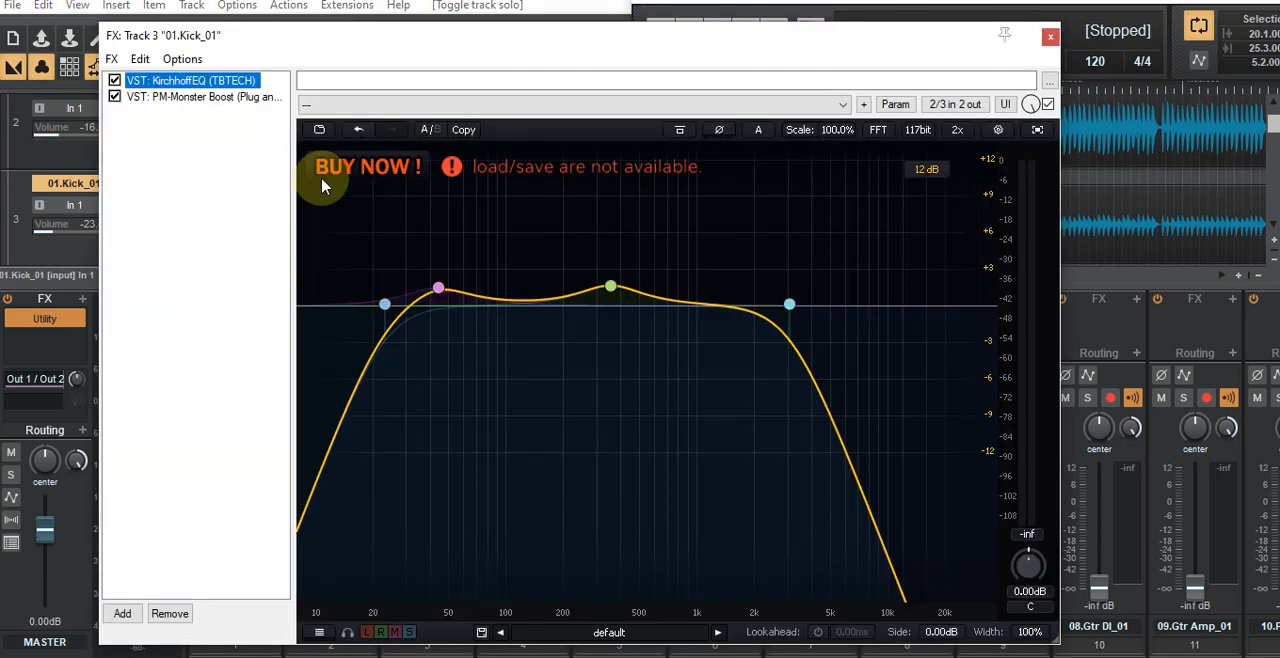
click(1050, 36)
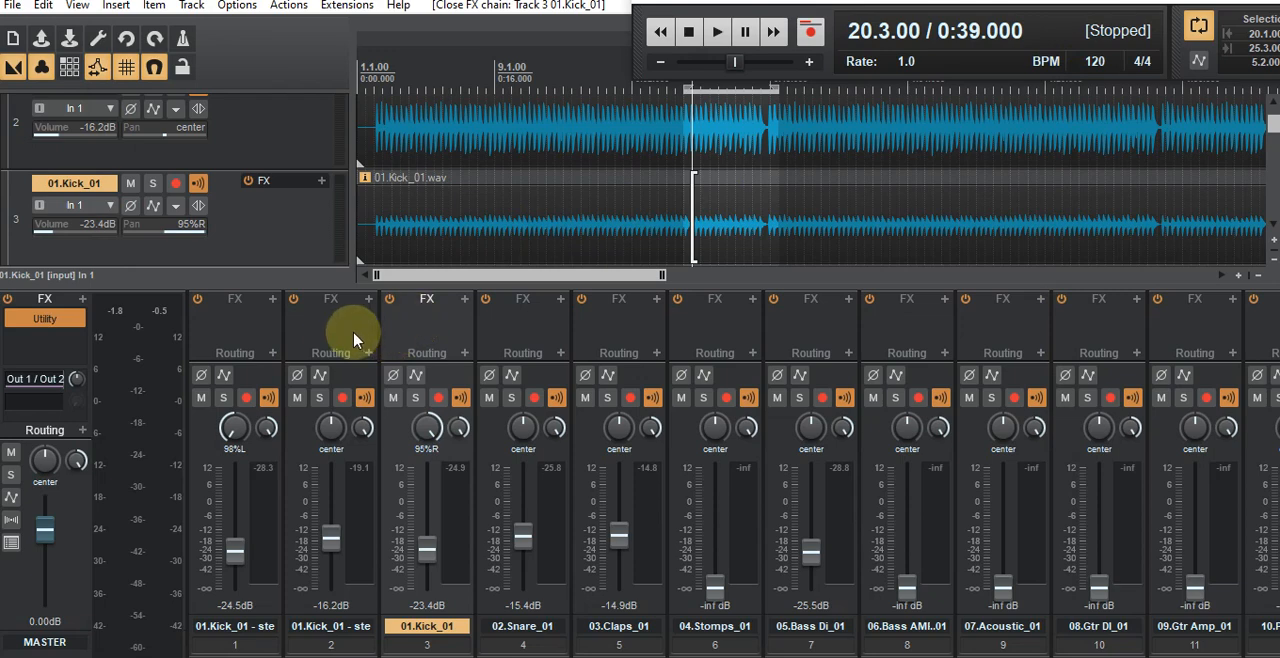
click(321, 336)
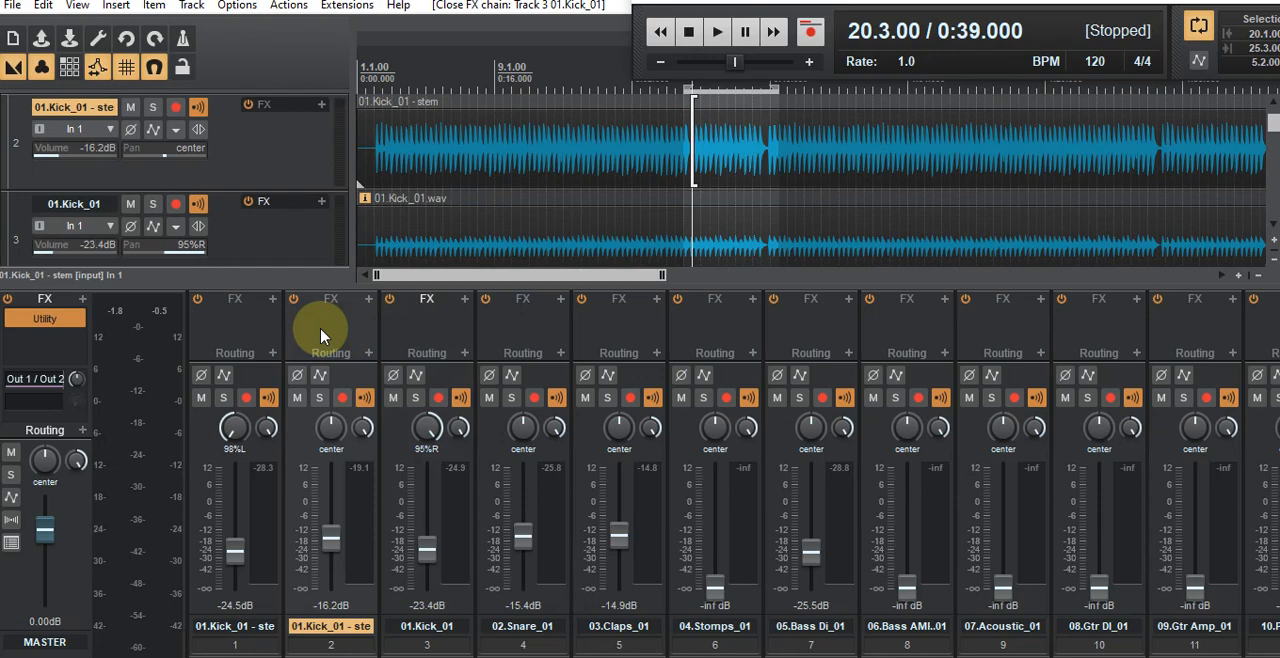
click(420, 323)
click(249, 329)
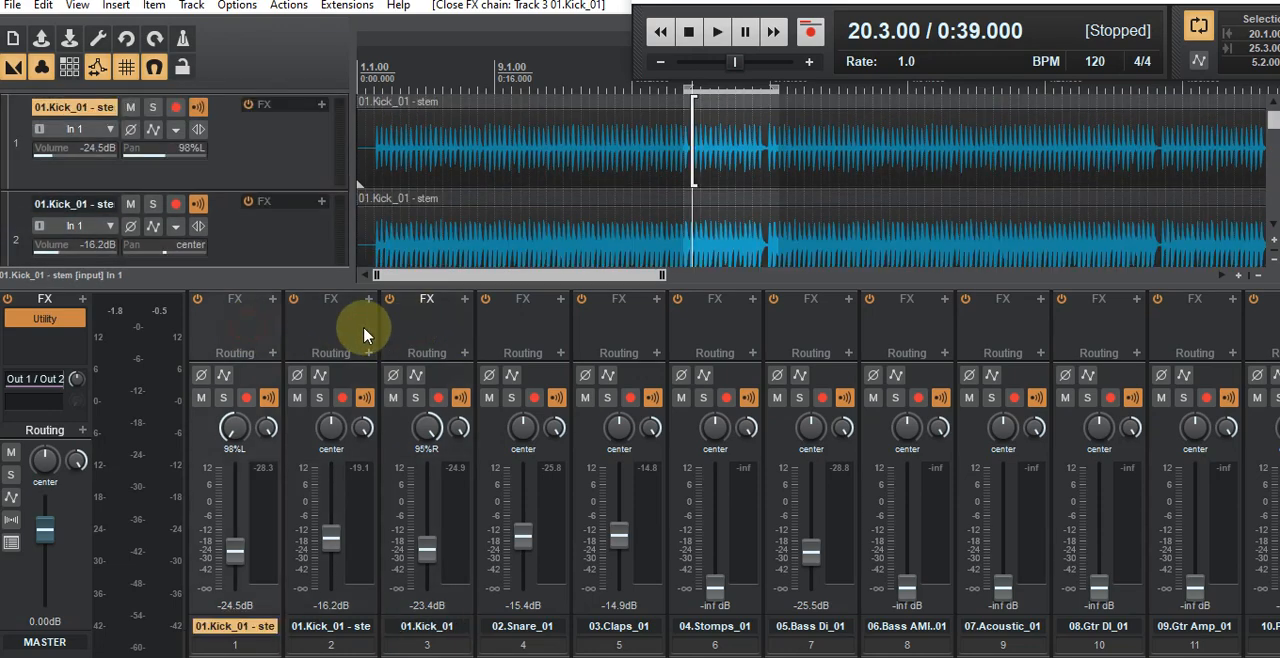
click(435, 320)
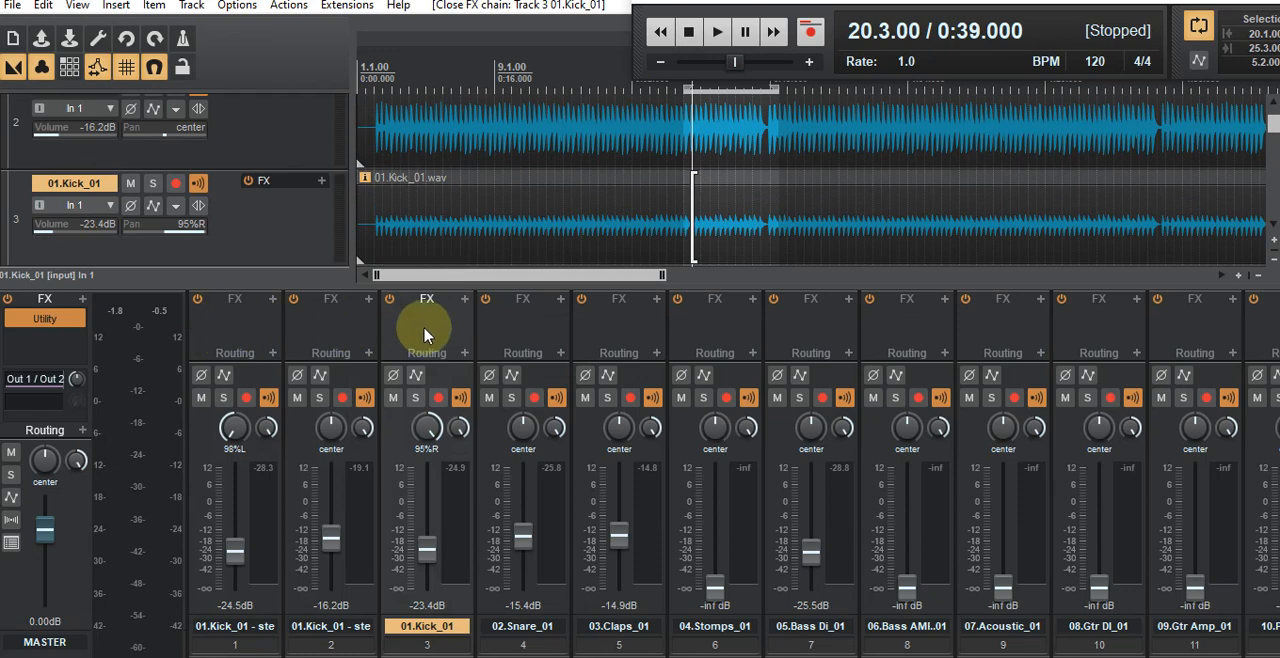
click(331, 330)
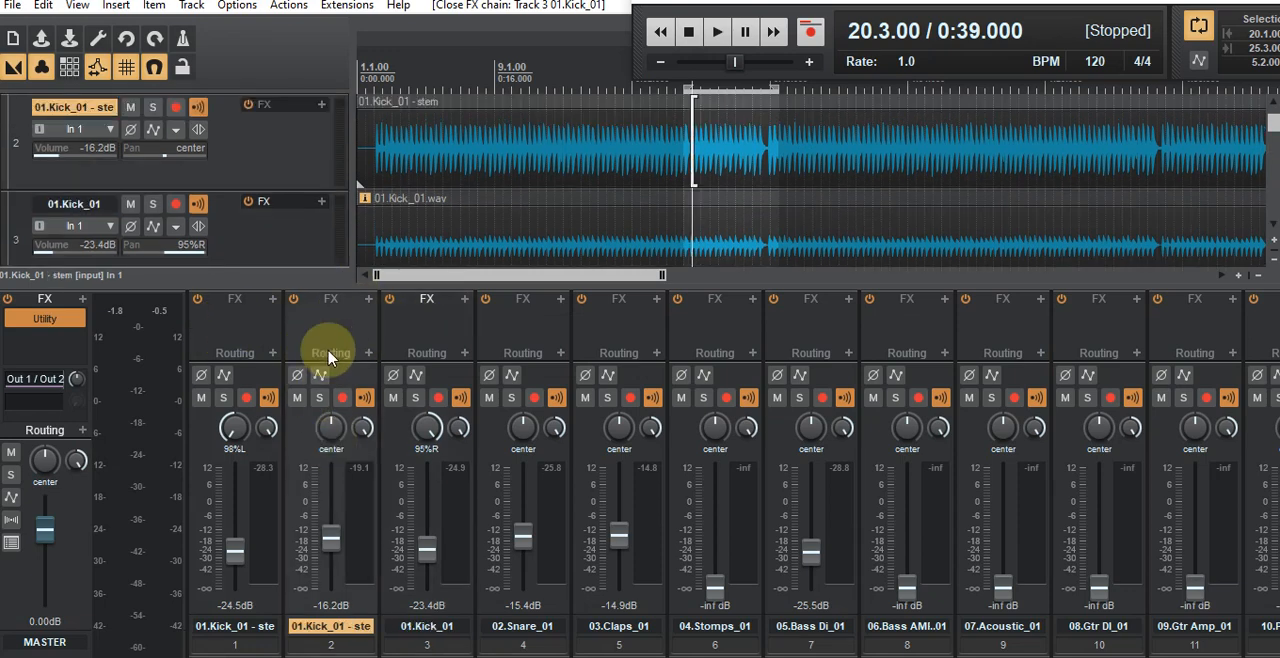
click(430, 316)
click(252, 322)
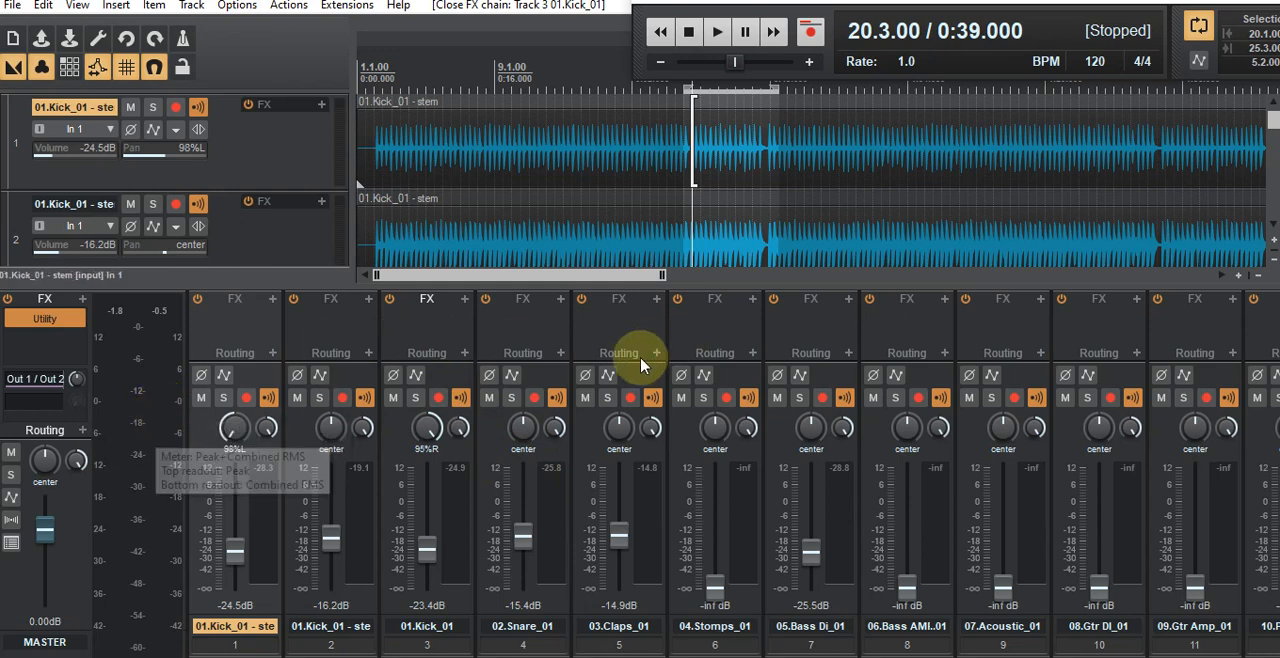
Step: Render the right kick track to a mono stem and remove its muted original track
right_click(424, 320)
mouse_move(505, 333)
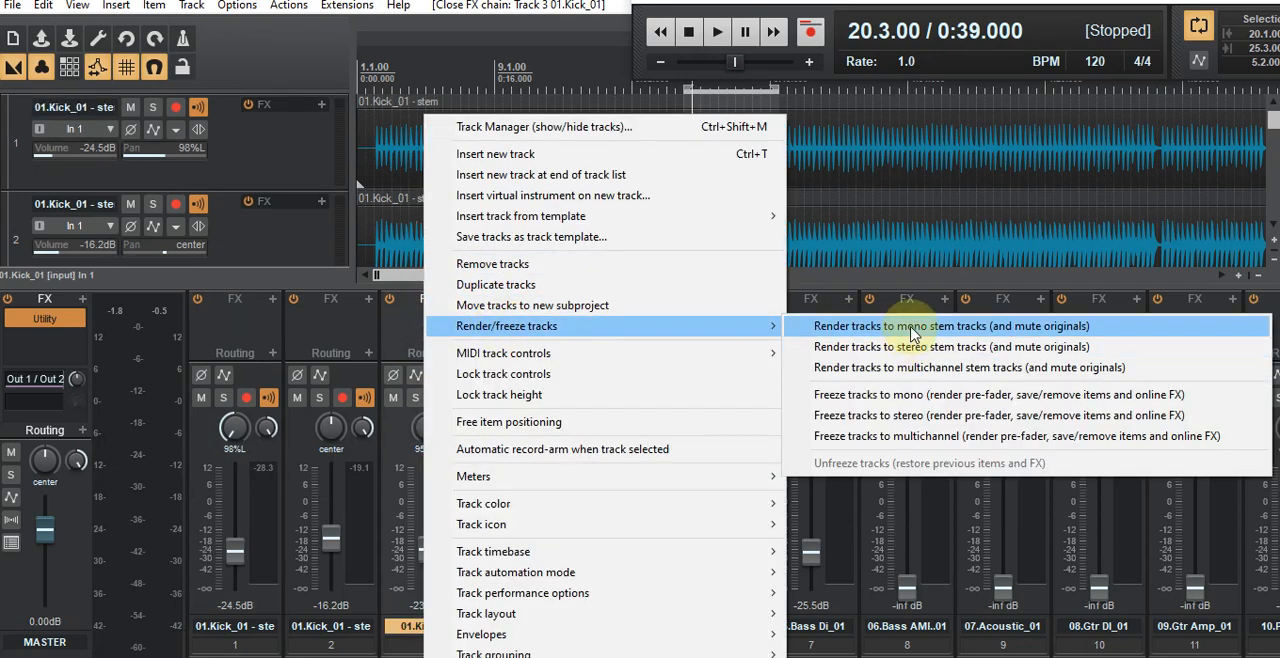
click(910, 333)
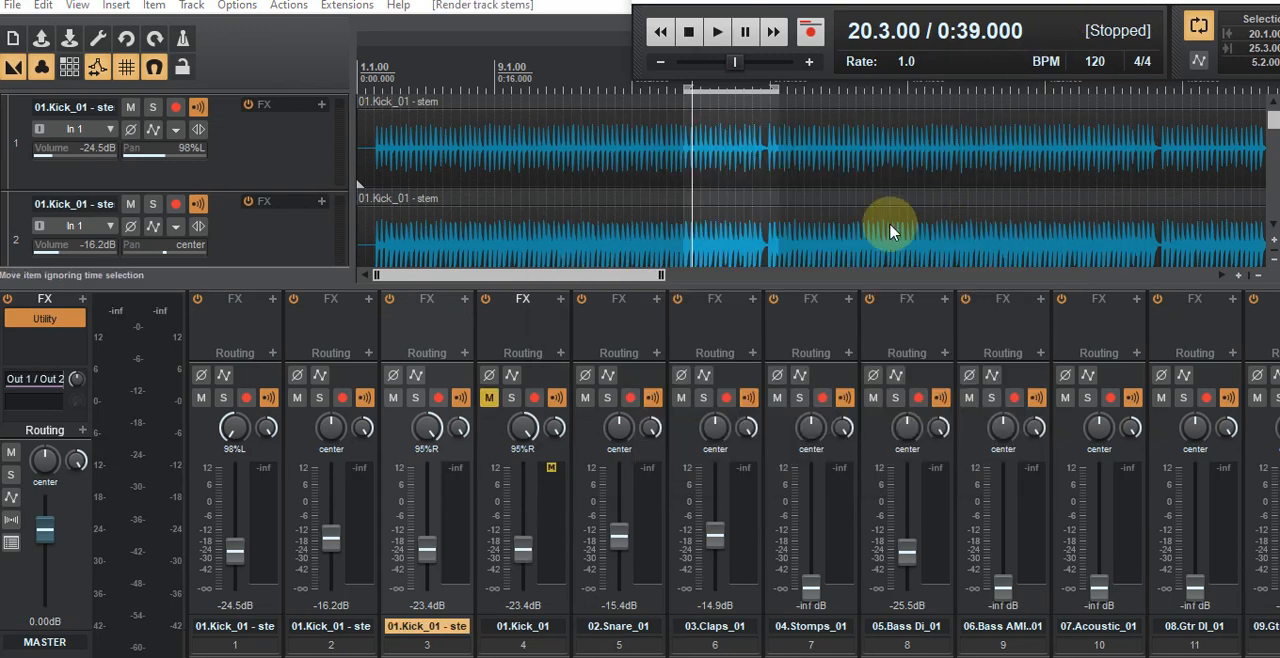
right_click(524, 330)
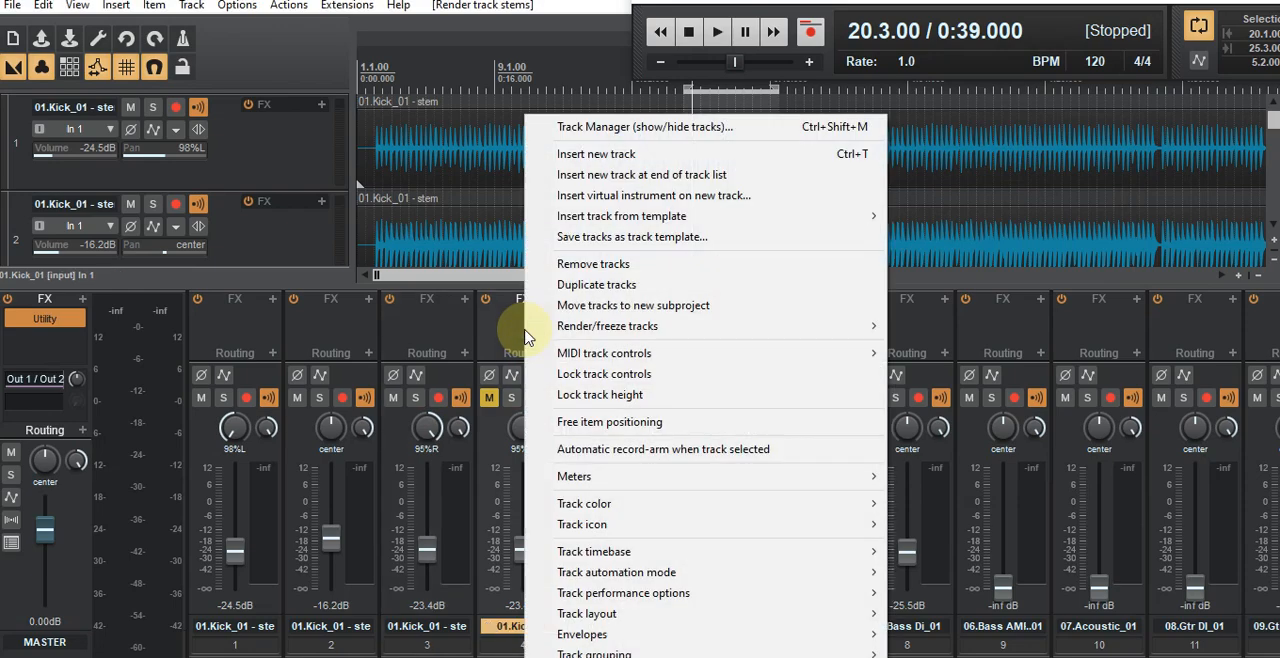
click(629, 268)
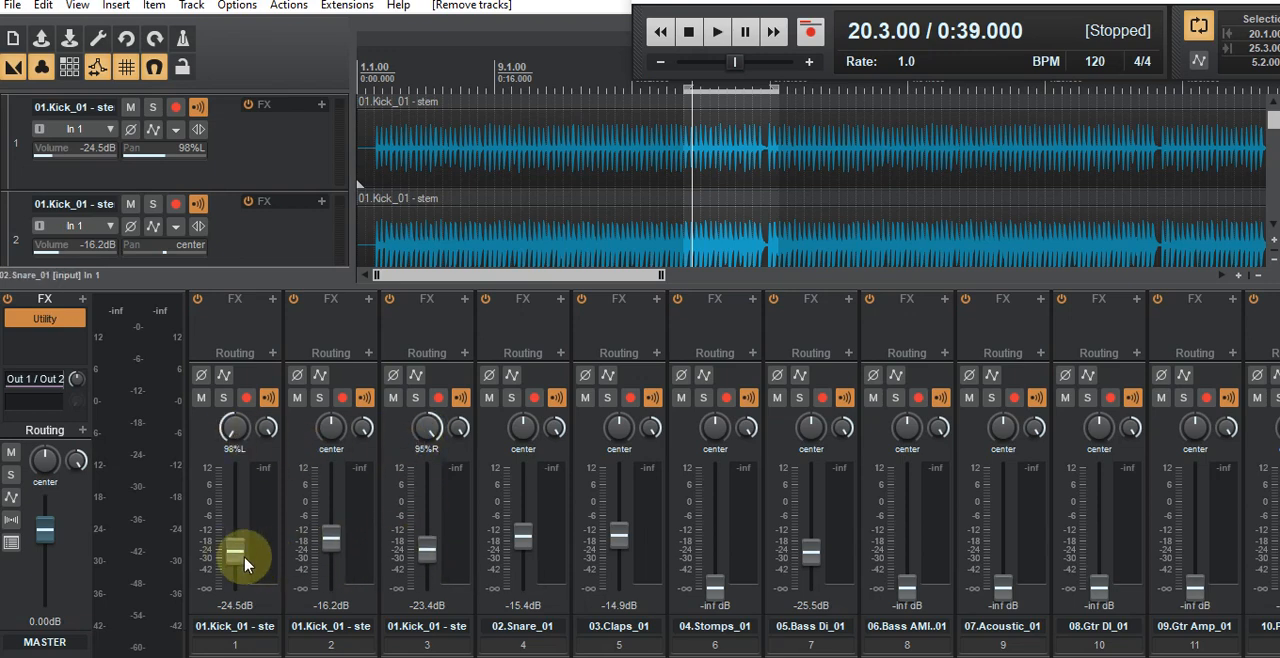
Step: Play the looped section while checking the master levels in the Utility plugin, then stop playback and clear the plugin window from view
mouse_move(428, 559)
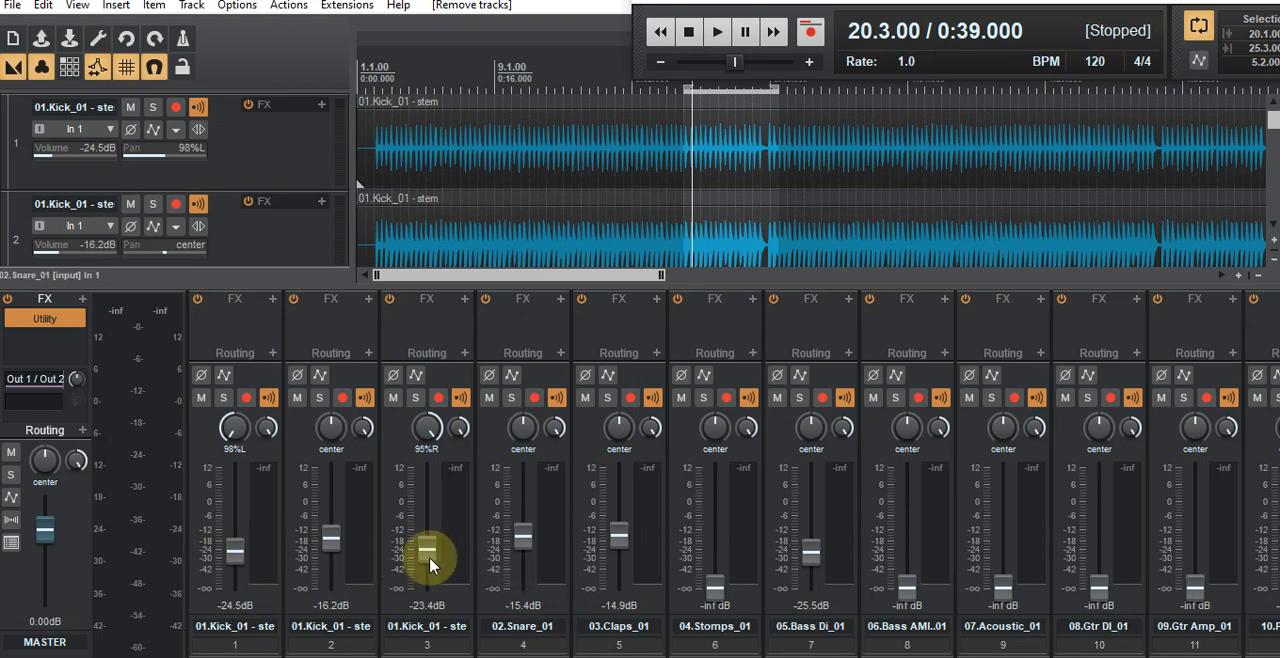
mouse_move(426, 508)
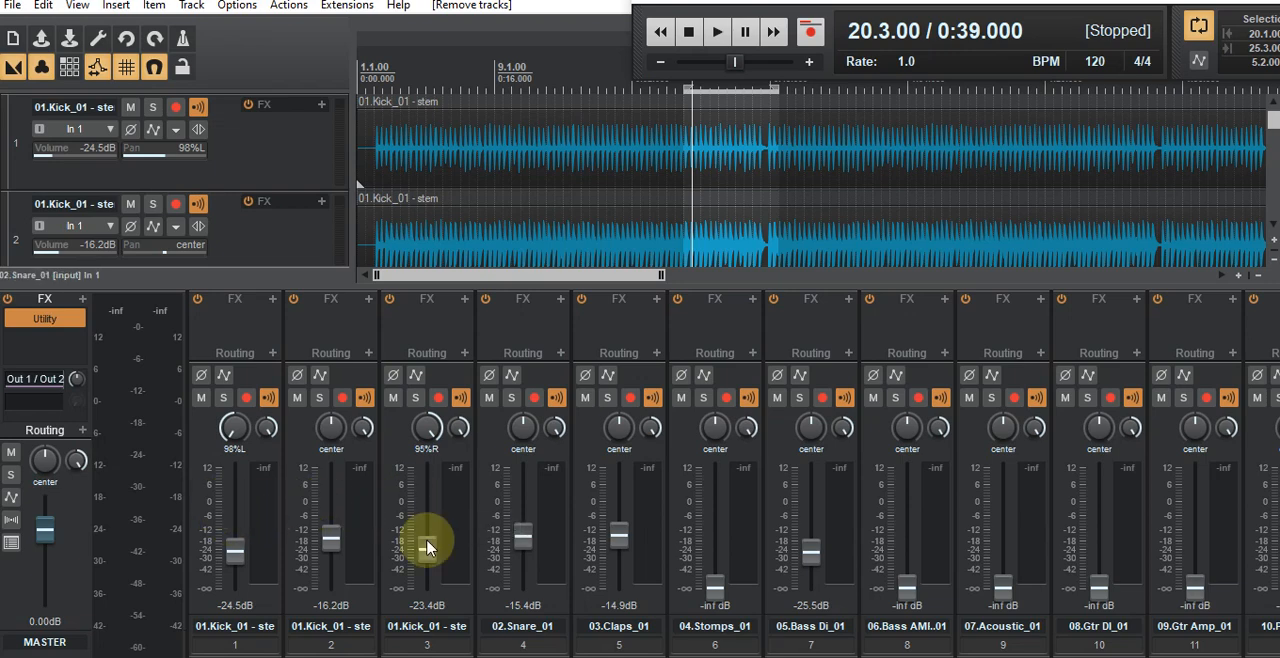
click(718, 35)
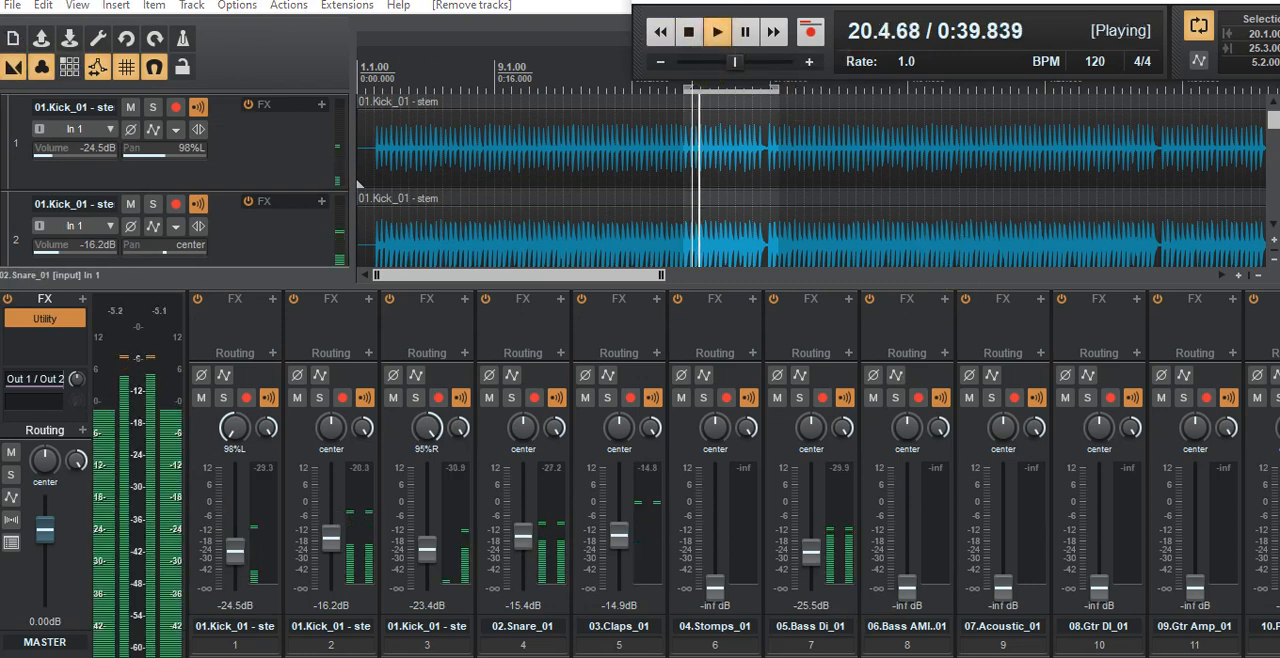
drag(804, 243, 820, 161)
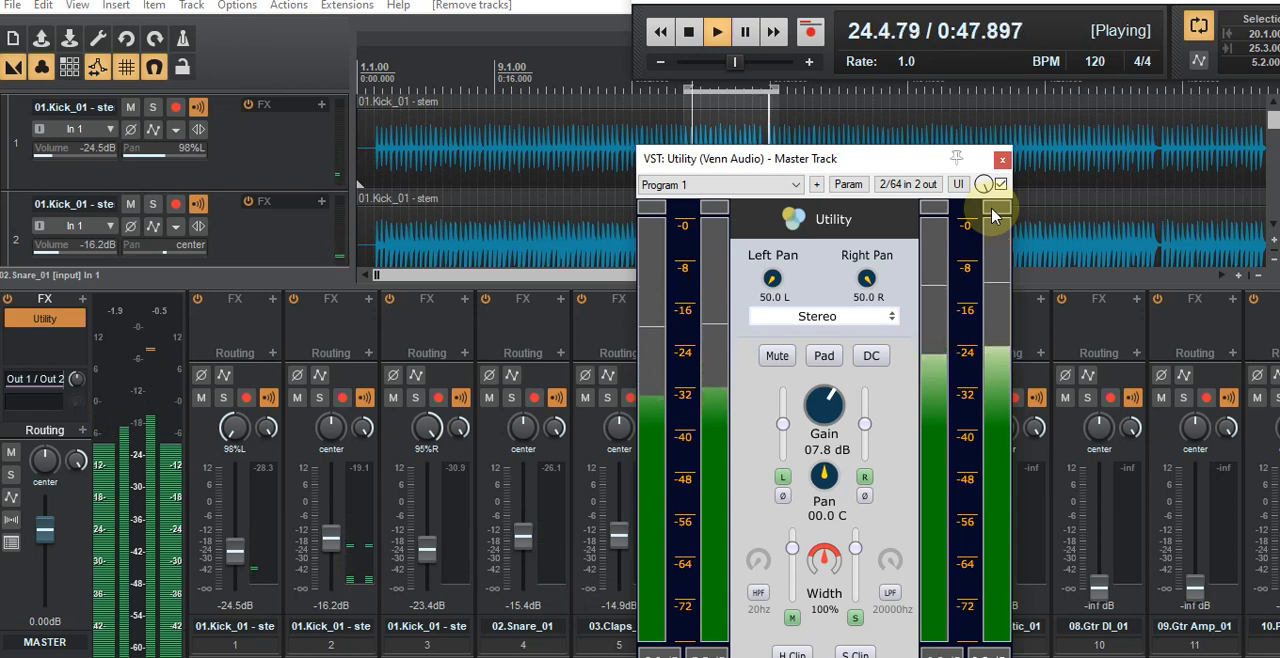
click(689, 33)
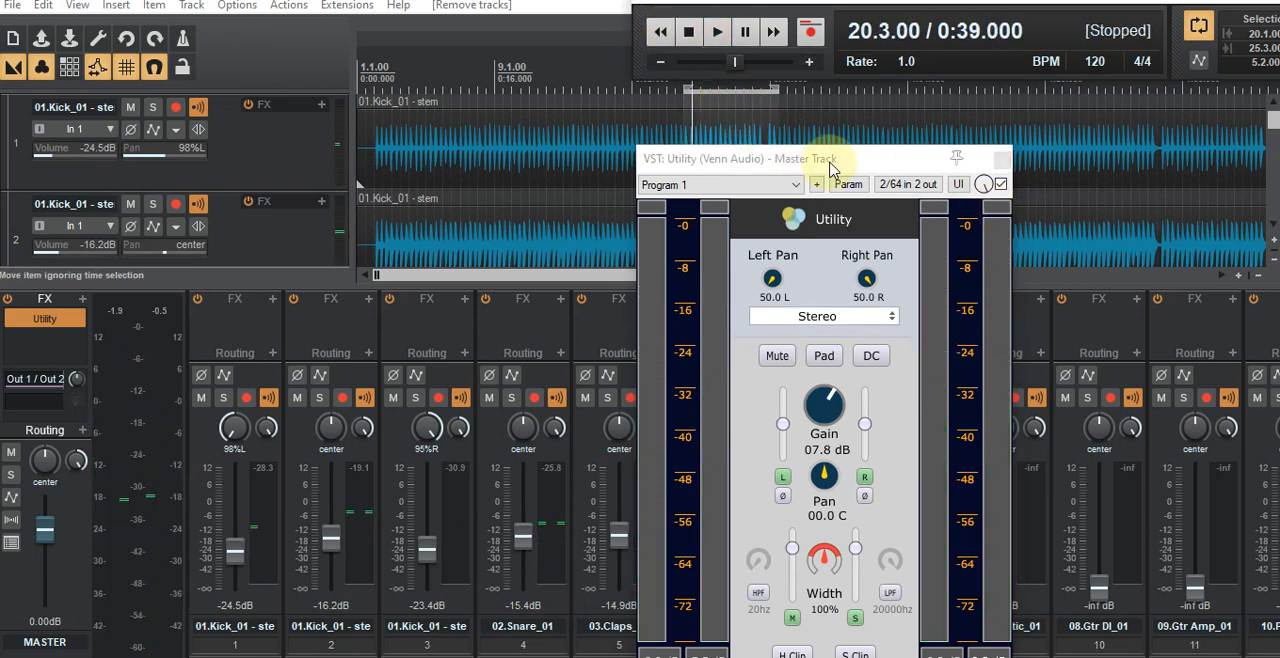
drag(840, 168, 848, 117)
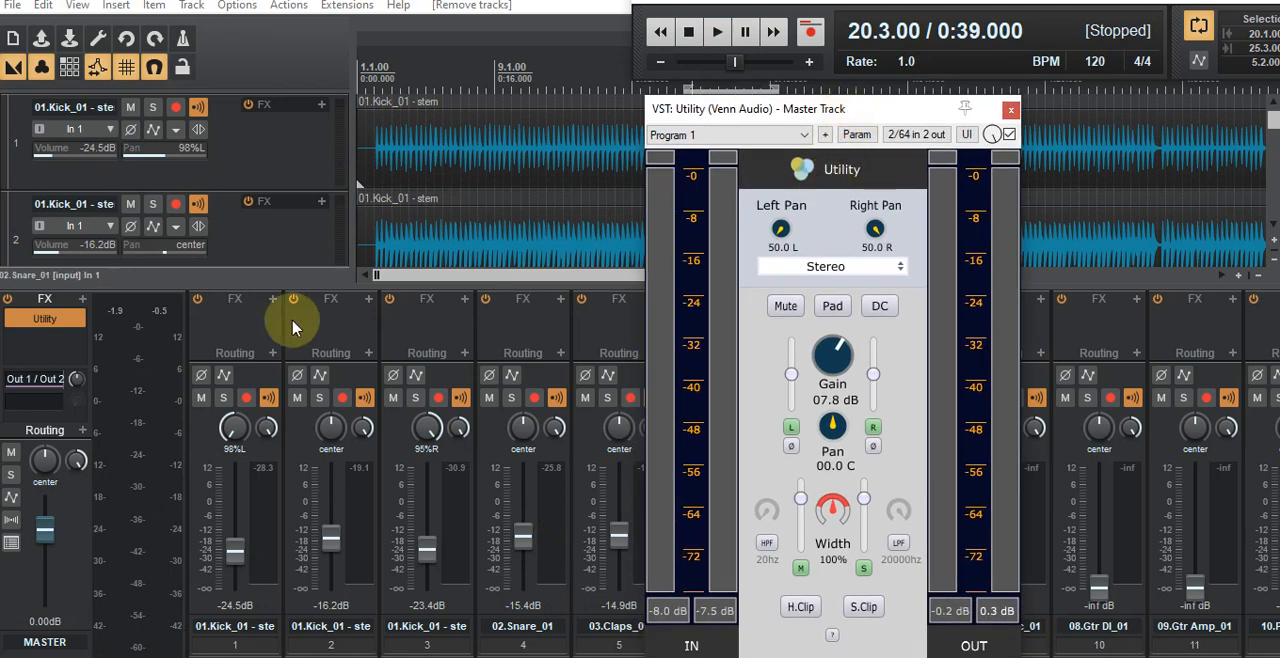
drag(874, 114, 0, 145)
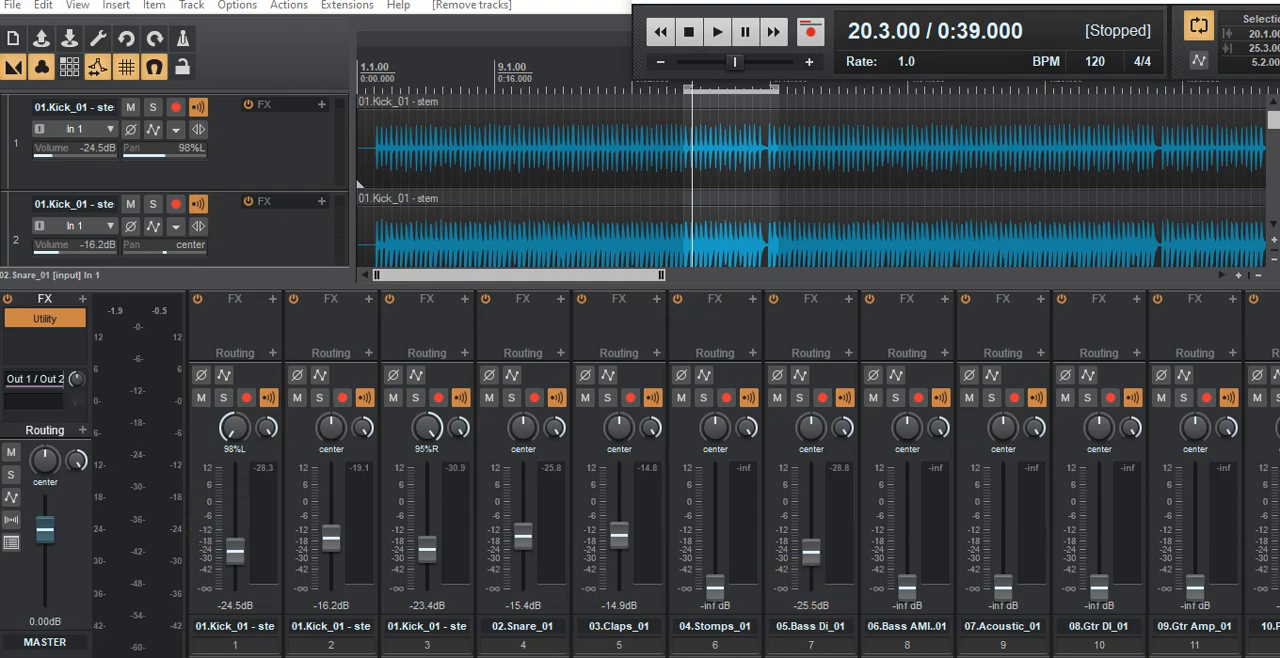
scroll(1068, 650, down, 5)
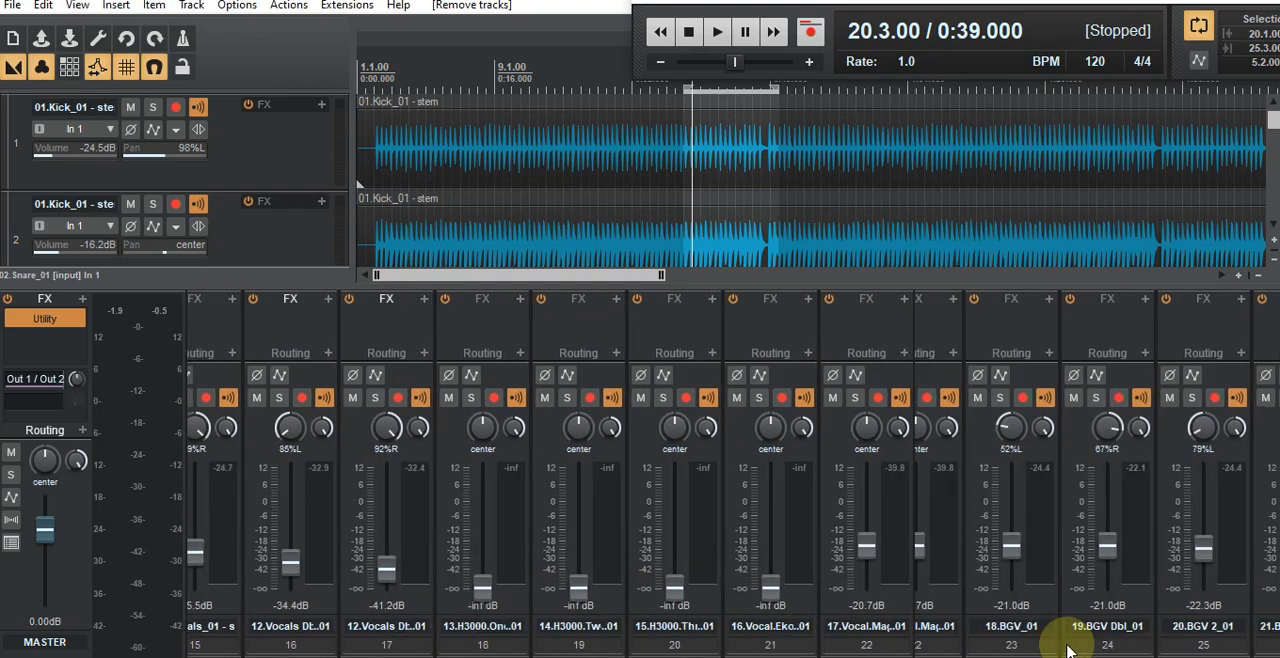
scroll(1068, 650, down, 1)
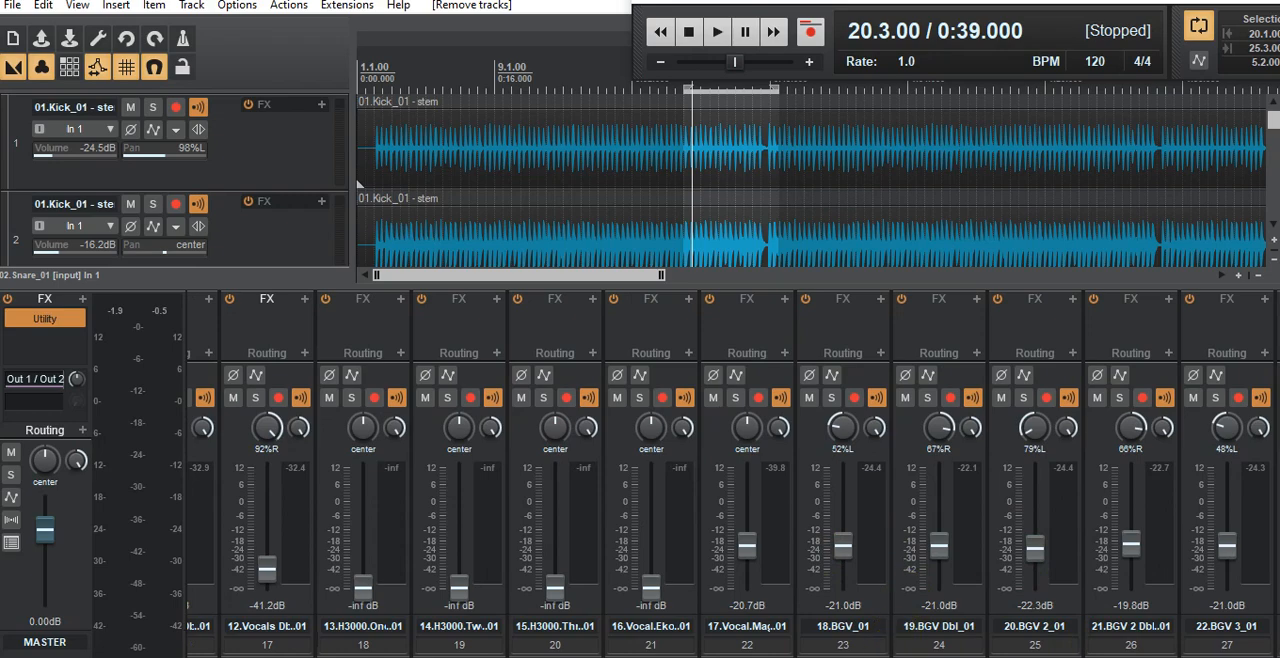
scroll(700, 560, up, 3)
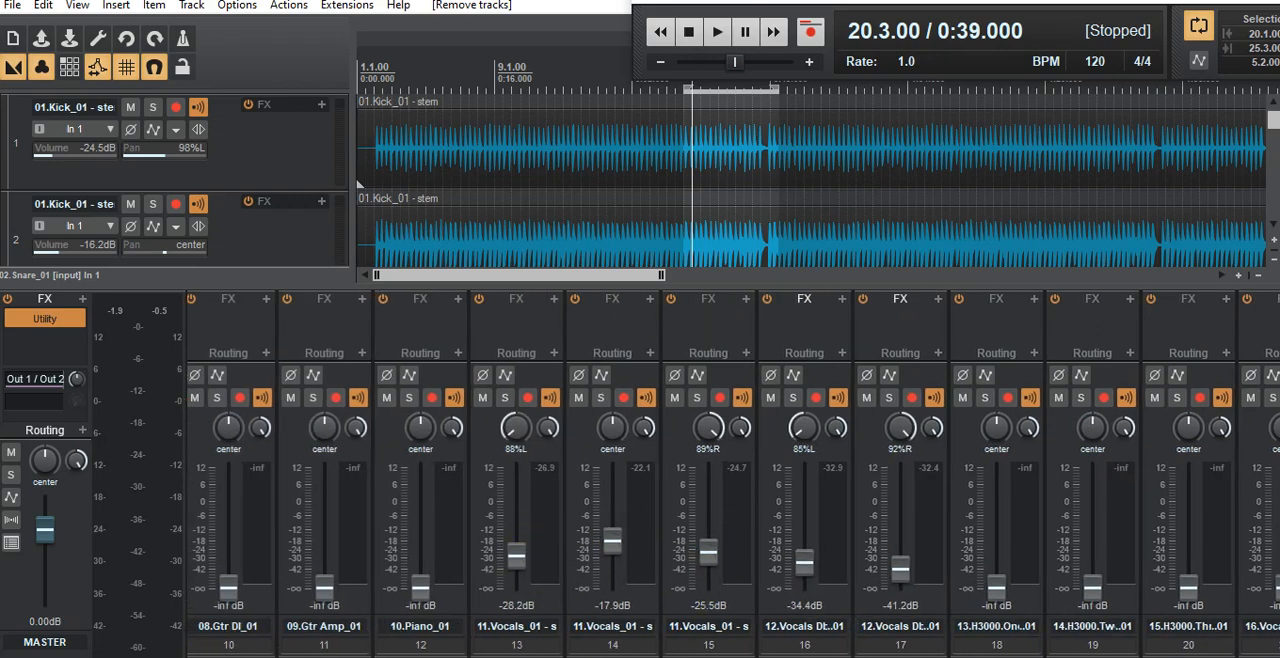
scroll(733, 510, up, 4)
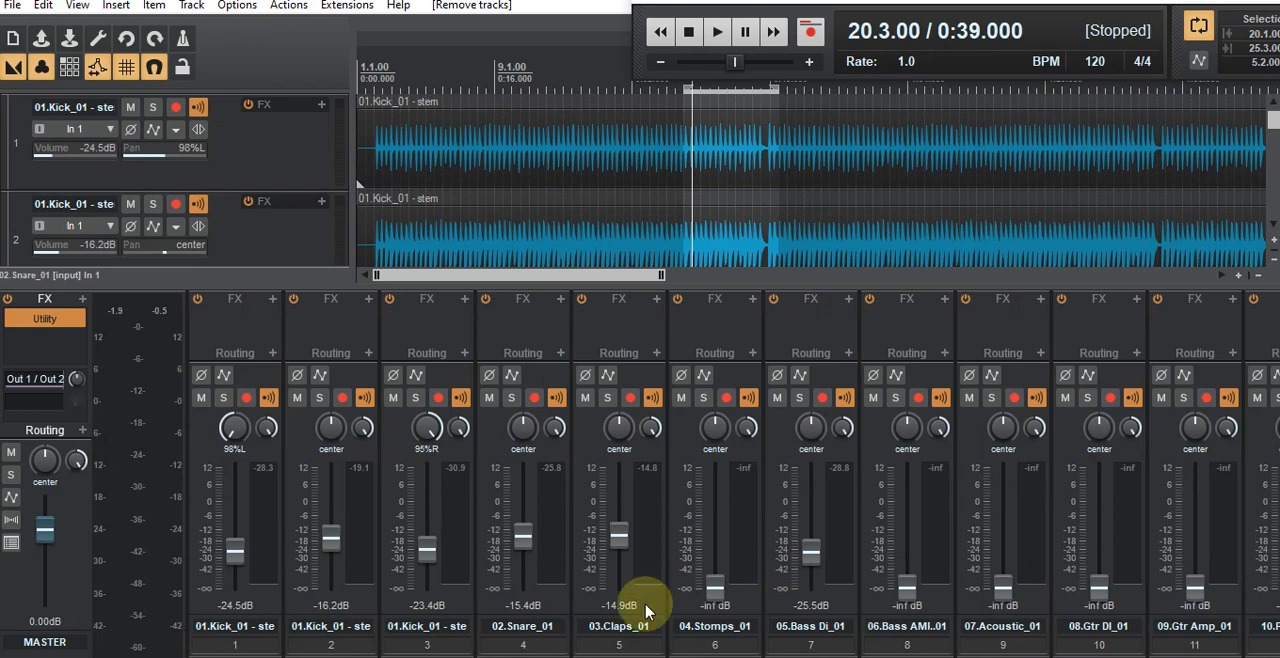